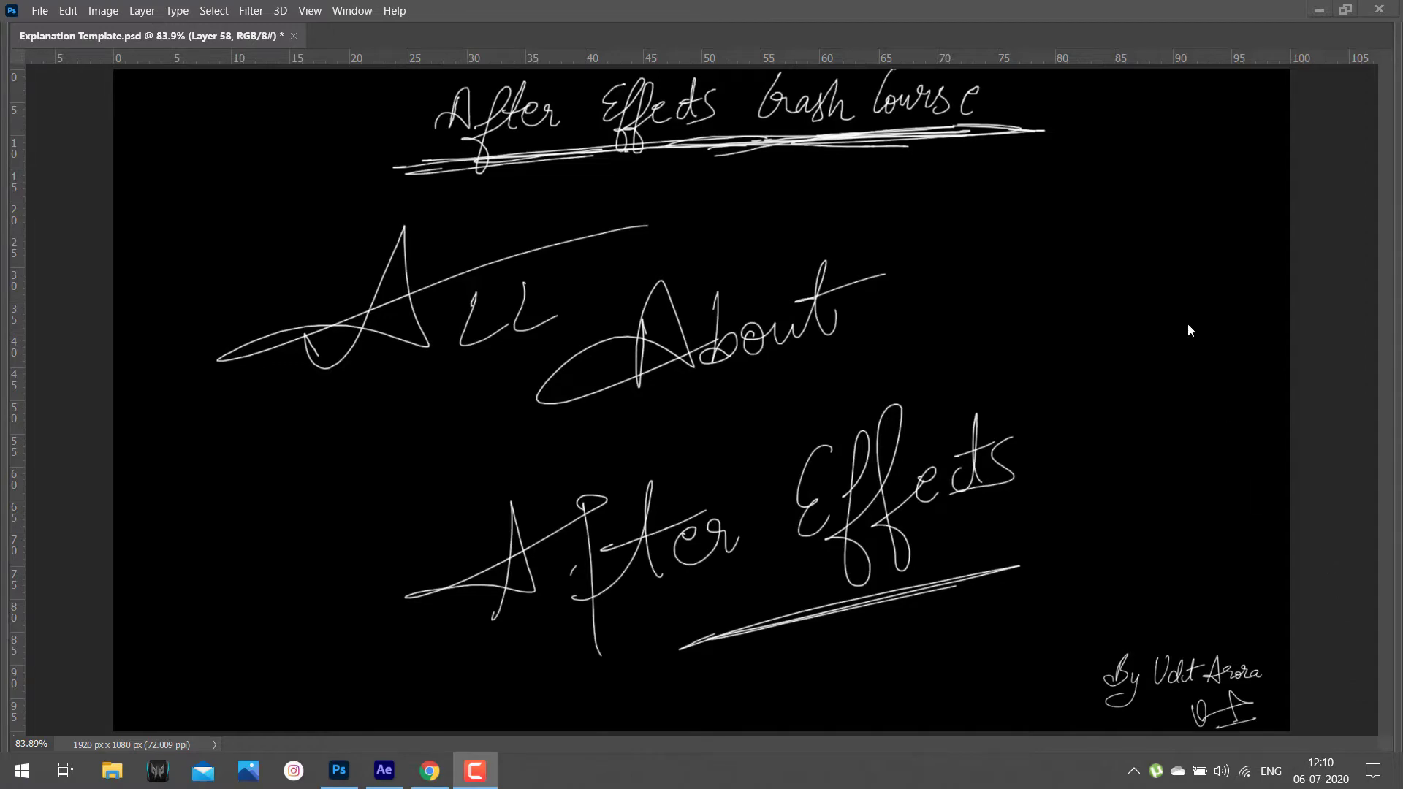
- Hide Layer 3 to reveal the full 'Isometric Cube Preloader' lesson page without panels
key(Tab)
click(1072, 198)
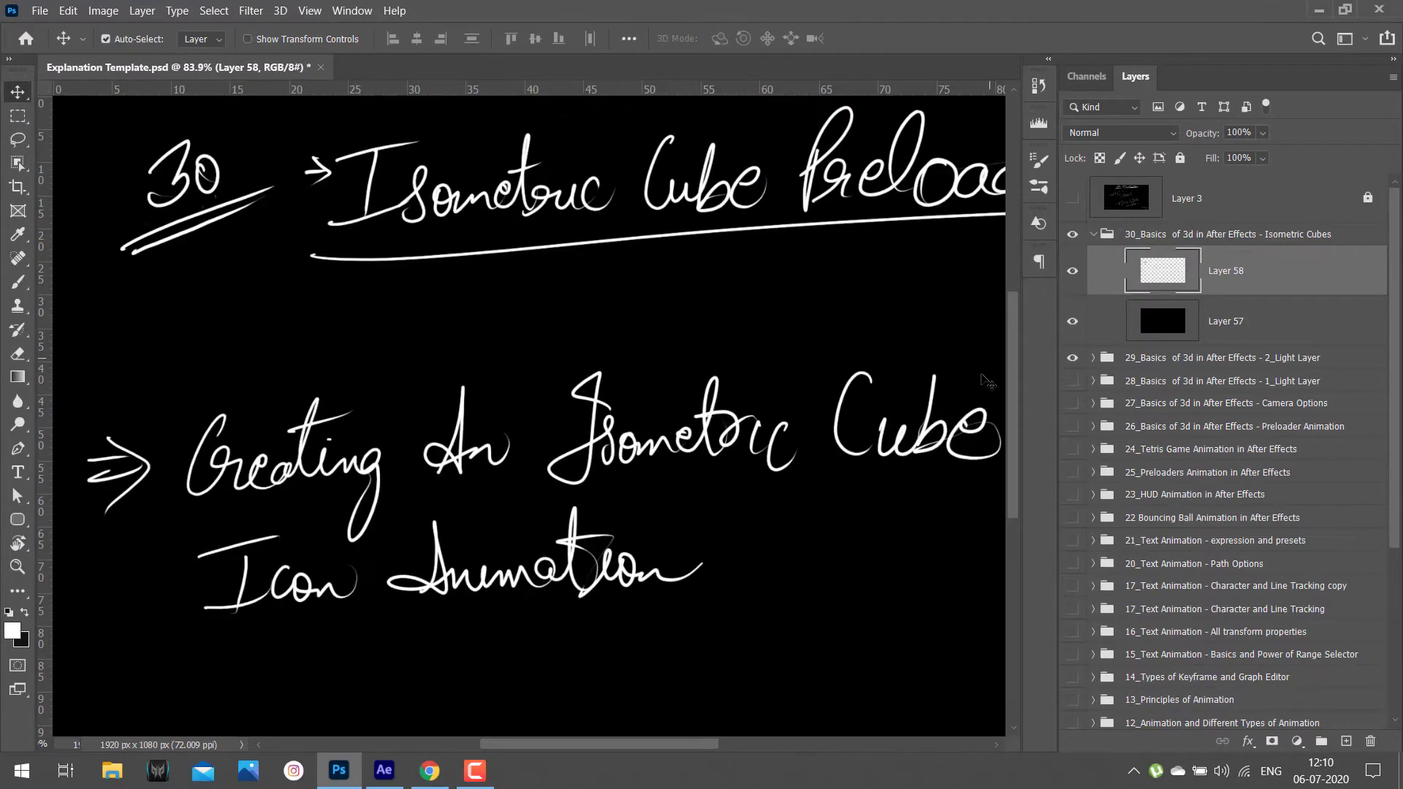
key(Tab)
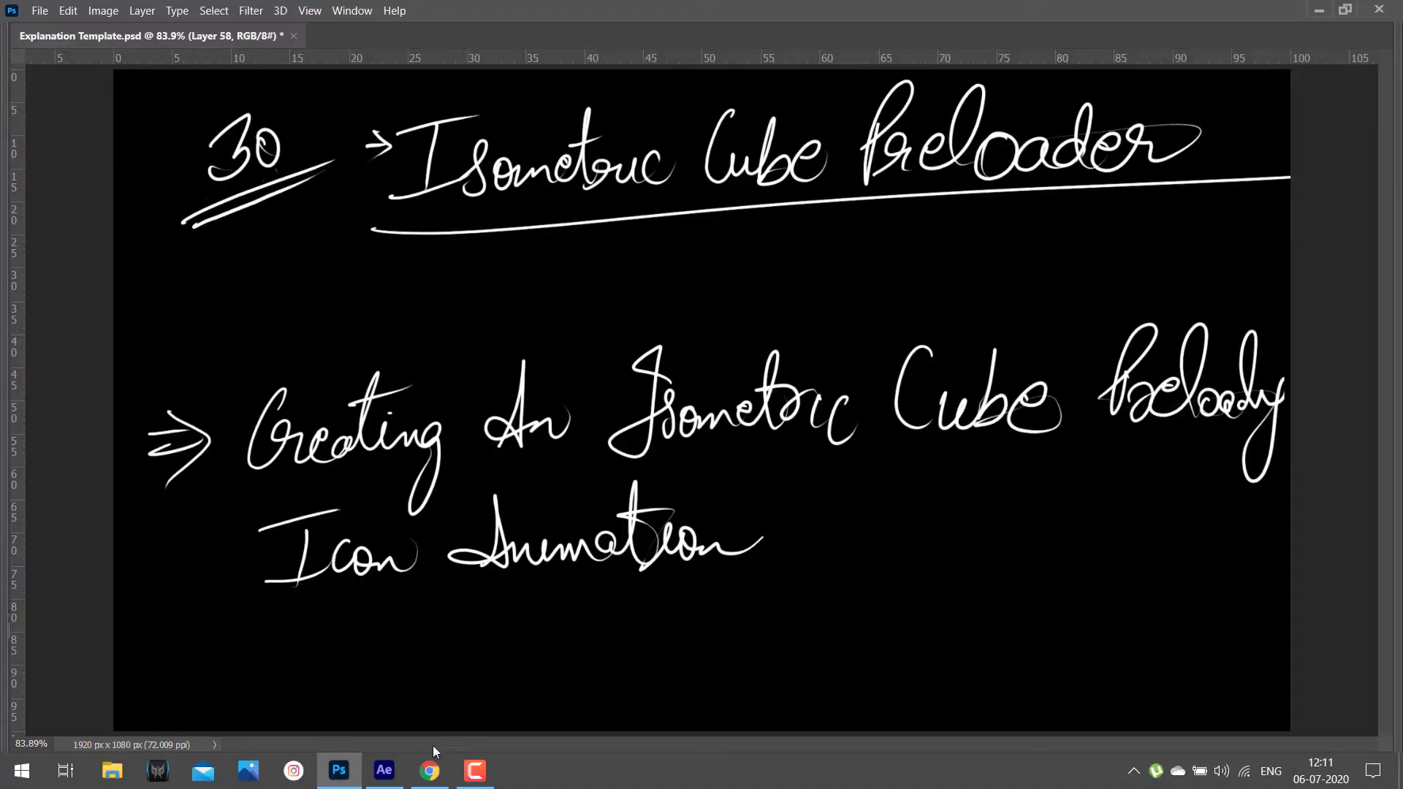
- Switch to After Effects and overlay the grid on the empty preloader composition viewer
click(392, 773)
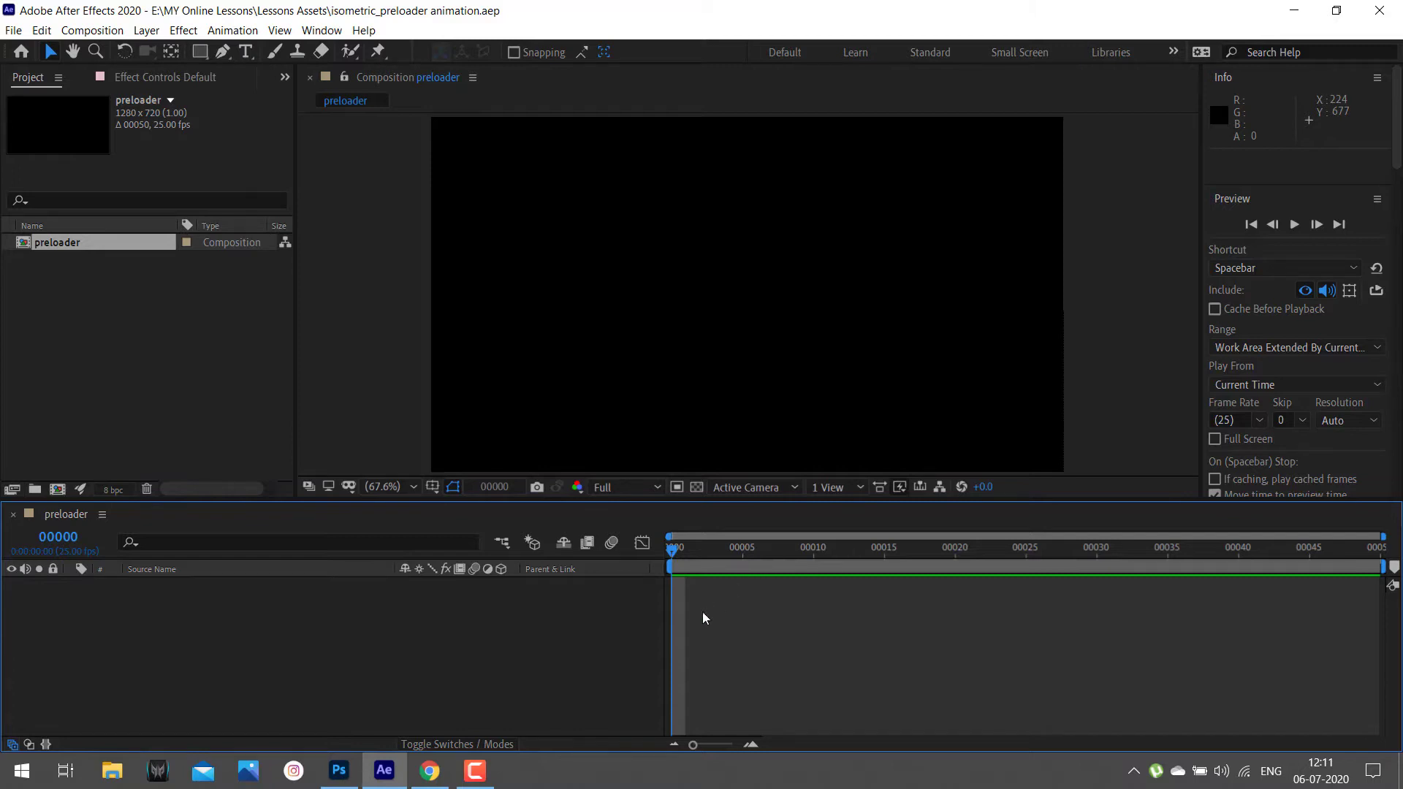
click(432, 486)
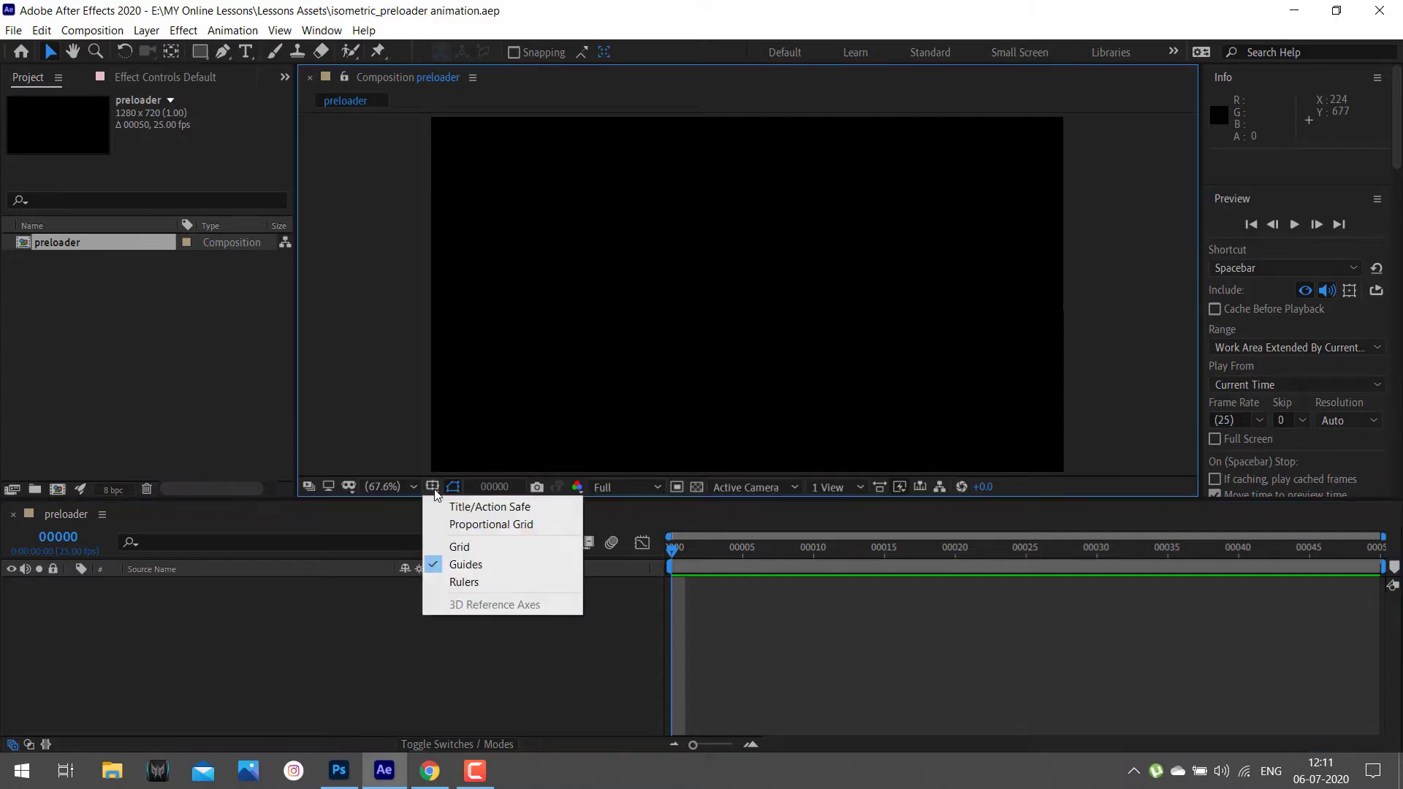
click(466, 547)
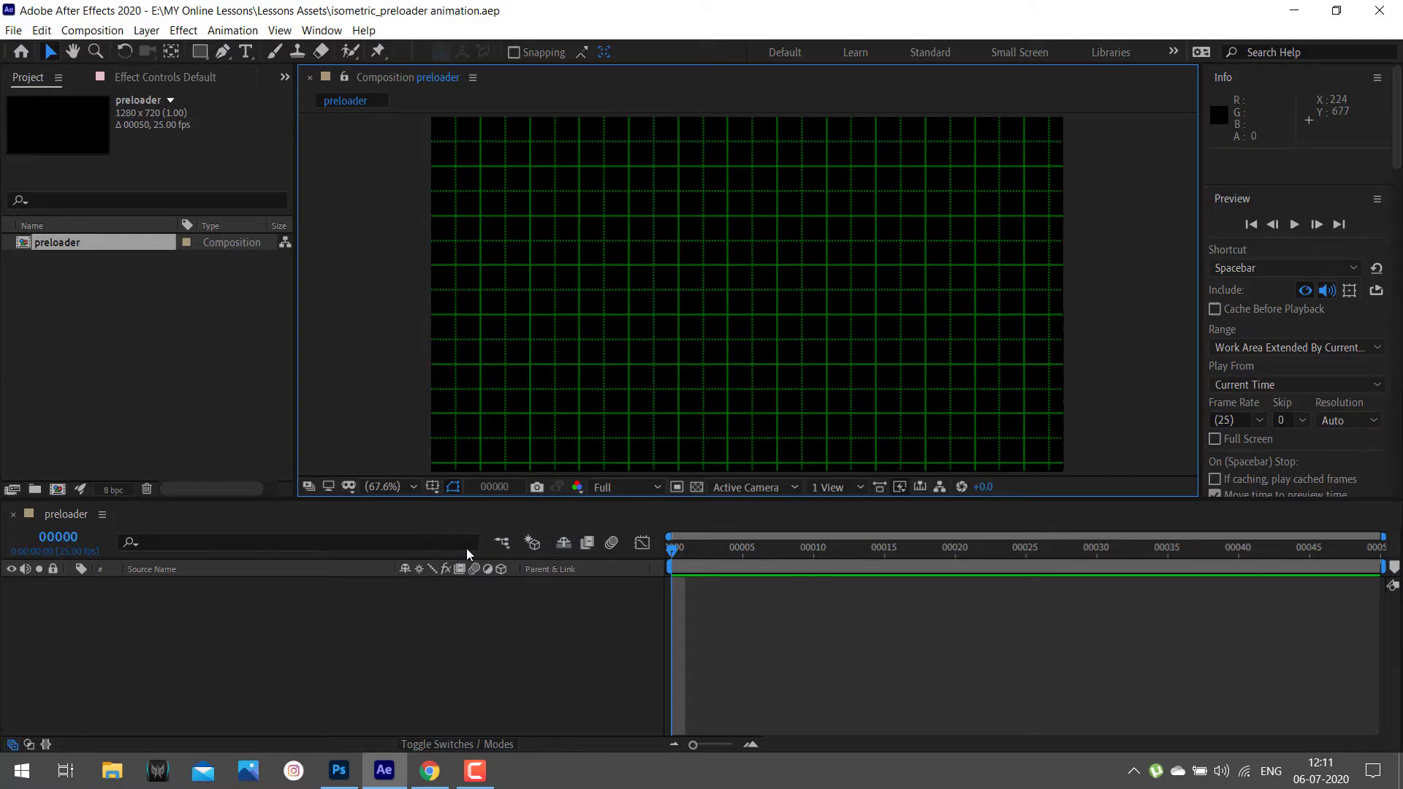
- With Snap to Grid on, draw a closed four-point diamond on the grid using the Pen tool
click(223, 51)
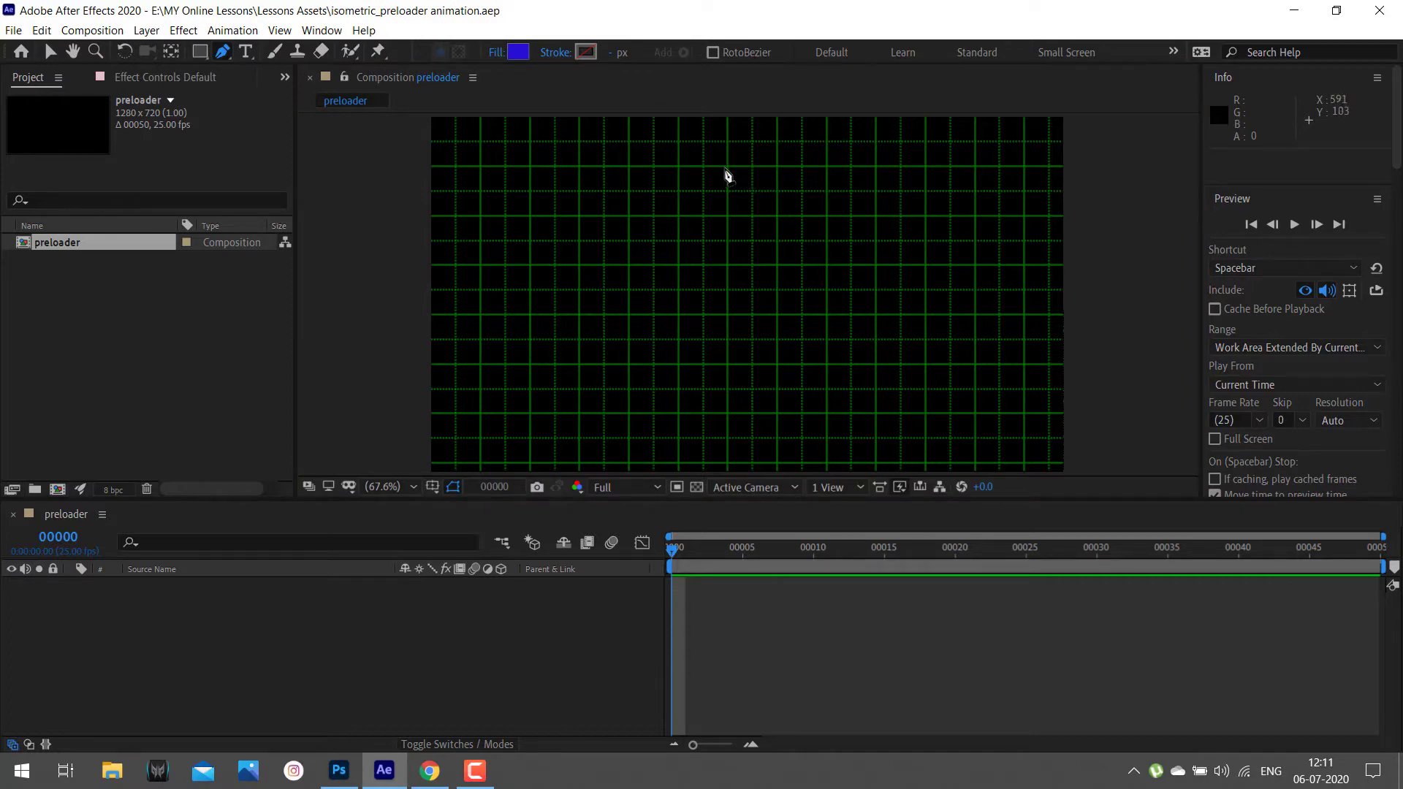
click(727, 169)
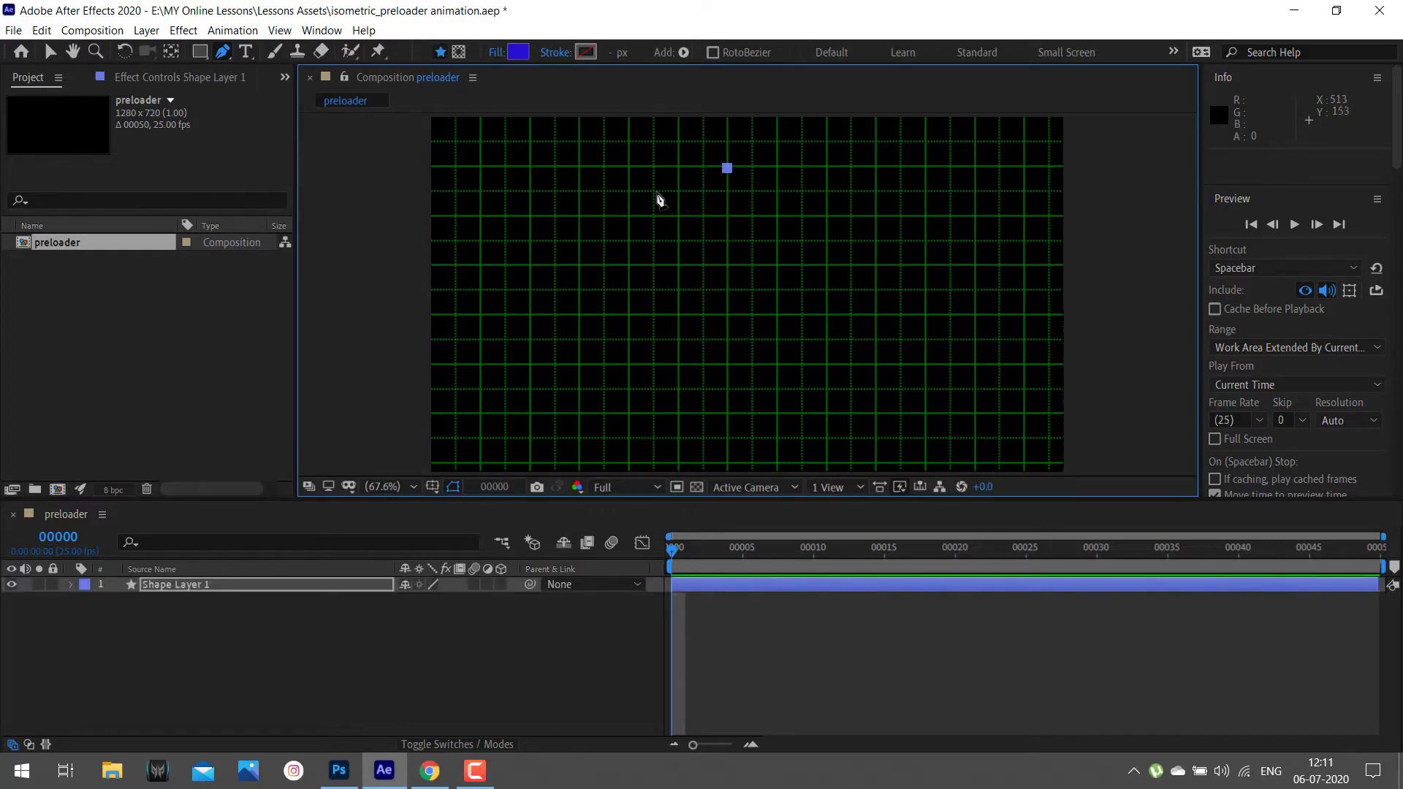
click(278, 30)
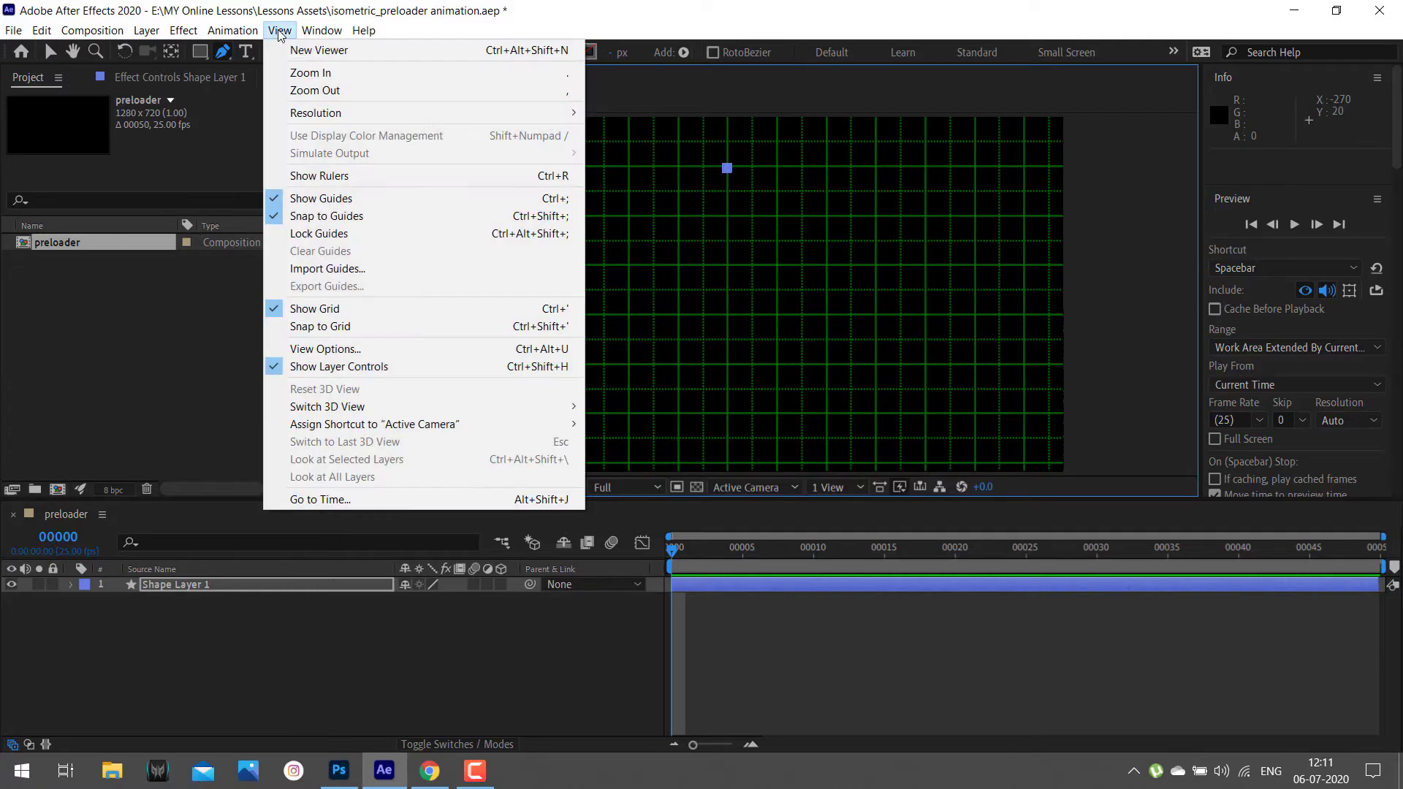
click(357, 325)
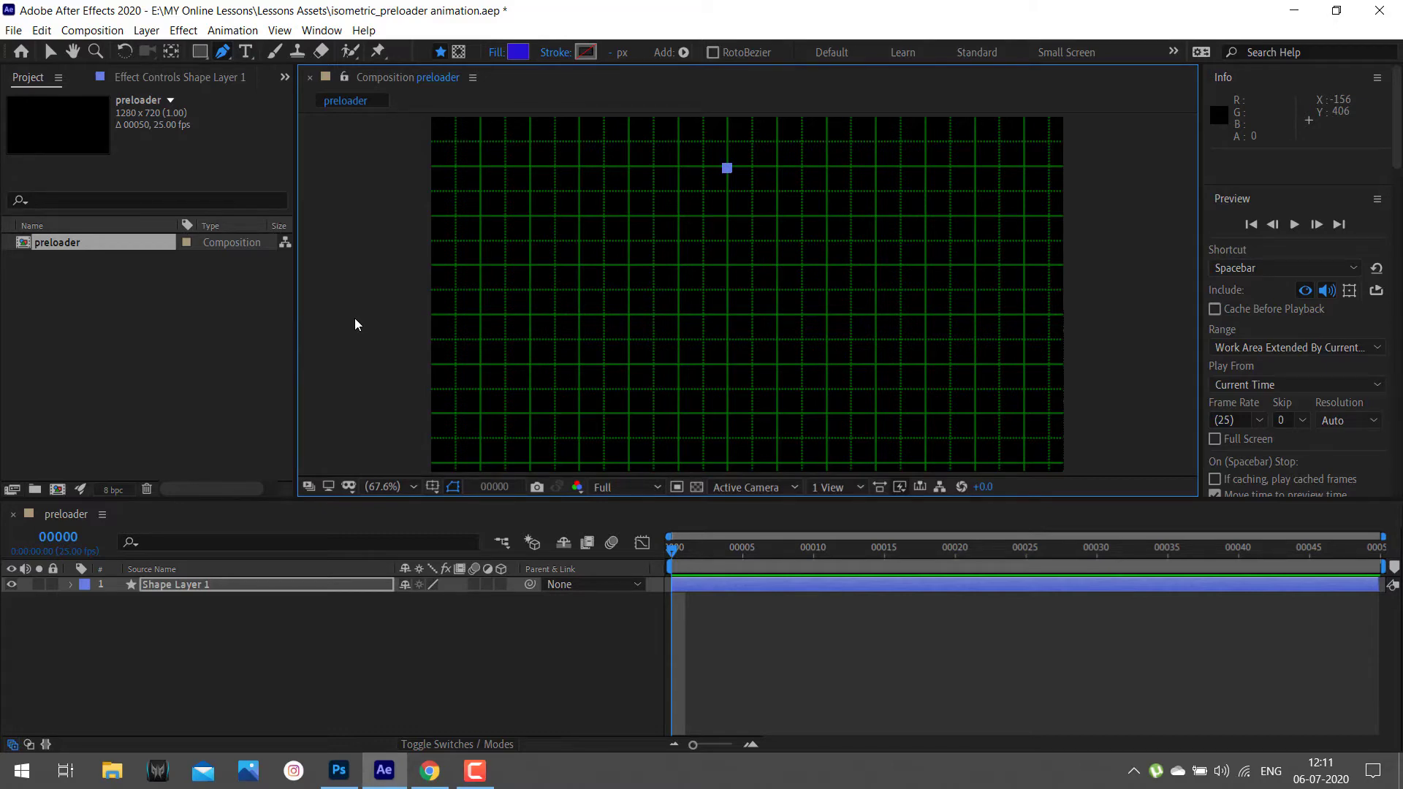
click(679, 191)
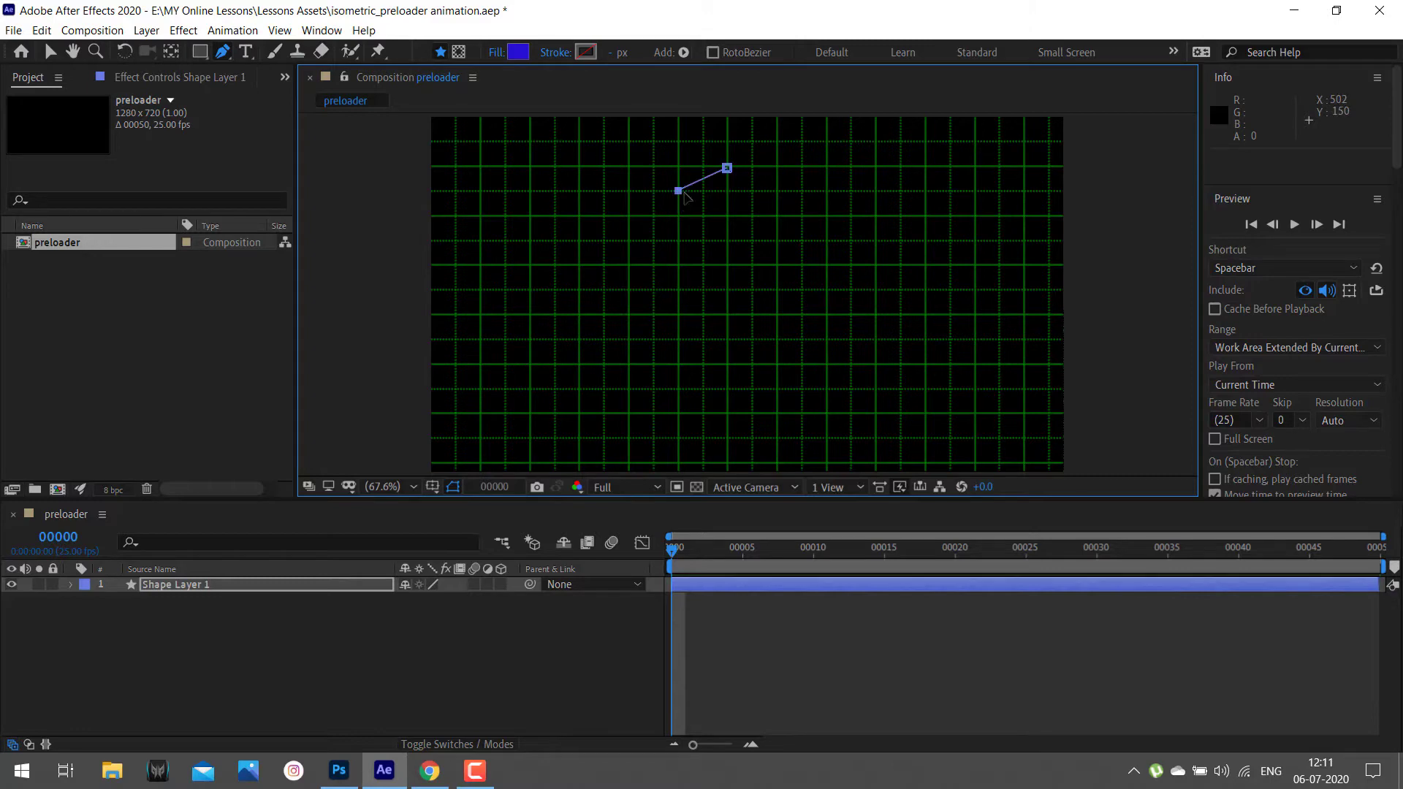
click(728, 216)
click(777, 191)
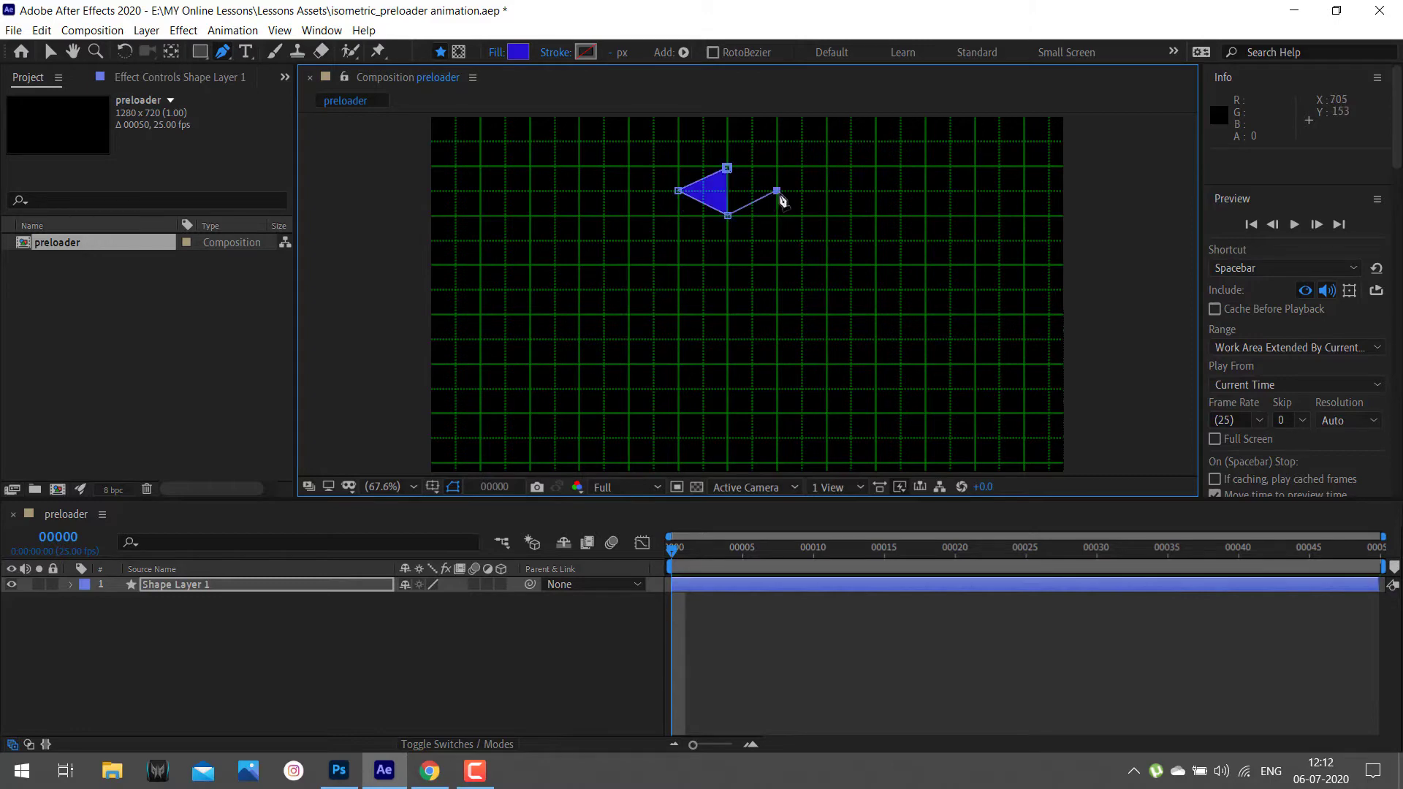
click(727, 169)
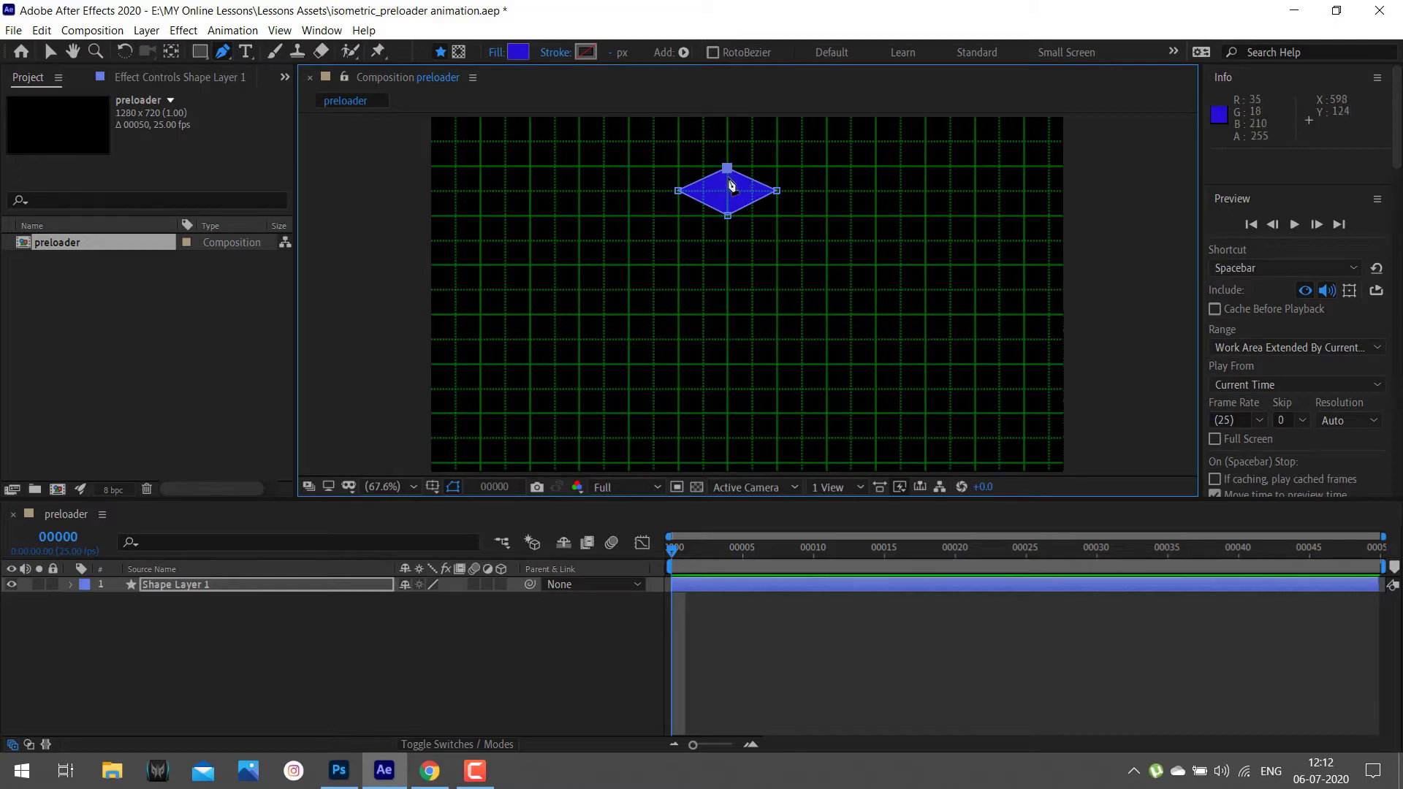
- Zoom the viewer to 200% and pan so the diamond sits near the top
key(grave)
key(z)
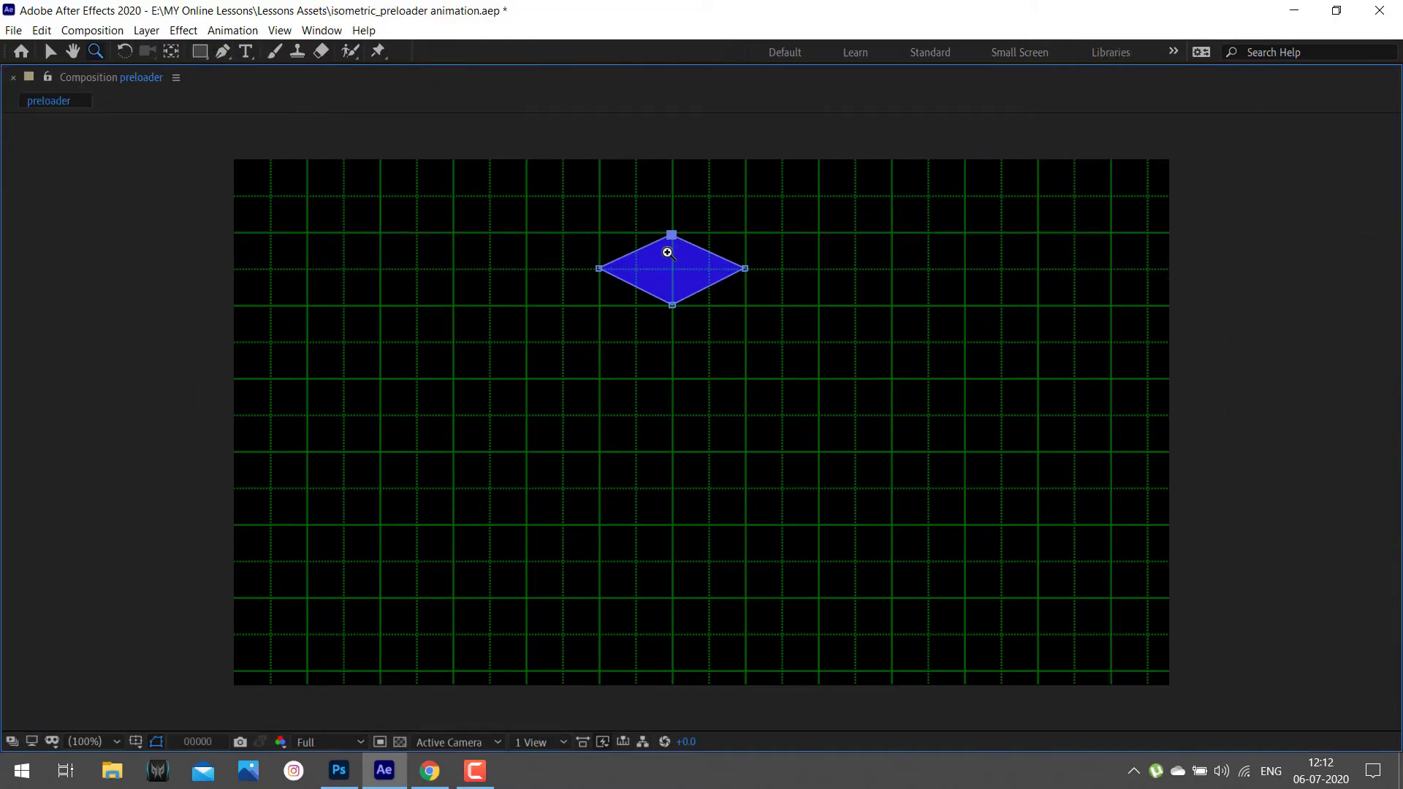
click(667, 252)
key(grave)
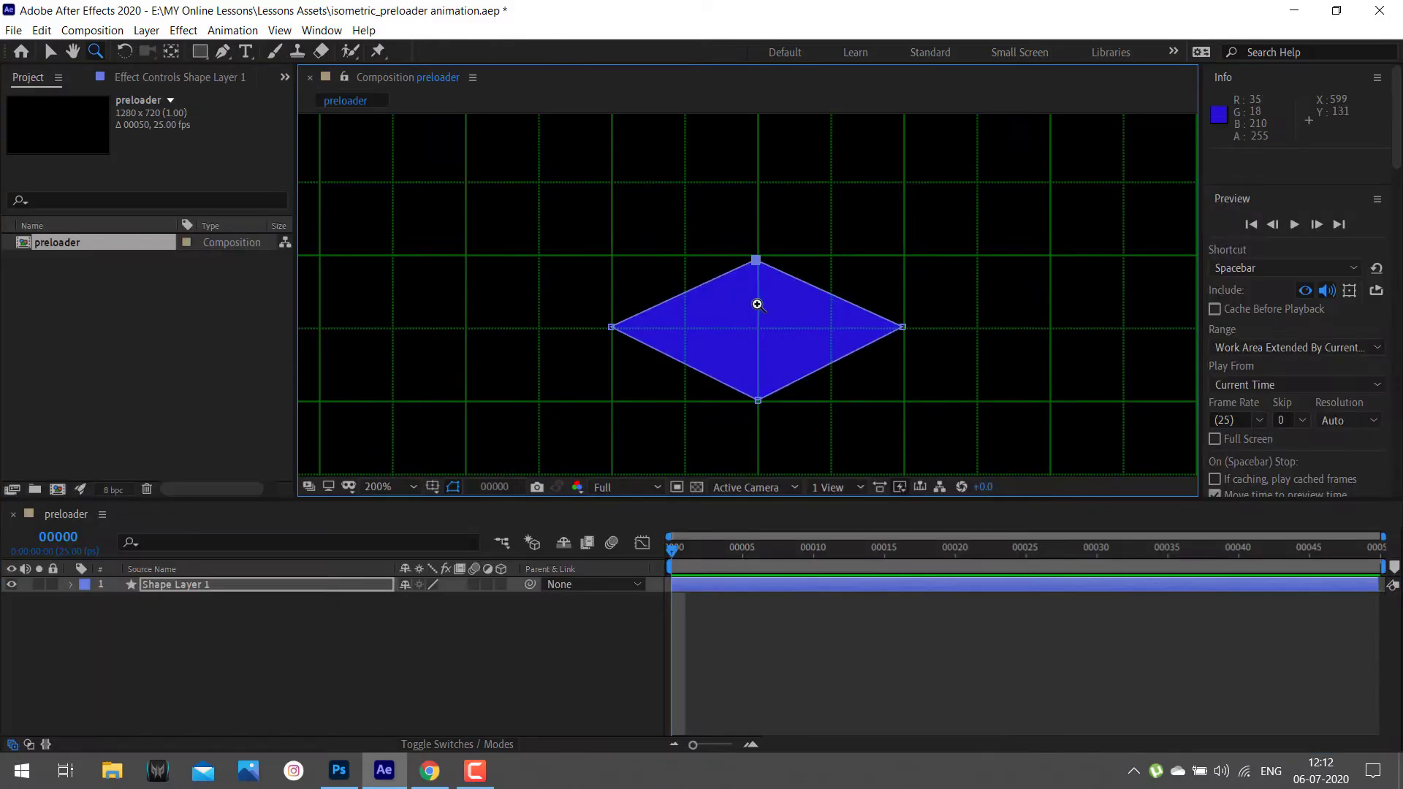
key(h)
drag(778, 340, 751, 225)
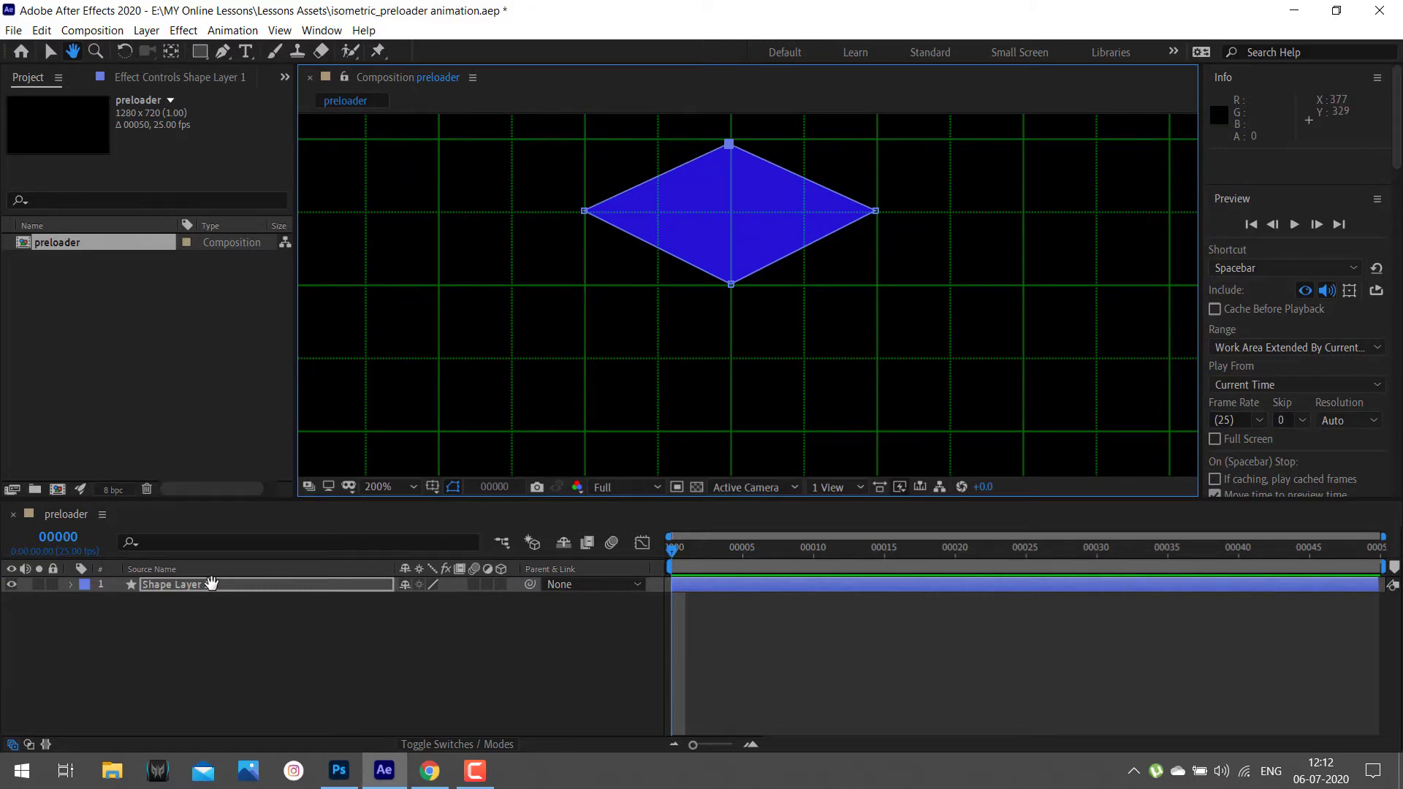
- Expand Shape Layer 1's Contents and select the Shape 1 group
key(v)
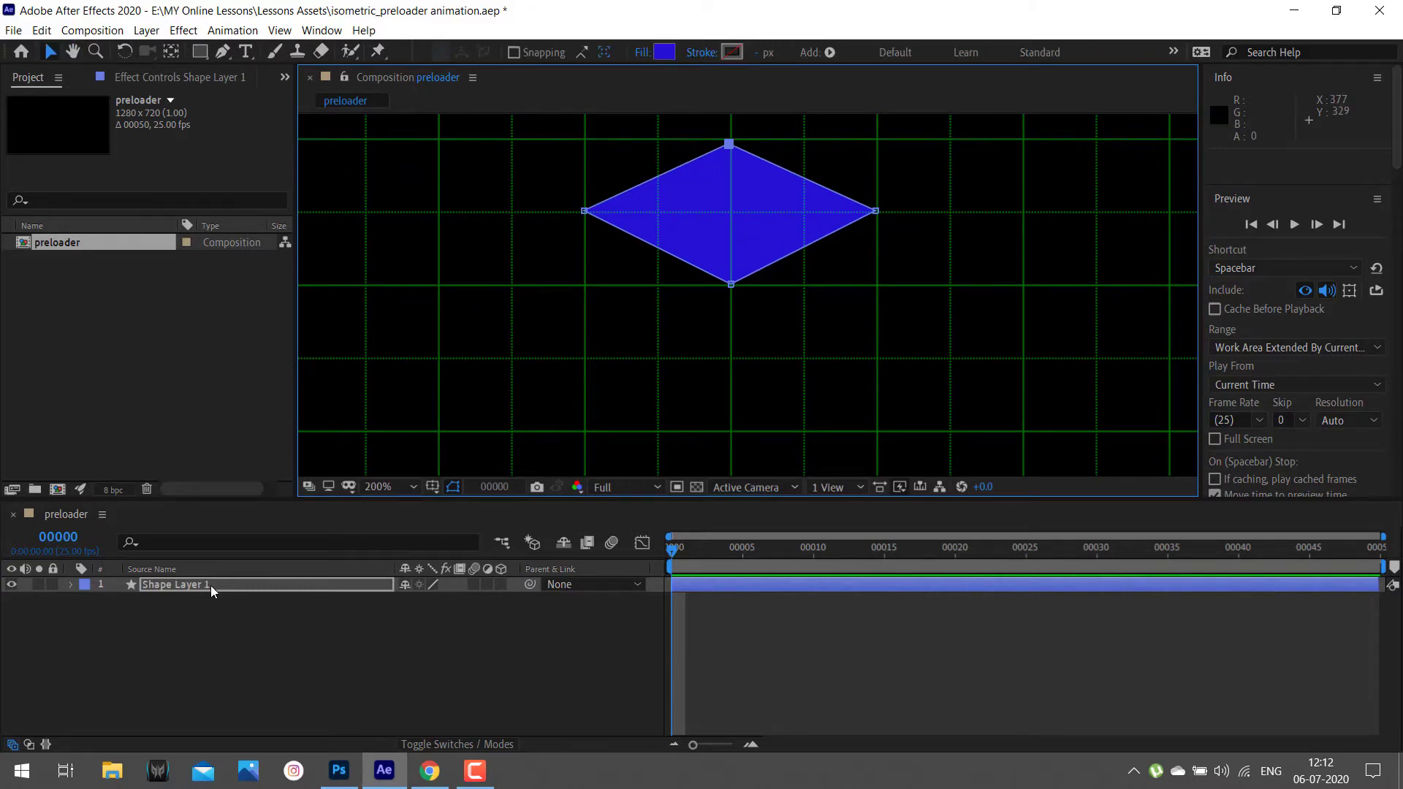
click(210, 585)
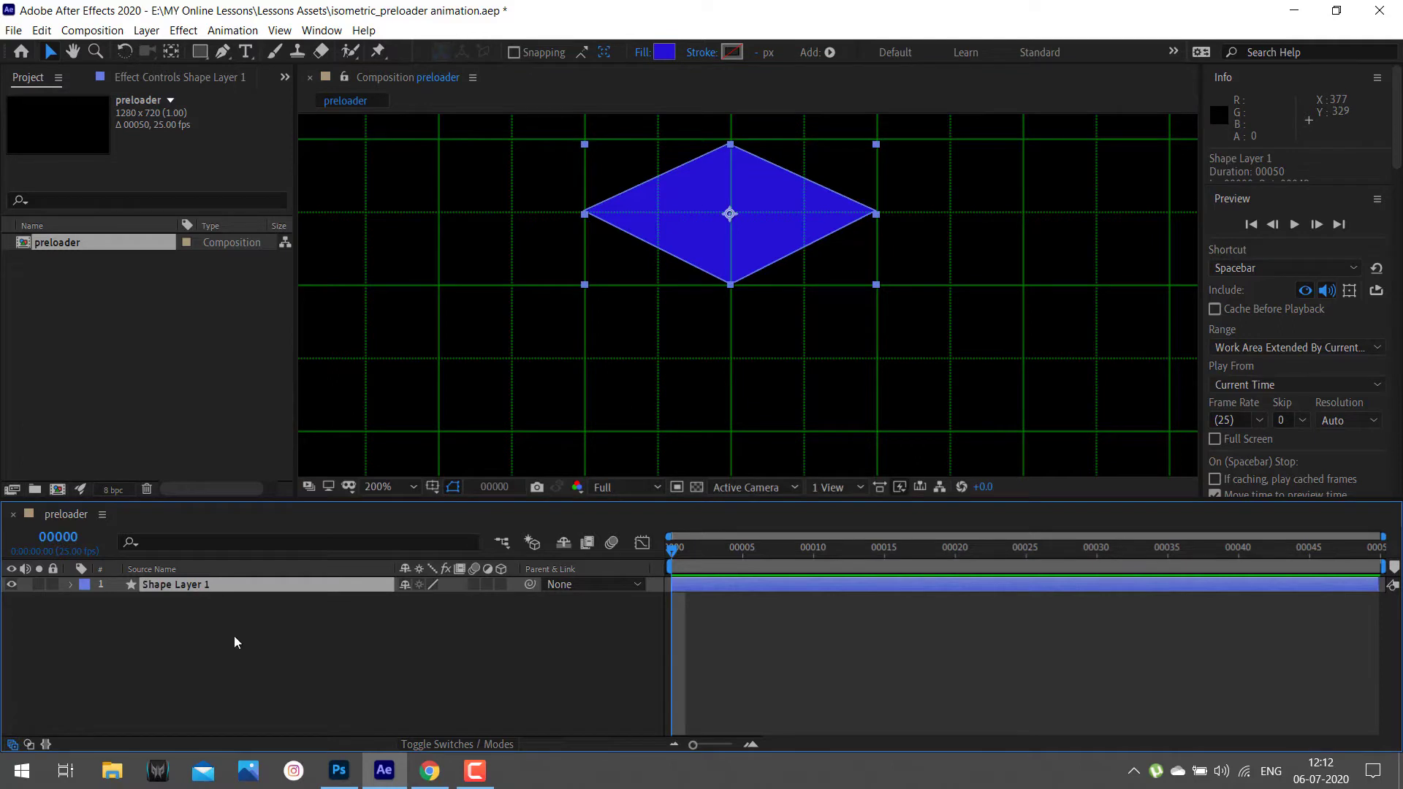
key(g)
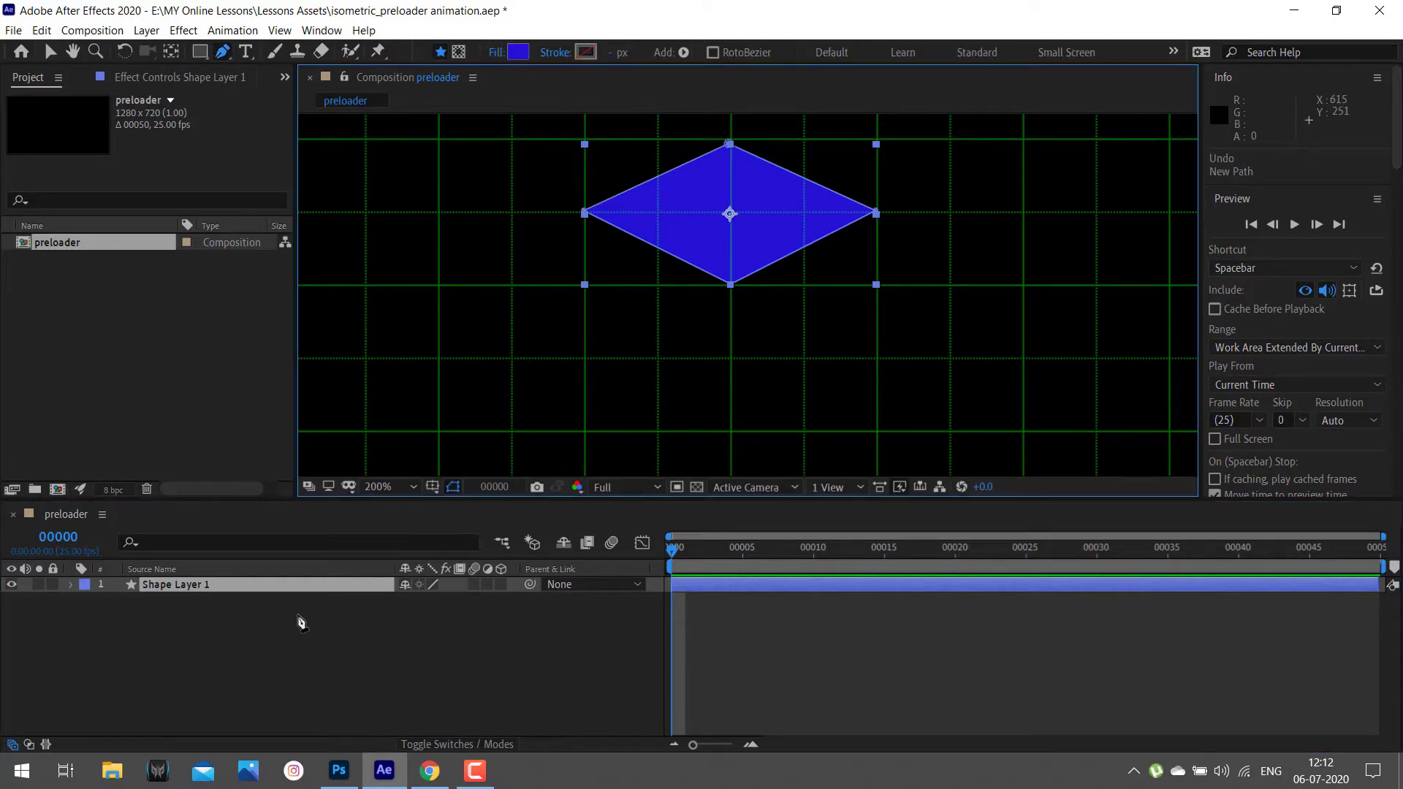
click(300, 621)
click(70, 584)
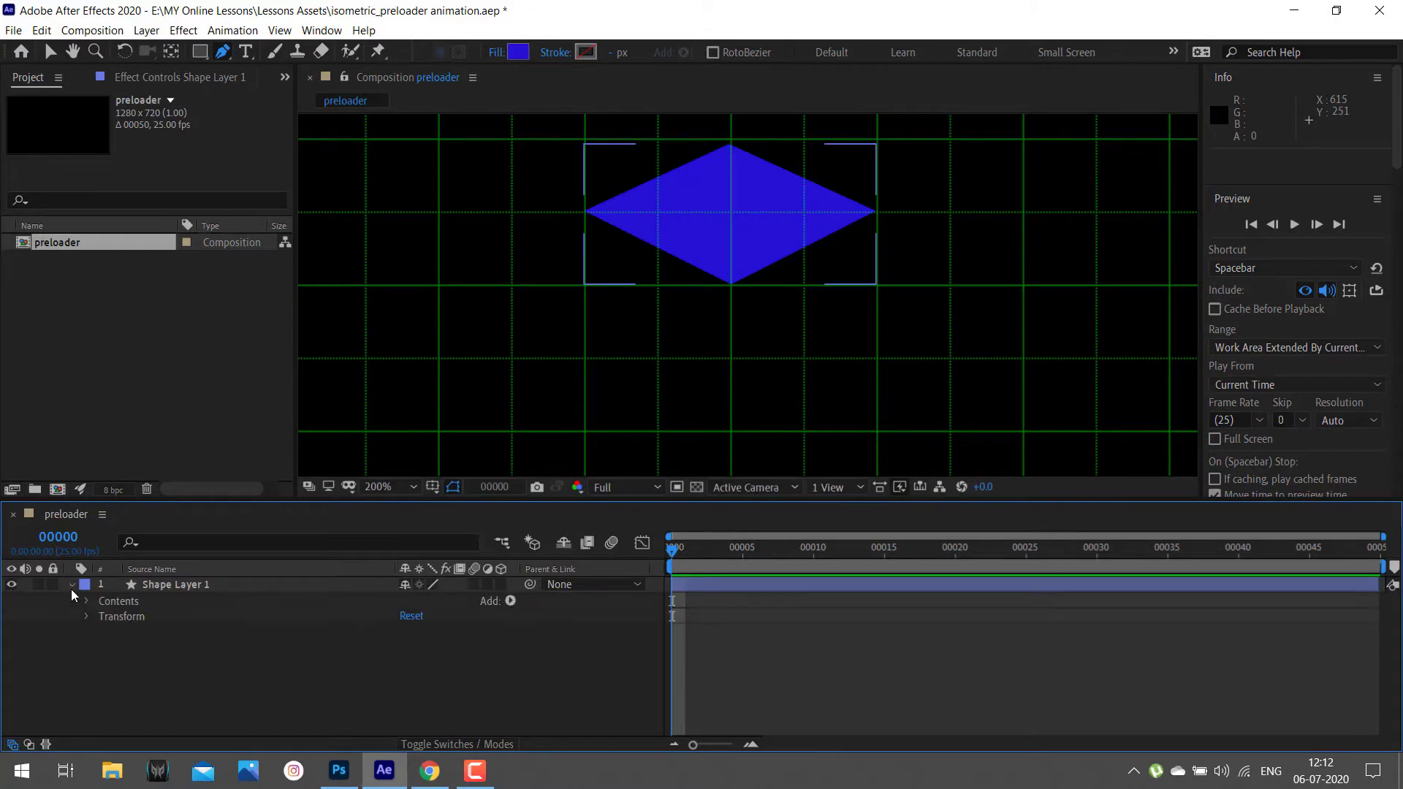
click(111, 601)
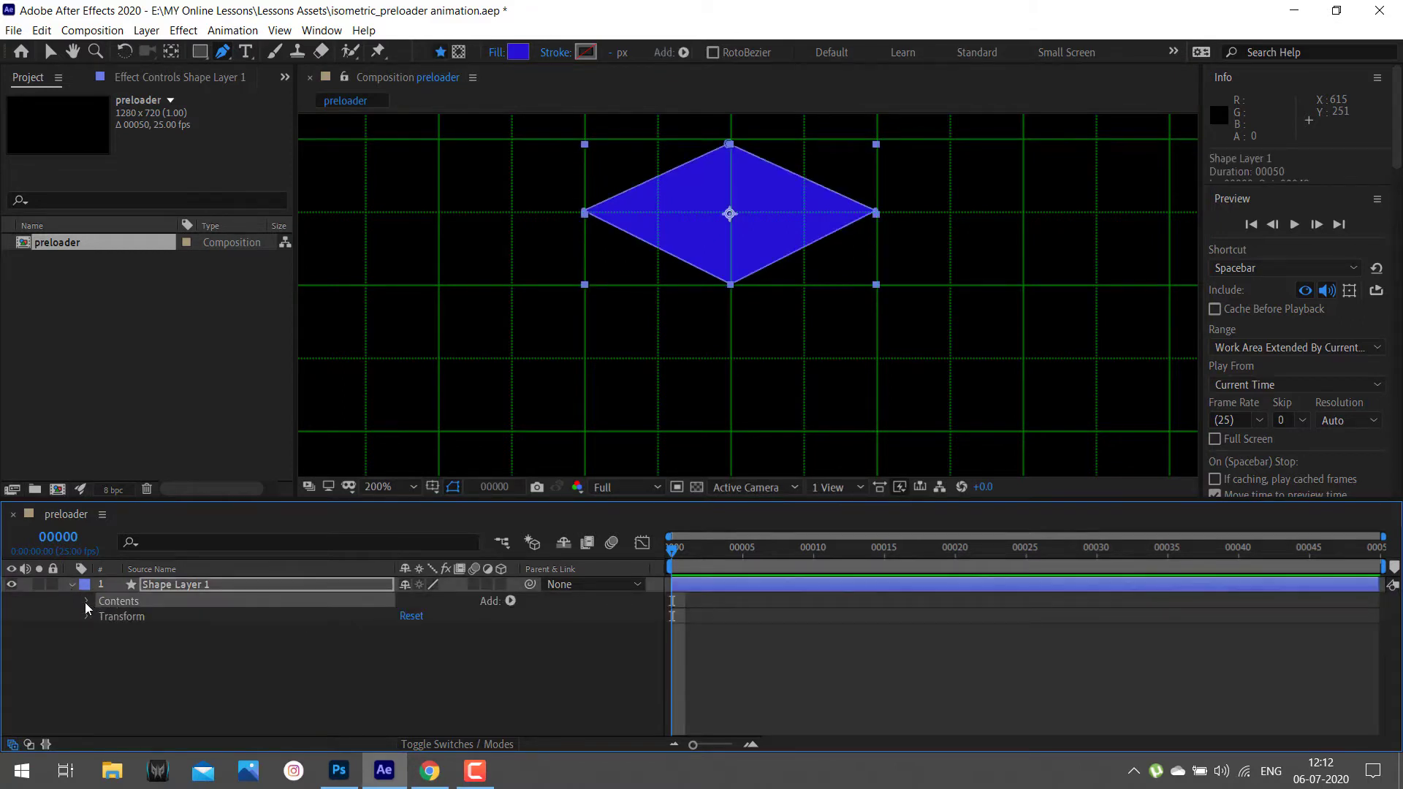
click(85, 602)
click(129, 616)
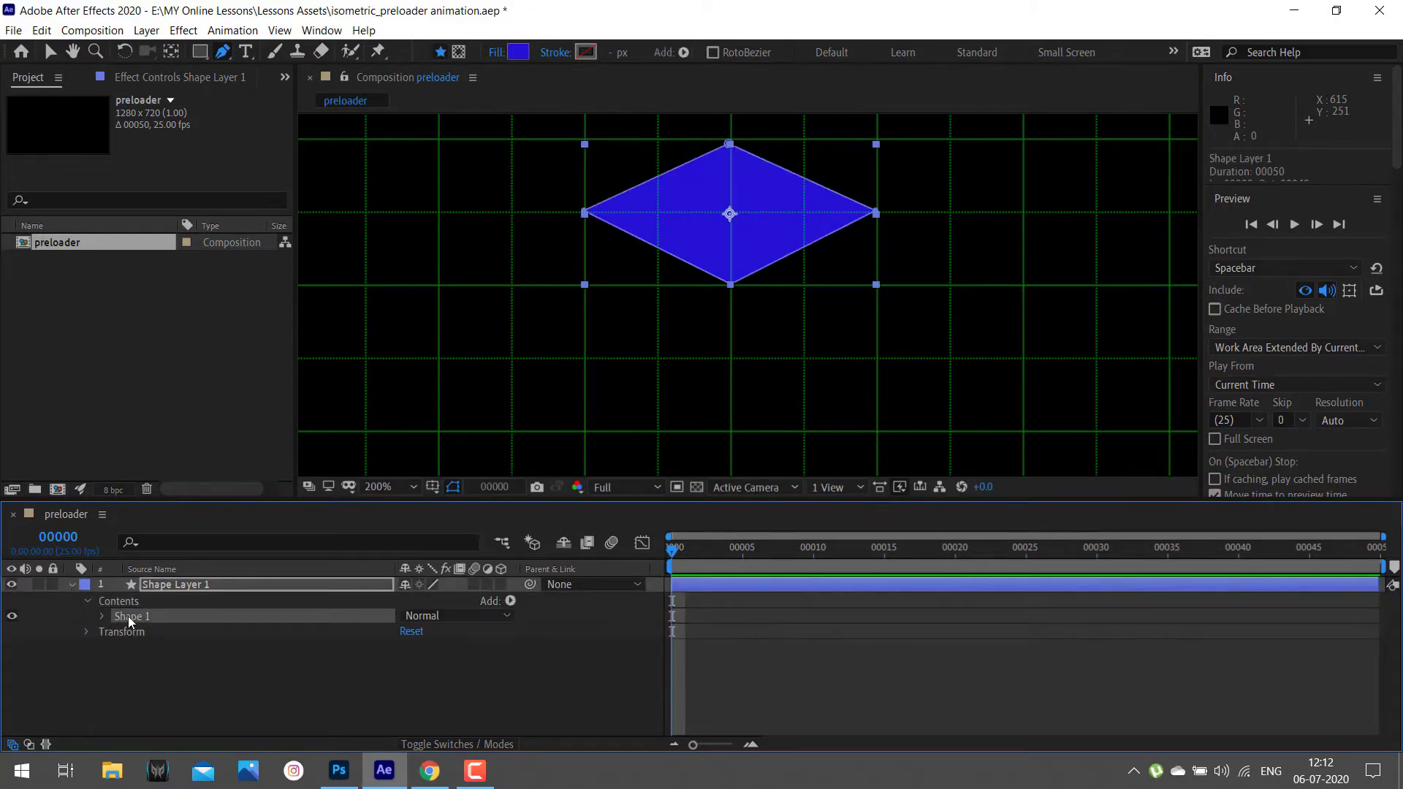
click(149, 665)
click(145, 622)
- Rename the Shape 1 group to 'Top' and start a new path below the diamond
key(Return)
key(Caps_Lock)
text(T)
key(Caps_Lock)
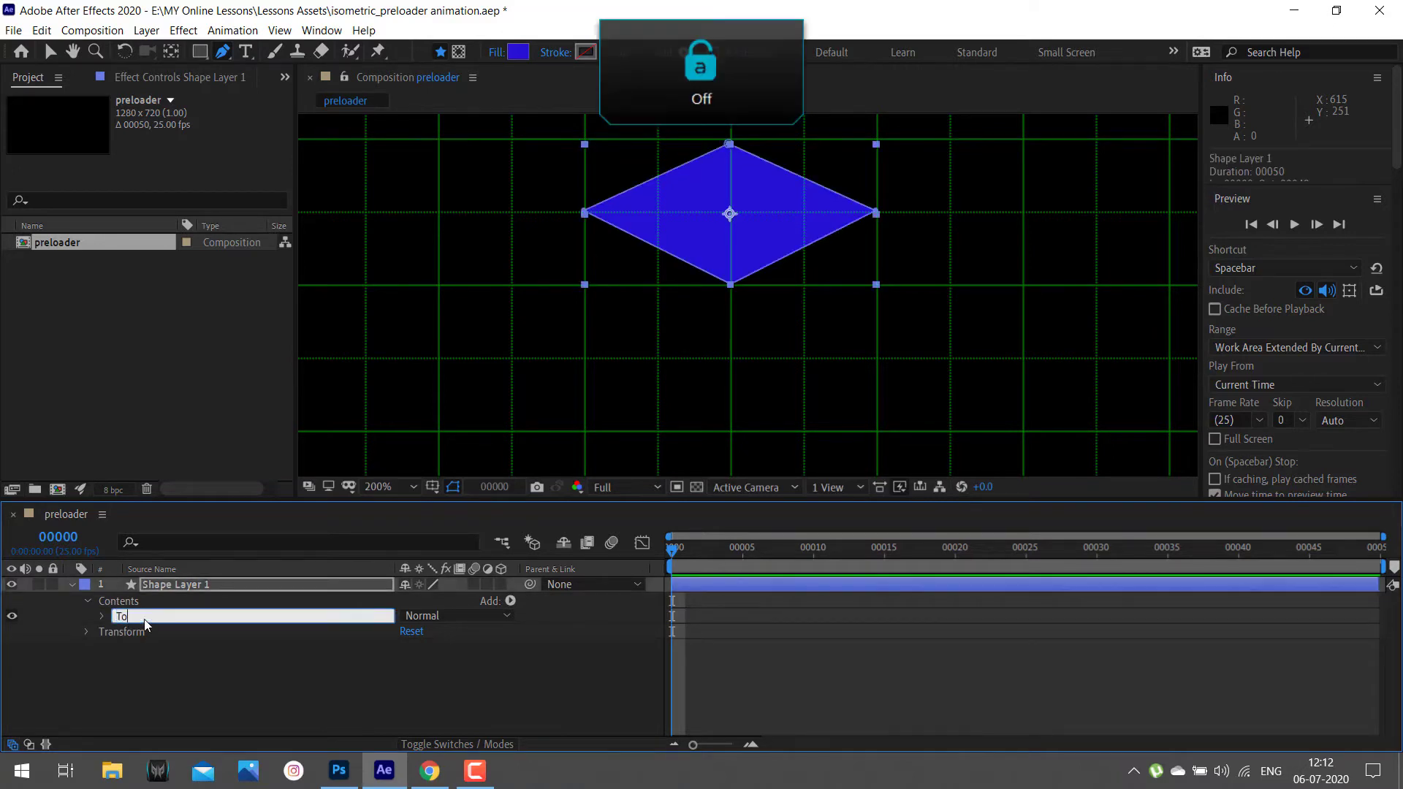
text(op)
key(Return)
click(194, 682)
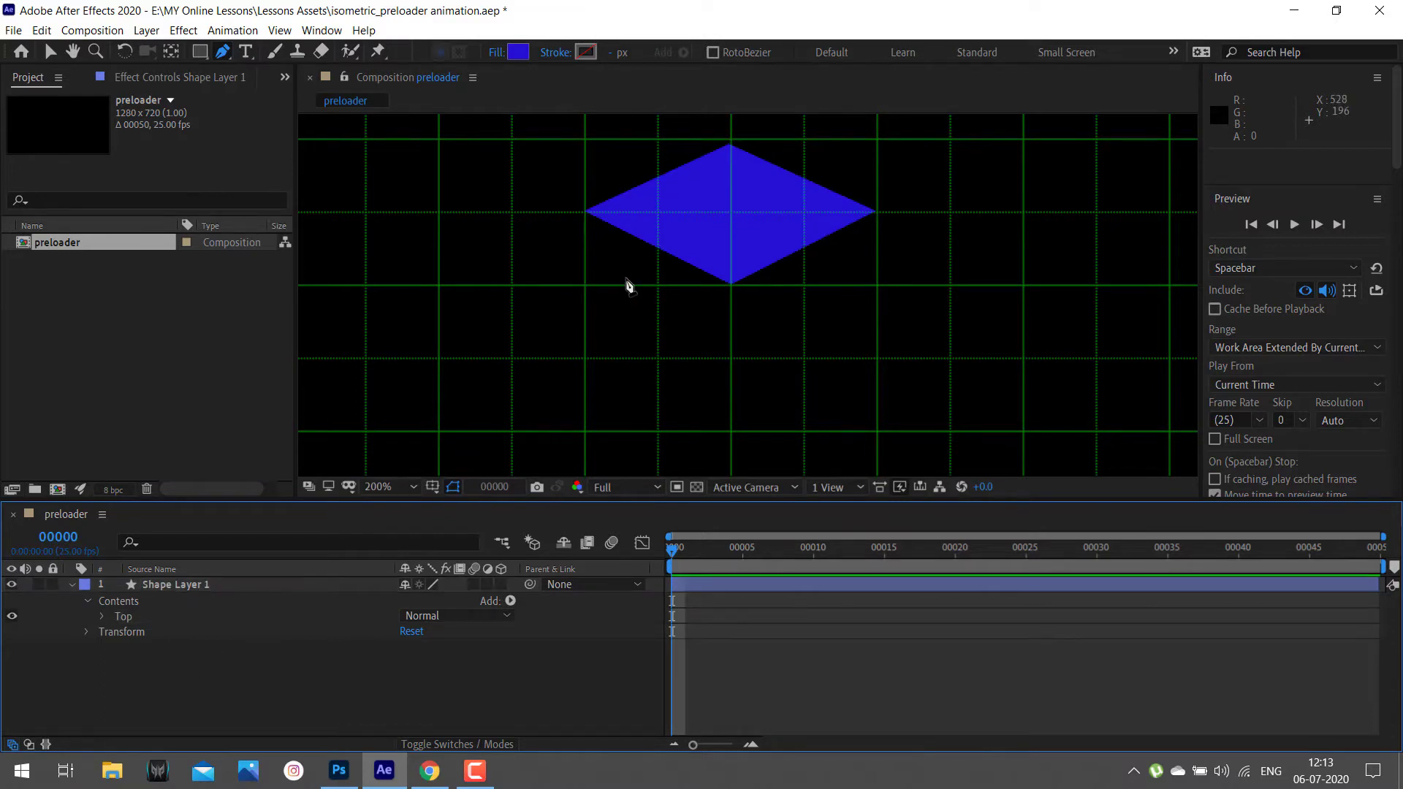
click(584, 360)
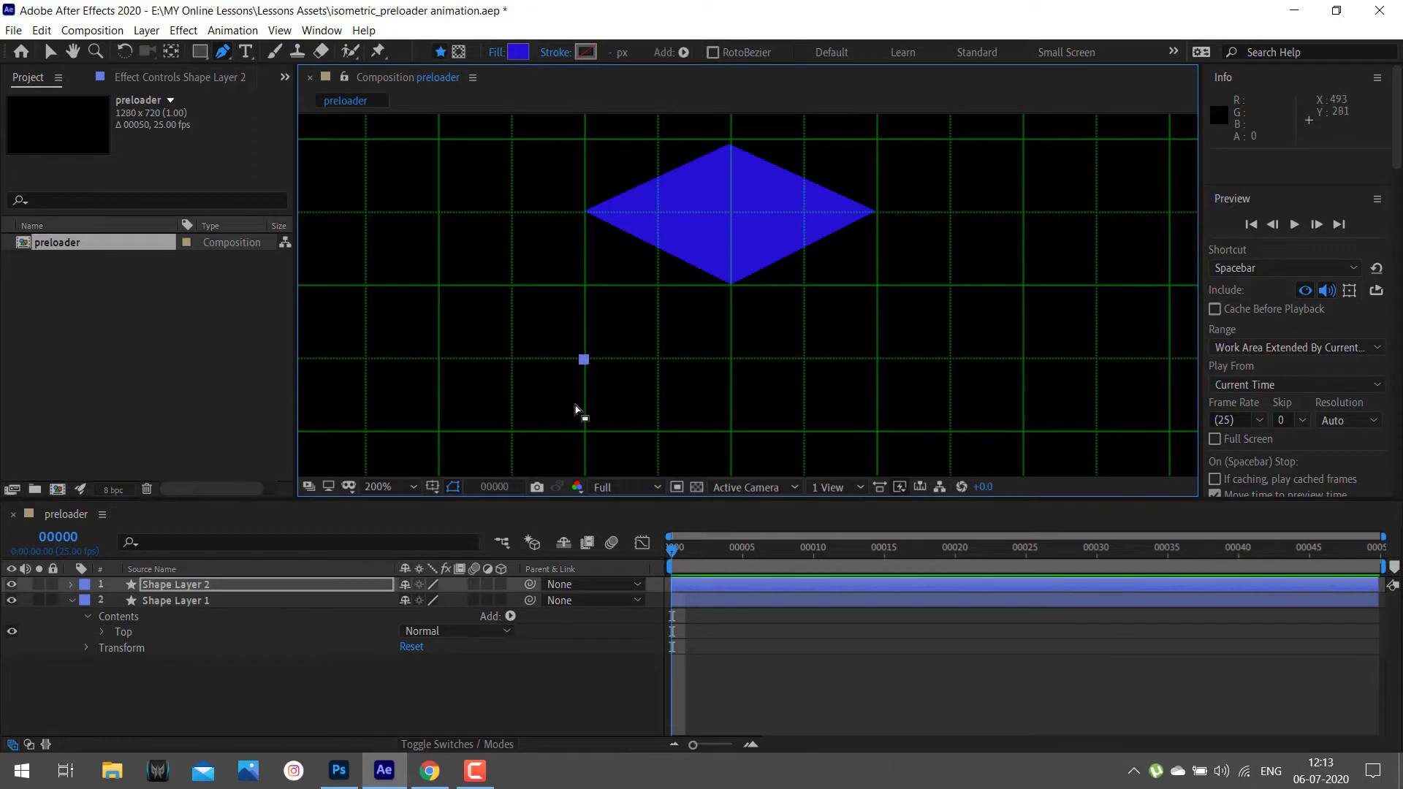
- Undo the stray path and reselect Shape Layer 1
key(ctrl+z)
key(ctrl+z)
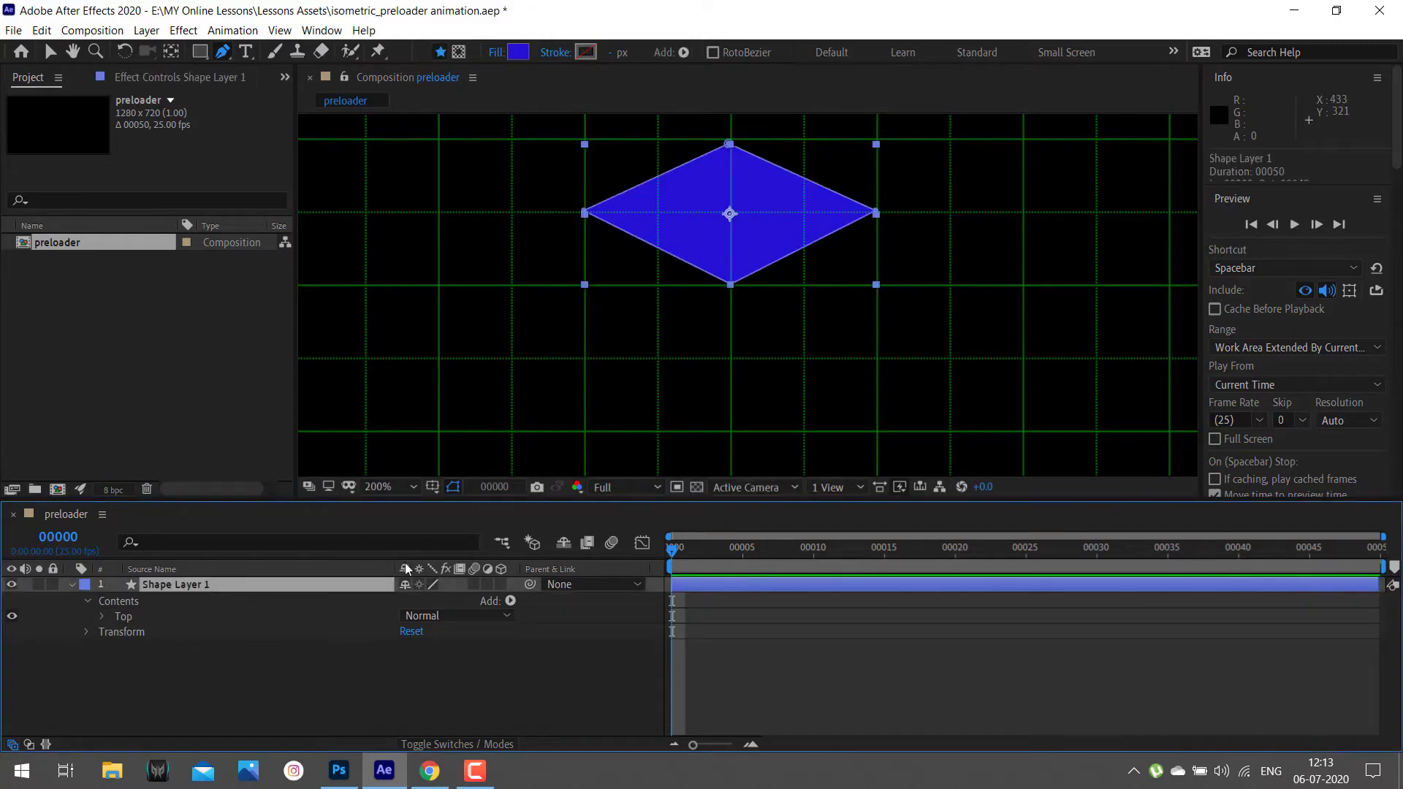
click(147, 617)
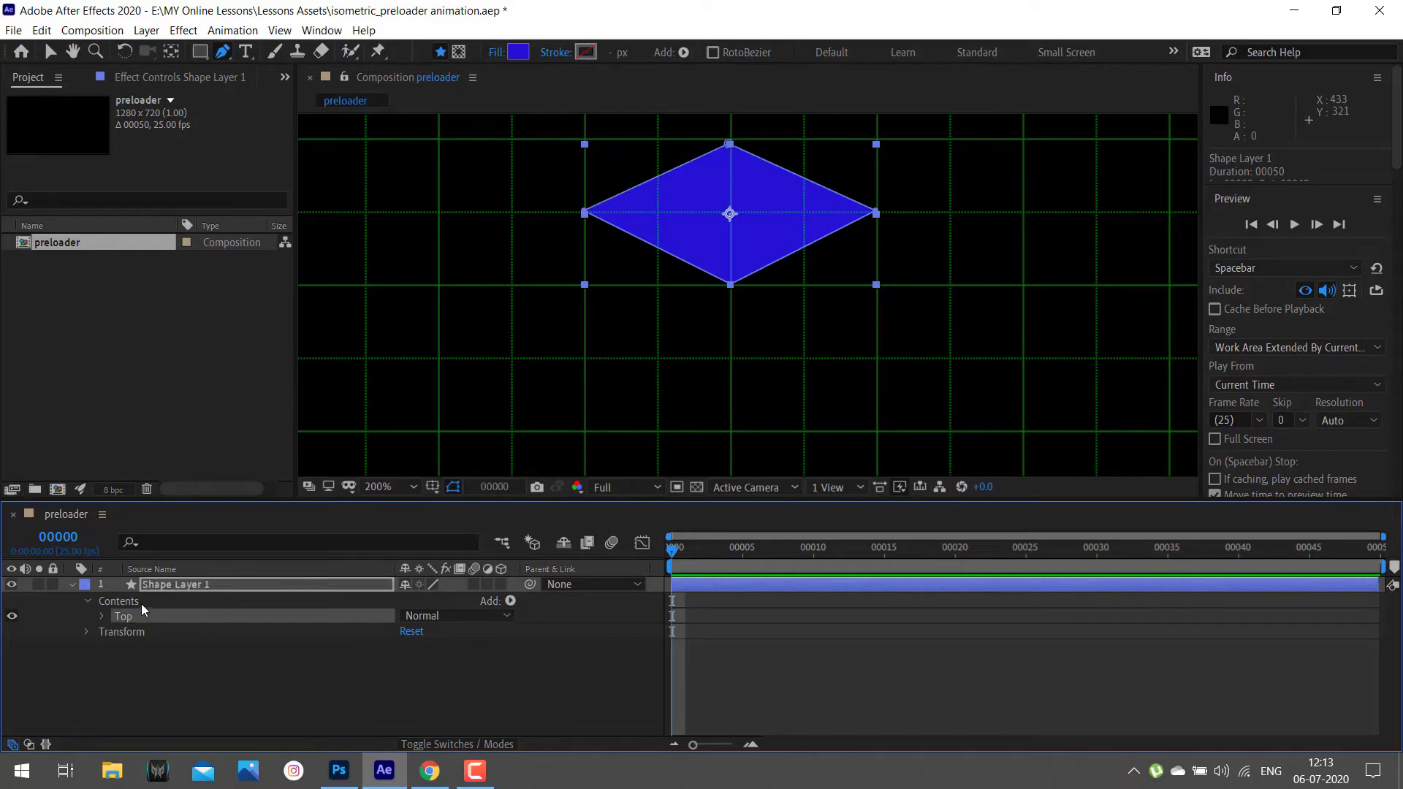
click(141, 604)
key(v)
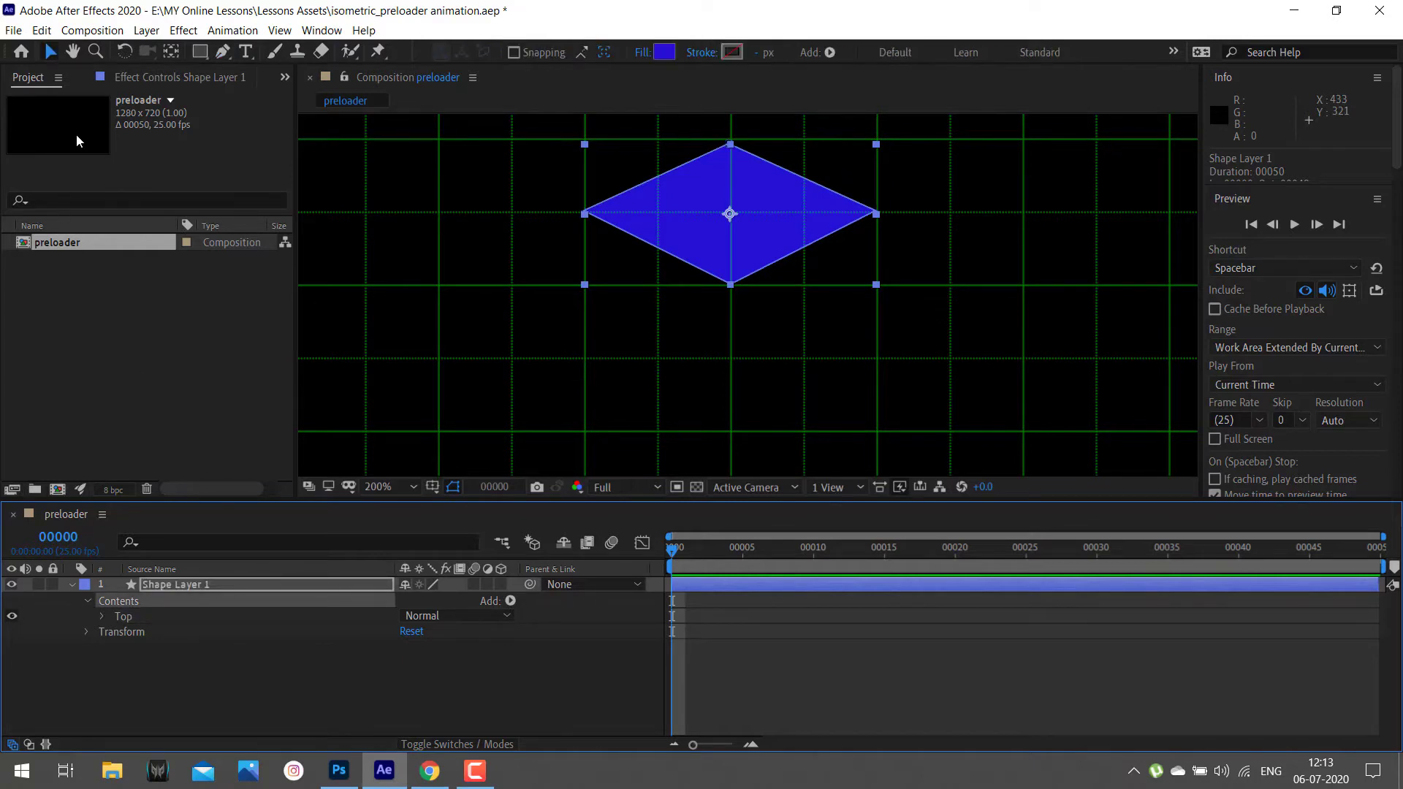
click(124, 616)
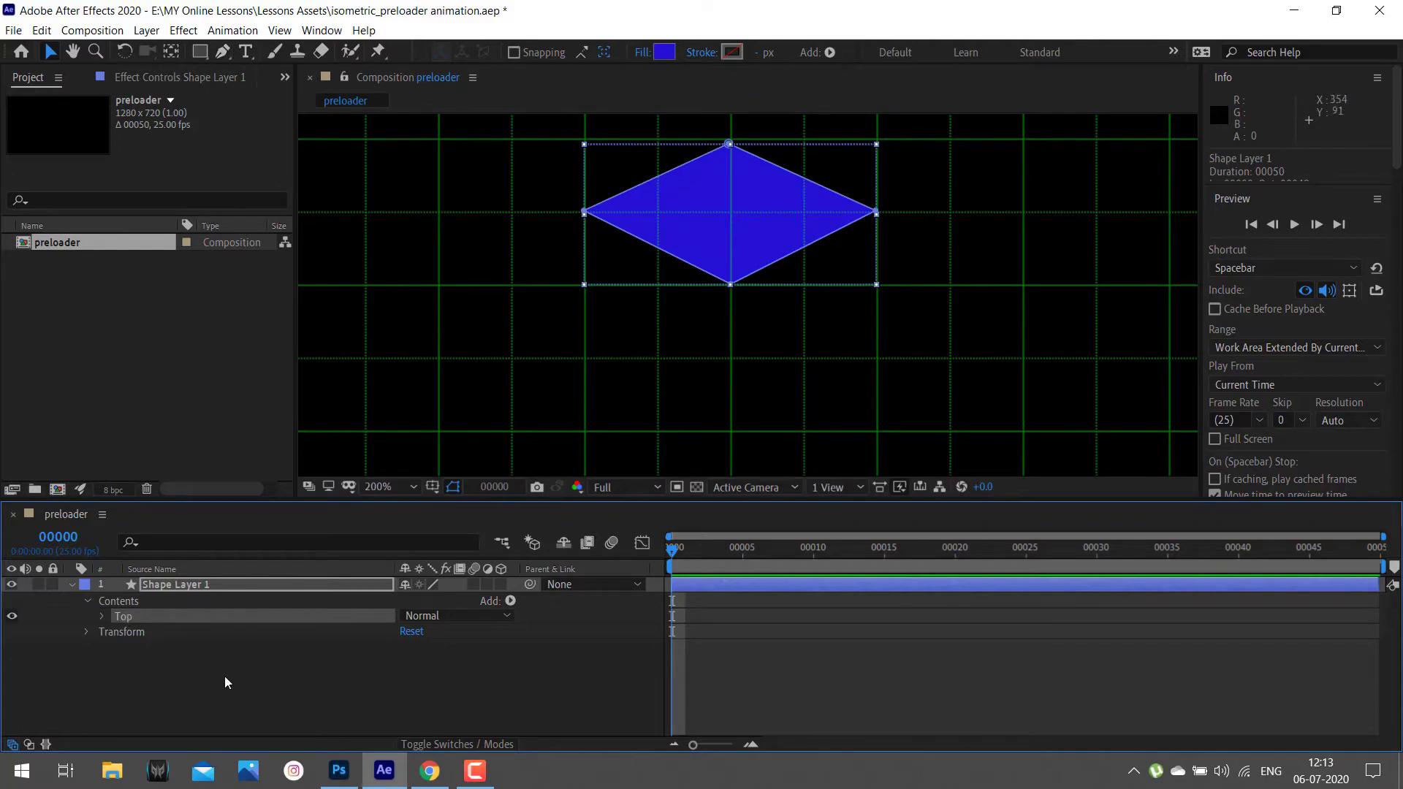
click(207, 584)
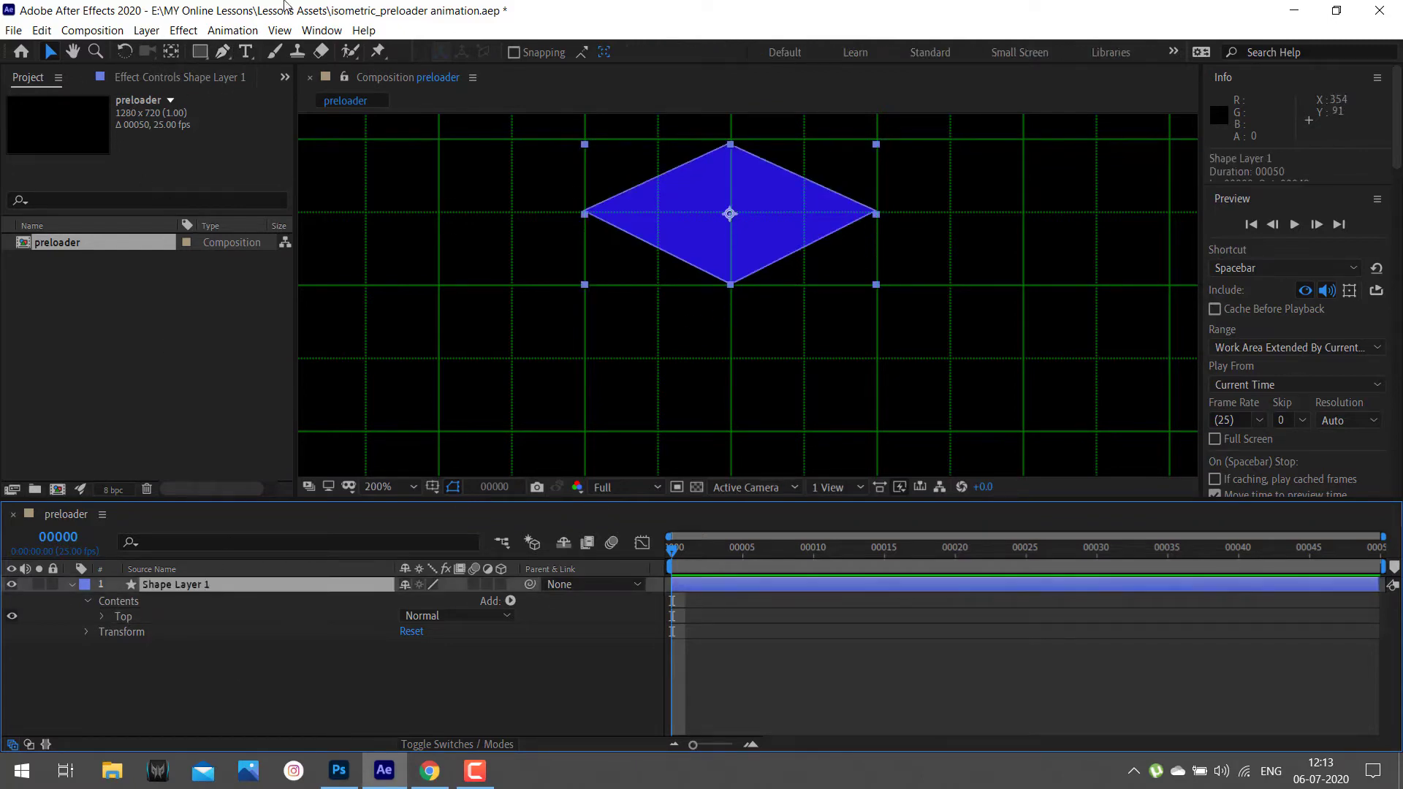
- Draw the four-point left face outline below the diamond with the Pen tool
click(223, 51)
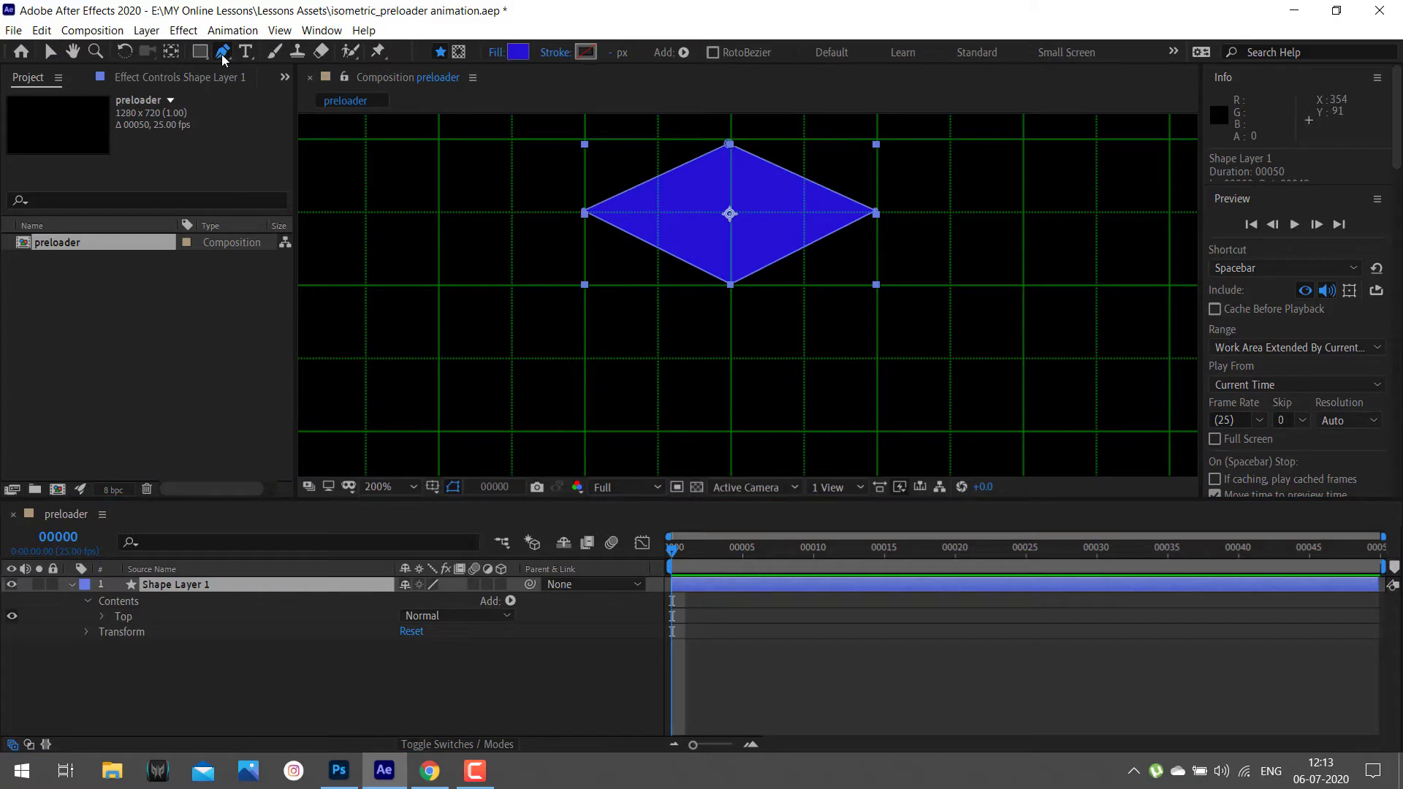
click(587, 360)
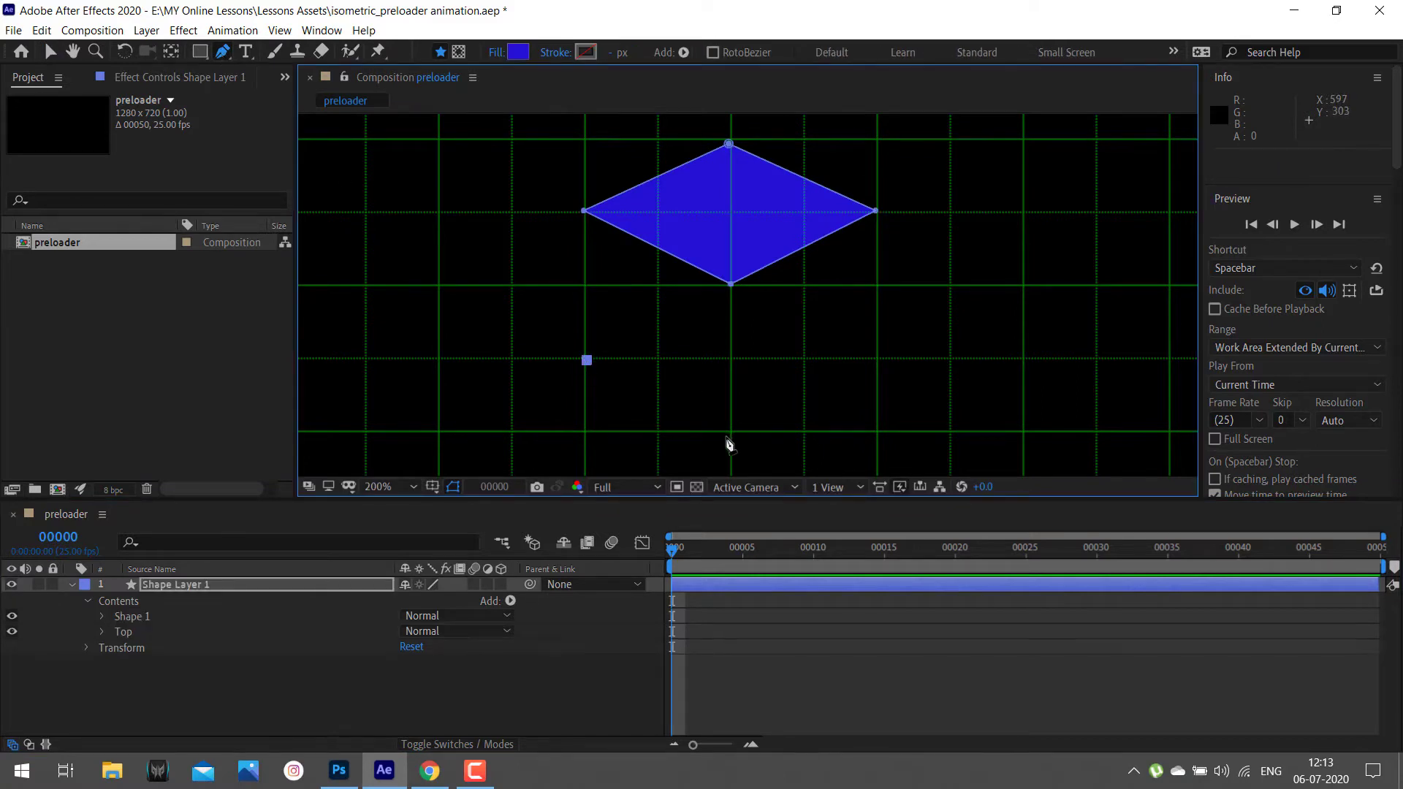
click(731, 431)
click(731, 295)
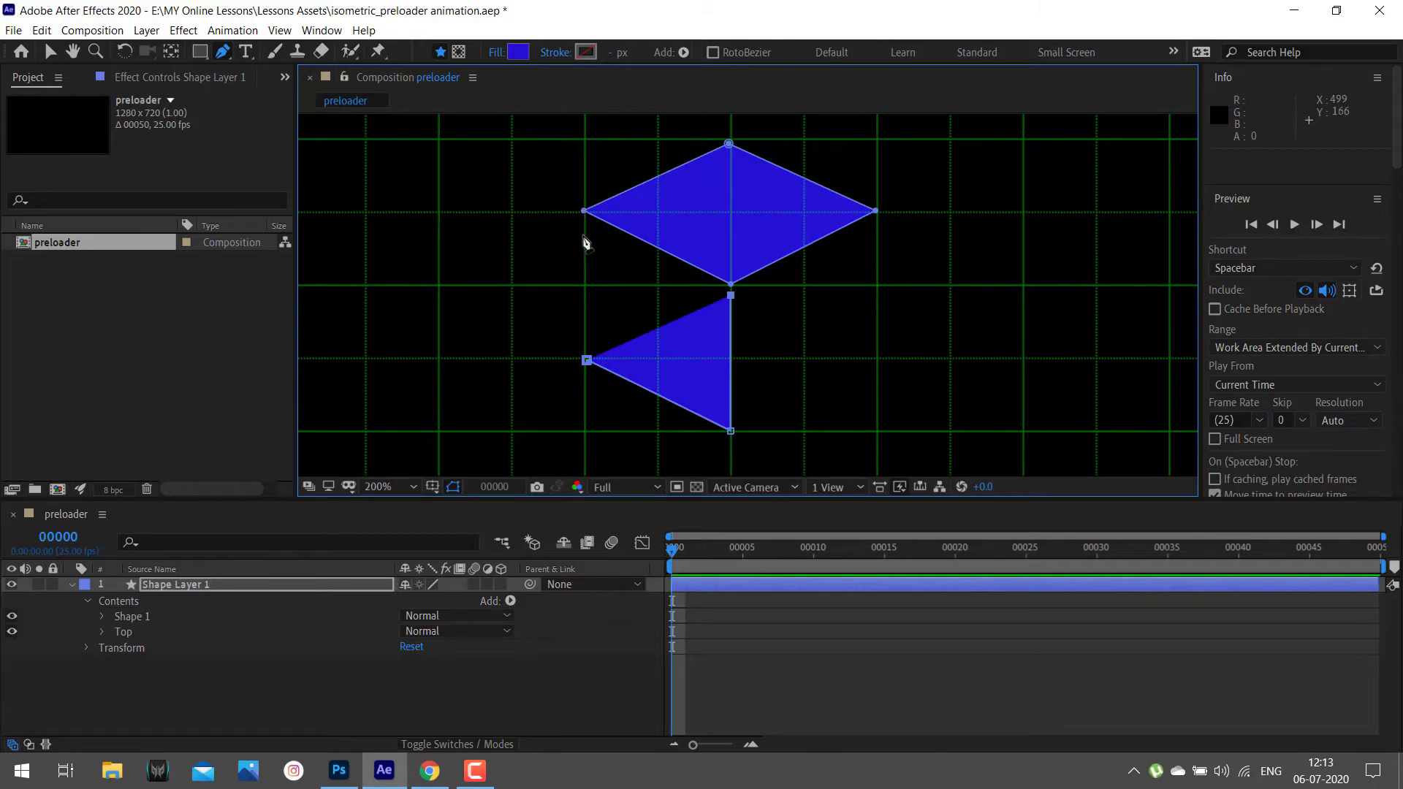
click(585, 225)
click(586, 359)
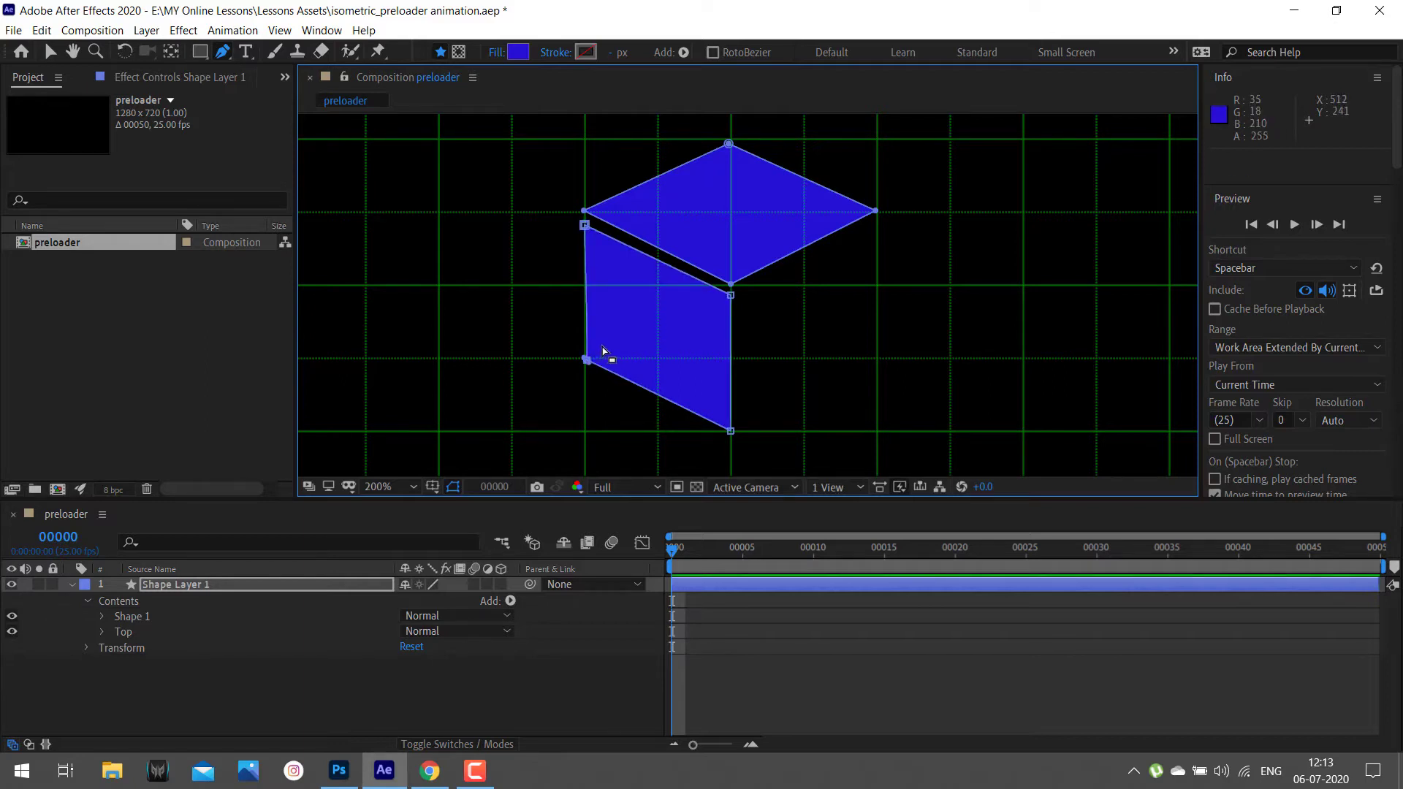
key(ctrl+z)
- Close the left face and drag its corners onto the diamond's points, leaving no gap
click(586, 360)
click(49, 51)
drag(585, 226, 585, 211)
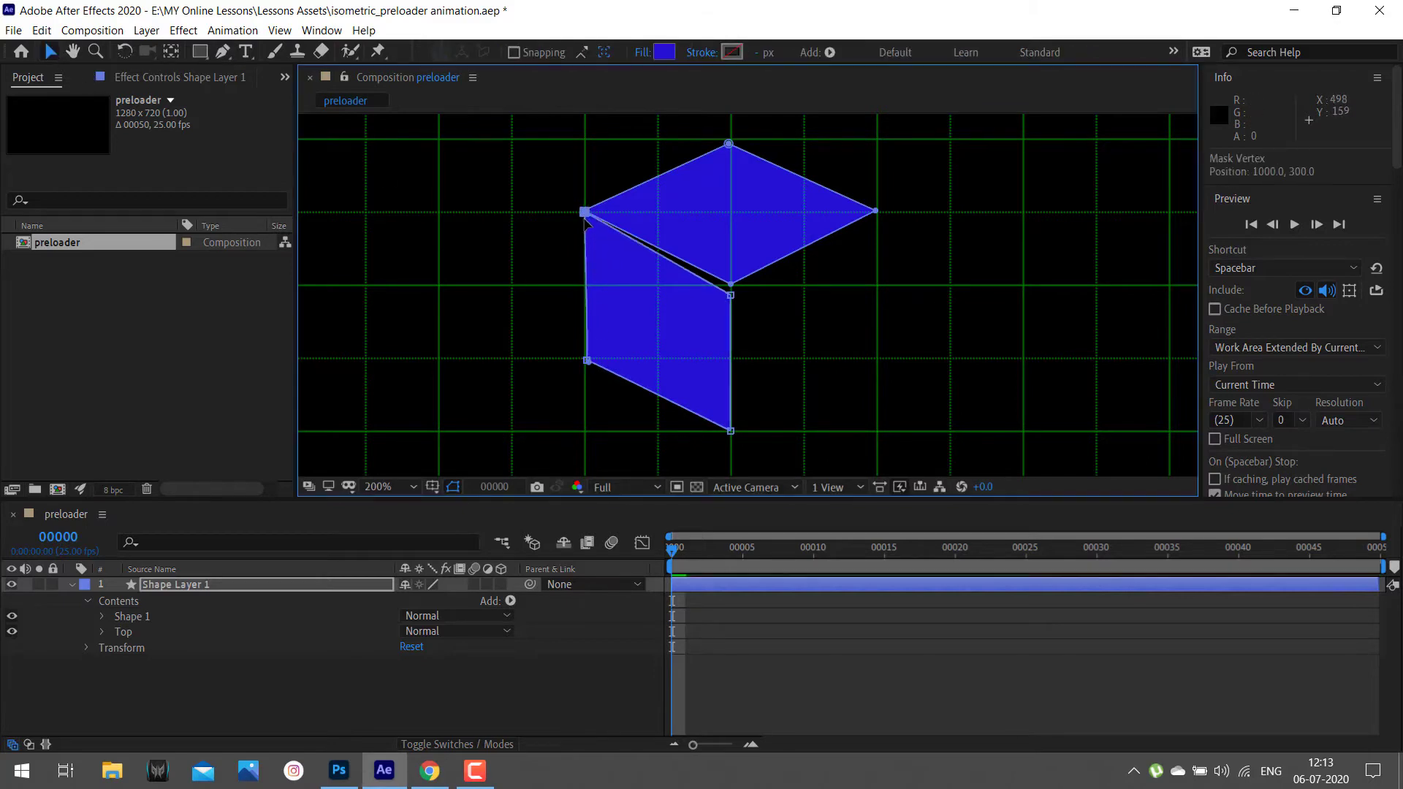
drag(586, 361, 583, 357)
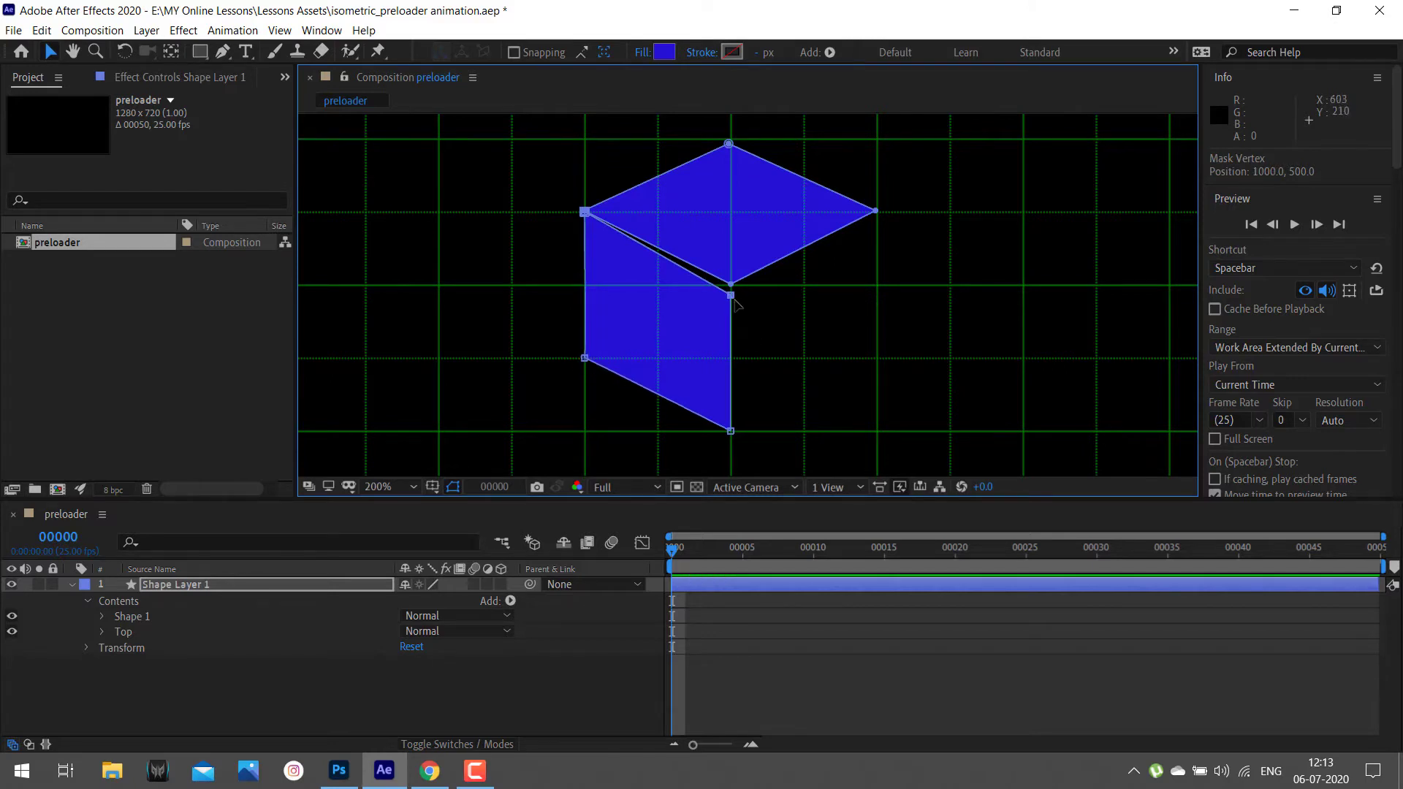
drag(732, 296, 731, 286)
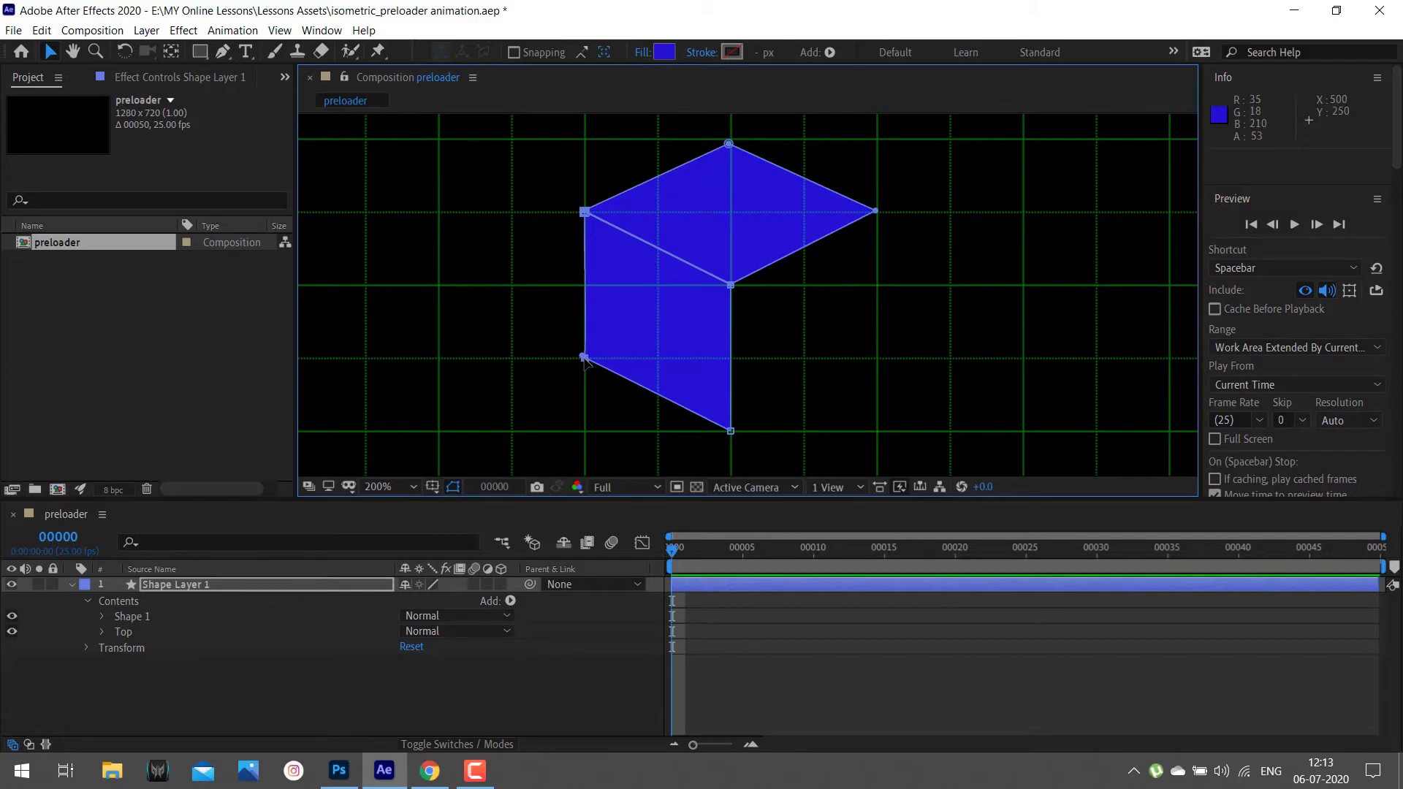
click(584, 358)
drag(729, 144, 731, 138)
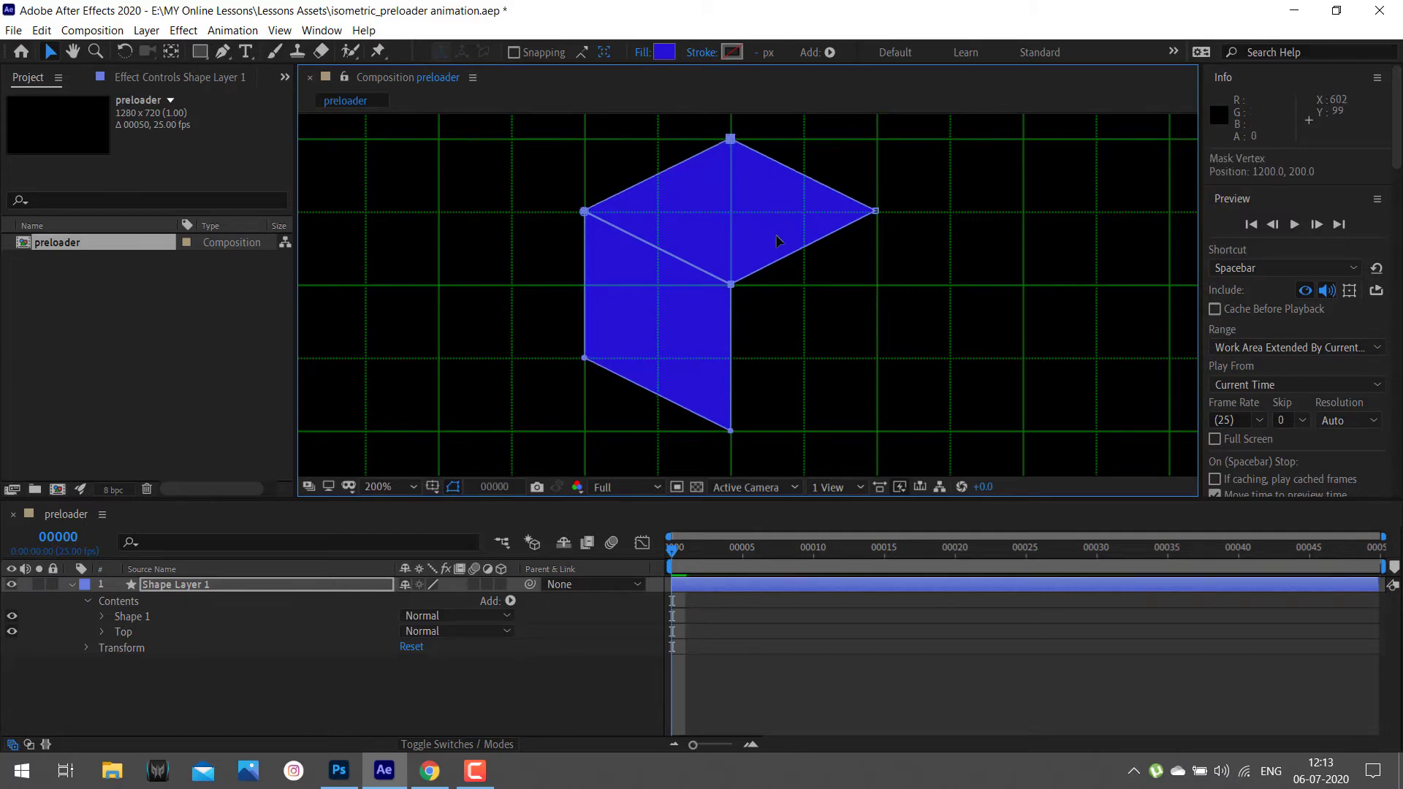
click(877, 212)
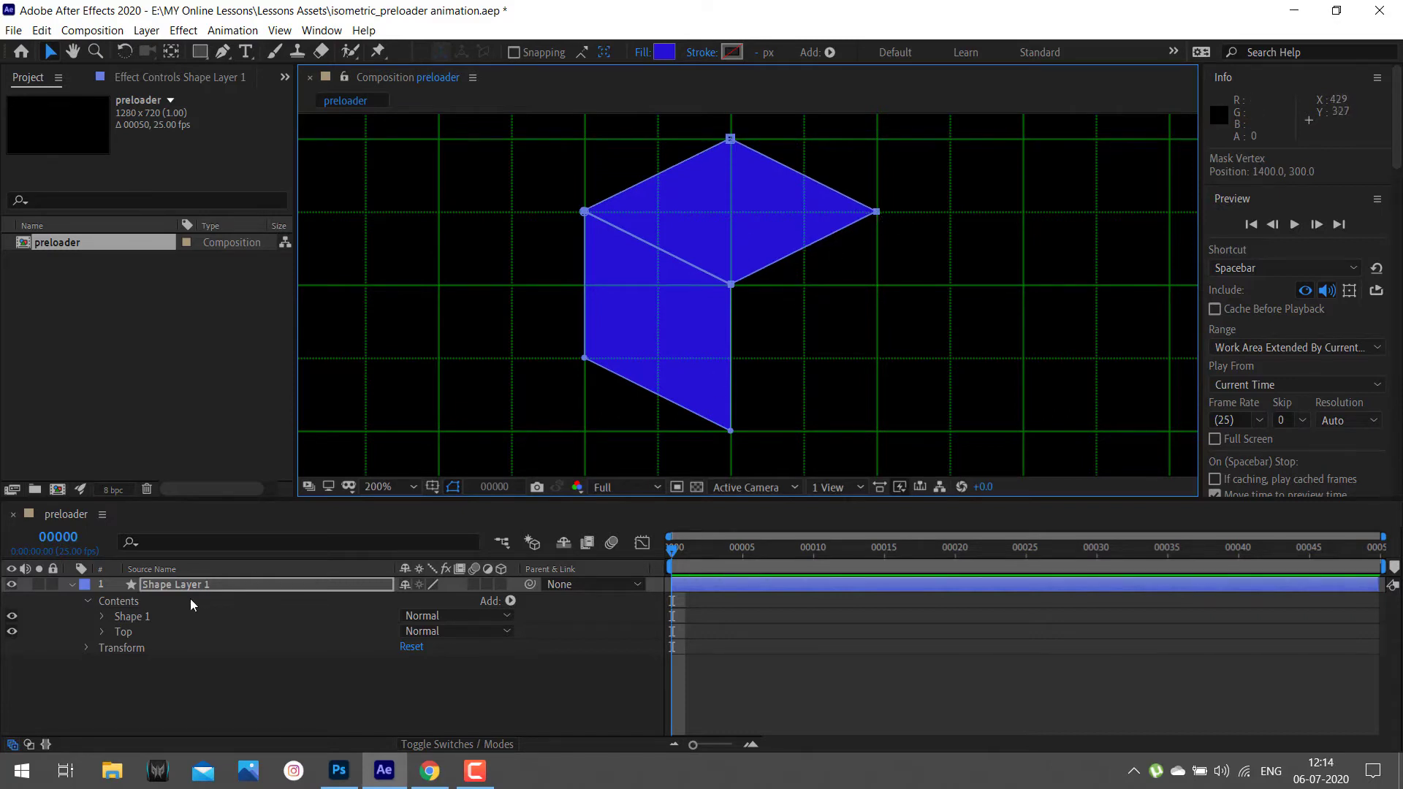
click(137, 630)
click(134, 618)
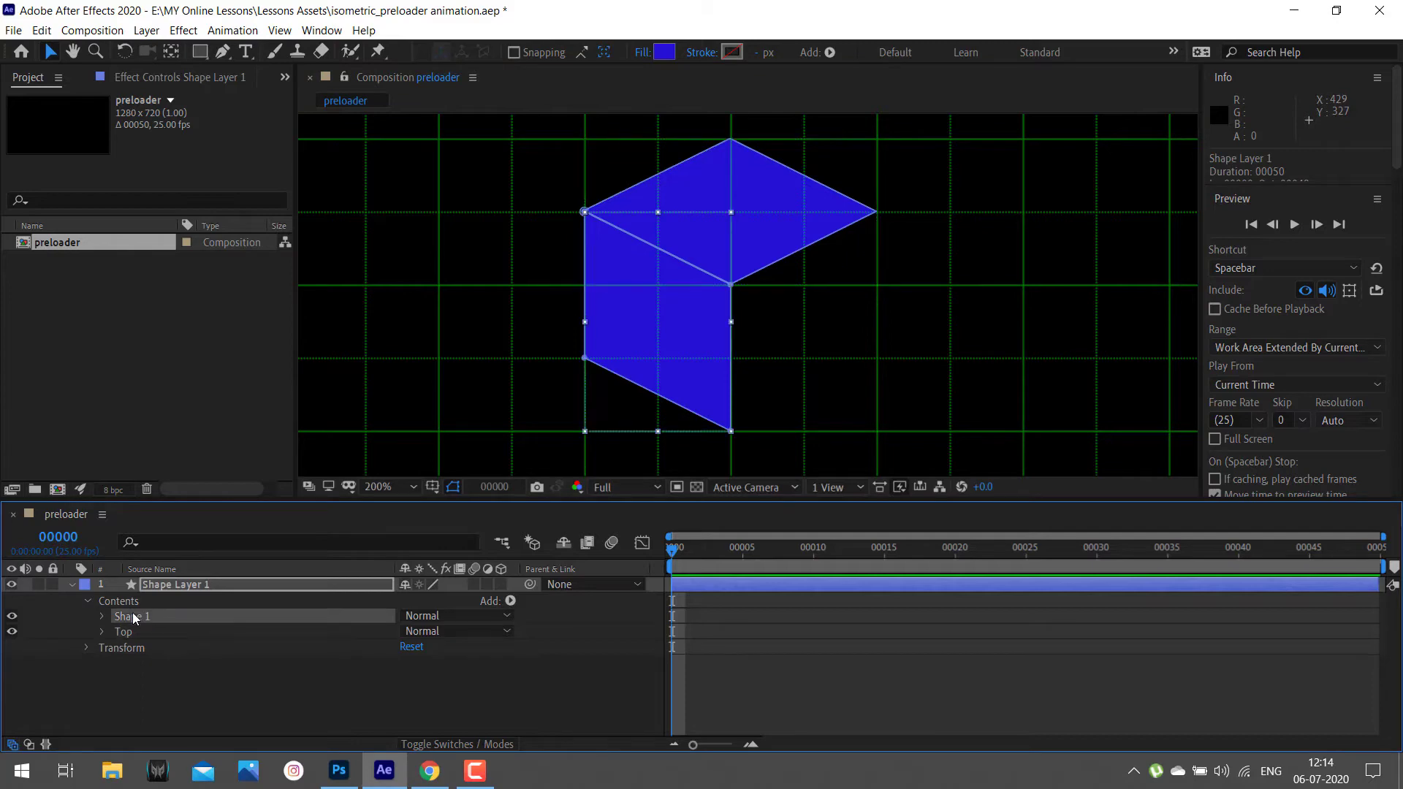
- Fill the left face dark blue #23168A and the top face lighter blue #236FEC
click(664, 52)
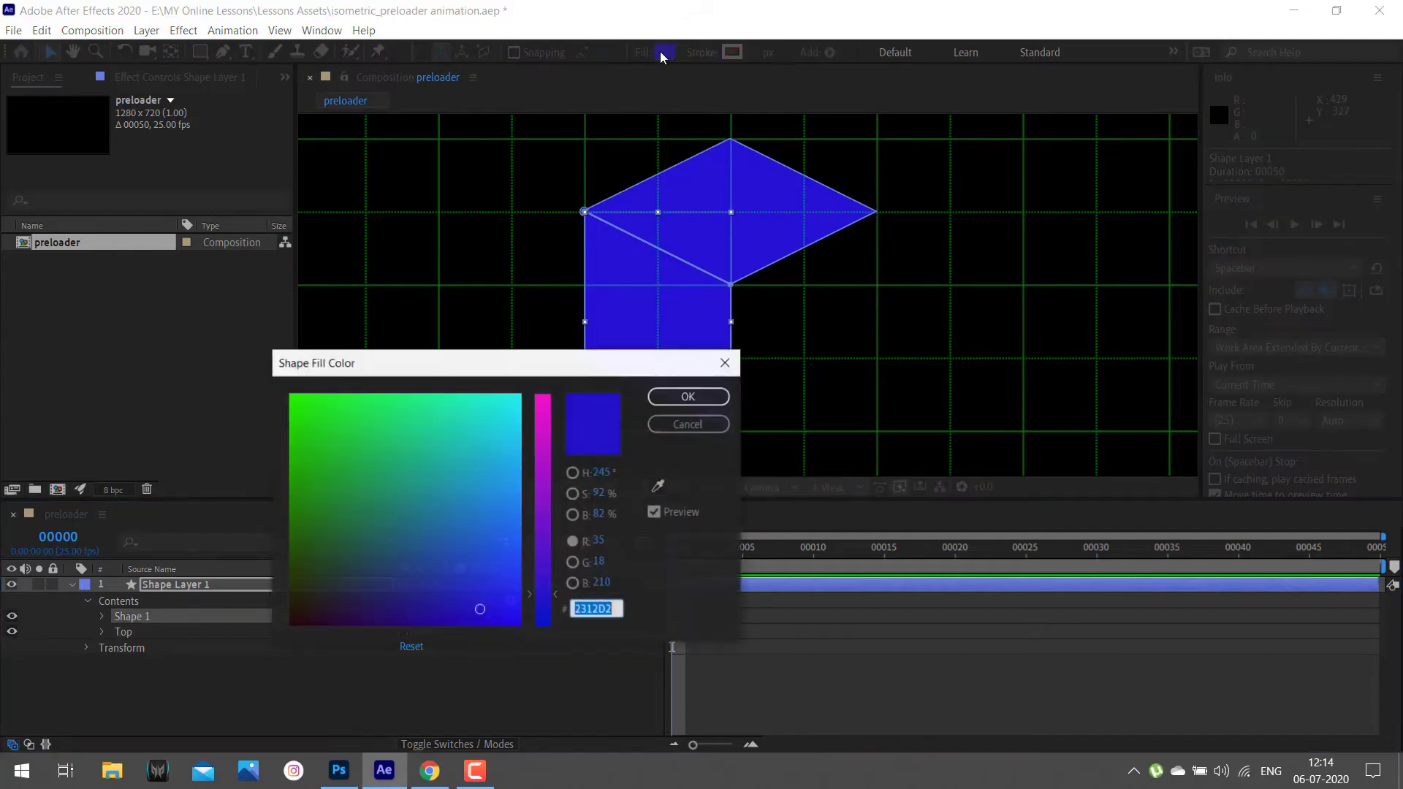
drag(442, 596, 420, 605)
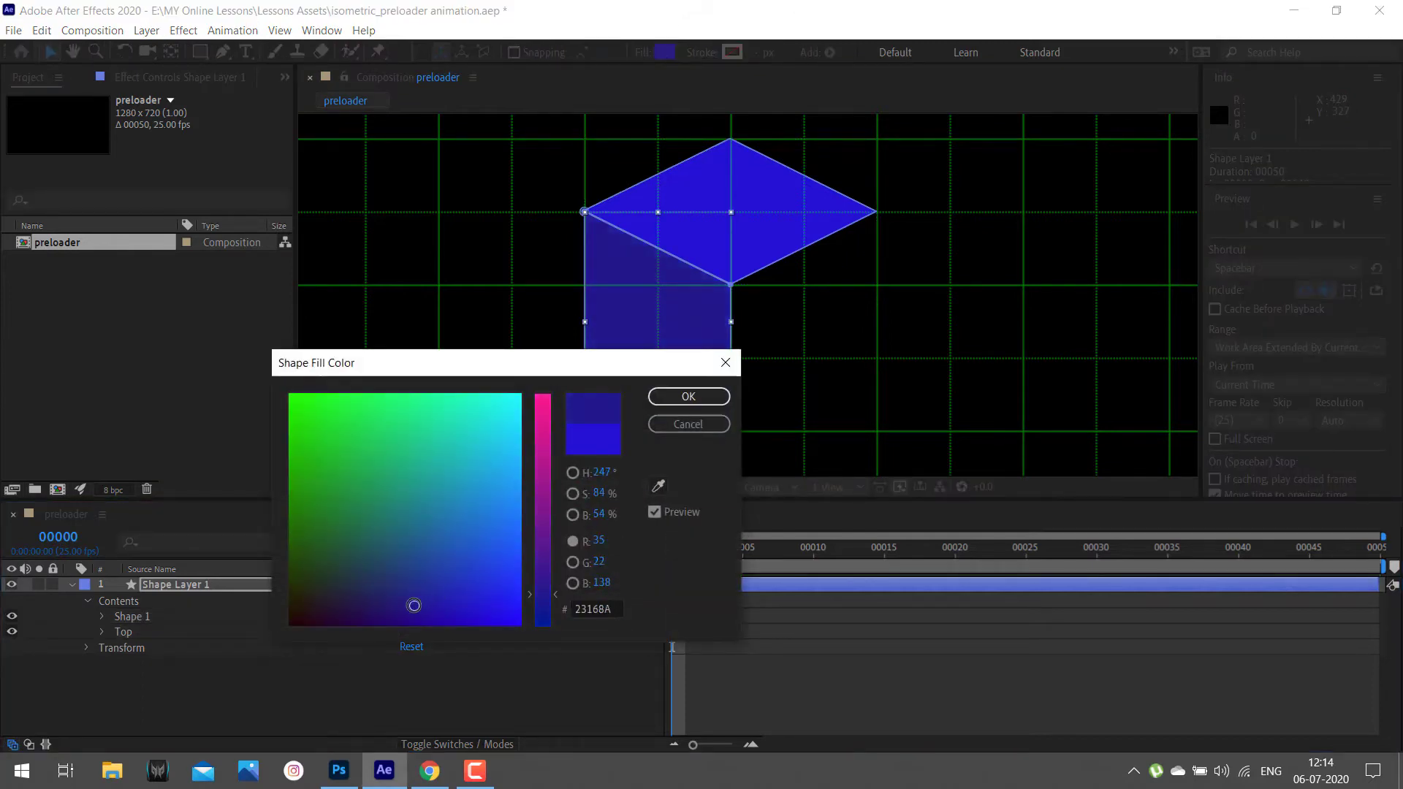
click(689, 397)
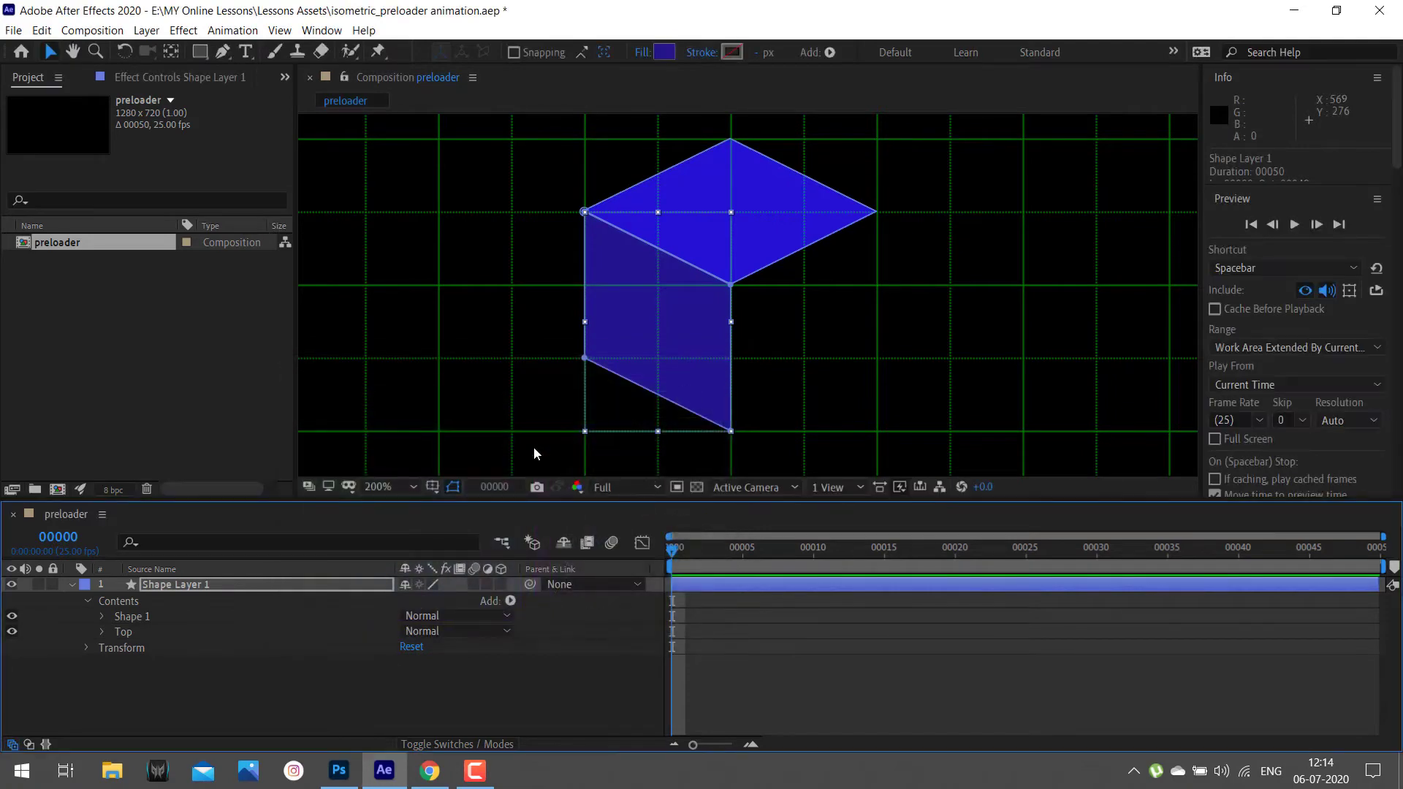
click(128, 632)
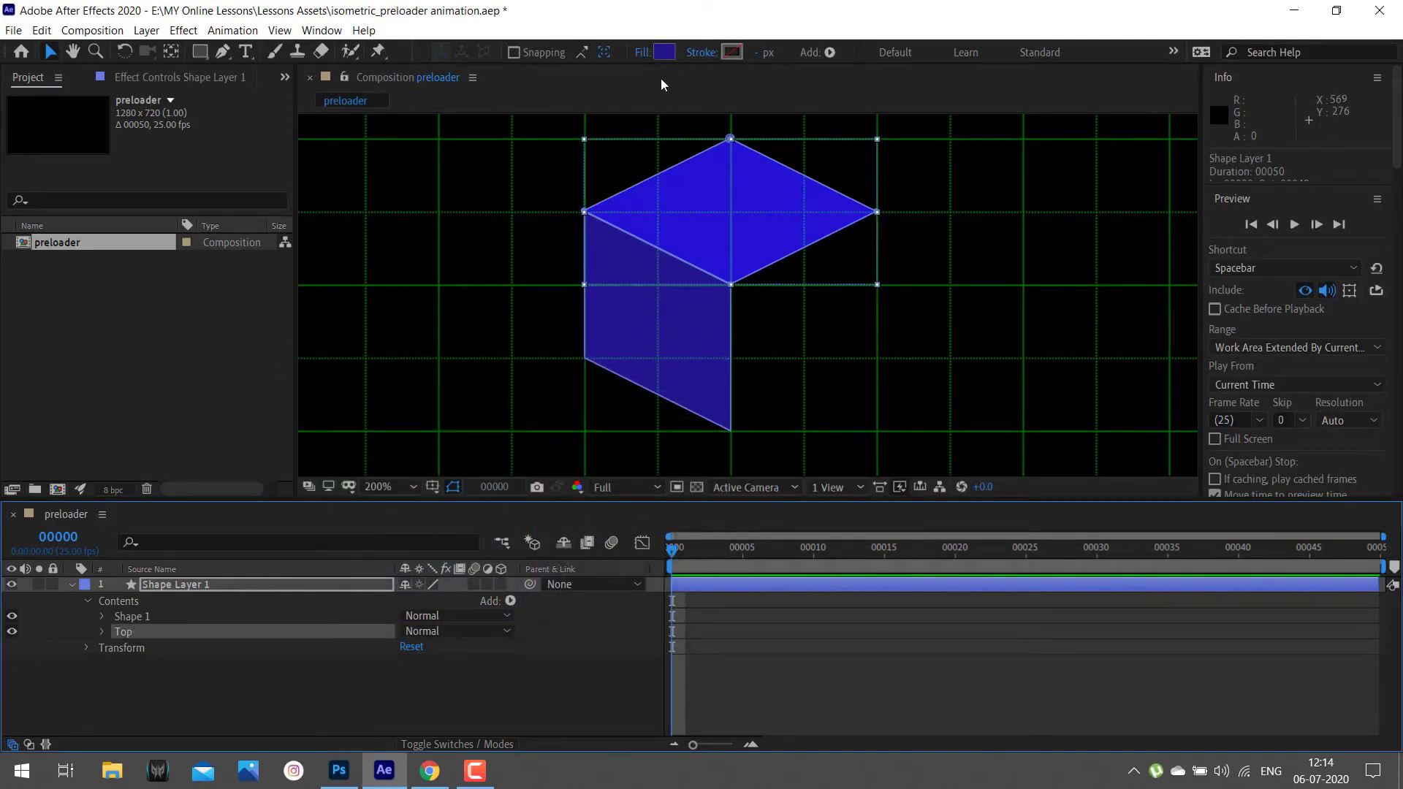
click(665, 51)
click(504, 524)
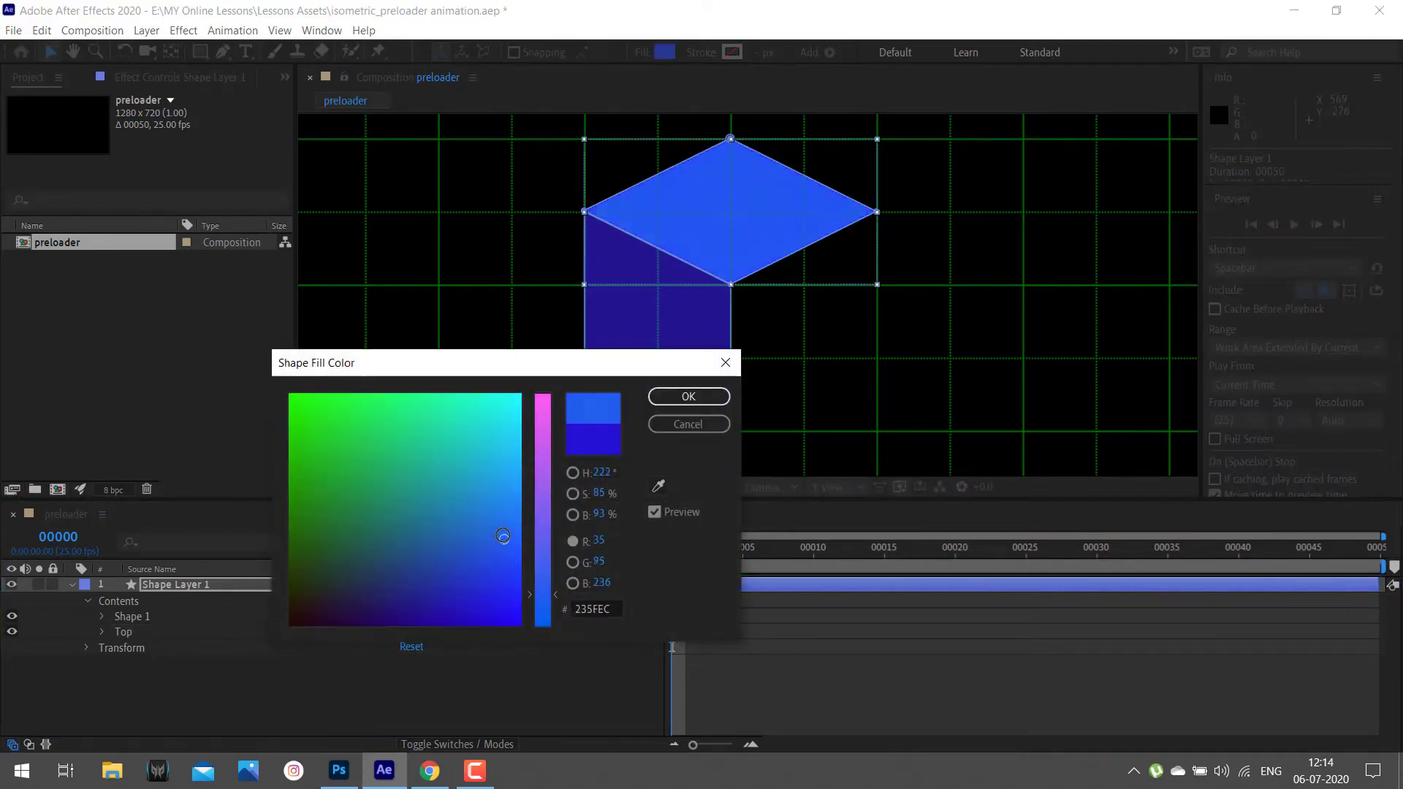
click(688, 396)
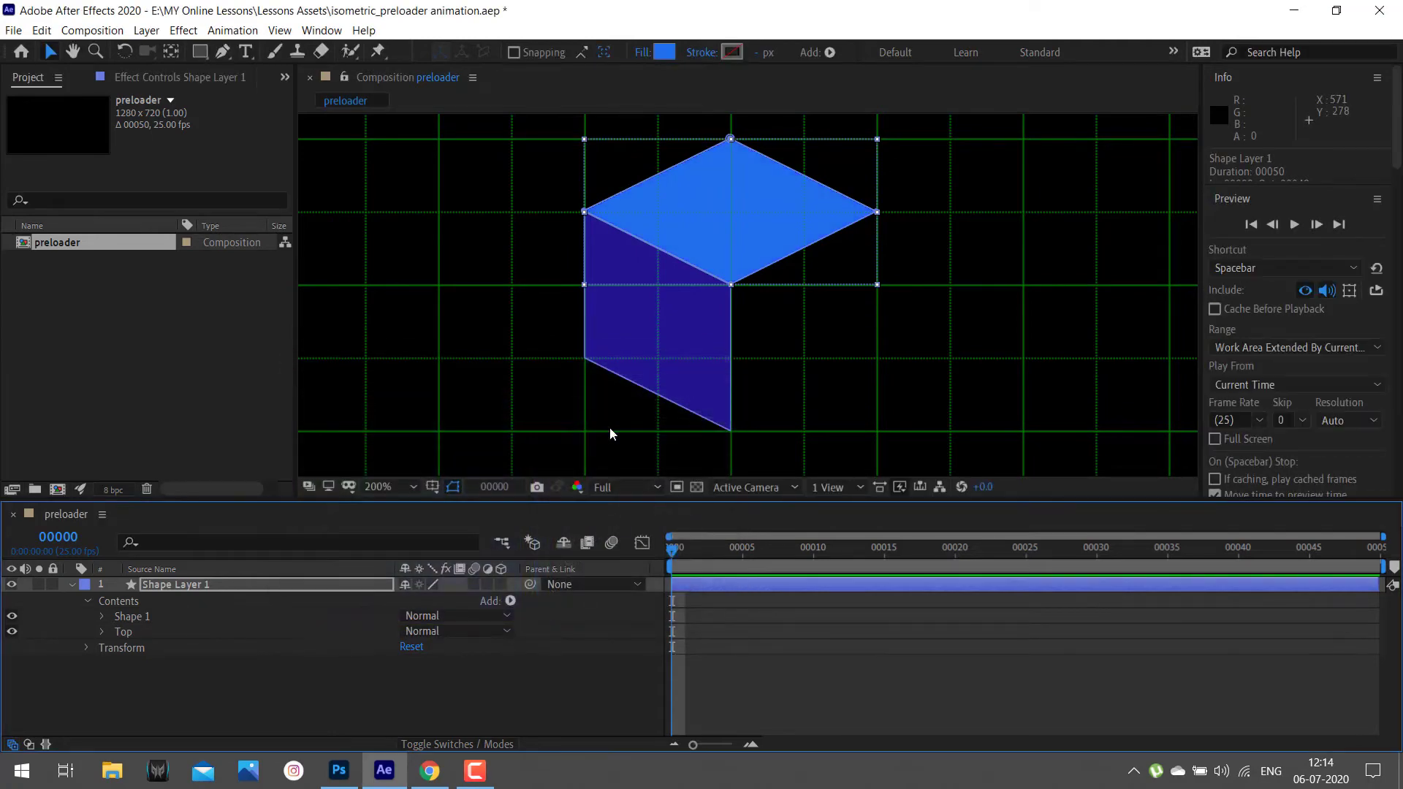
- Rename the Shape 1 side face group to 'Left'
click(146, 622)
key(Return)
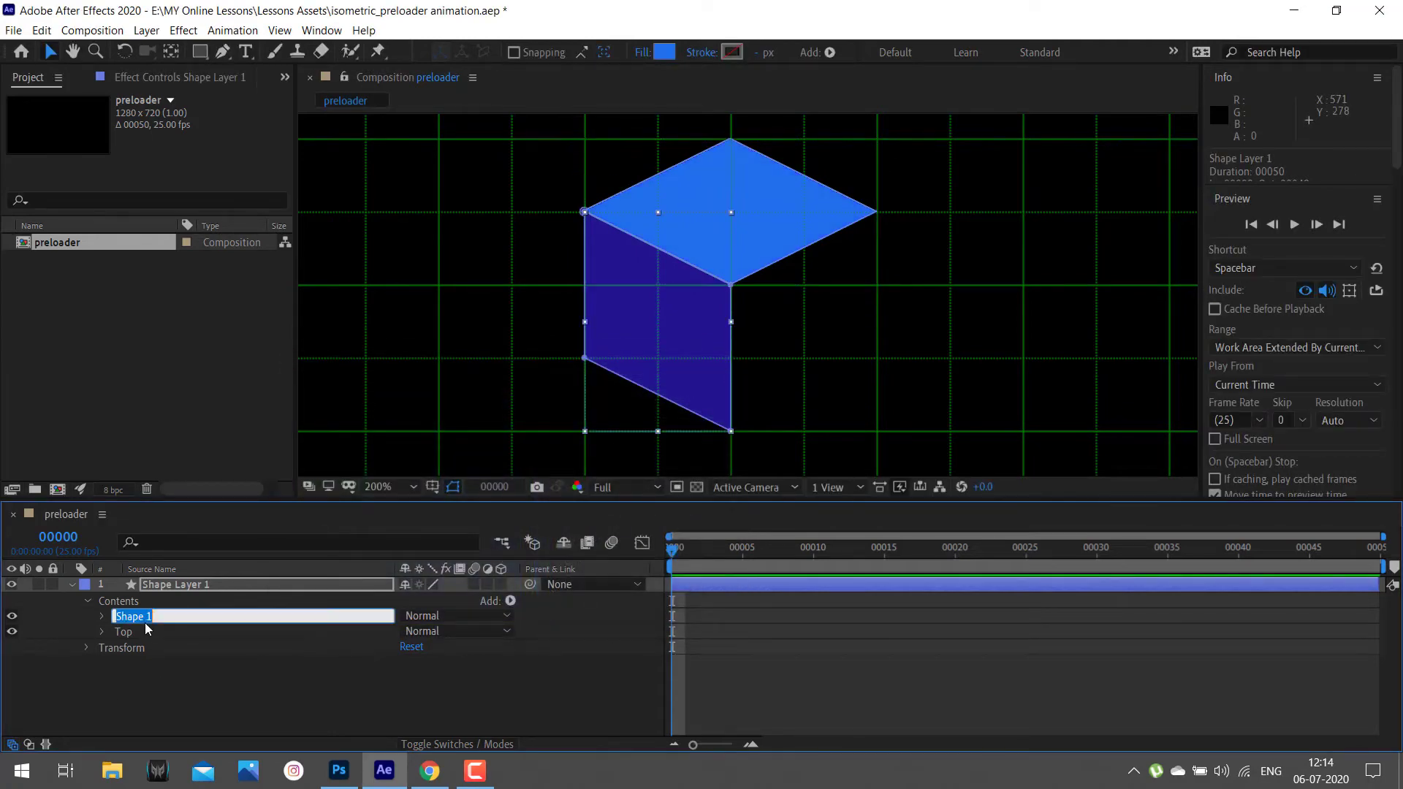
text(Left)
key(Return)
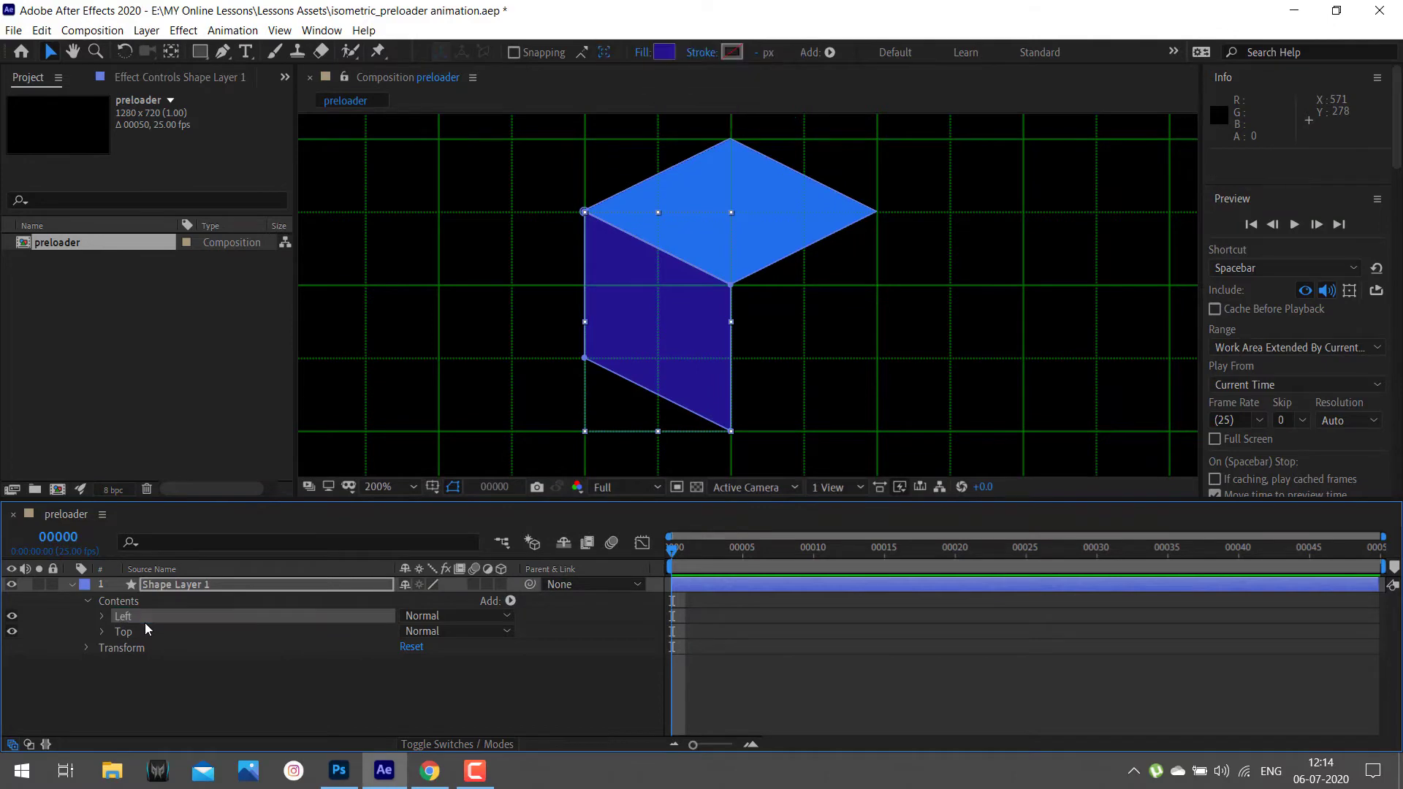
click(214, 685)
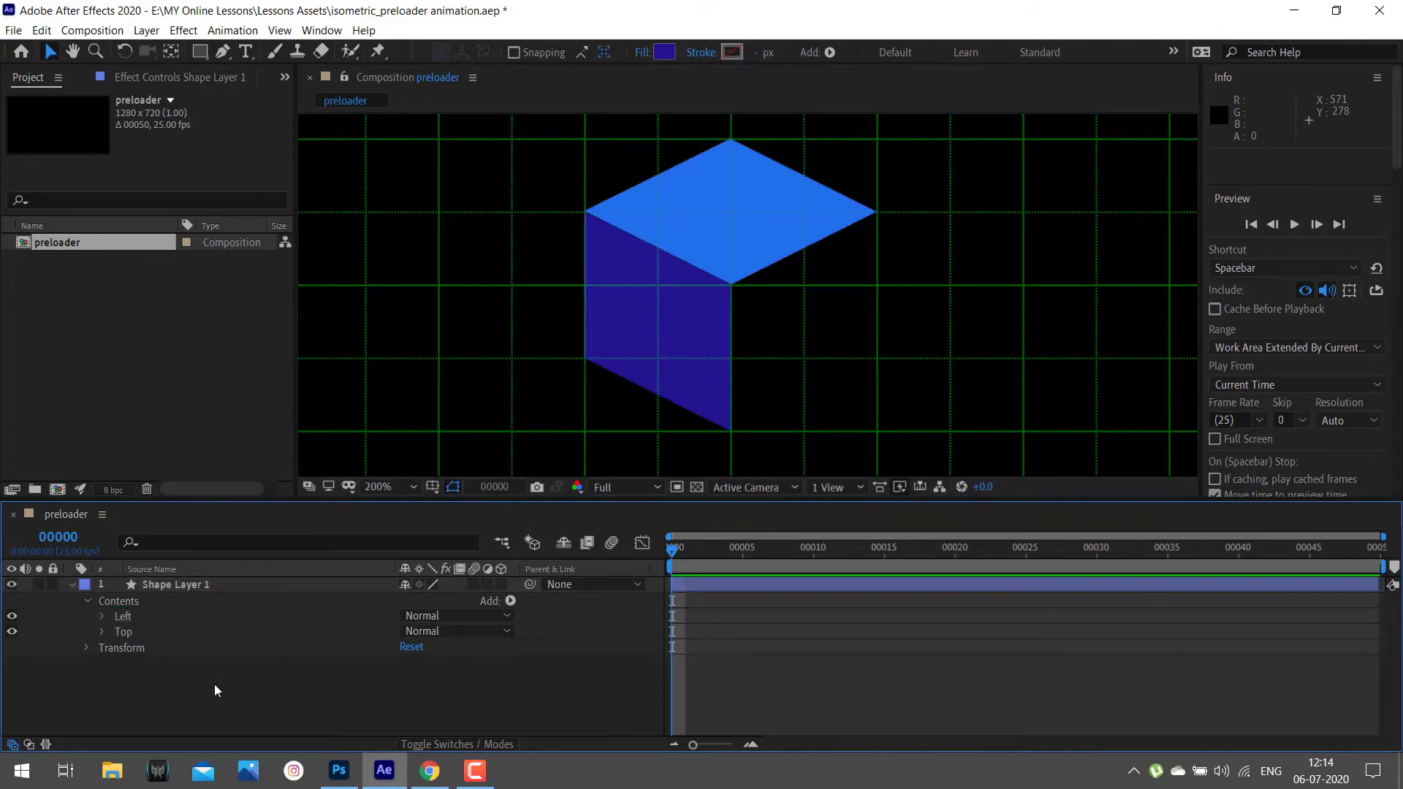
- Draw a closed four-point right face from the cube's bottom point up its right side
click(222, 51)
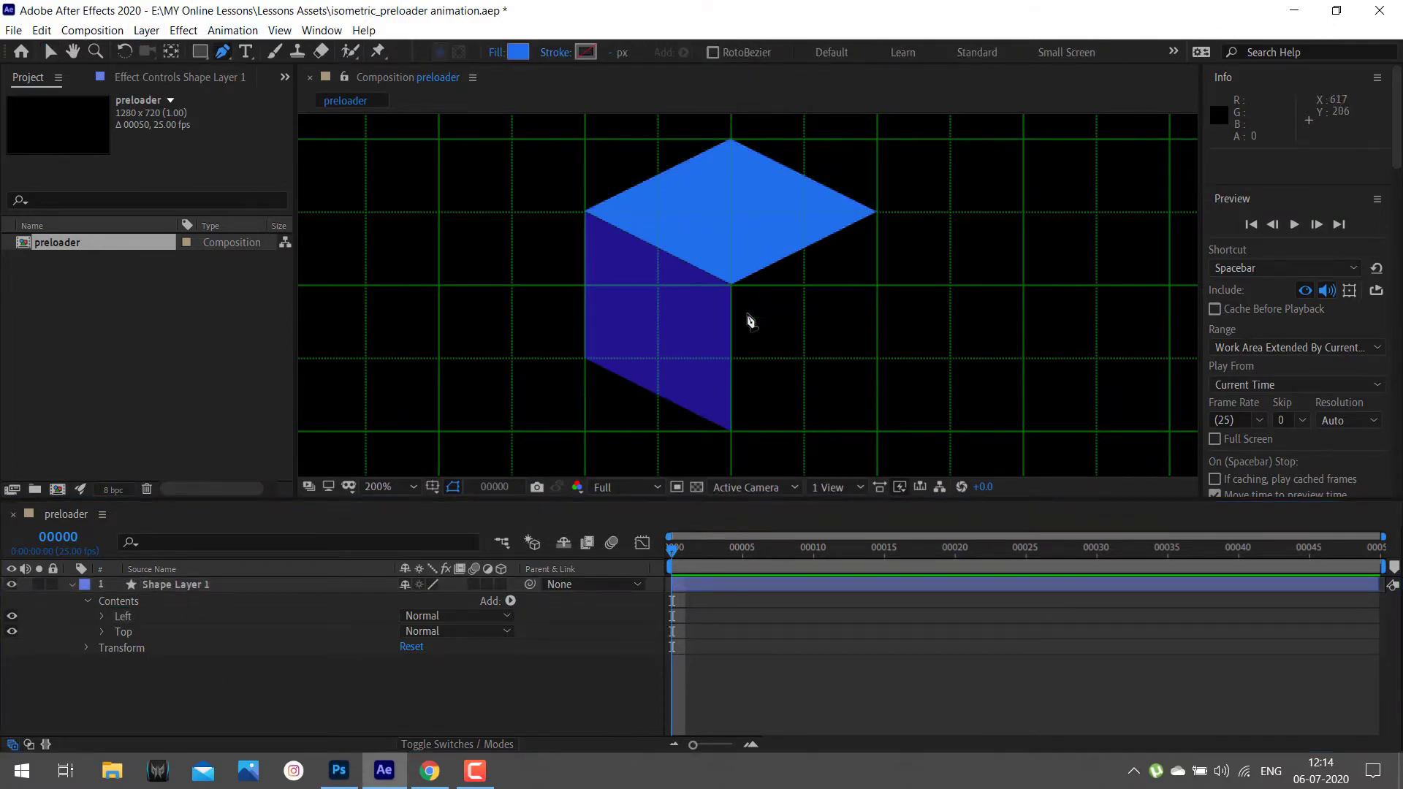
click(708, 586)
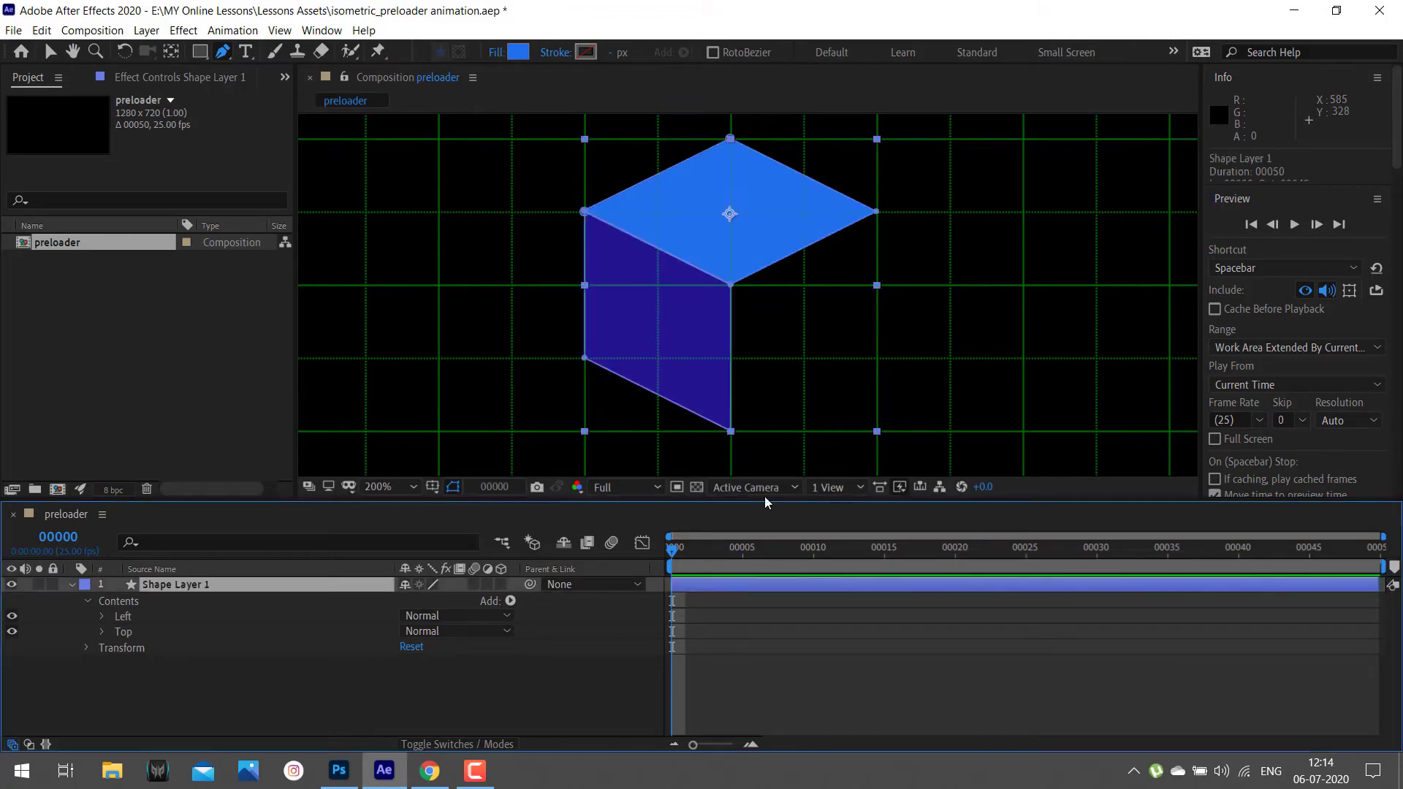
click(741, 432)
click(877, 358)
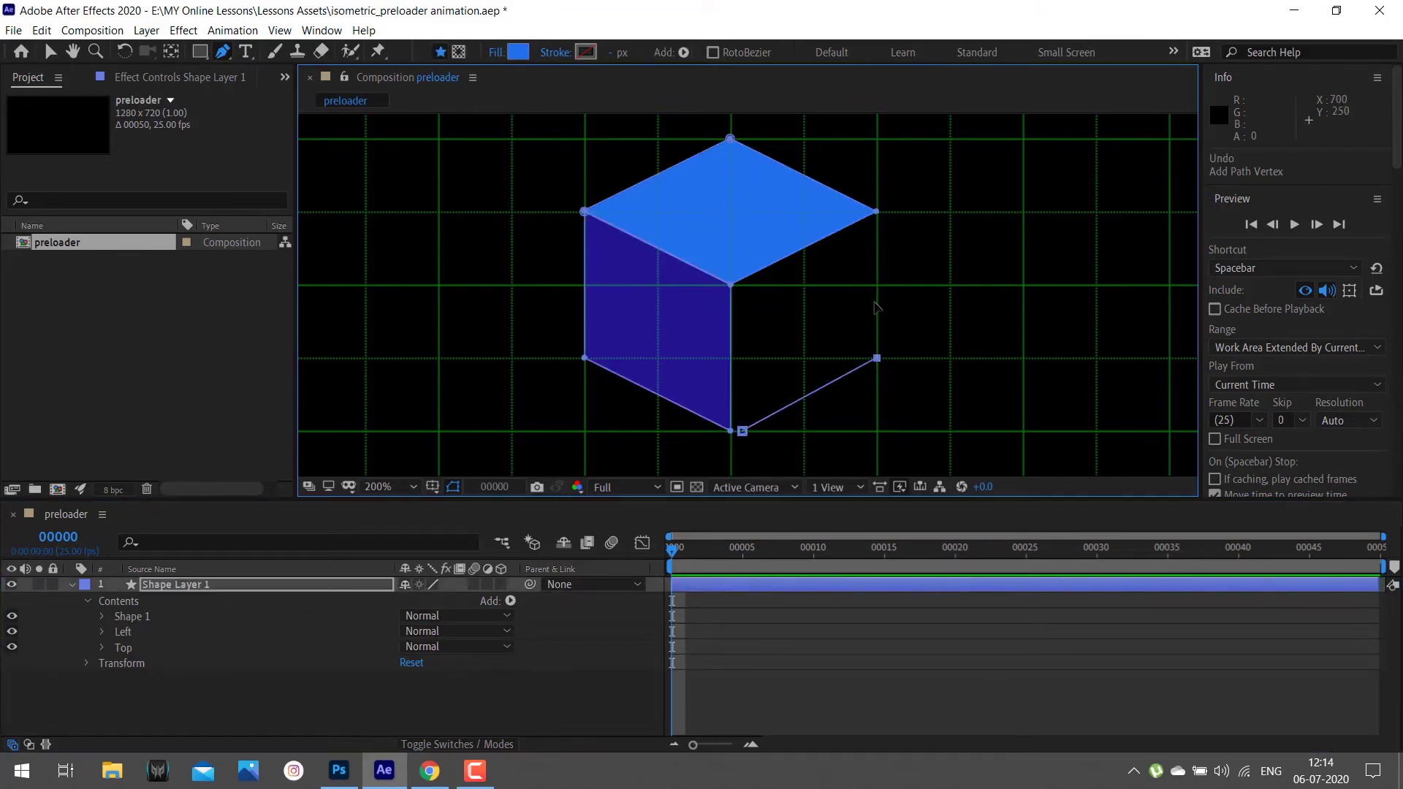
click(878, 222)
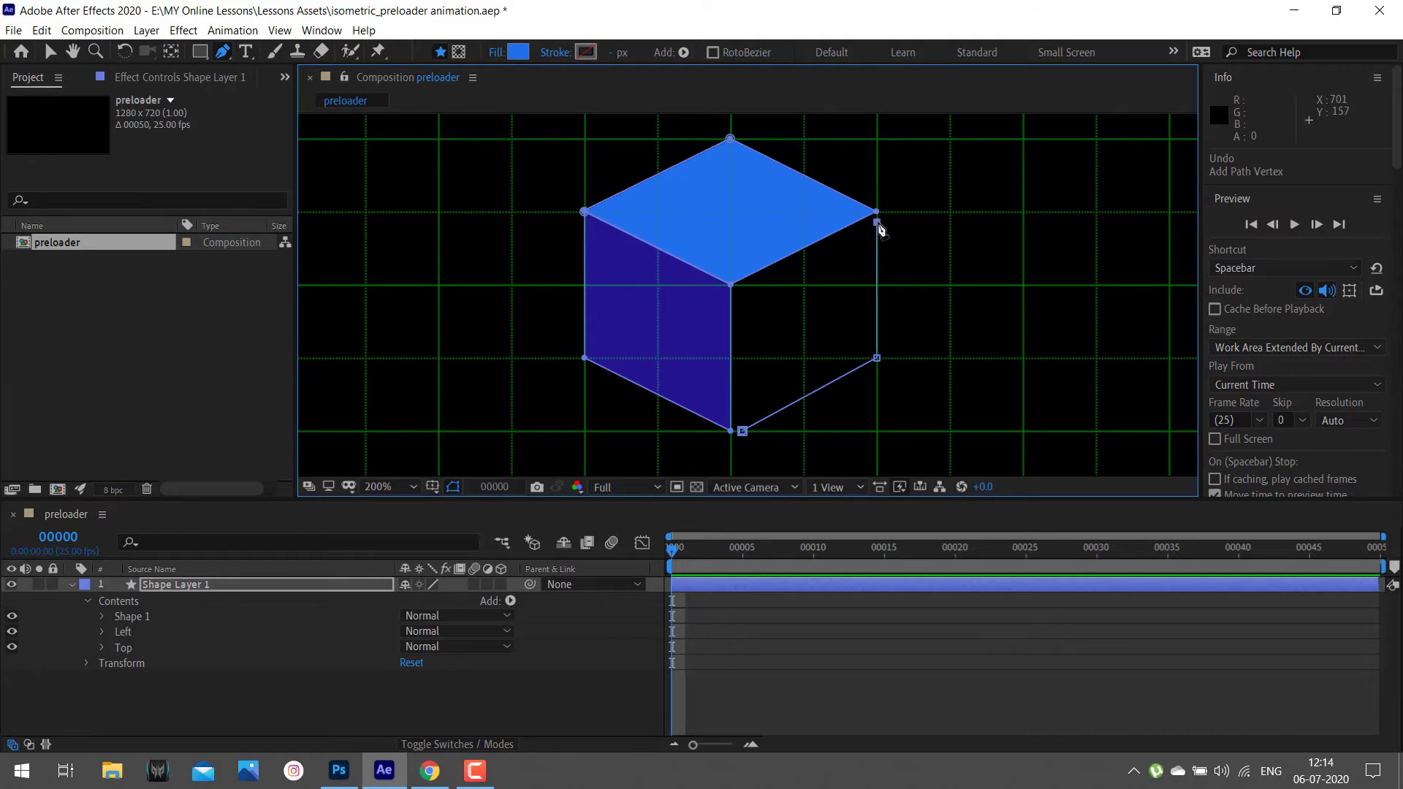
click(744, 297)
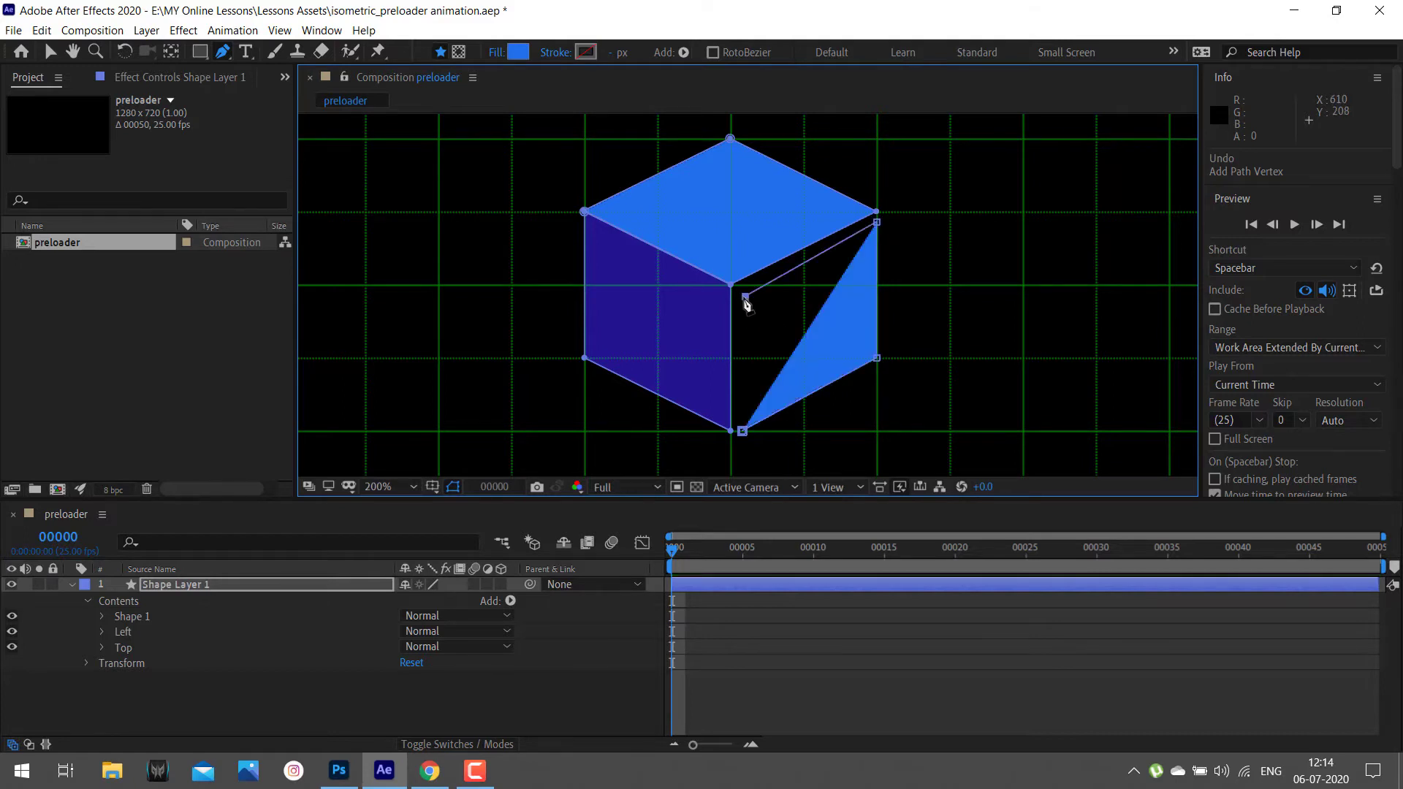
click(748, 434)
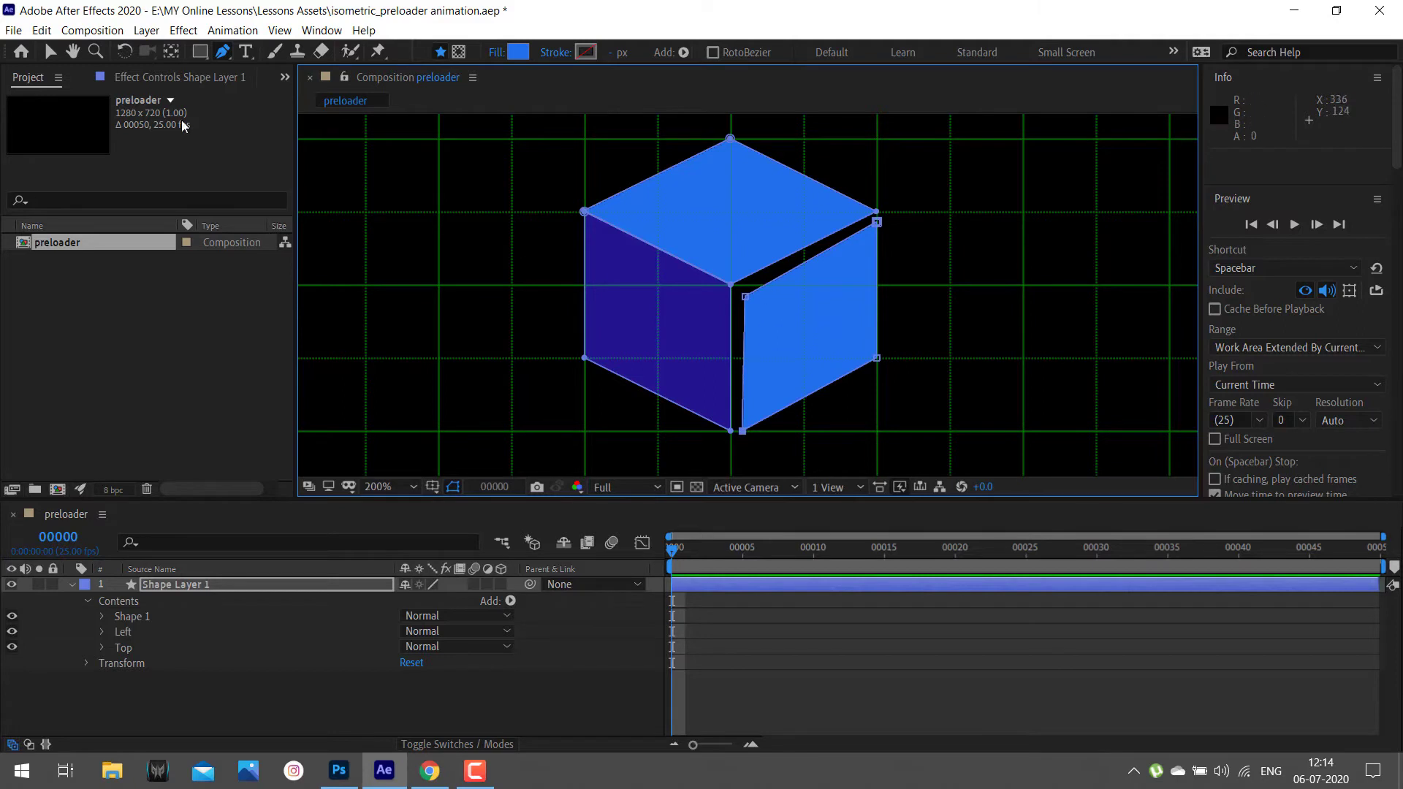
- Snap the right face's inner, bottom and top-right vertices onto the cube's corners
click(51, 53)
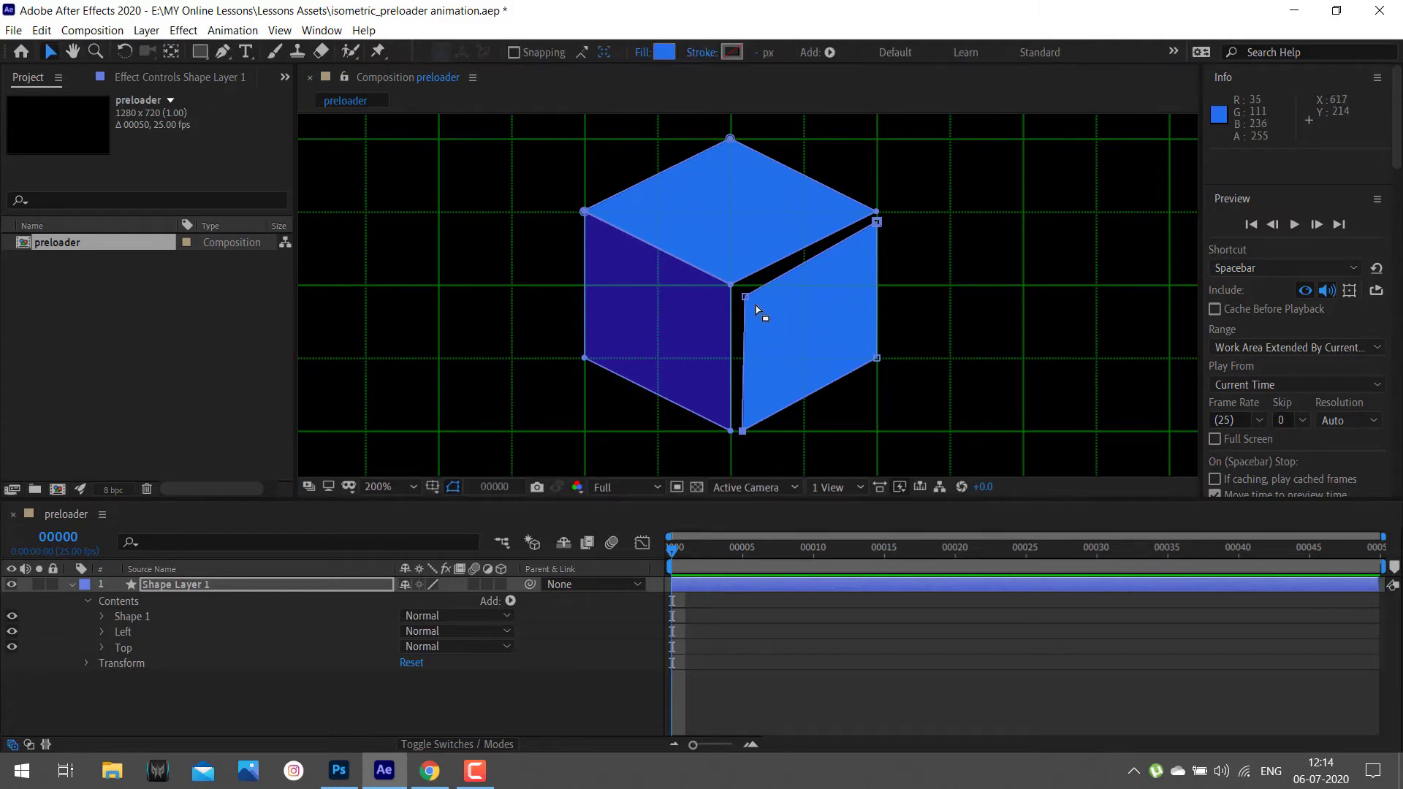
drag(743, 296, 731, 286)
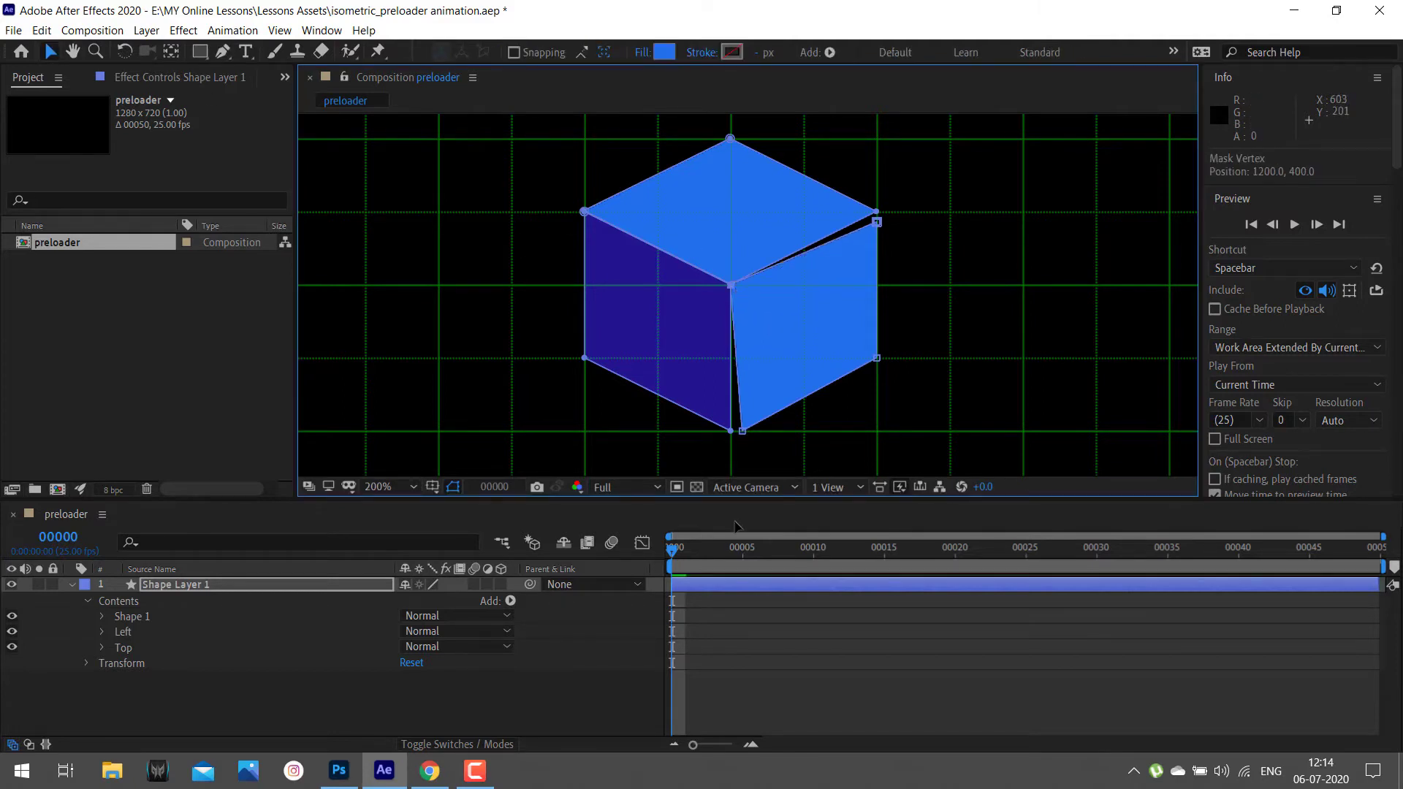
drag(742, 433, 731, 431)
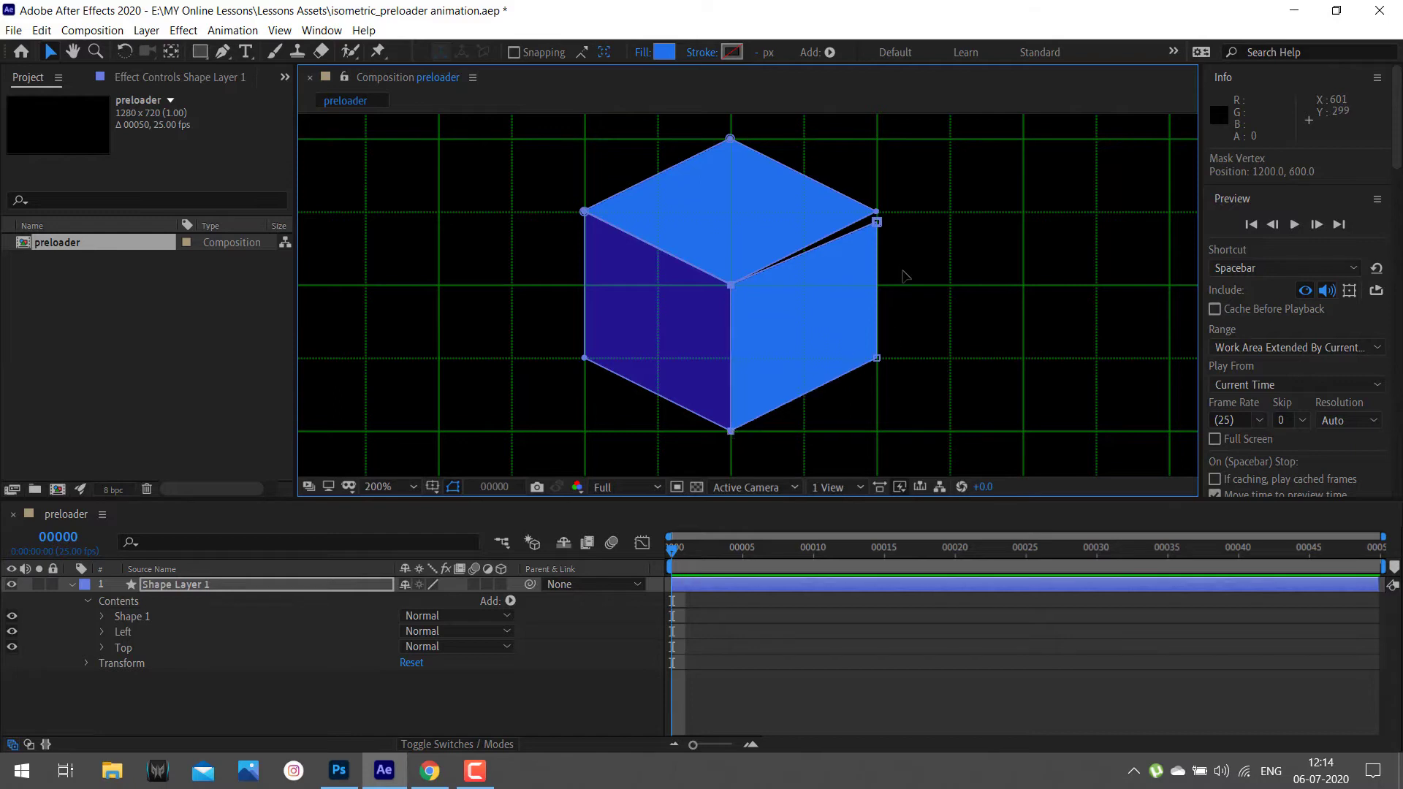
drag(877, 221, 878, 212)
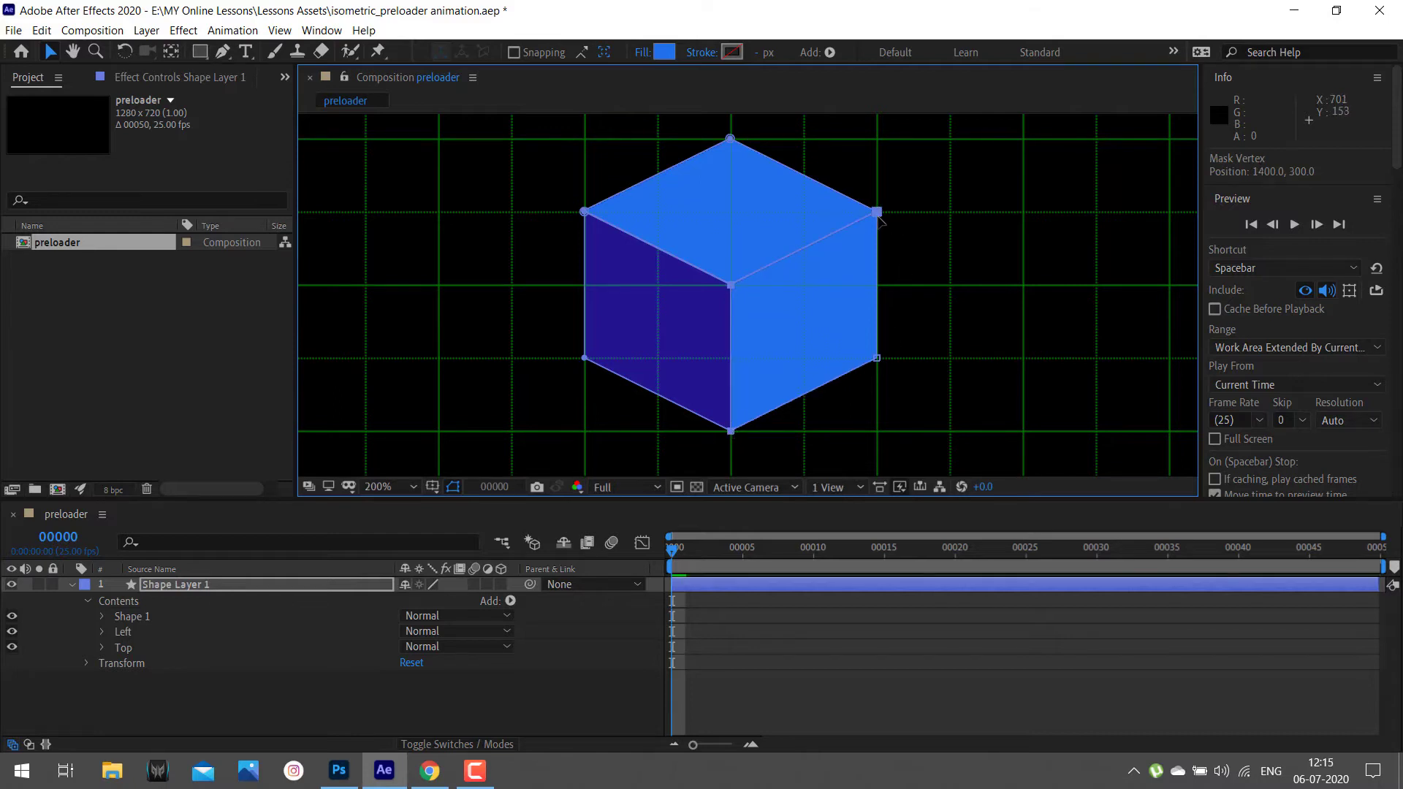
click(132, 617)
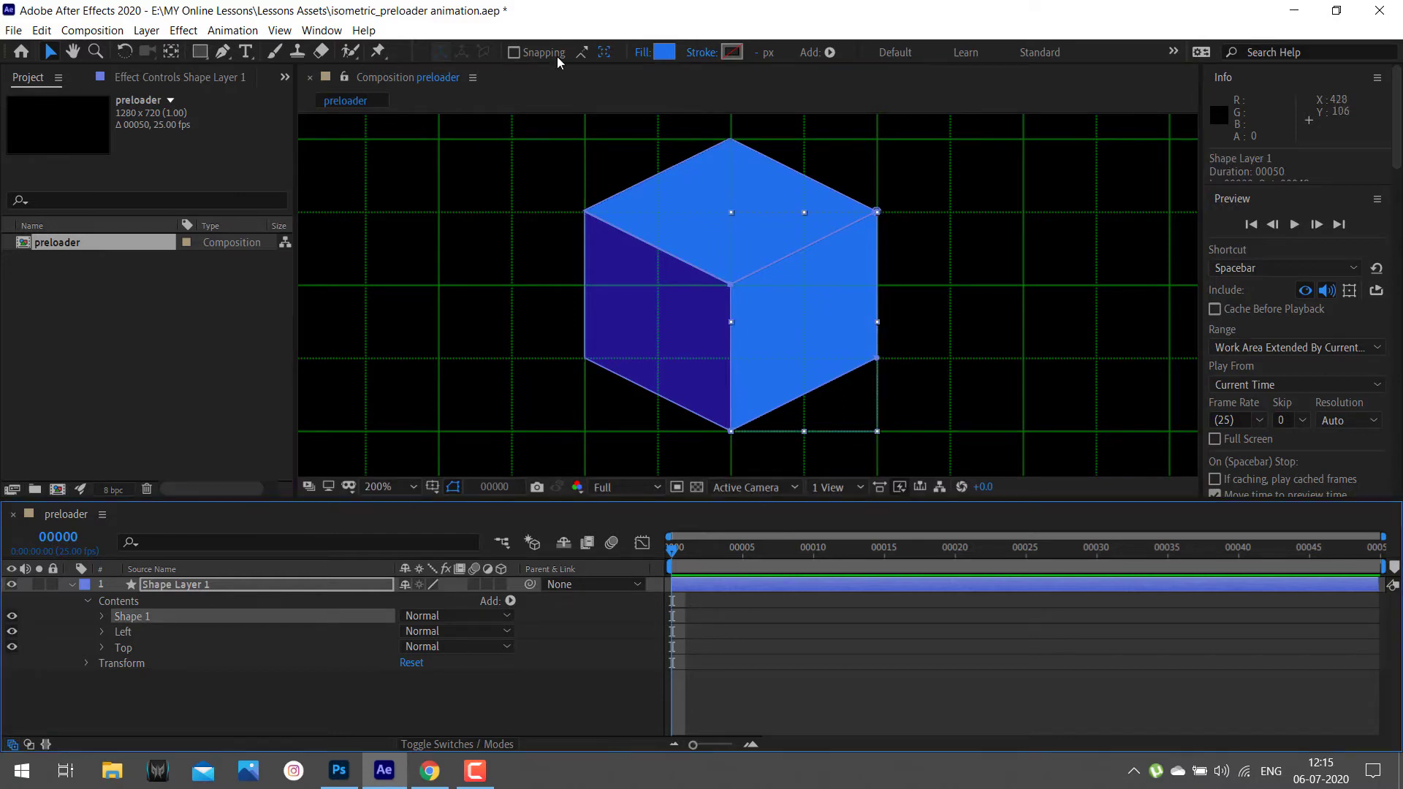
- Fill the right face with dark purple #230052
click(665, 52)
mouse_move(505, 524)
mouse_down()
mouse_move(496, 605)
mouse_move(363, 626)
mouse_up()
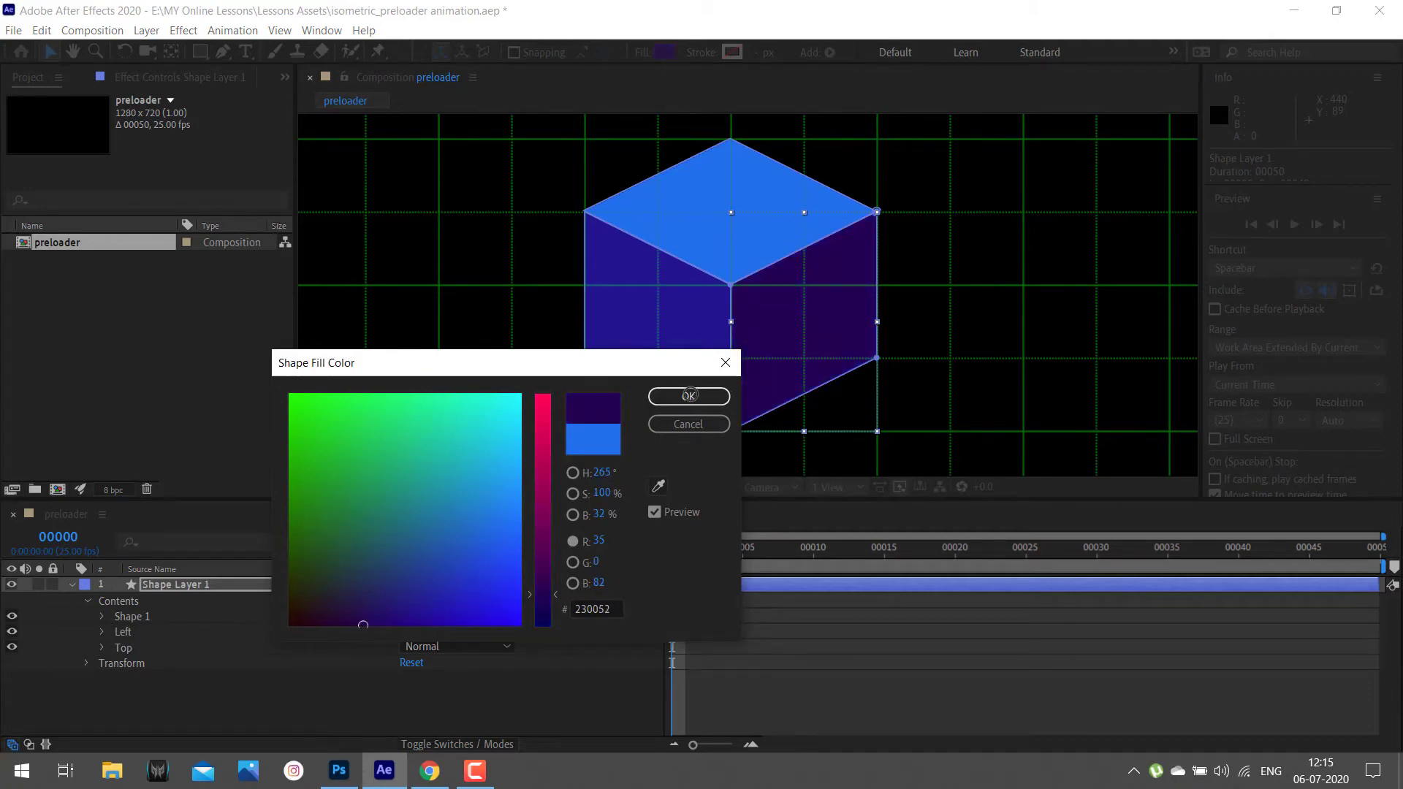
click(690, 396)
click(786, 666)
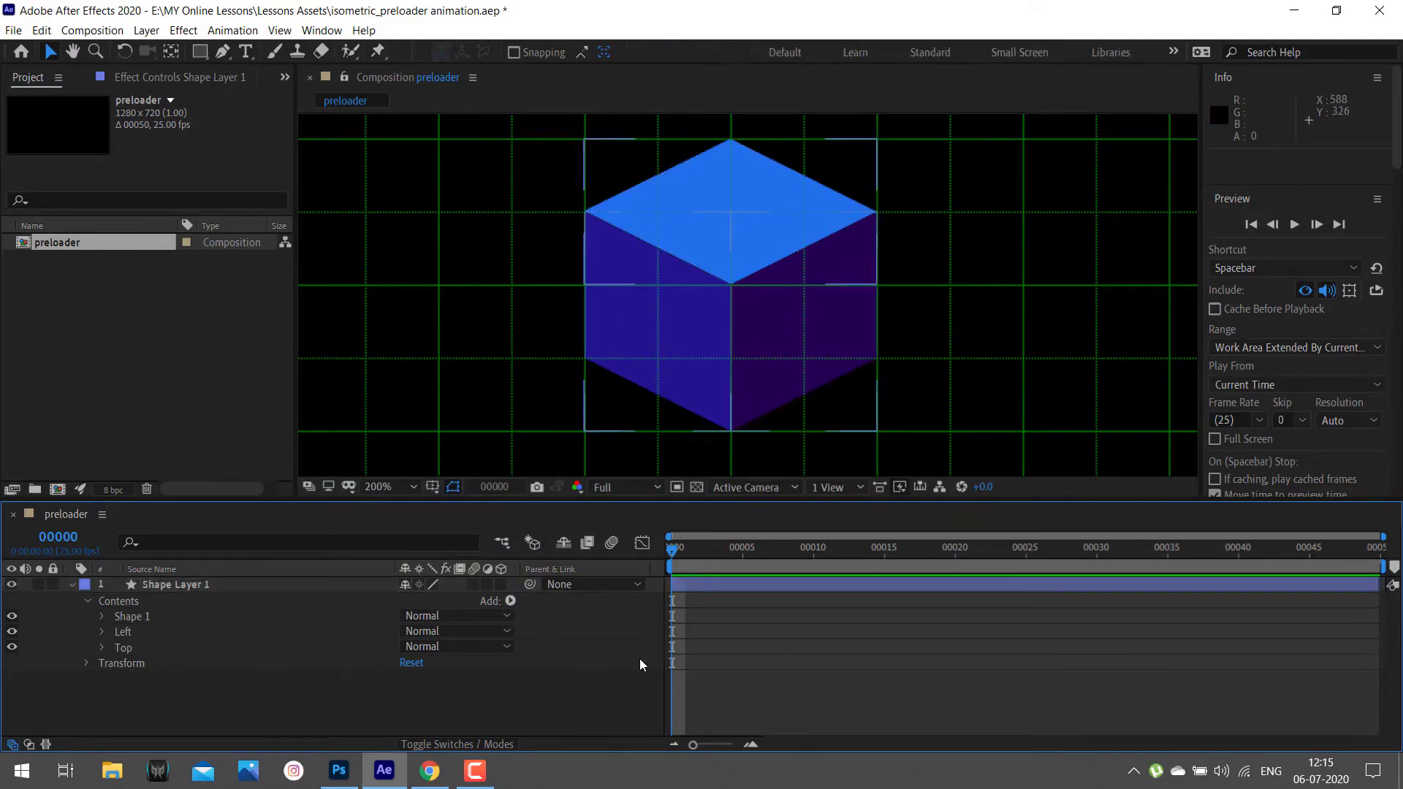
click(475, 773)
- Rename Shape Layer 1 to 'Cube'
click(477, 775)
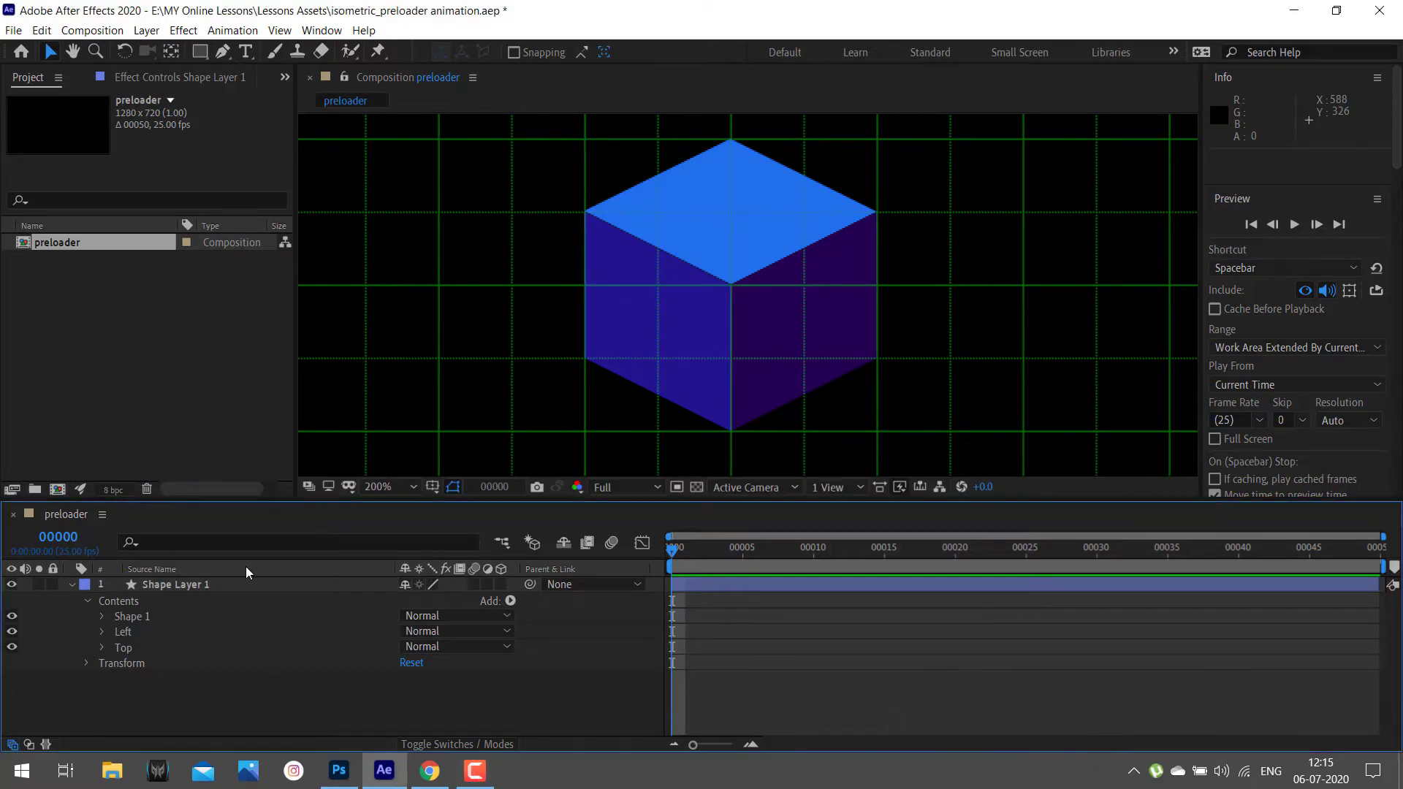
click(218, 585)
key(Return)
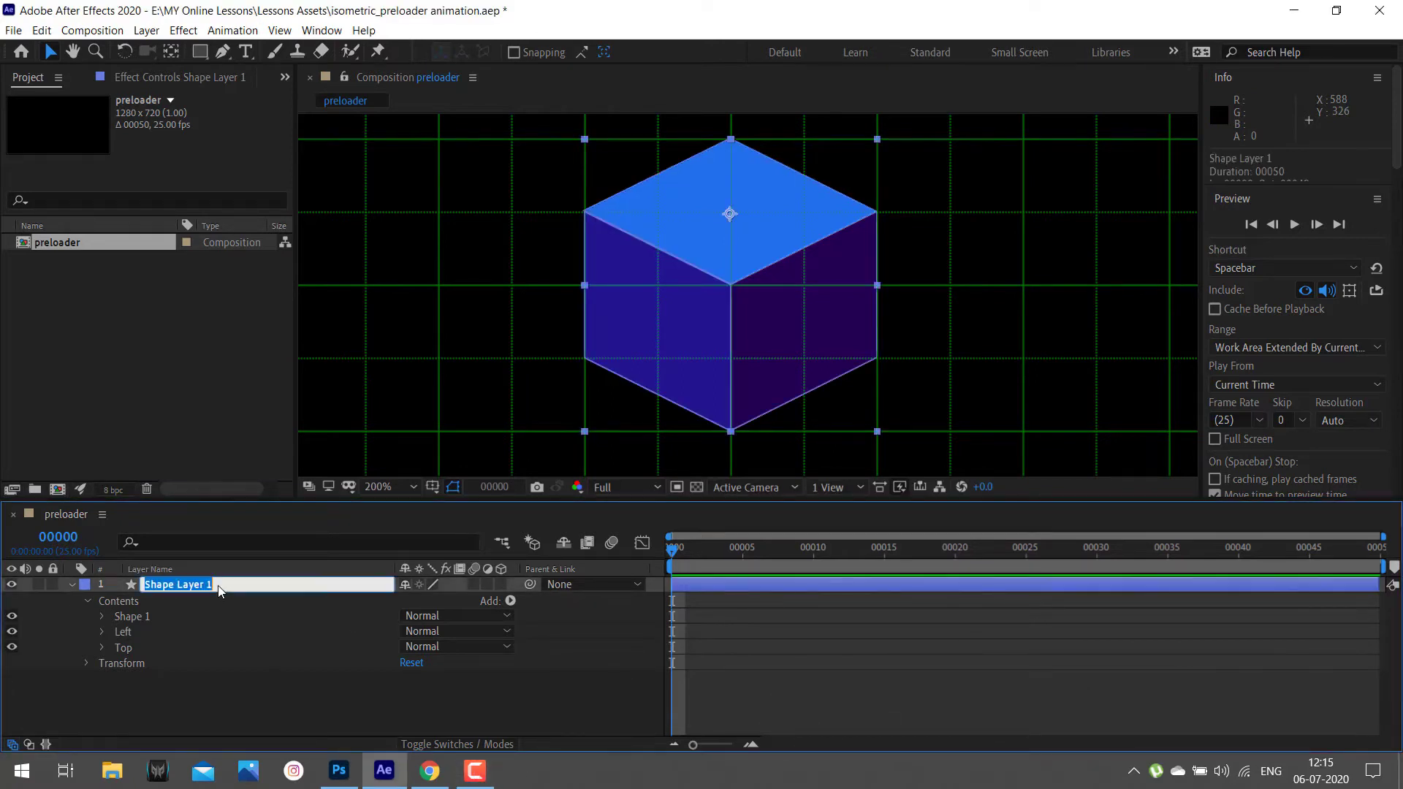
key(Caps_Lock)
text(Cube)
key(Return)
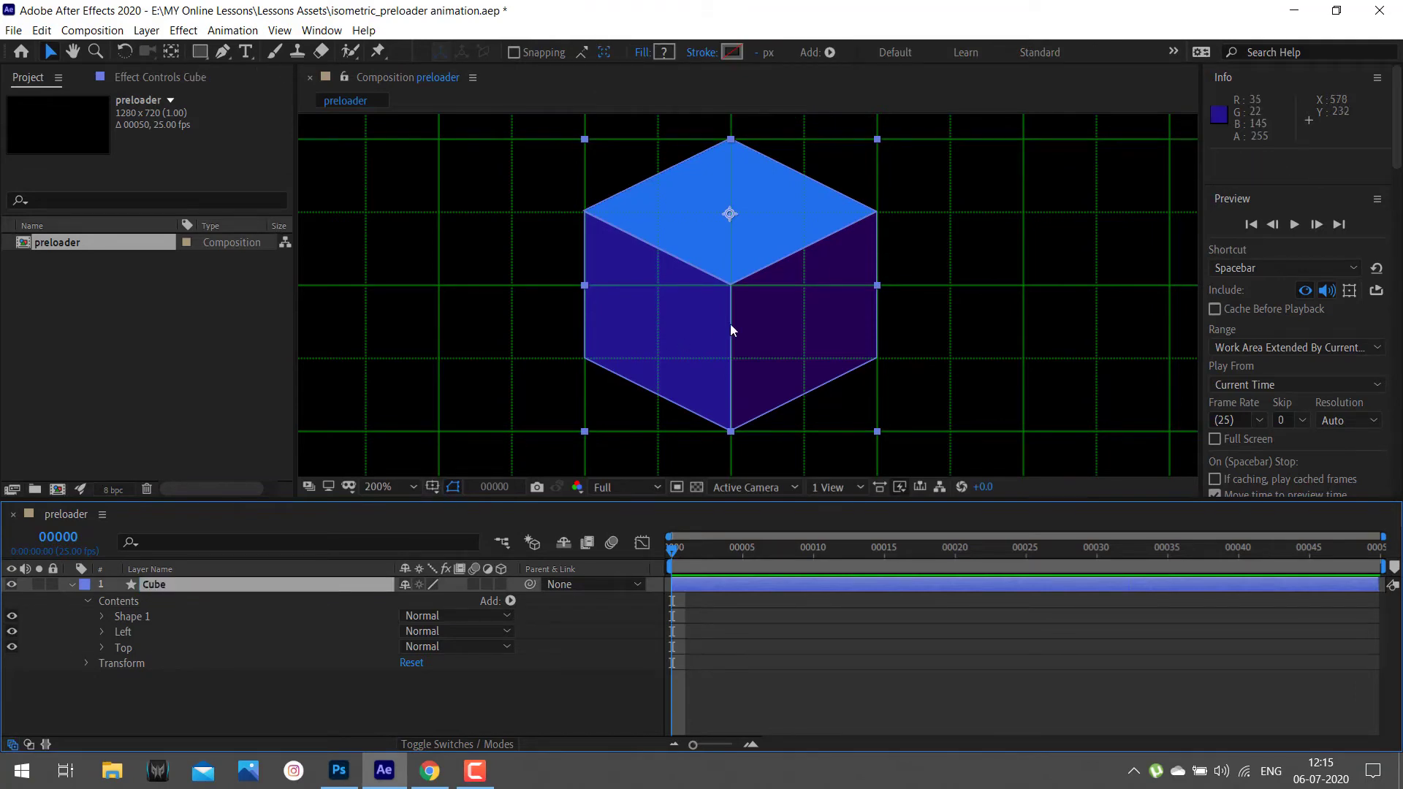
- Set the viewer magnification to Fit and collapse the Cube layer's properties
click(396, 486)
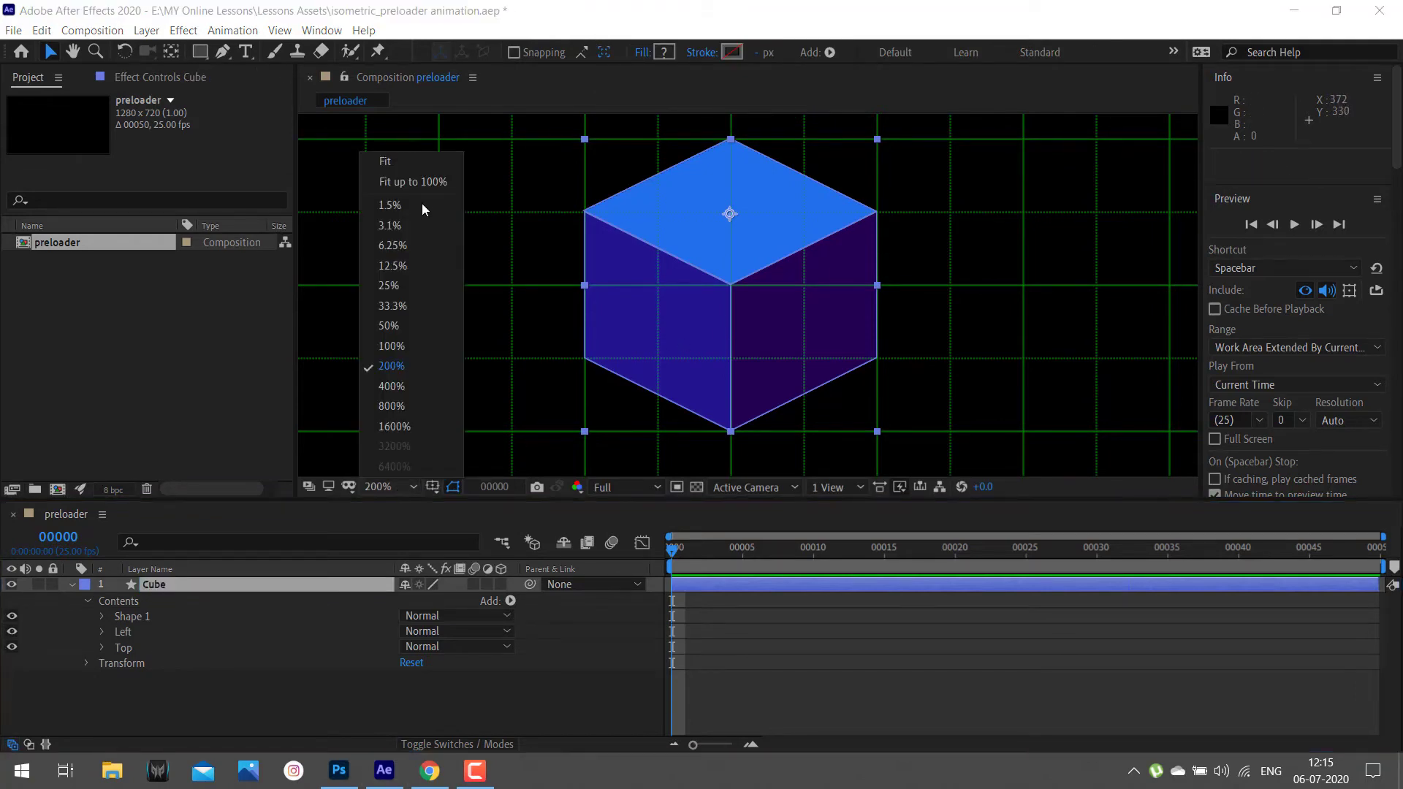
click(404, 160)
click(726, 620)
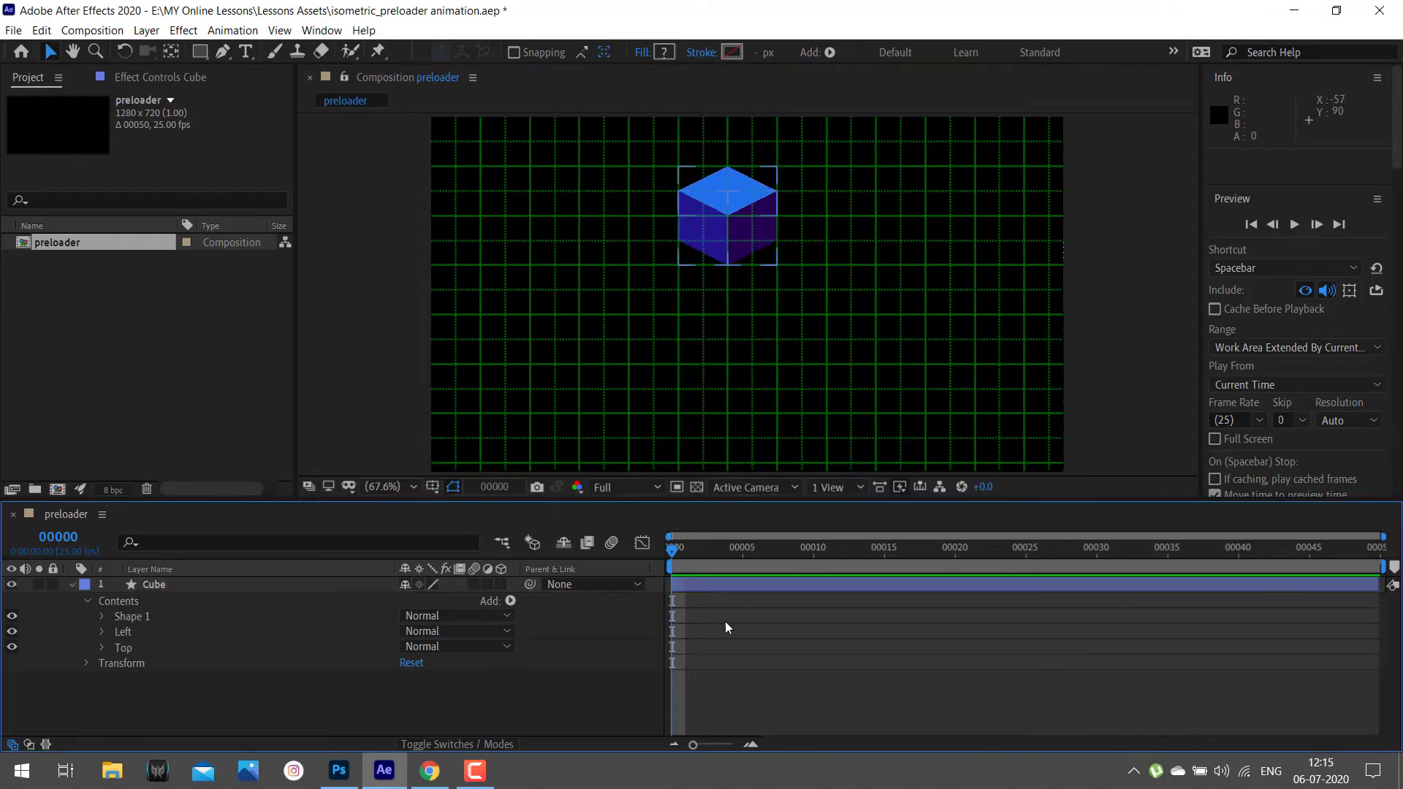
click(205, 586)
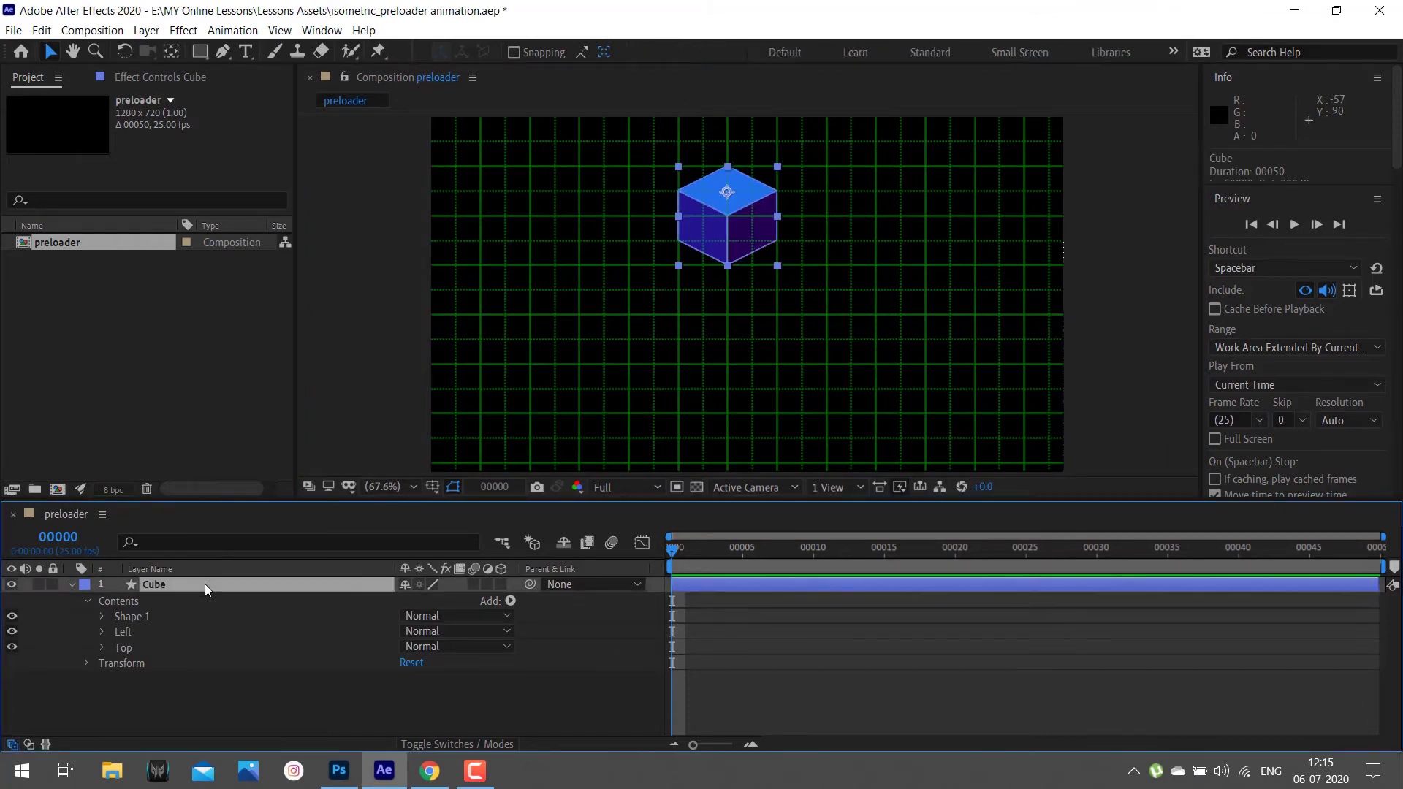
key(ctrl+grave)
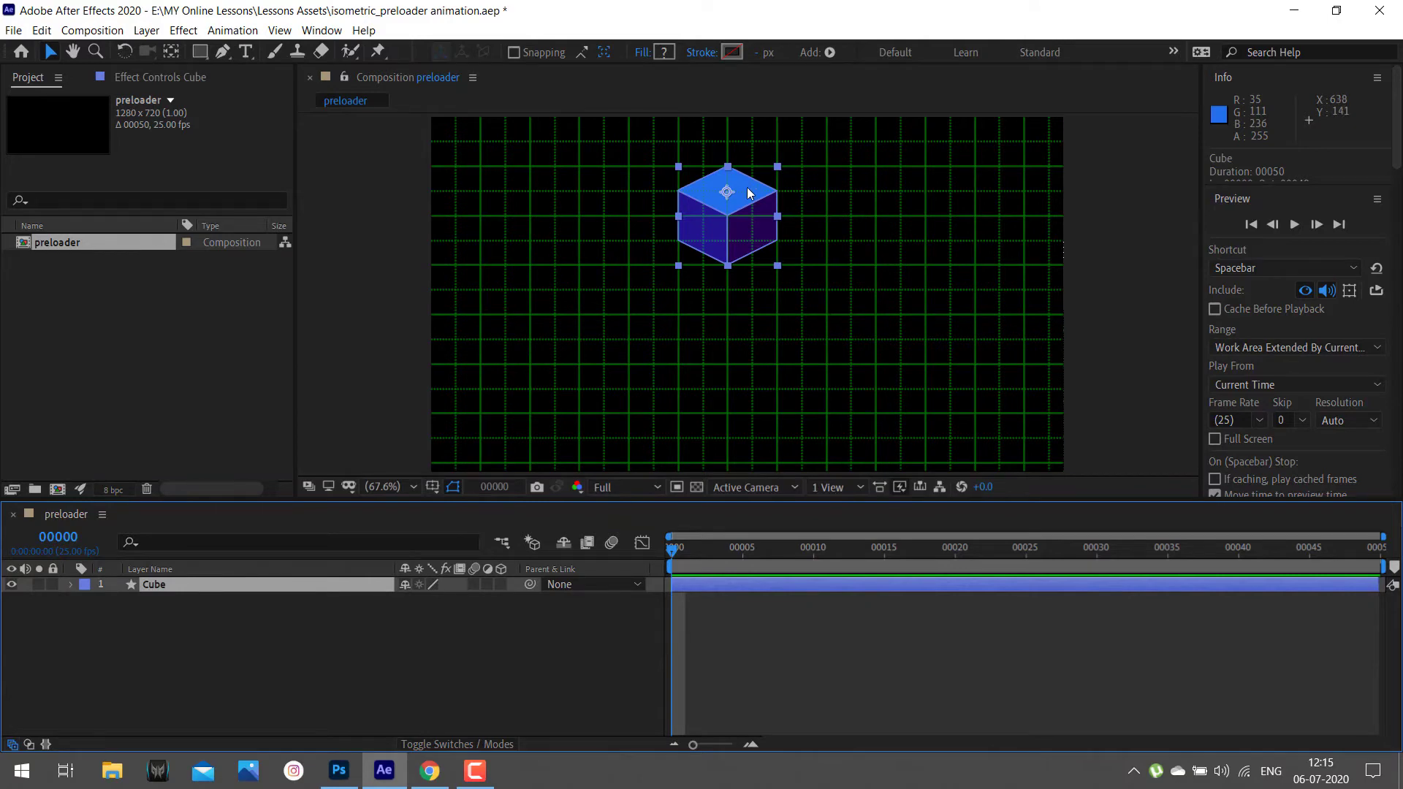
- Center the Cube layer's anchor point in its layer content
right_click(748, 192)
mouse_move(808, 274)
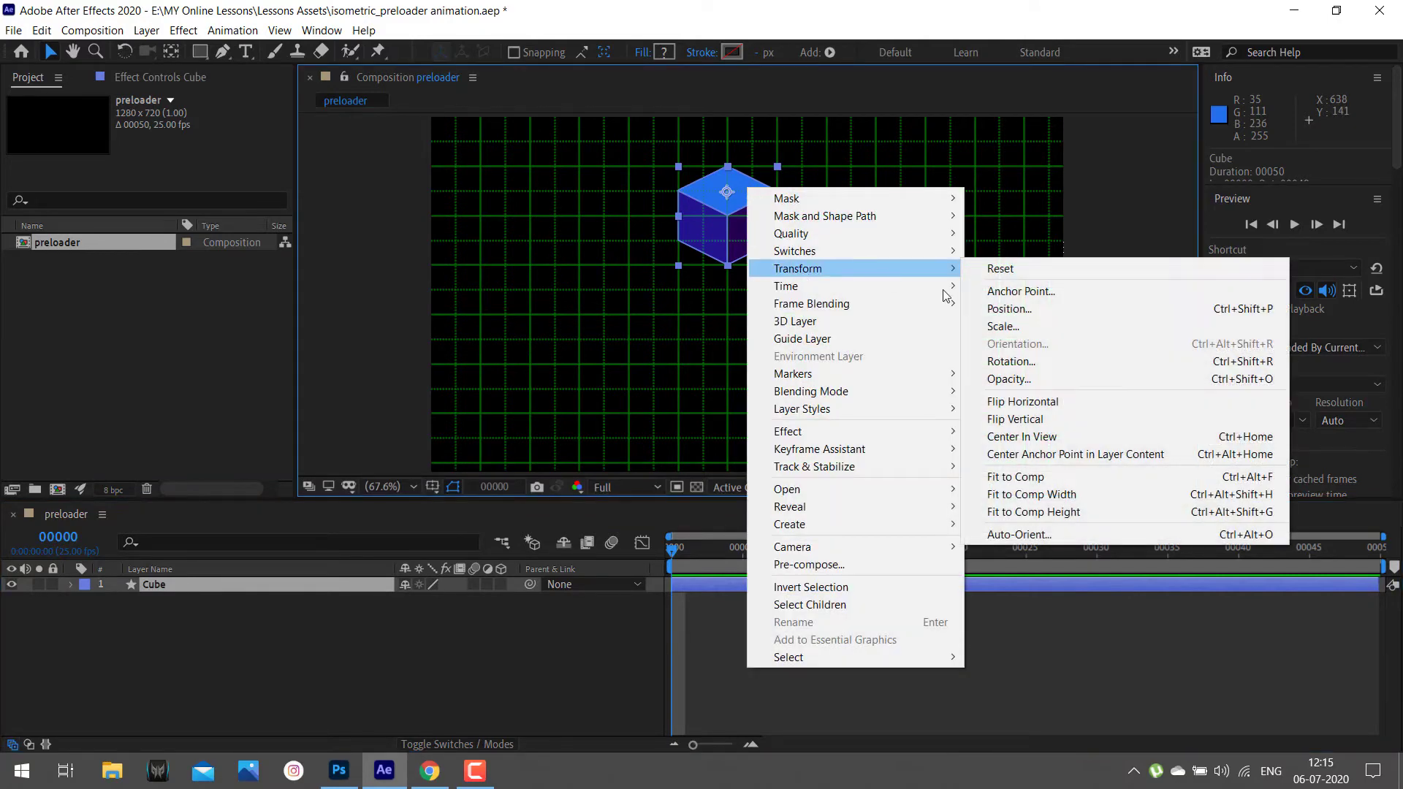
click(1093, 456)
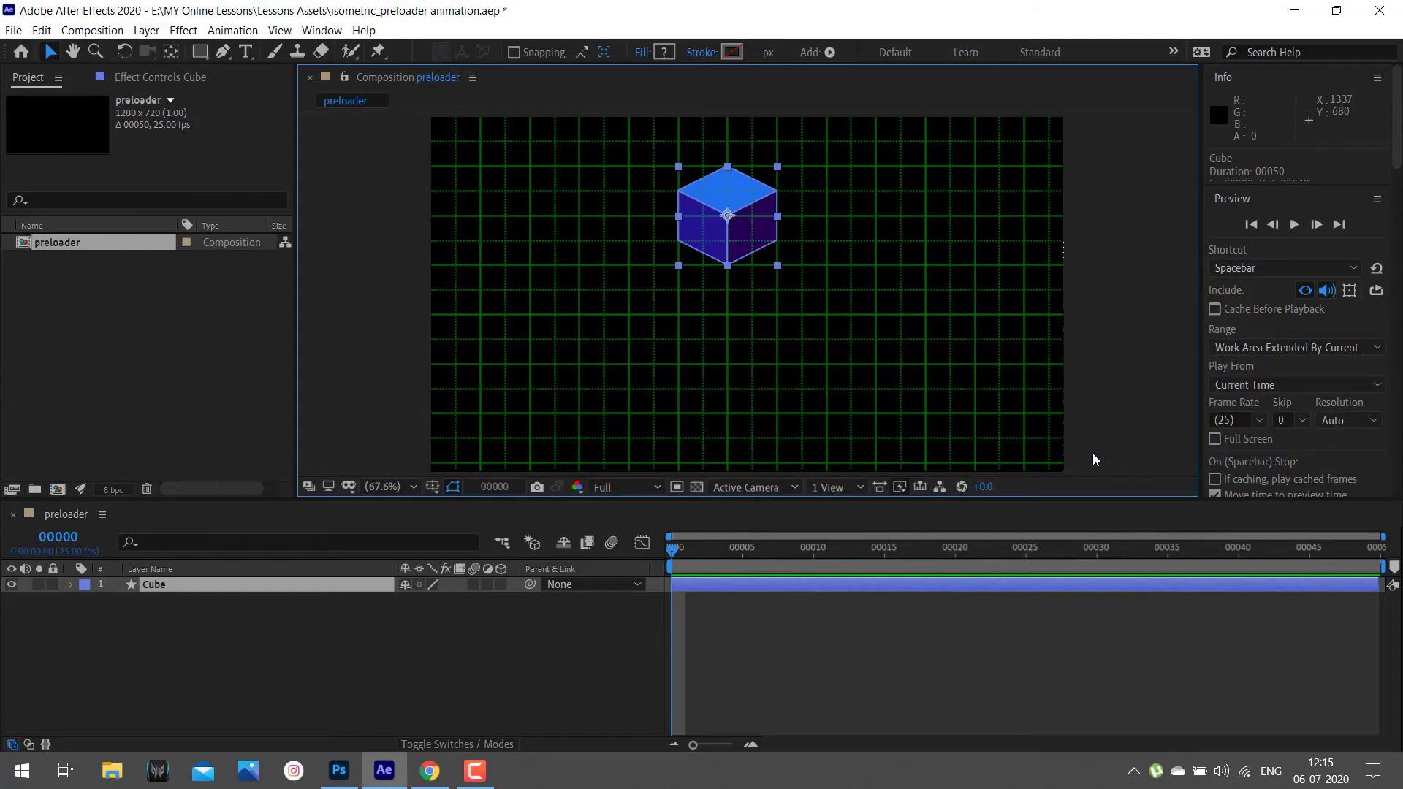
- Duplicate the cube as Cube 2 and place it down-right against the original at 700,250
click(176, 660)
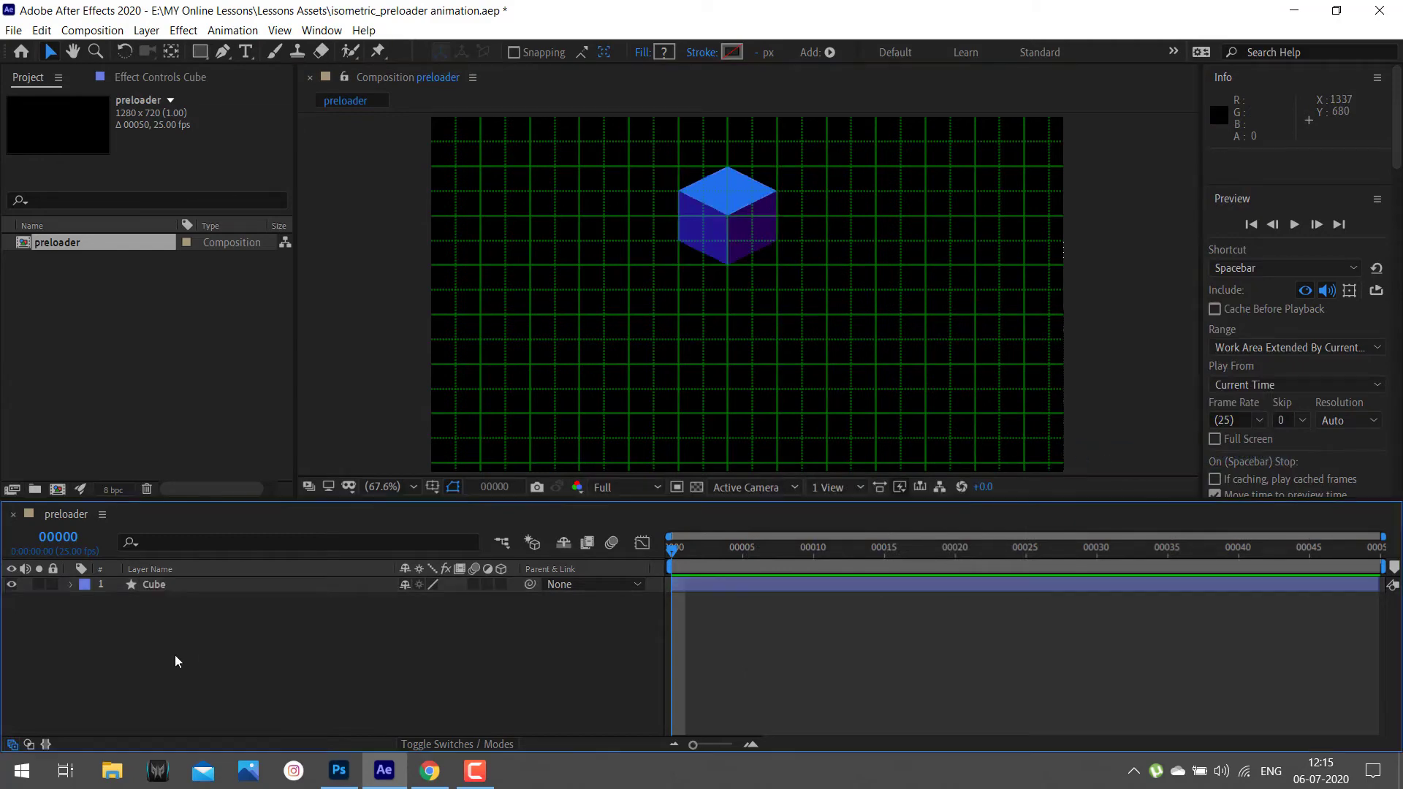
click(161, 585)
key(ctrl+d)
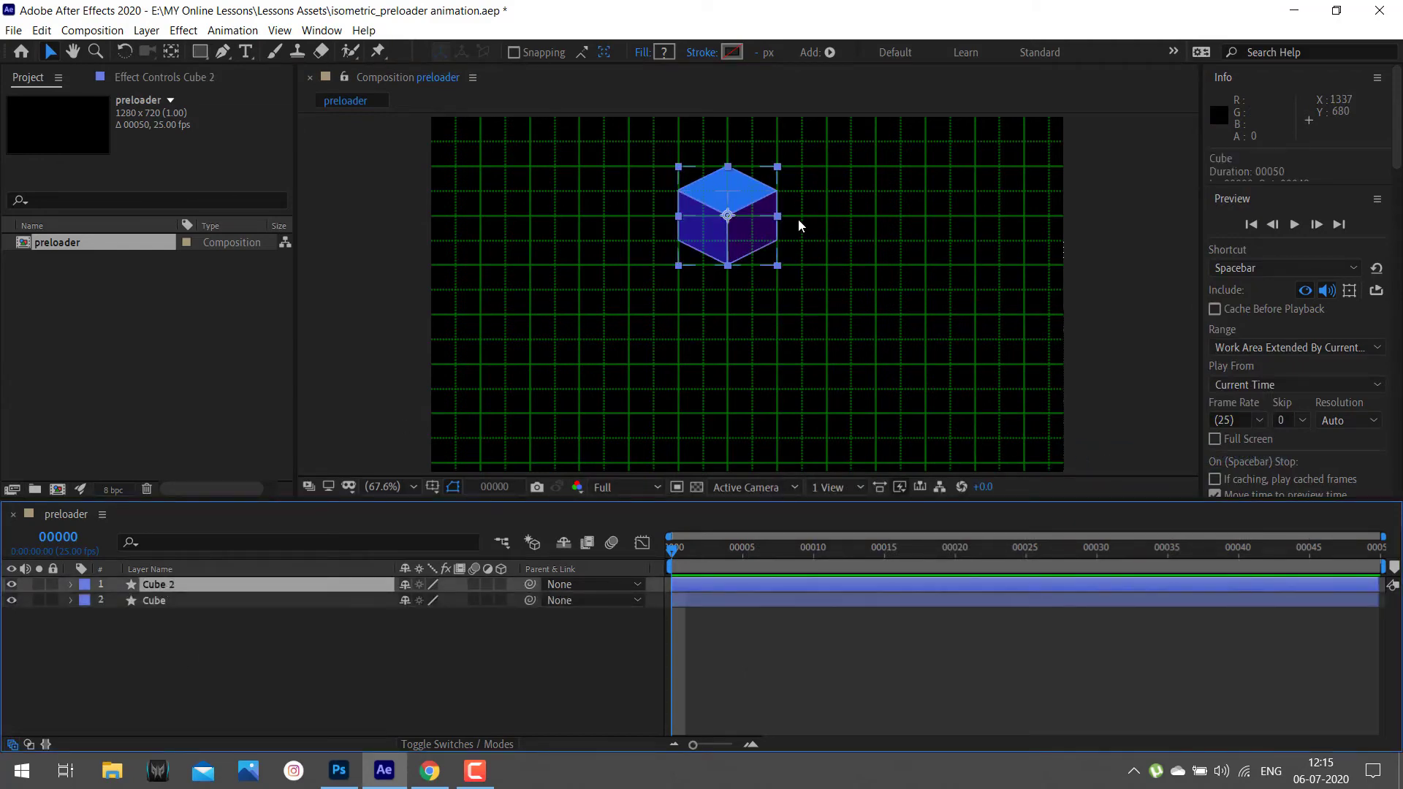
drag(760, 221, 814, 253)
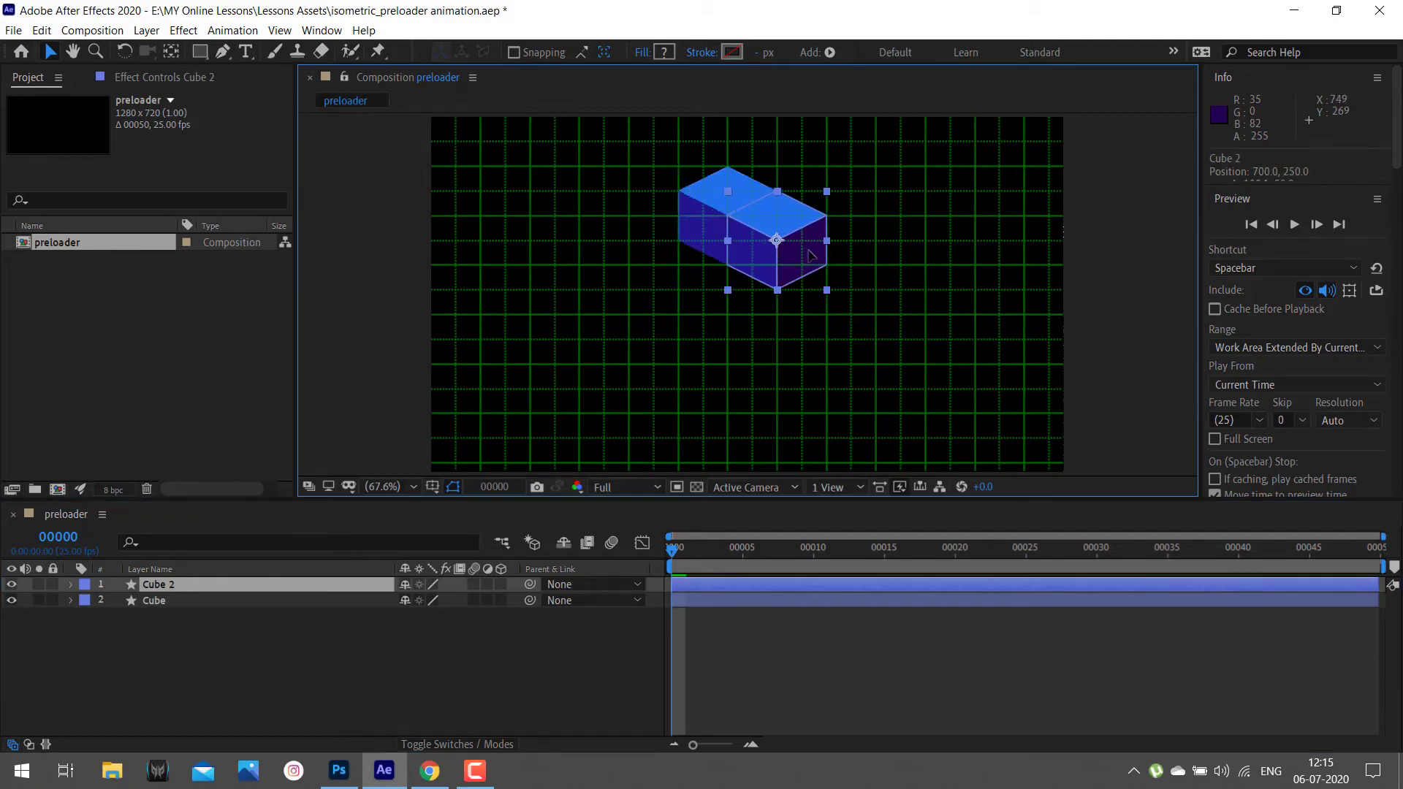
click(236, 650)
click(164, 601)
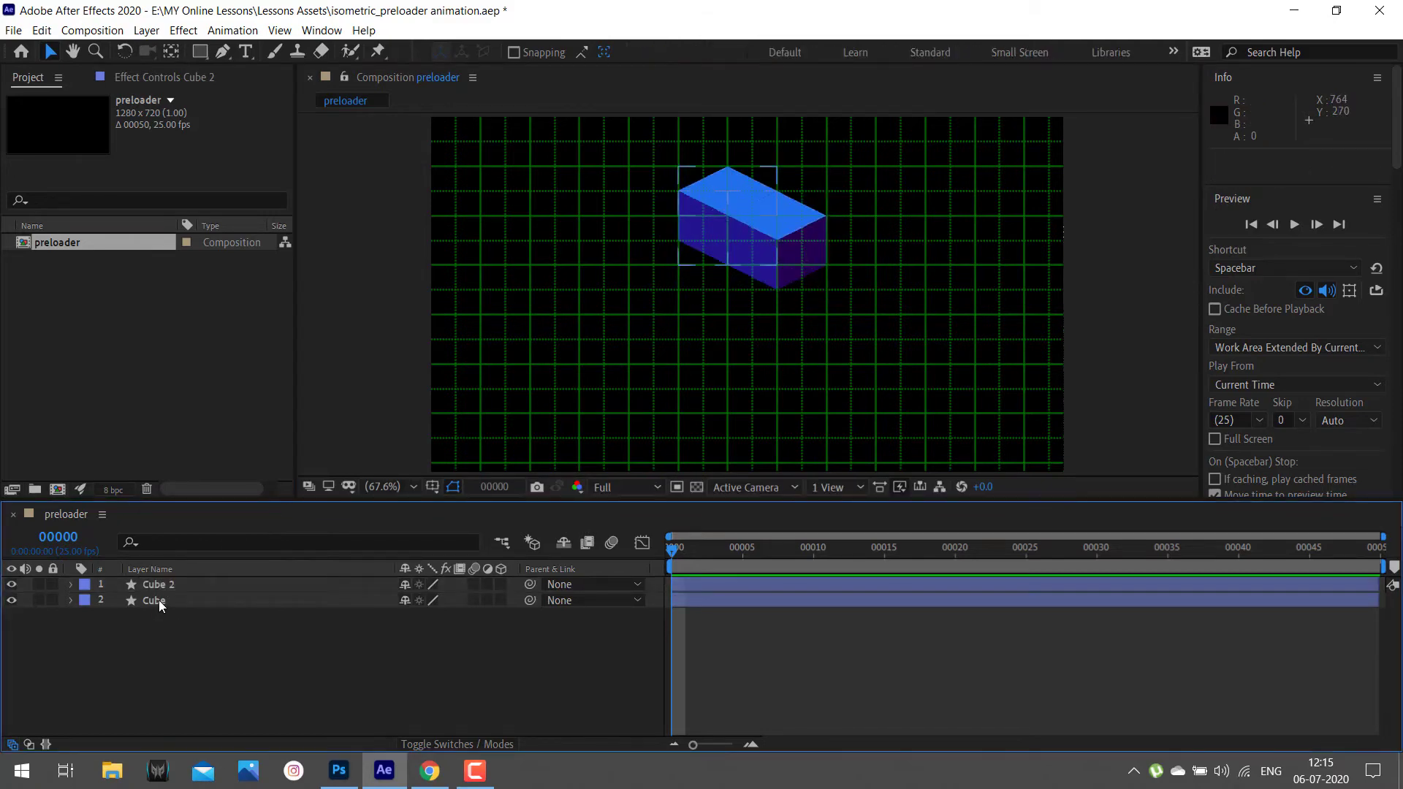
- Hide the grid overlay and zoom in closely on the seam between the two cubes
click(436, 489)
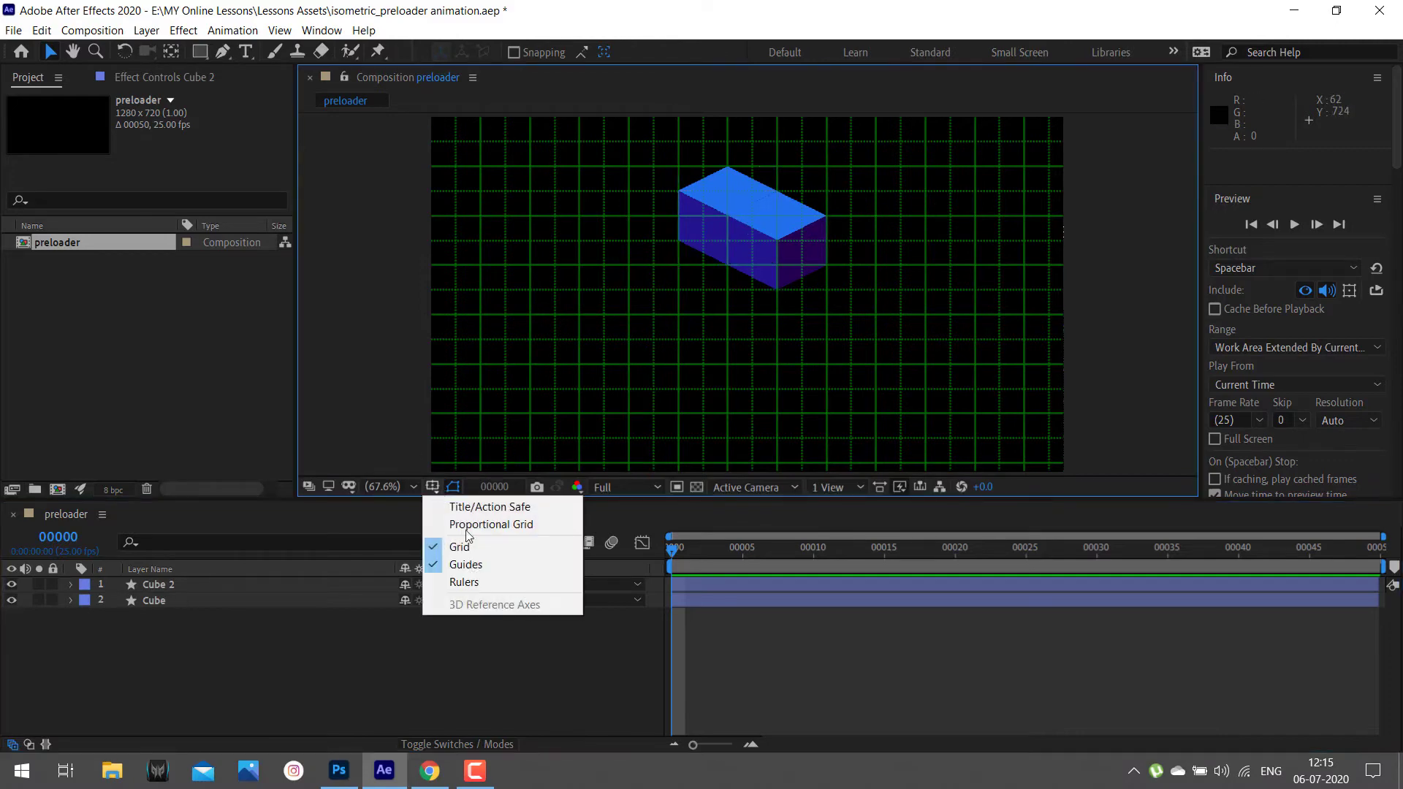
click(459, 546)
key(z)
click(765, 188)
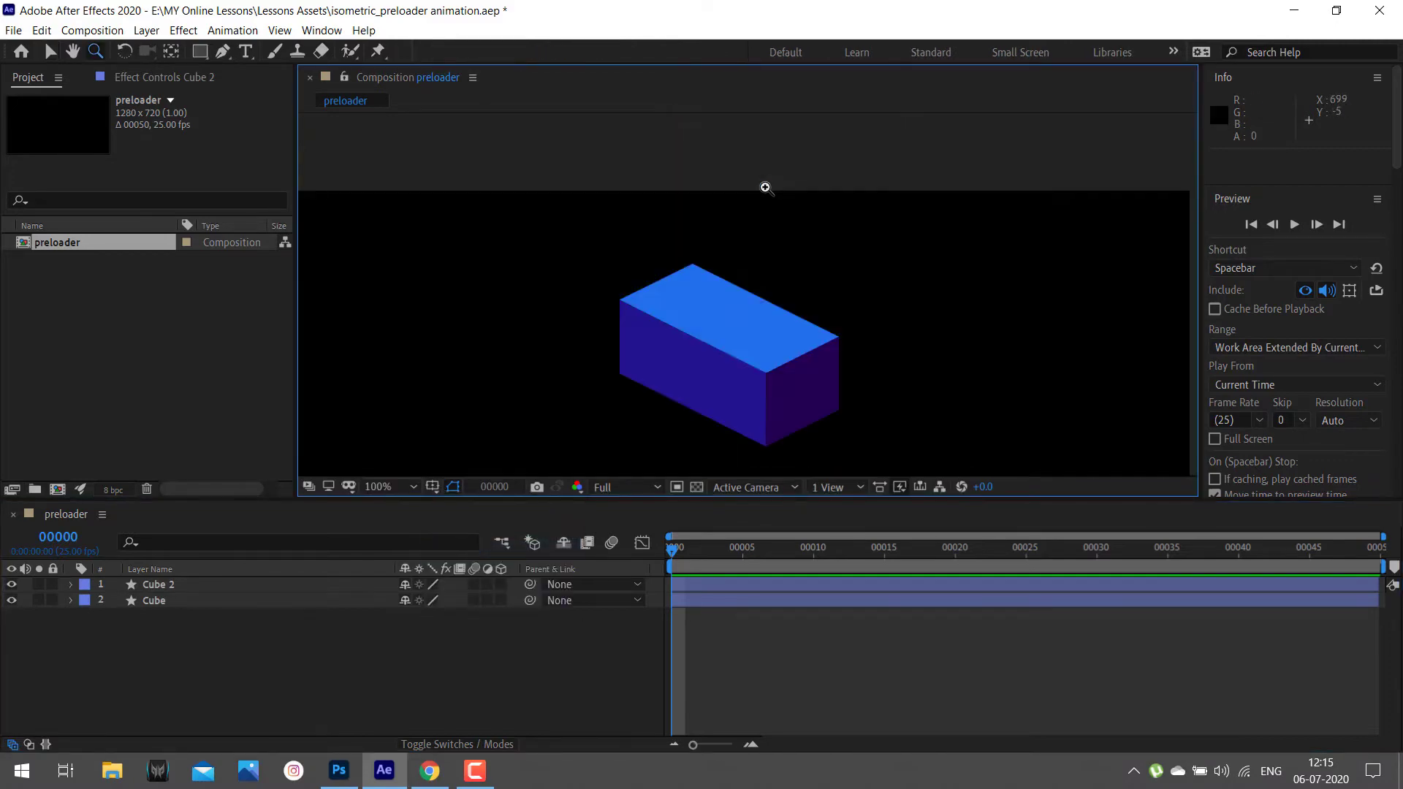
click(774, 303)
click(665, 345)
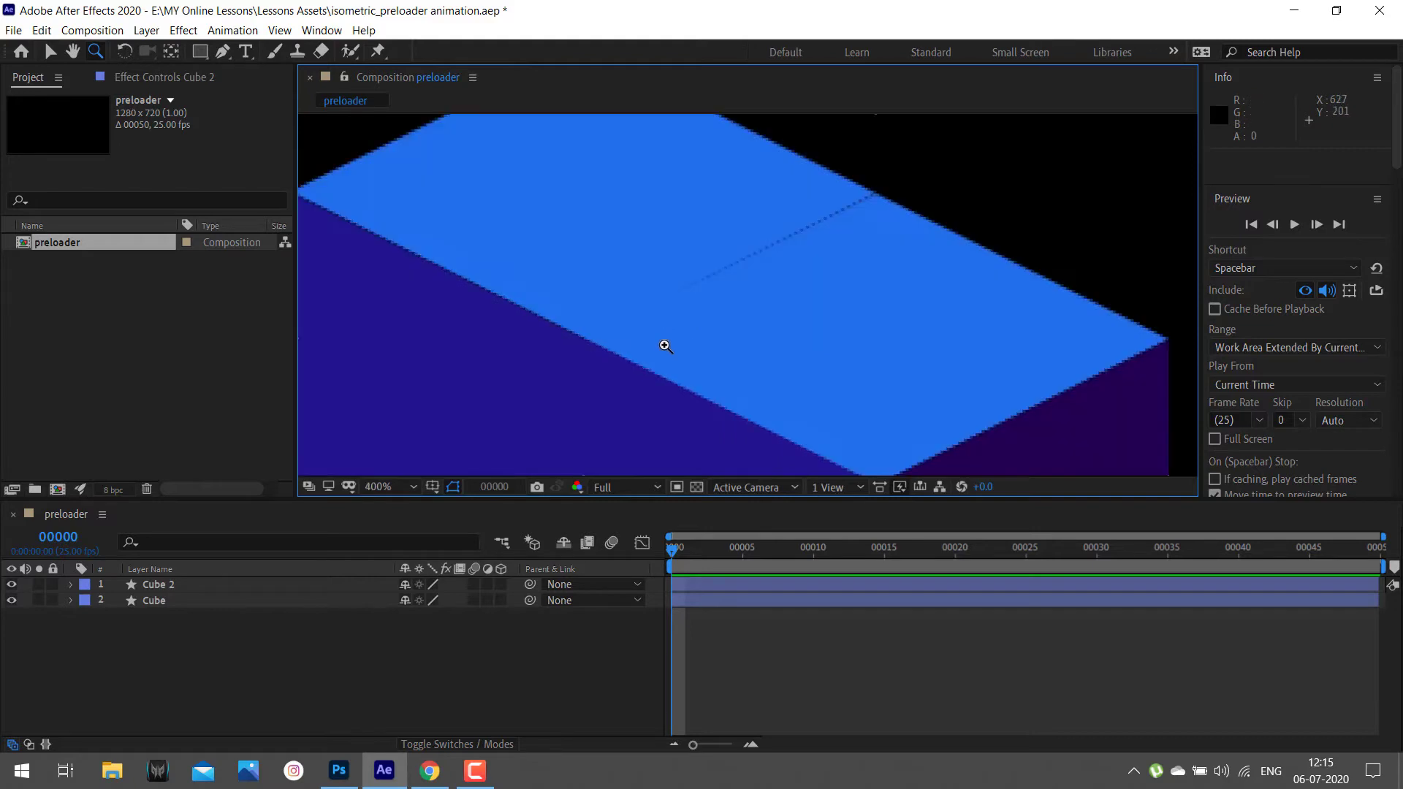
- Check Cube 2's edge alignment at 699.5, 249.5 against the original cube
key(v)
click(874, 246)
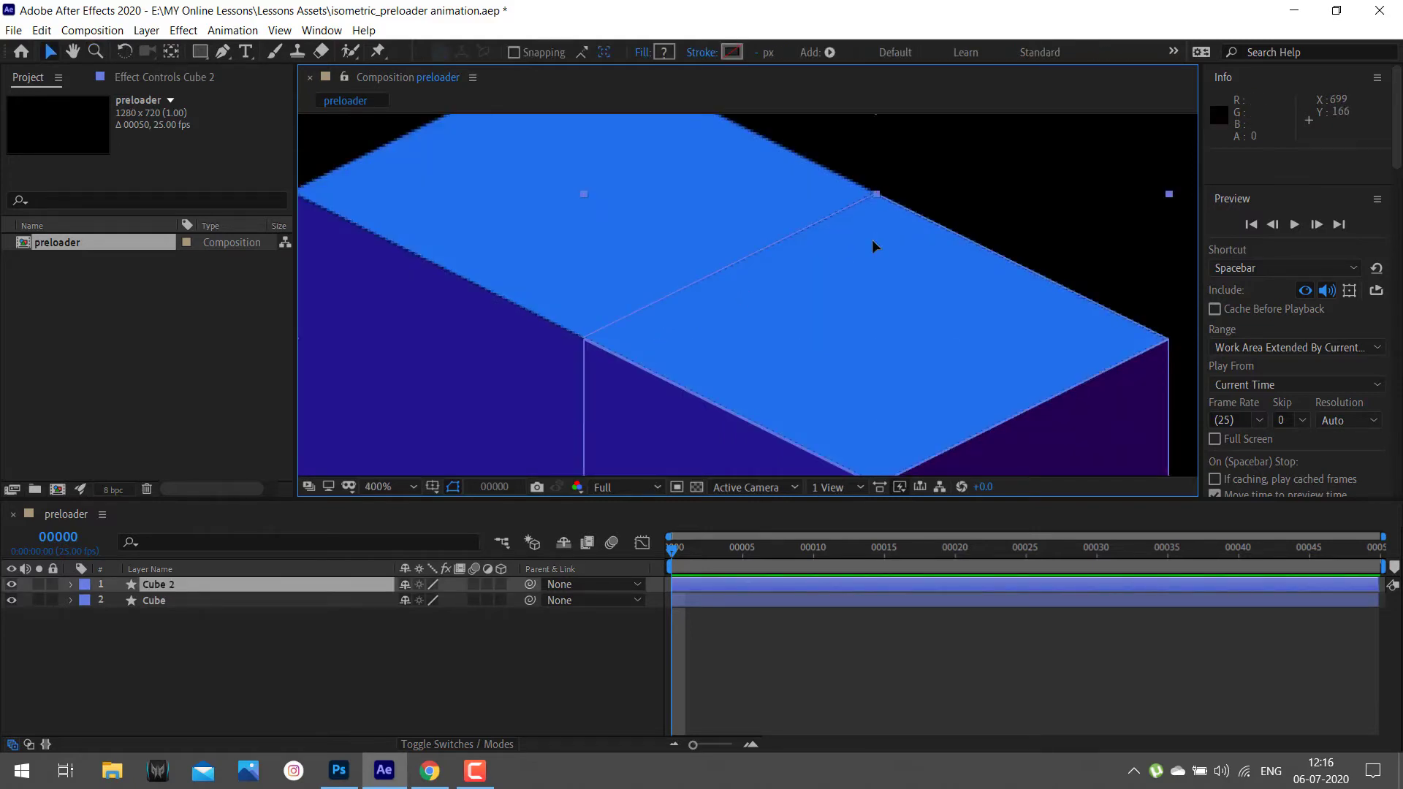
click(831, 729)
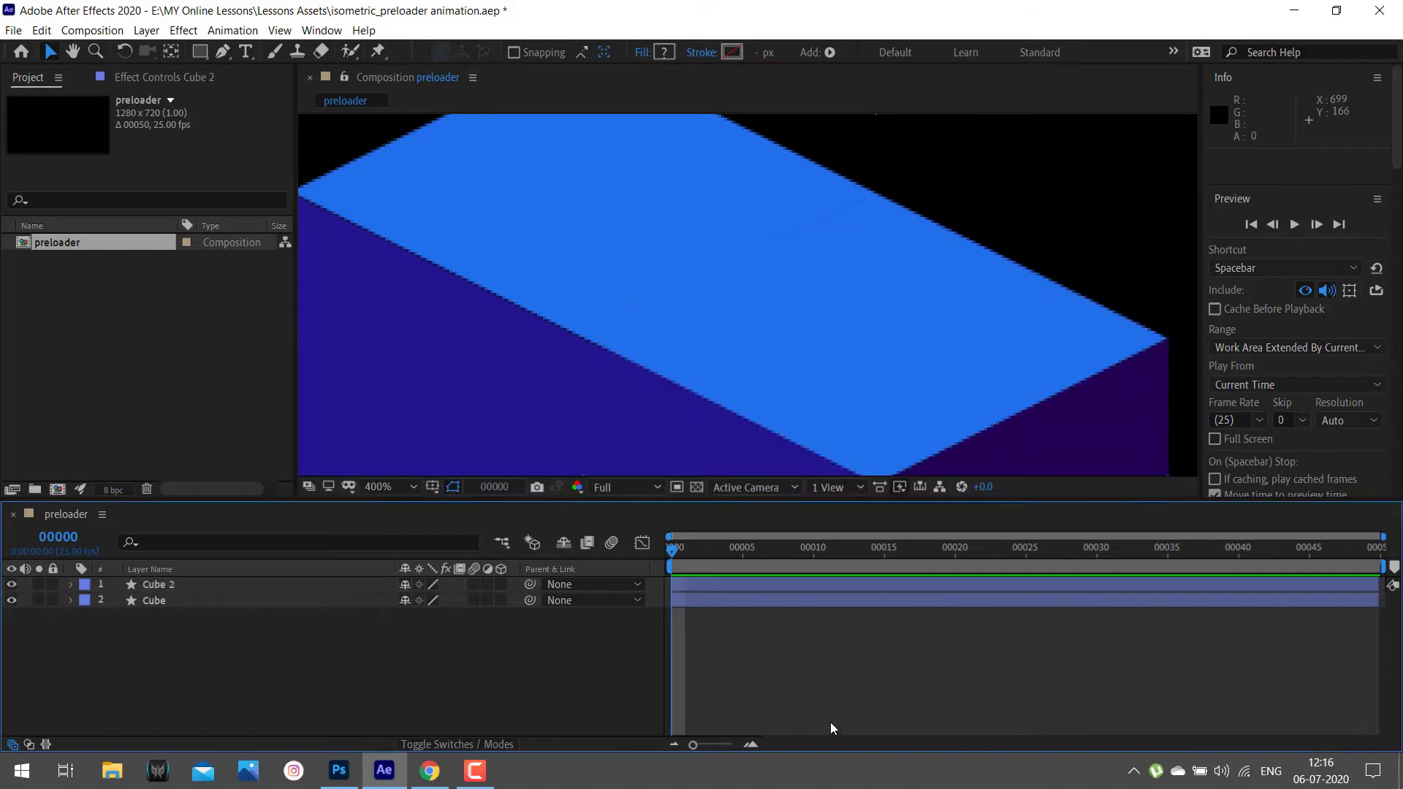
click(898, 376)
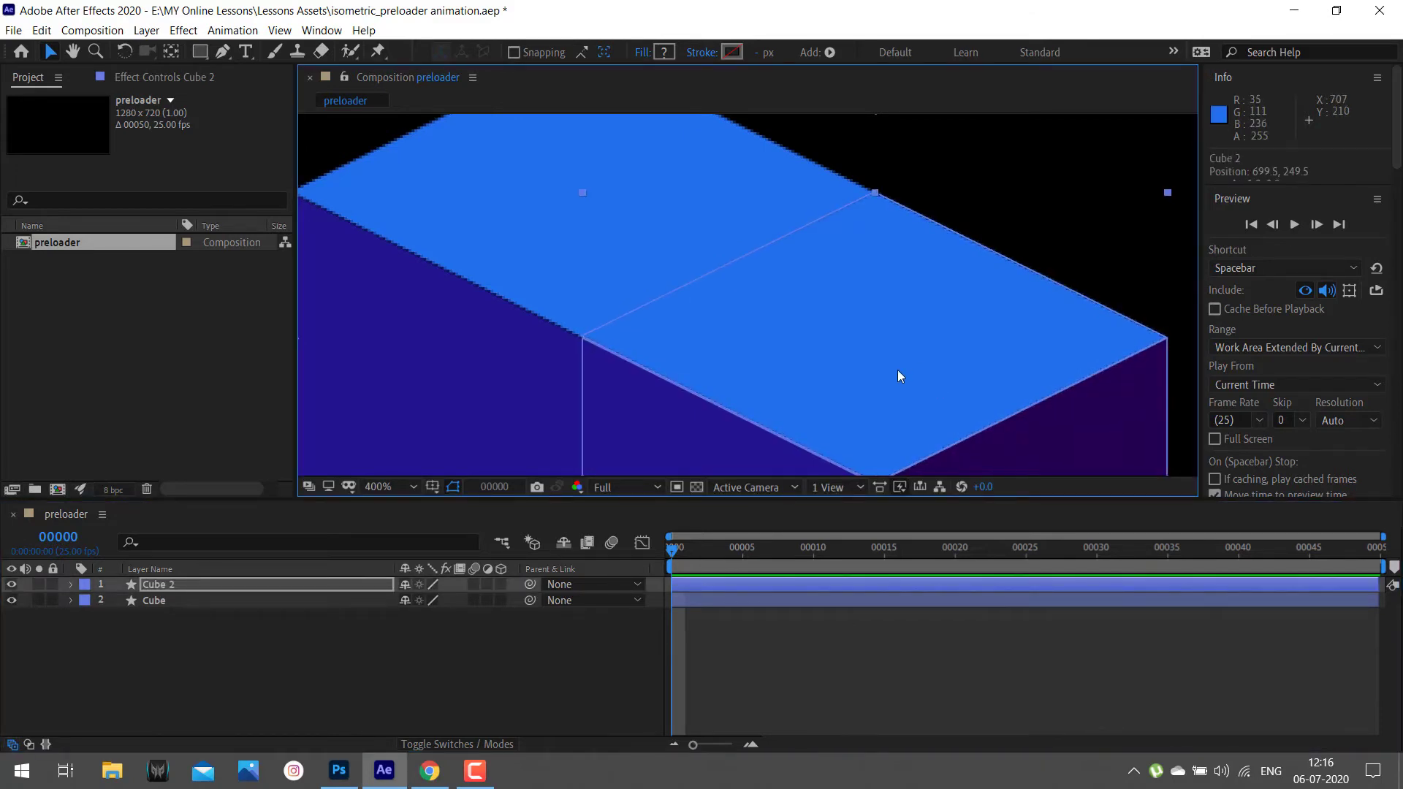
click(812, 673)
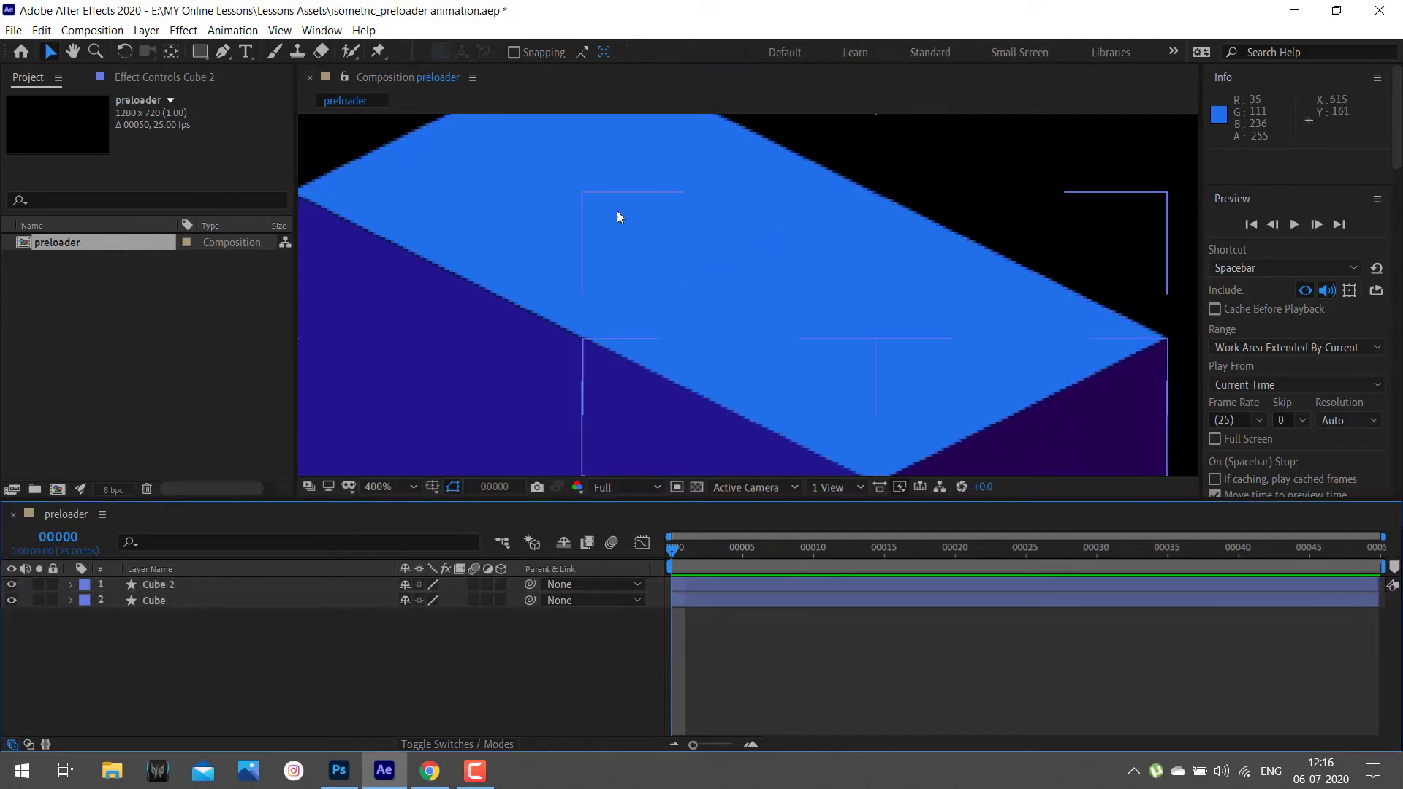
click(381, 487)
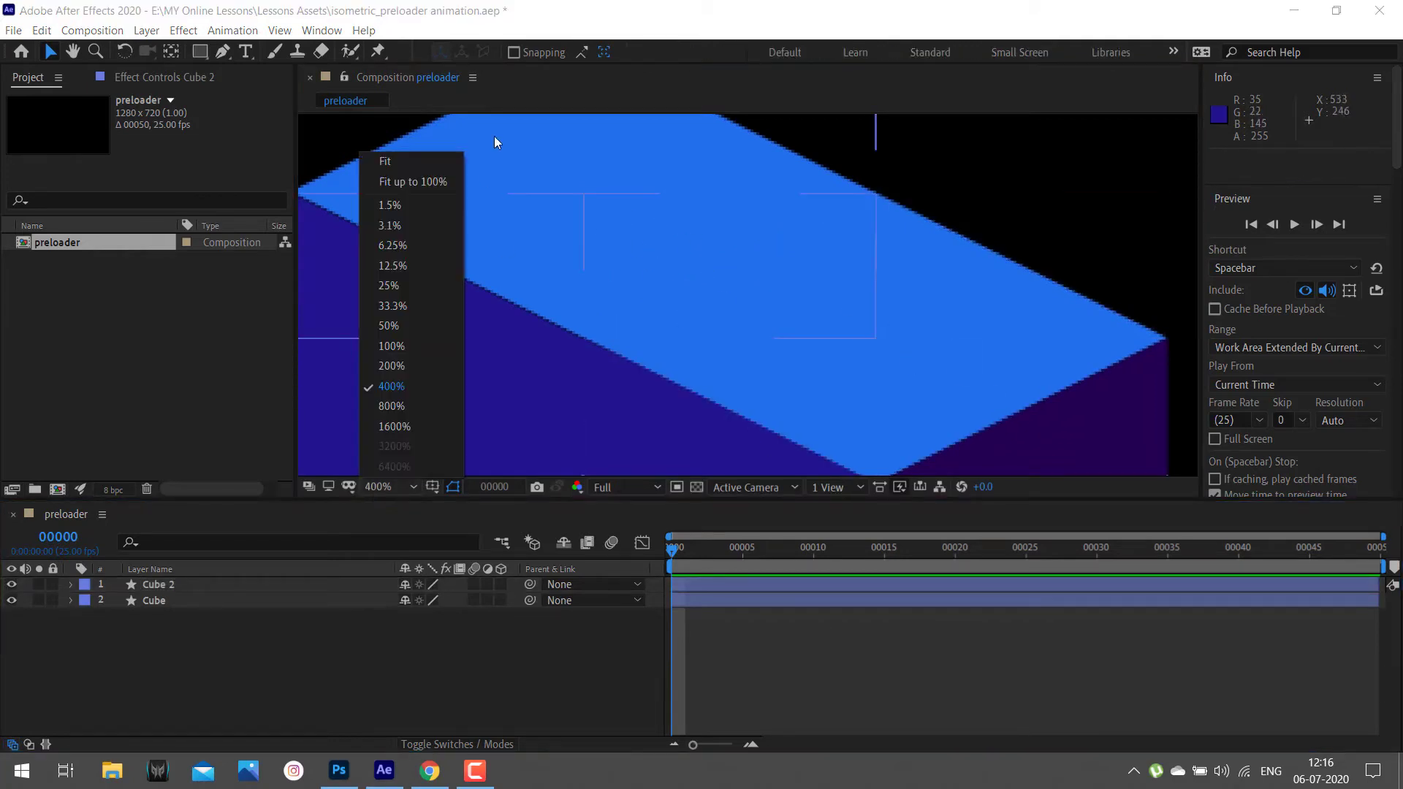
- Fit the composition in view, turn the grid on, and select Cube and Cube 2
click(413, 182)
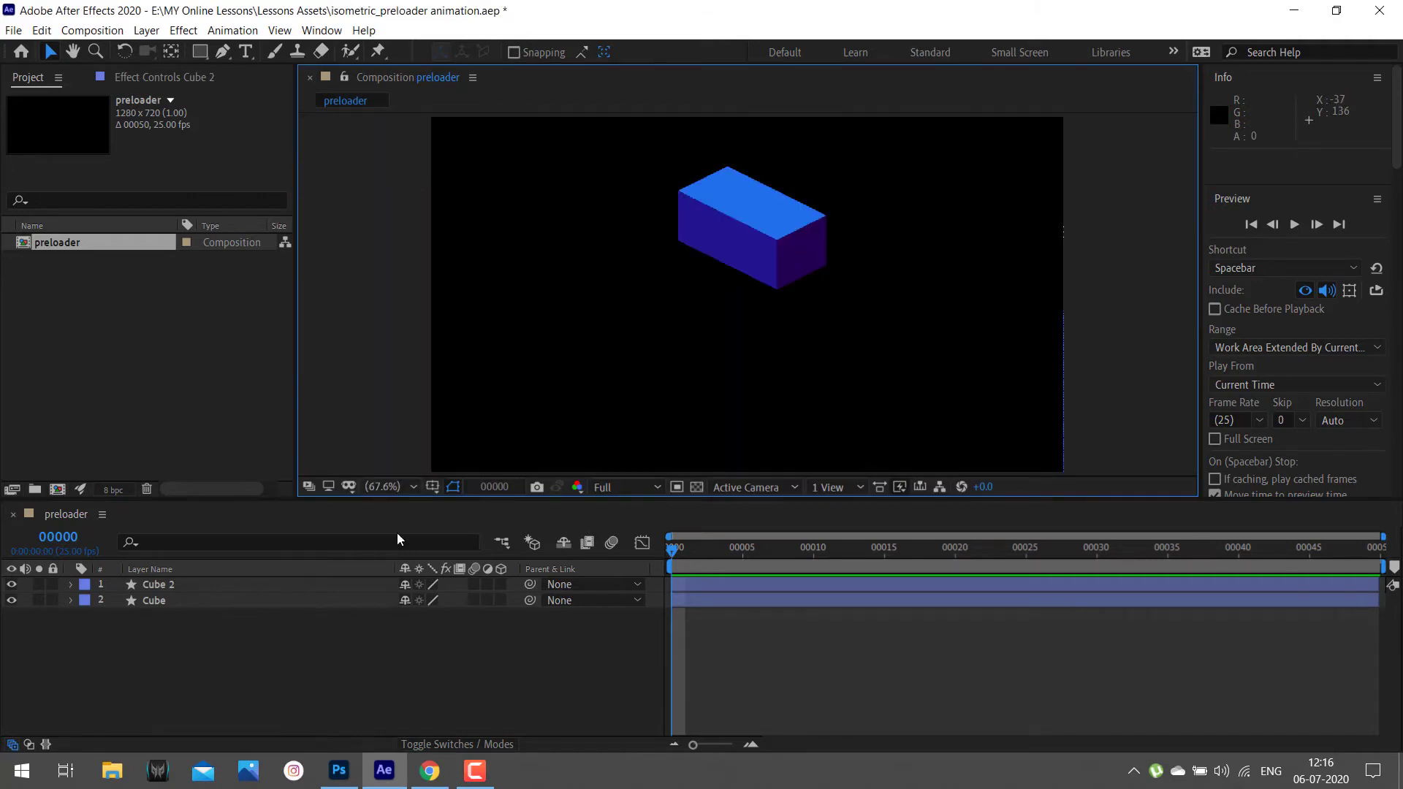
click(188, 585)
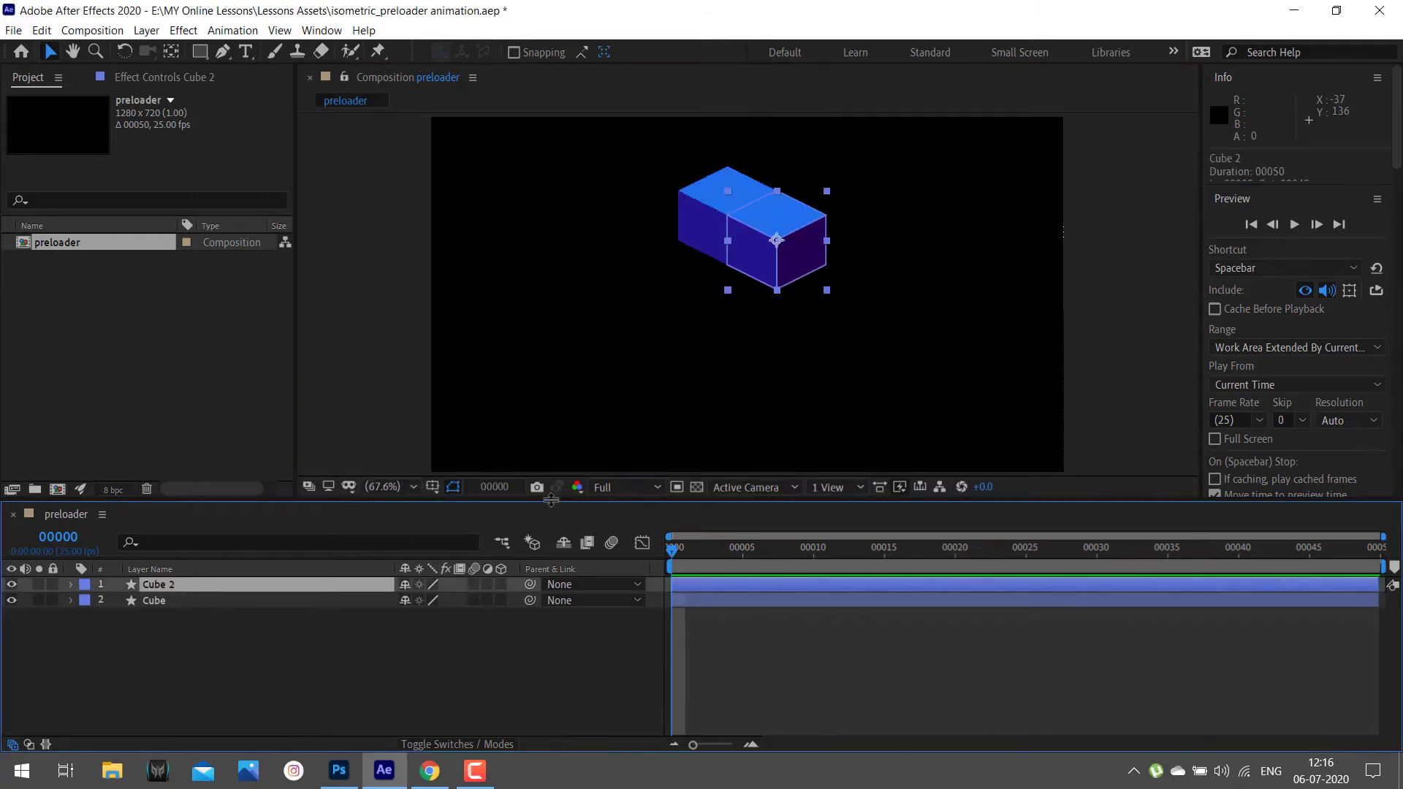
click(432, 486)
click(460, 550)
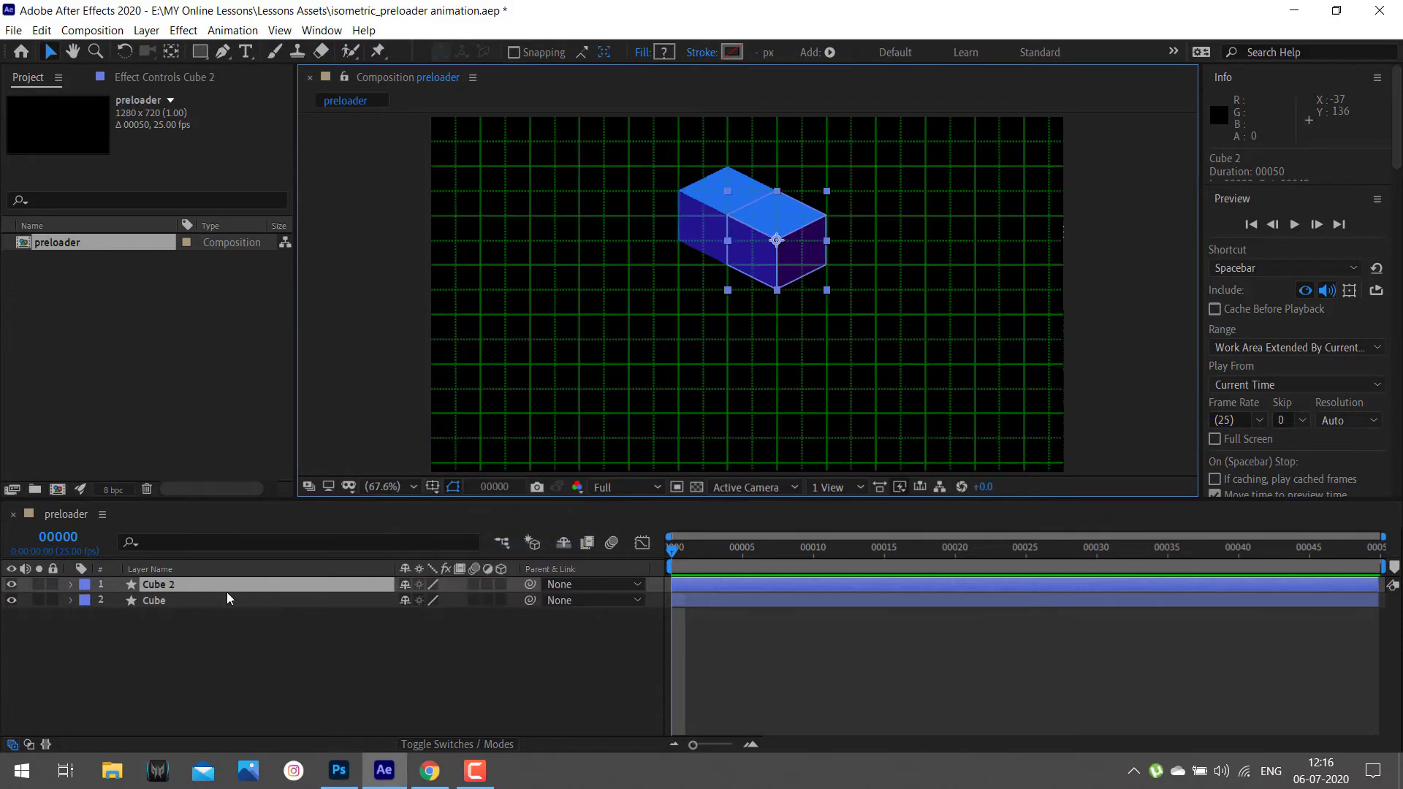
shift+click(156, 603)
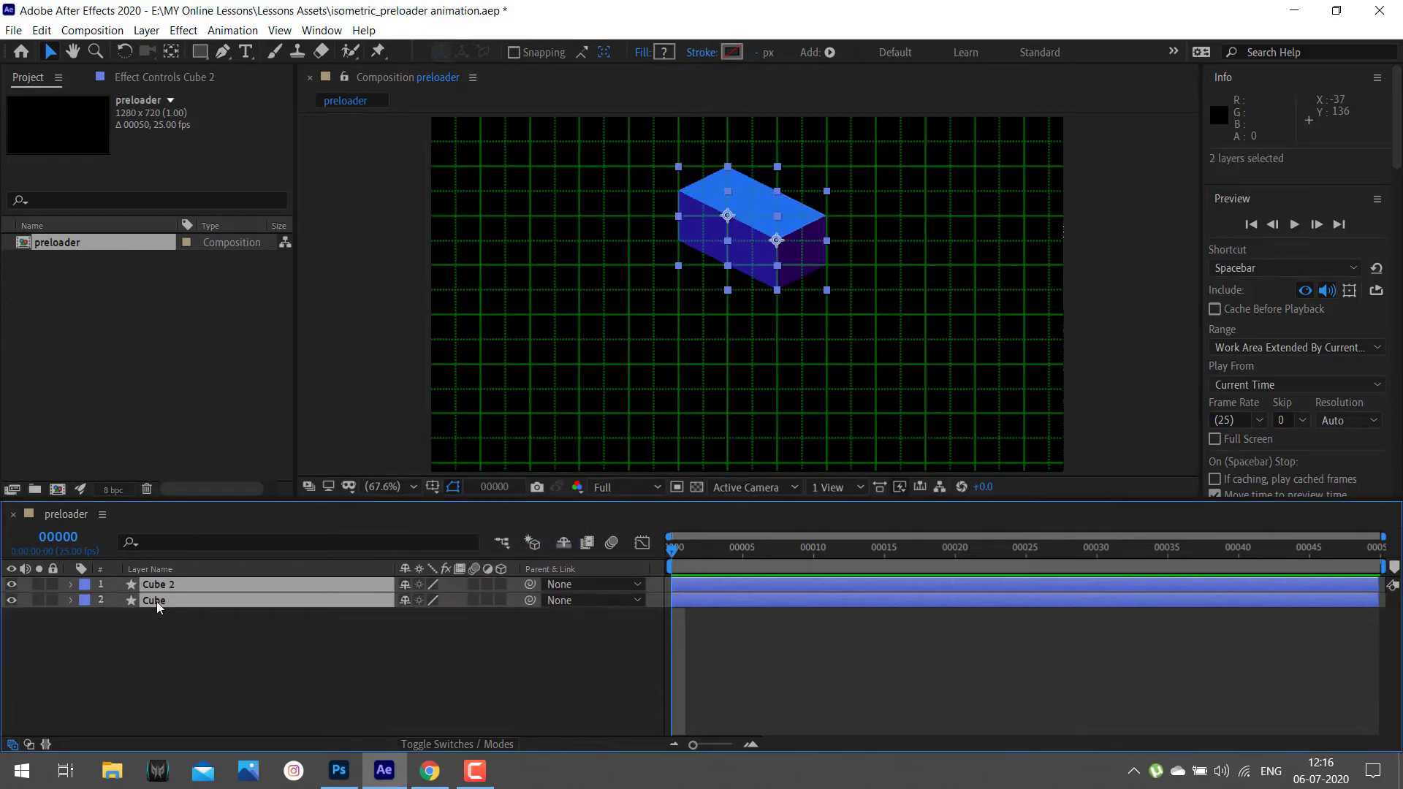
- Duplicate both cubes as Cube 3 and Cube 4 and move them one row down, Cube 4 at 700,350
key(ctrl+d)
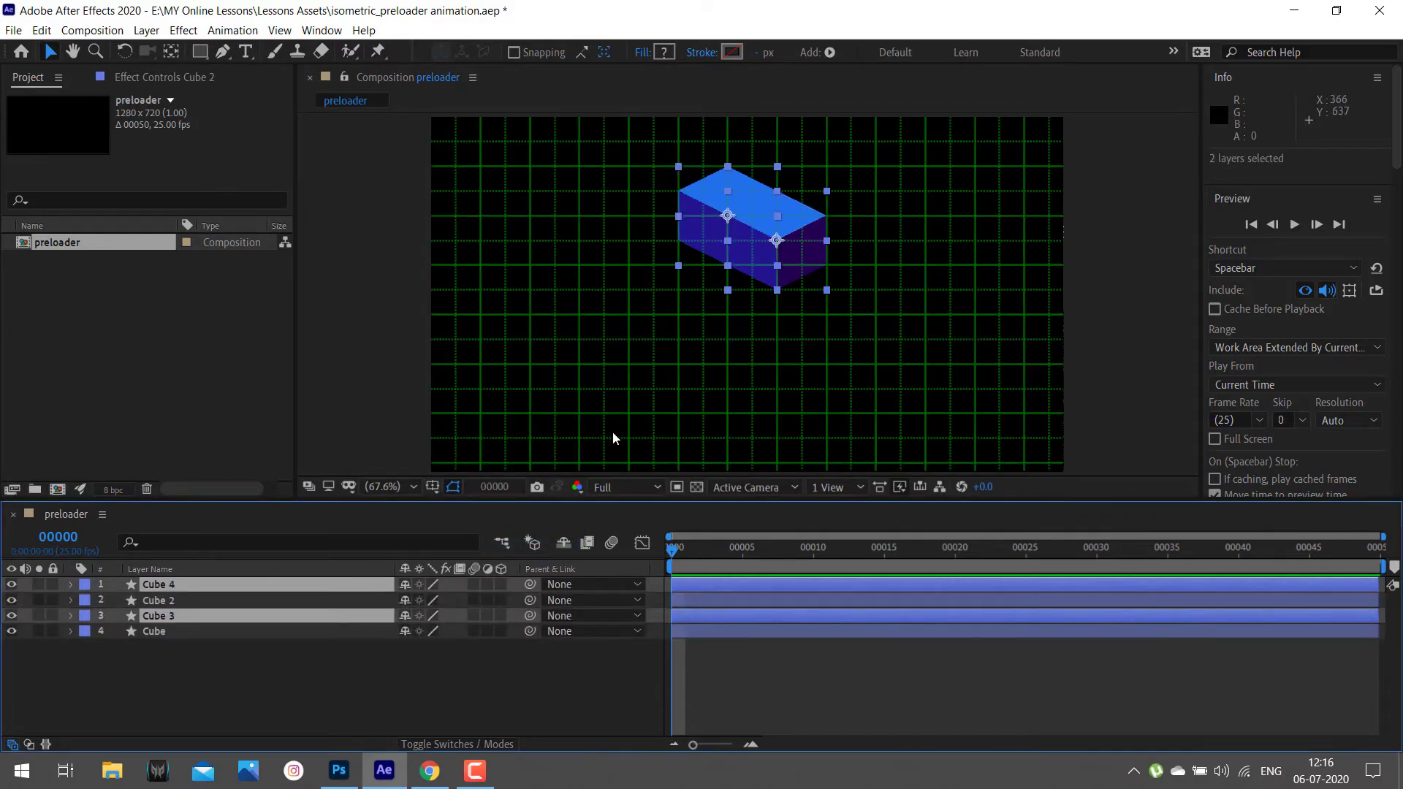
drag(138, 615, 150, 601)
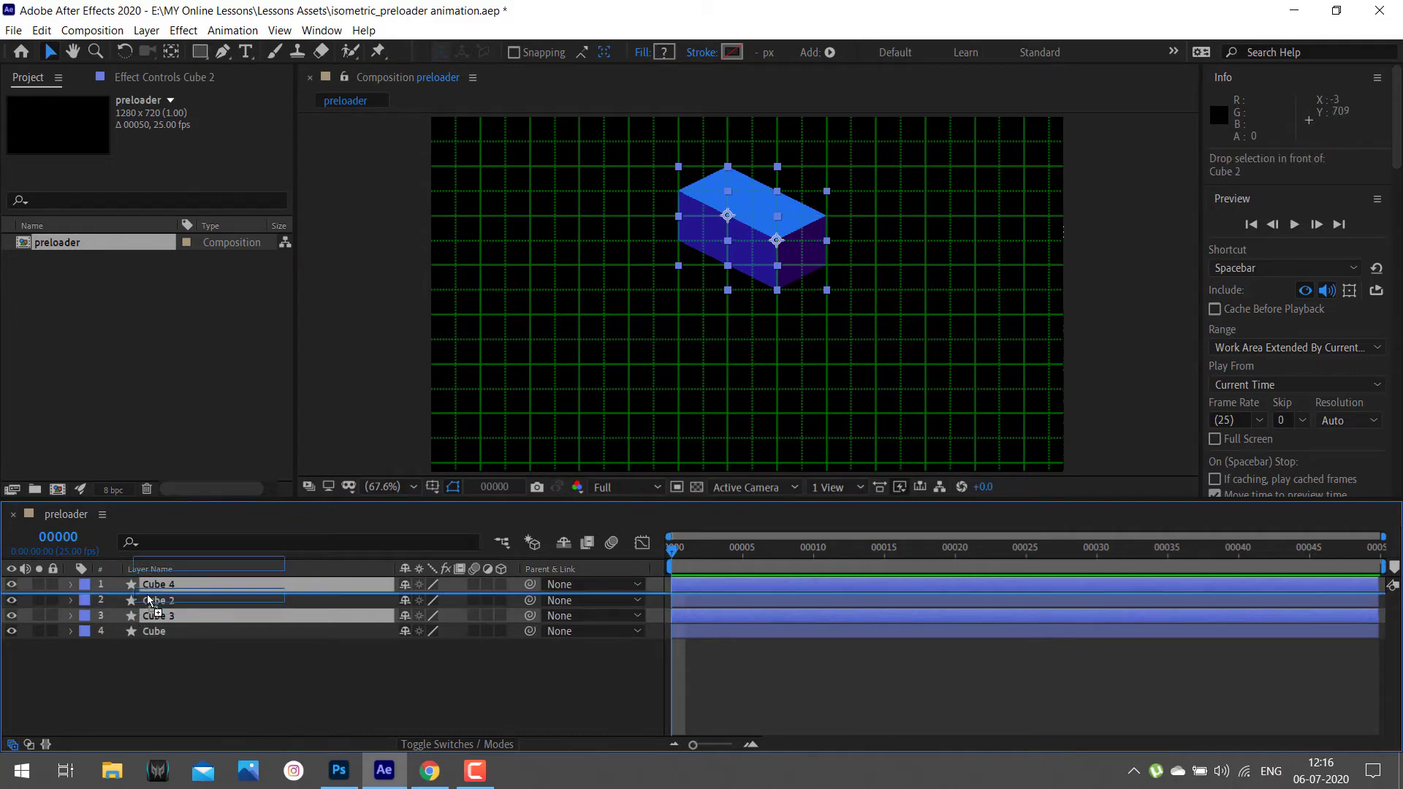
click(804, 248)
drag(797, 257, 803, 303)
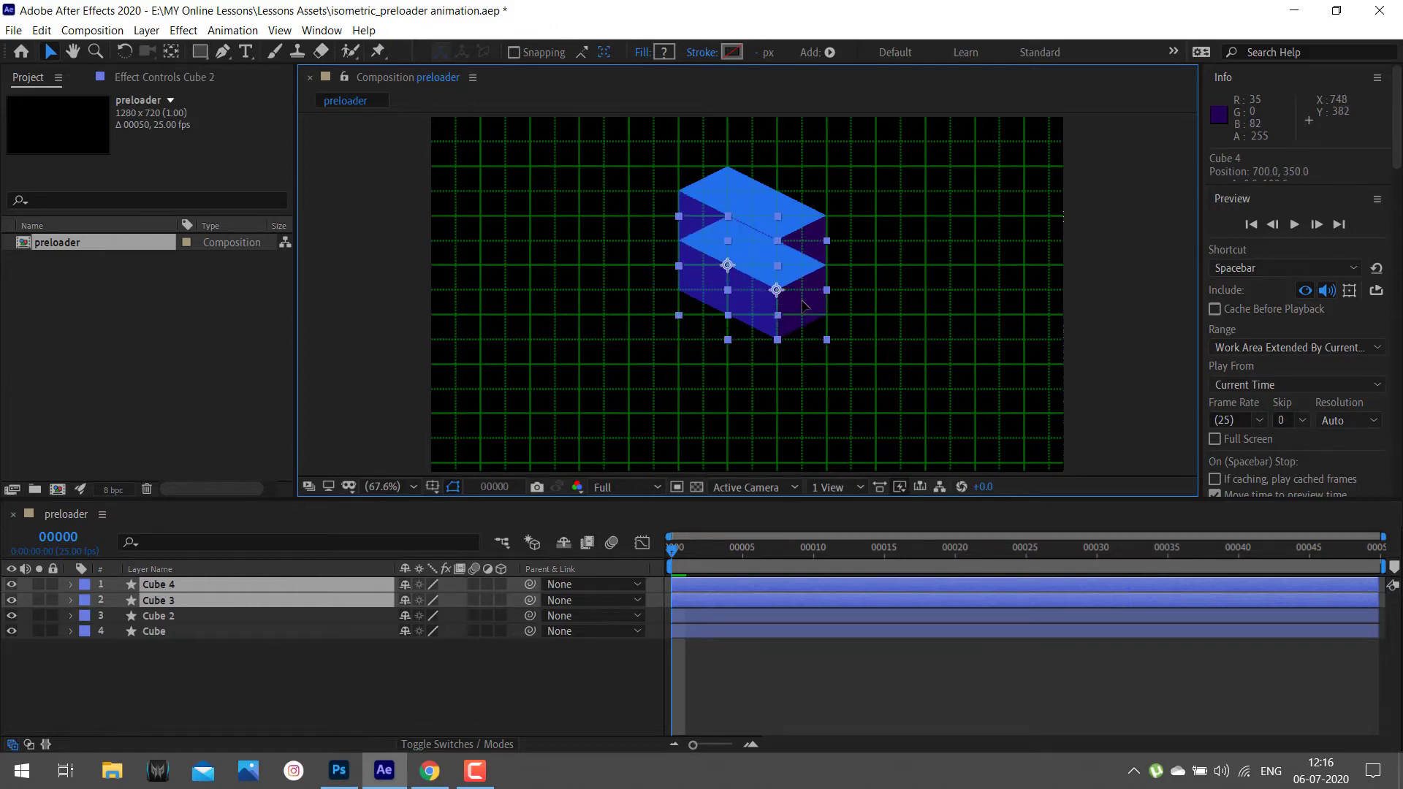
- Zoom the view to 100% and hide the grid
key(z)
click(768, 276)
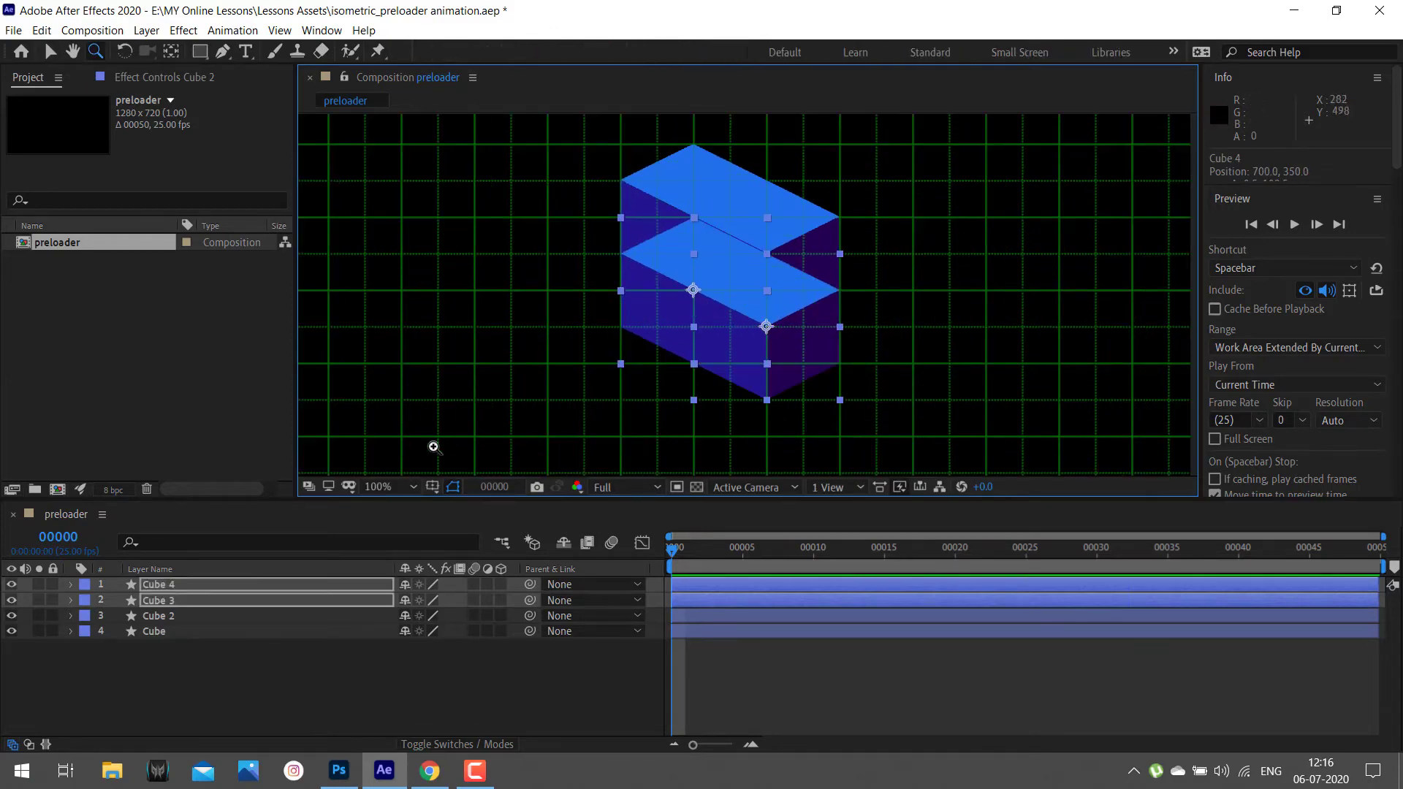
click(432, 487)
click(471, 546)
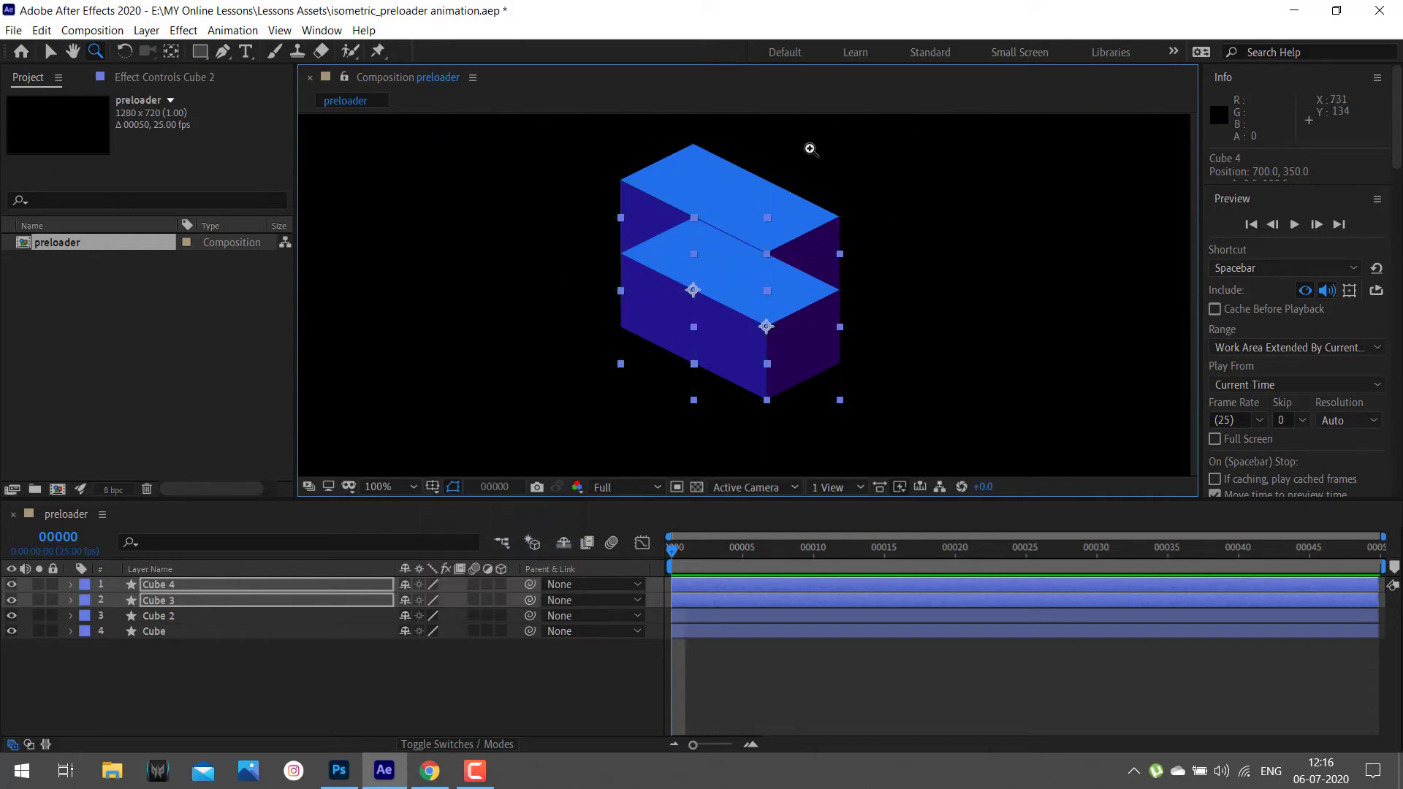
- Nudge Cube 3 and Cube 4 up two pixels, then zoom to 200% on the block's lower edge
key(v)
key(Up)
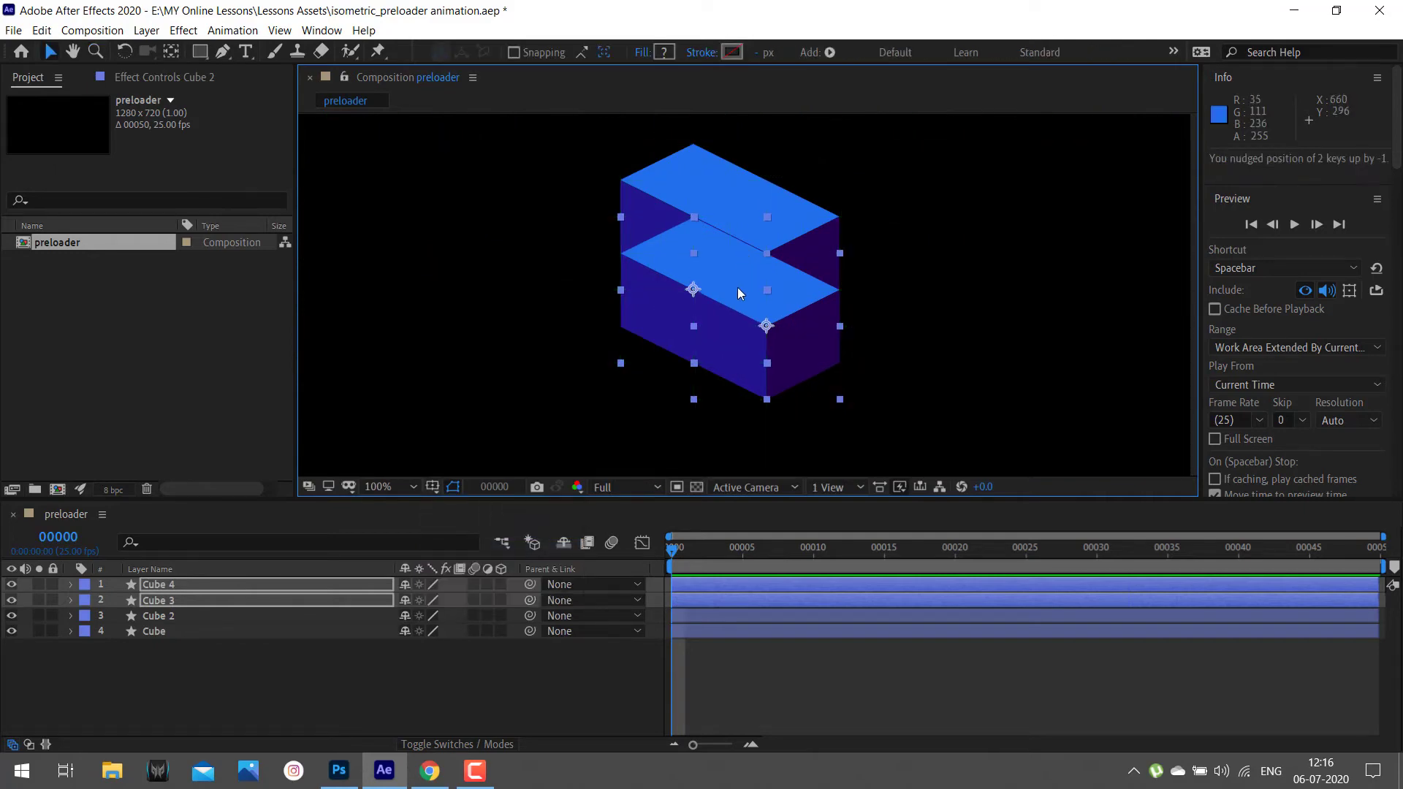
key(Up)
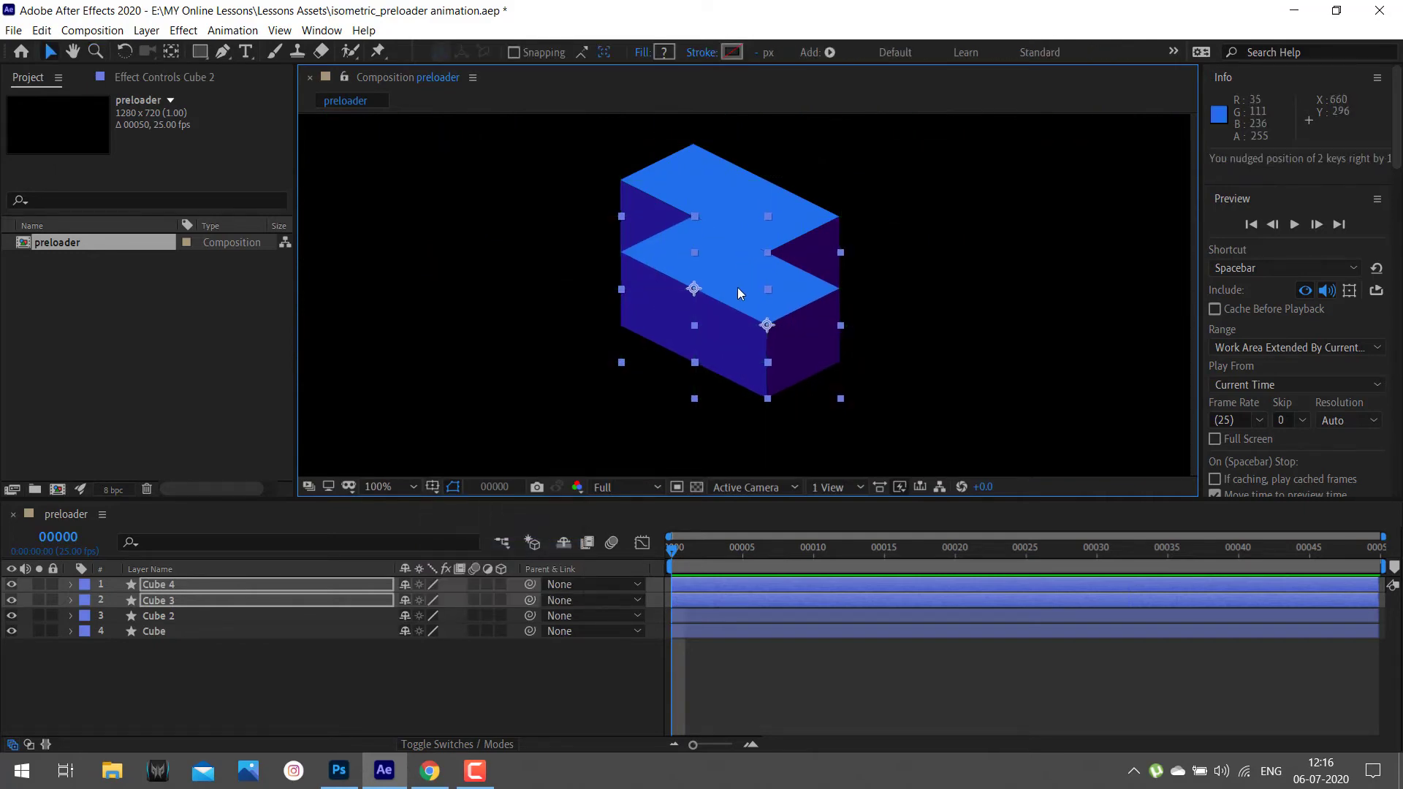
click(755, 646)
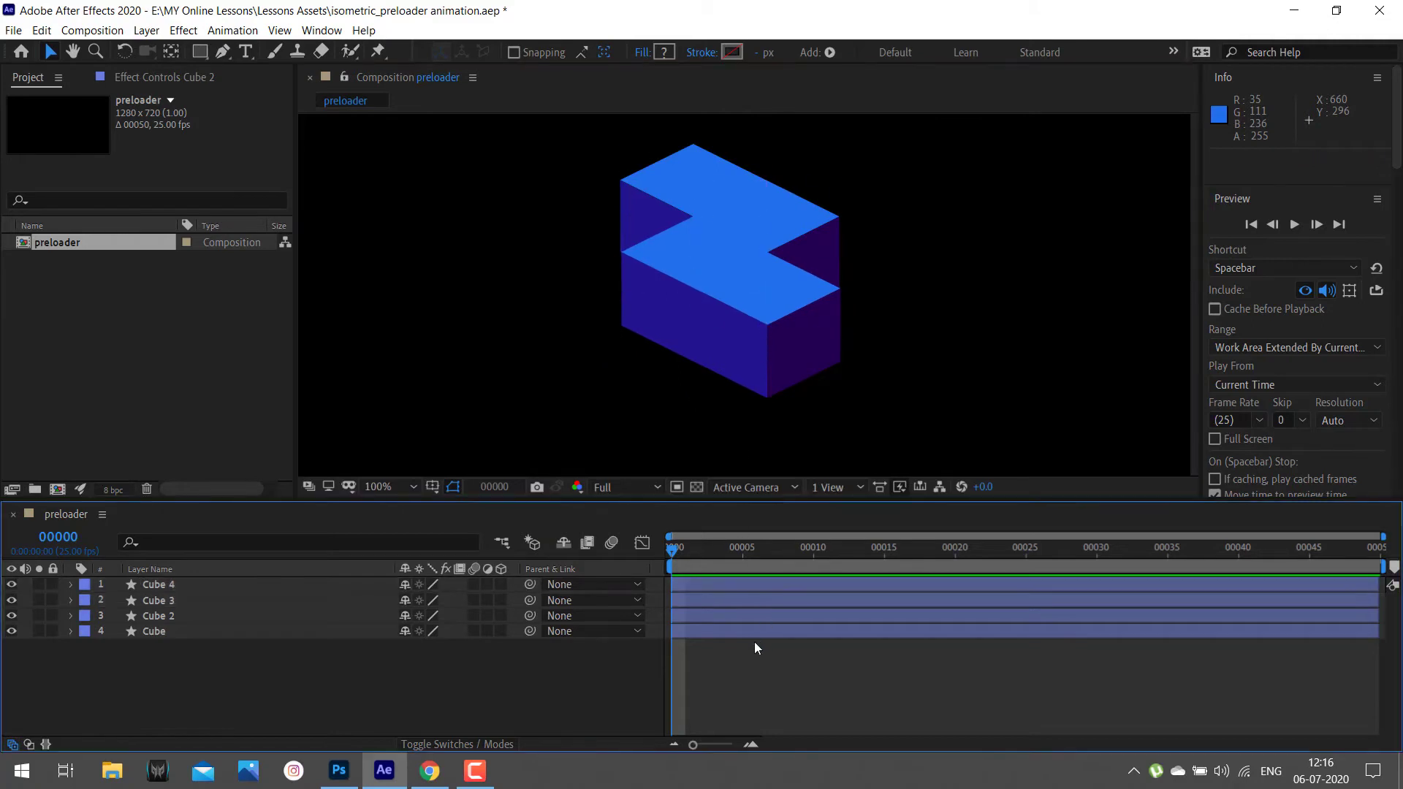
click(744, 248)
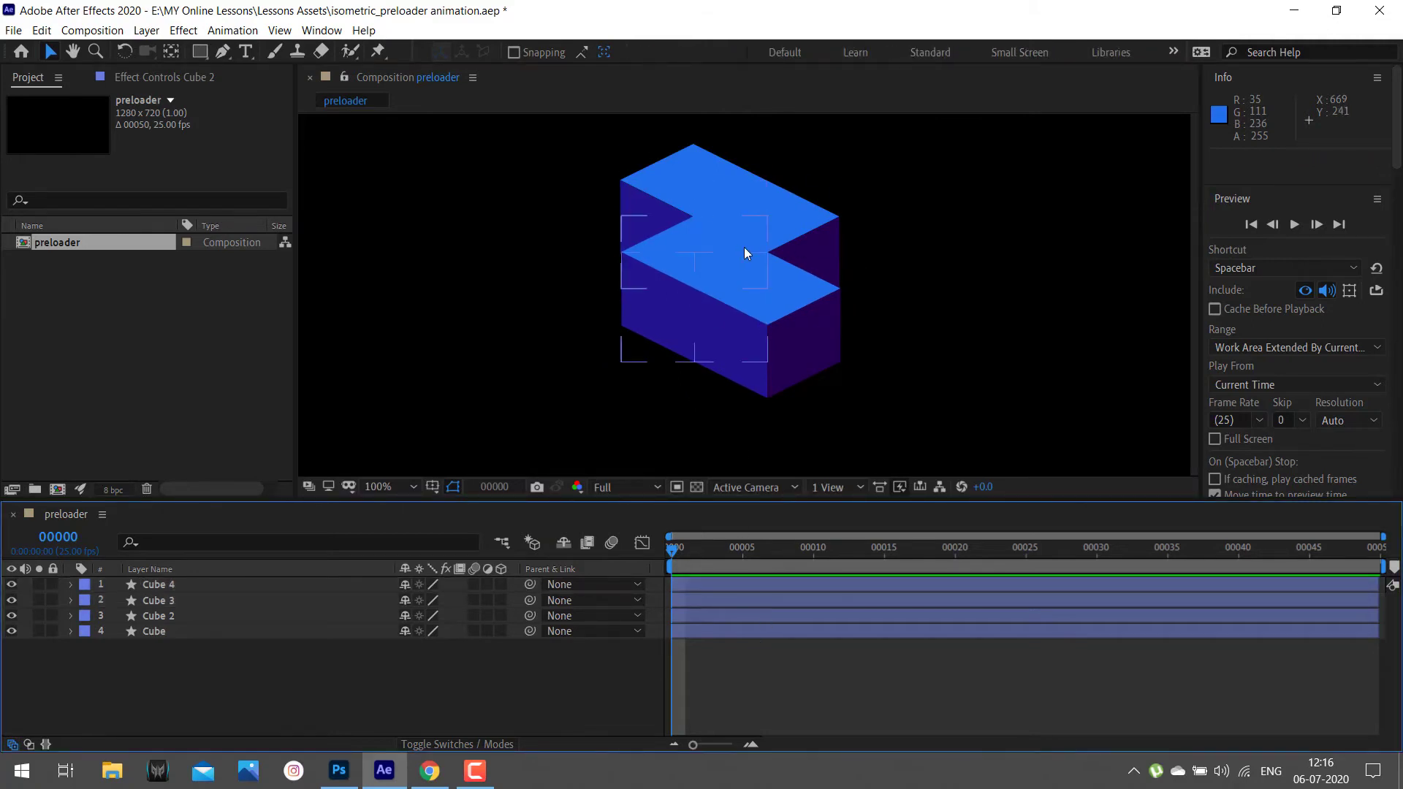
key(z)
click(743, 253)
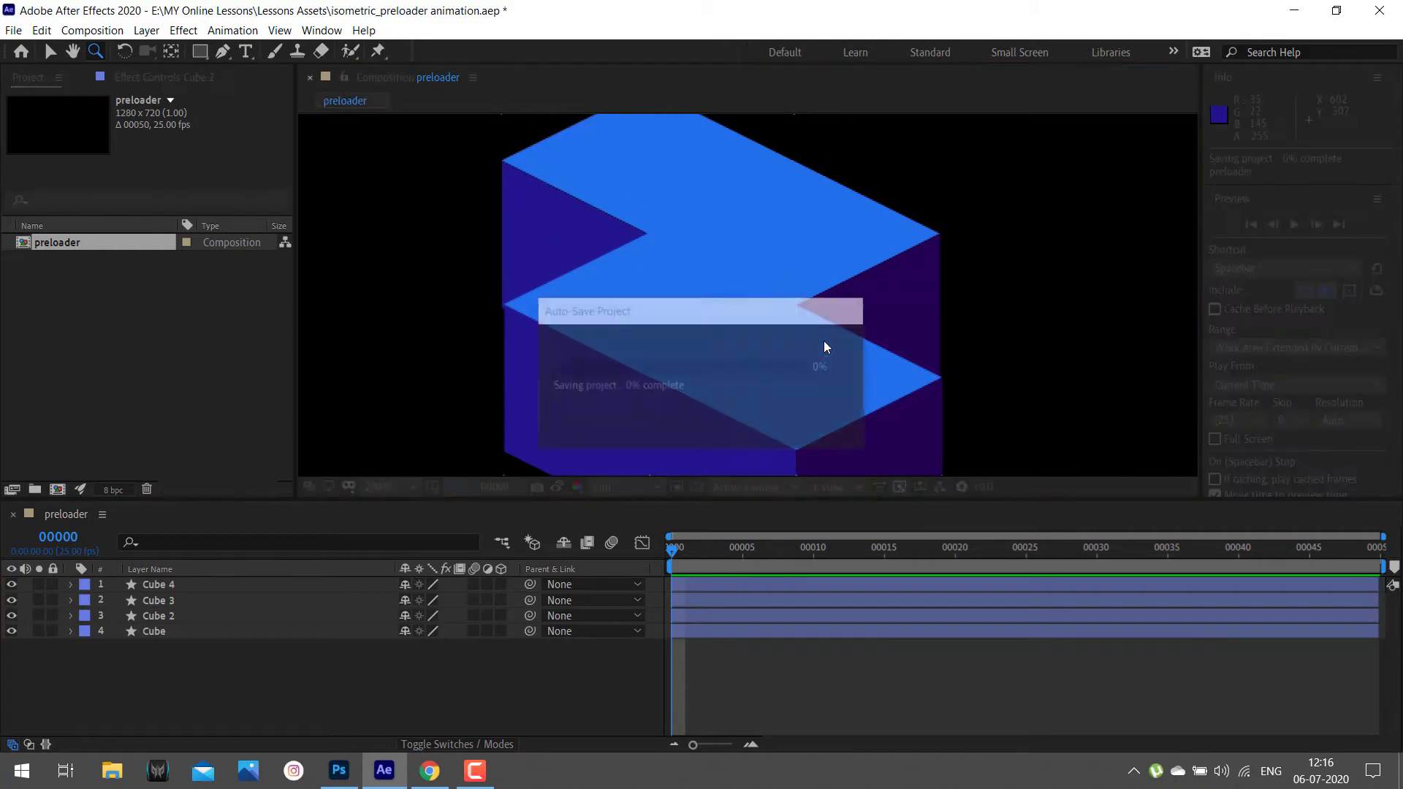
- Nudge Cube 4 pixel by pixel to 700.0, 348.0, then fit the composition in view
click(764, 436)
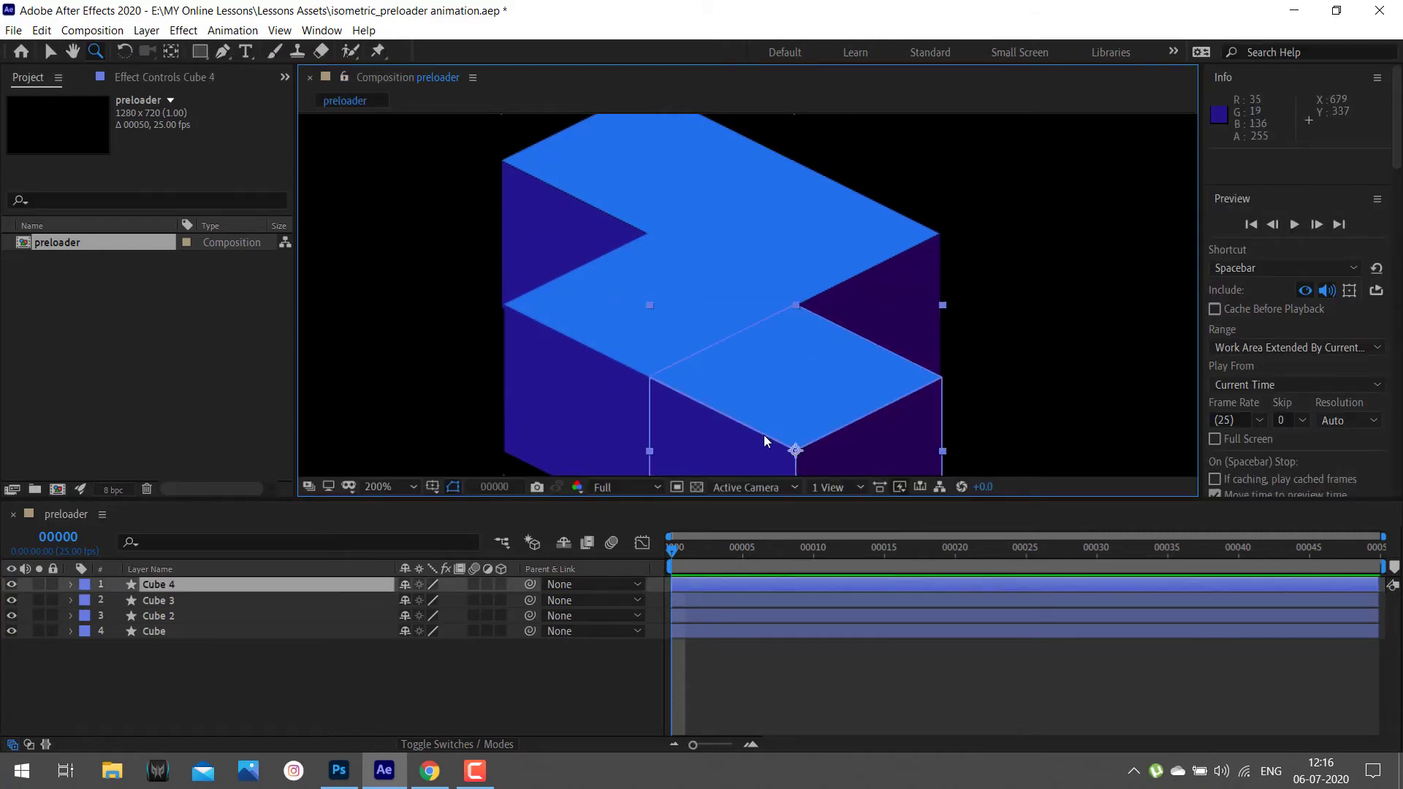
key(v)
key(Left)
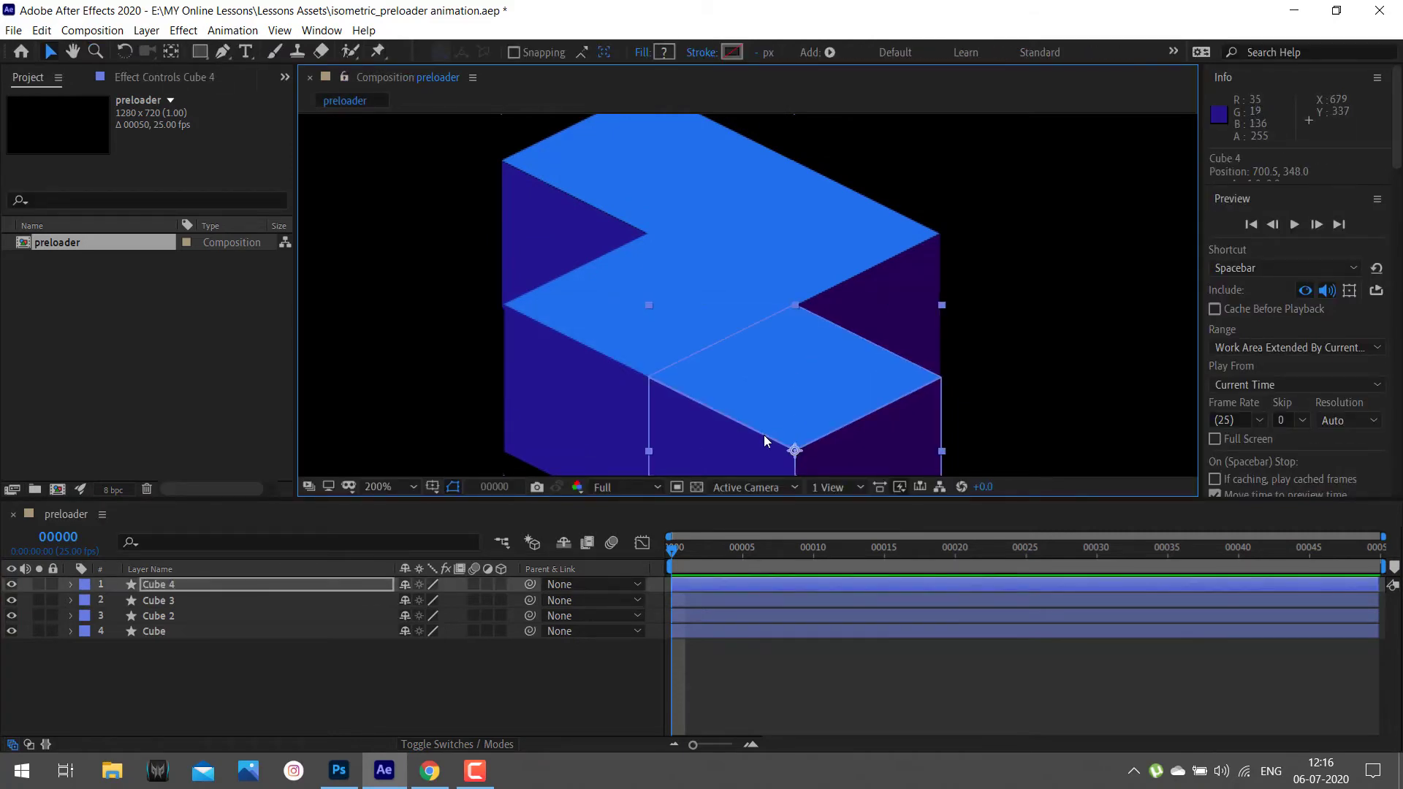
key(Down)
click(770, 677)
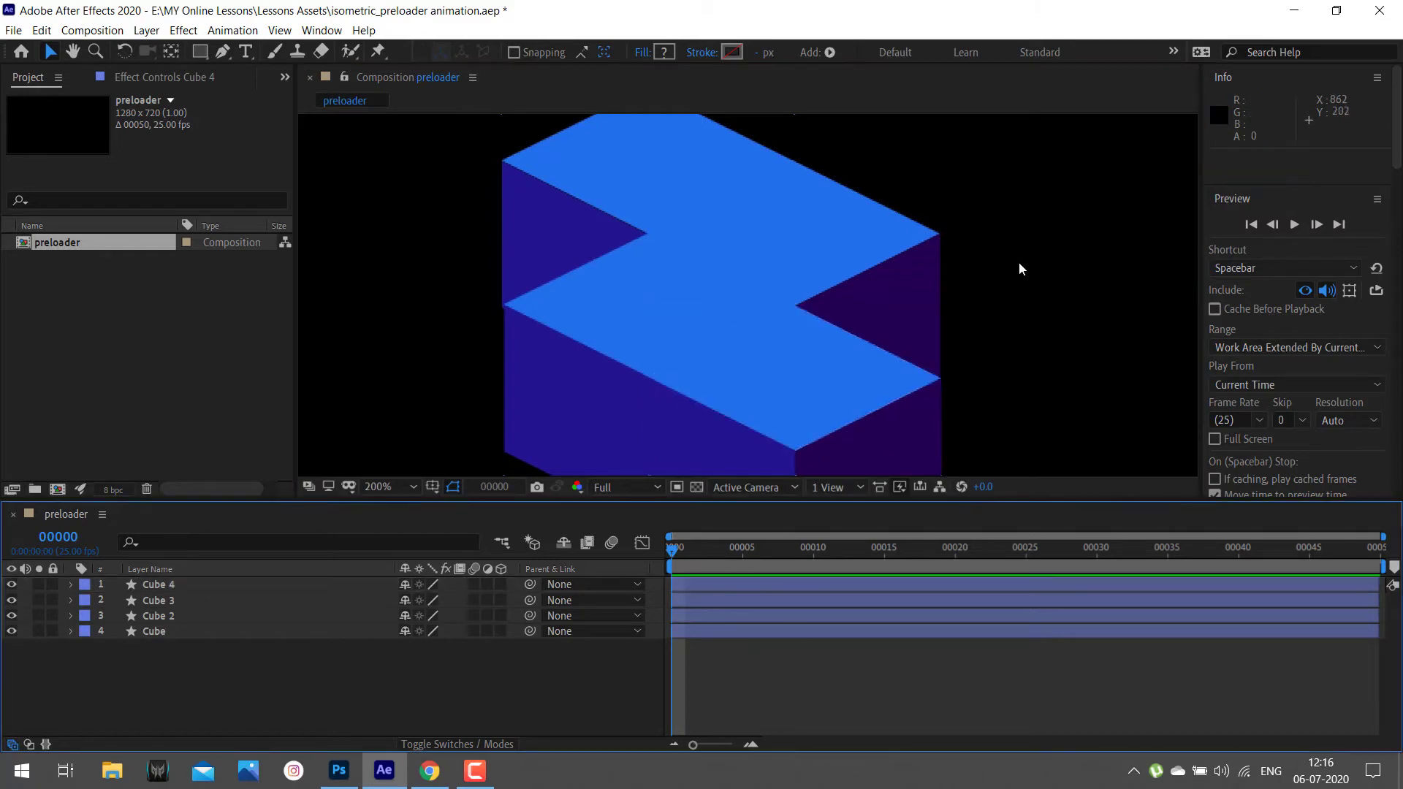
drag(777, 290, 755, 195)
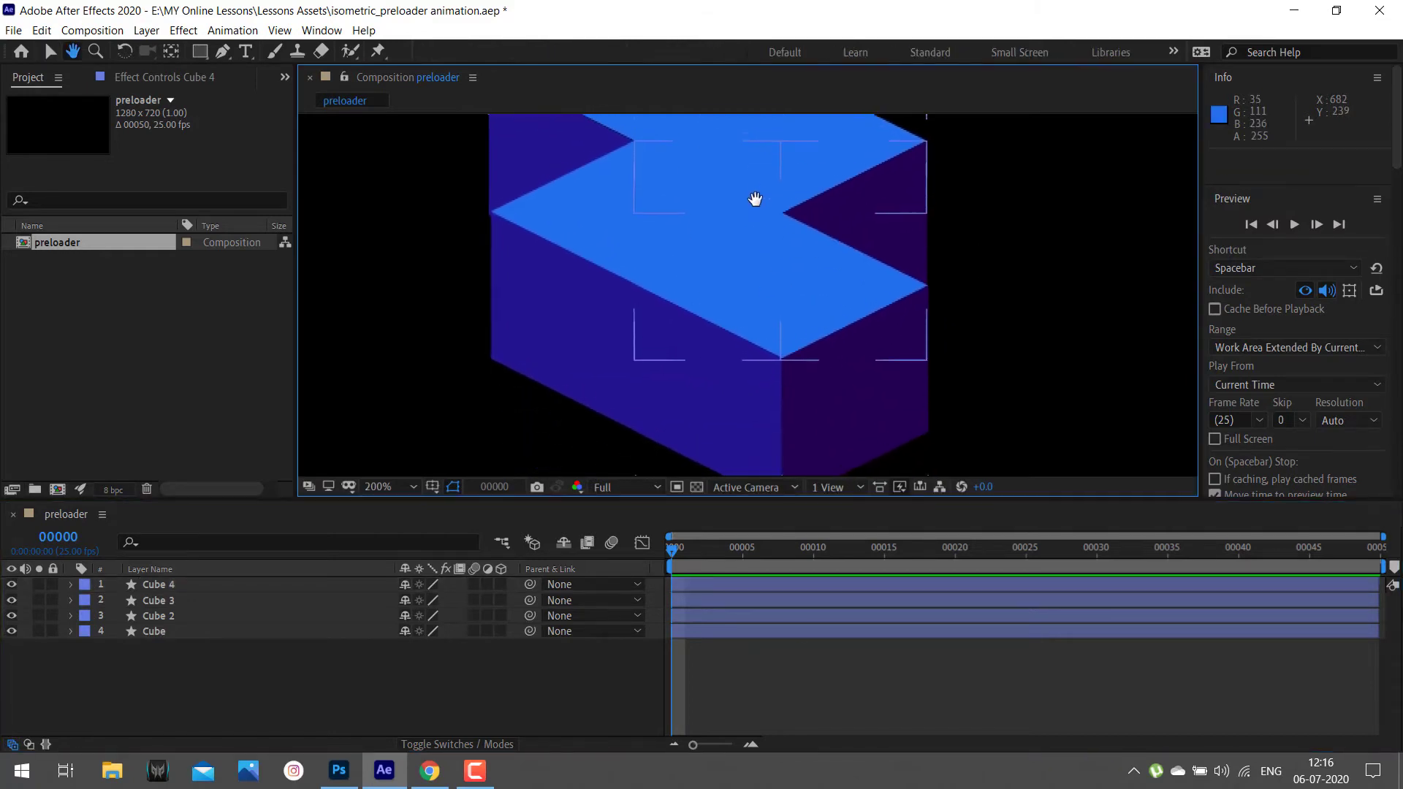
click(781, 274)
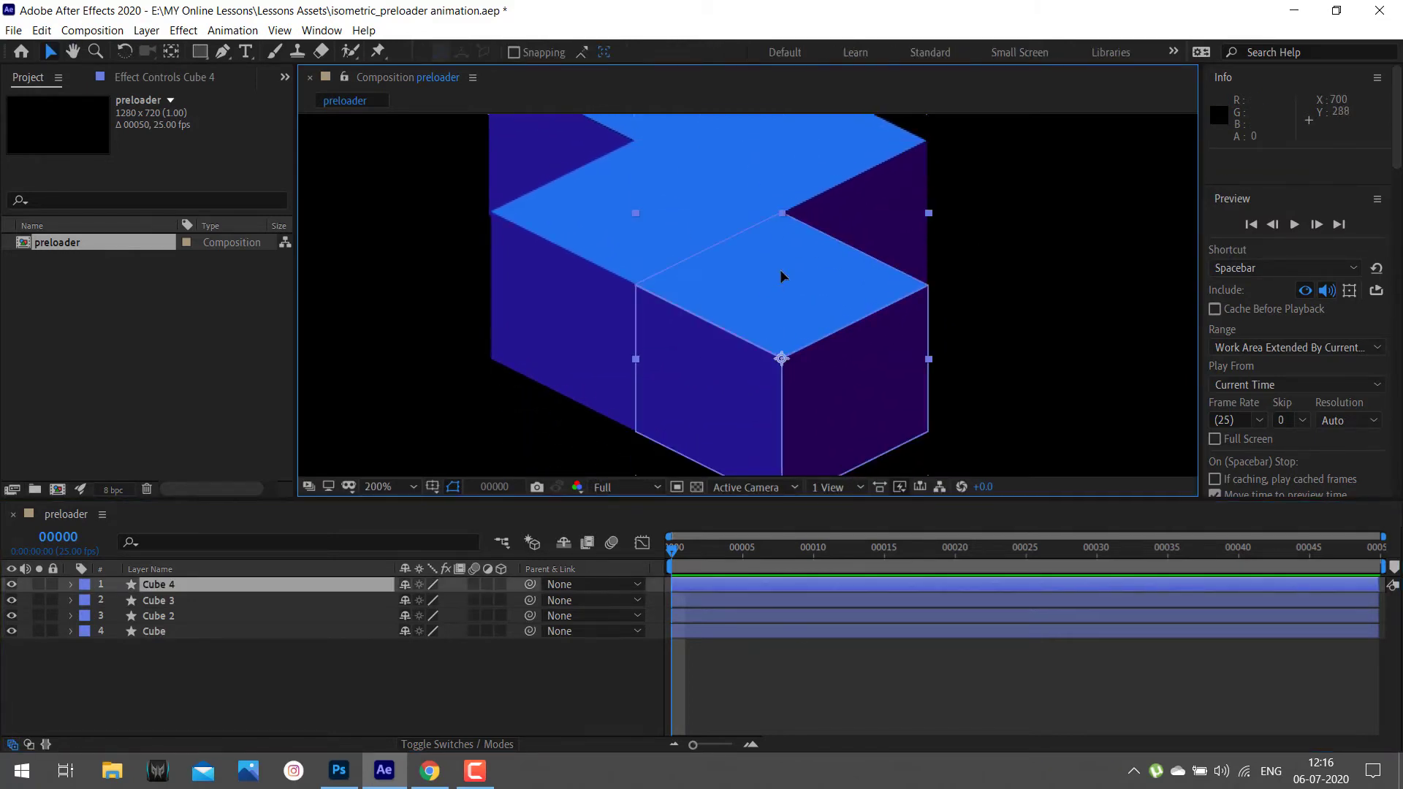
drag(781, 276, 781, 276)
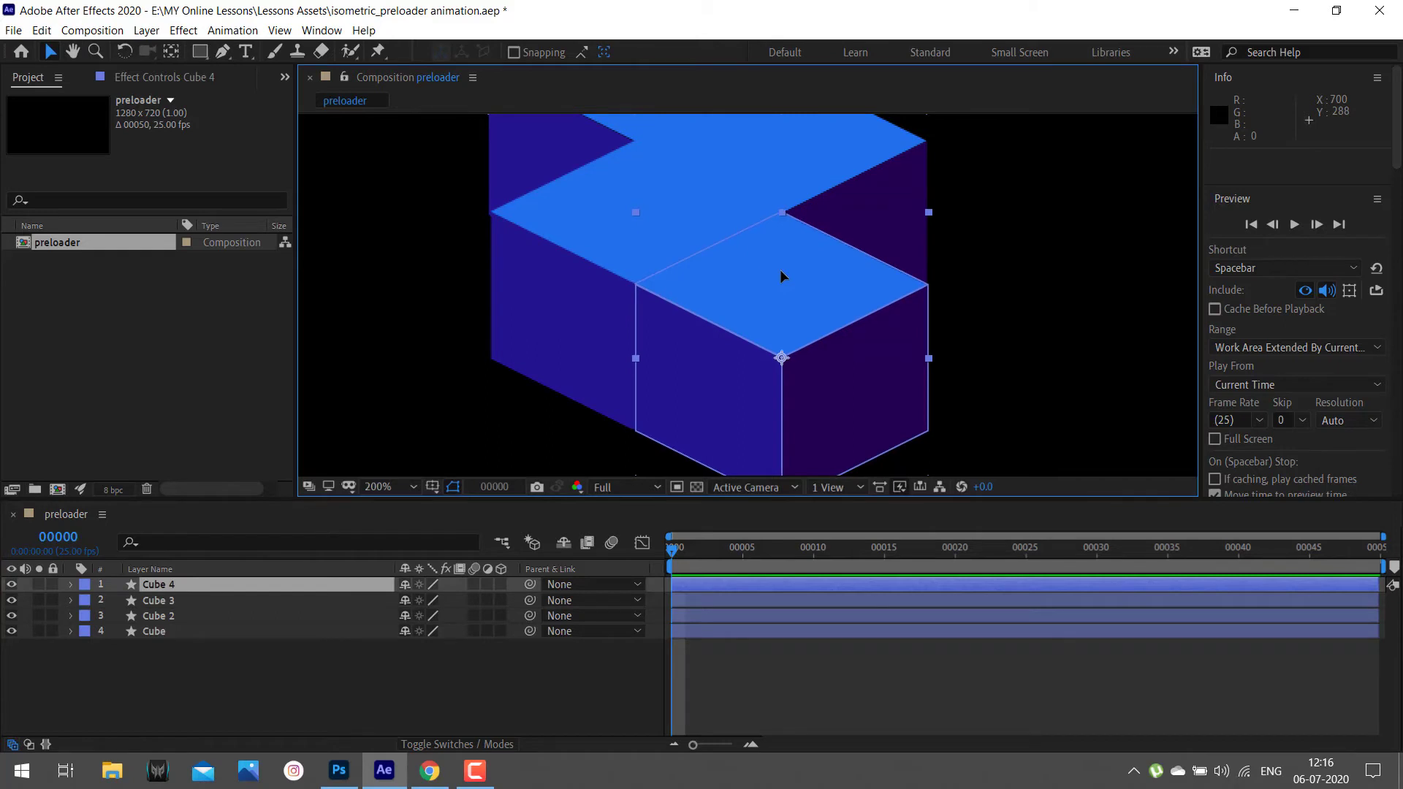
click(765, 677)
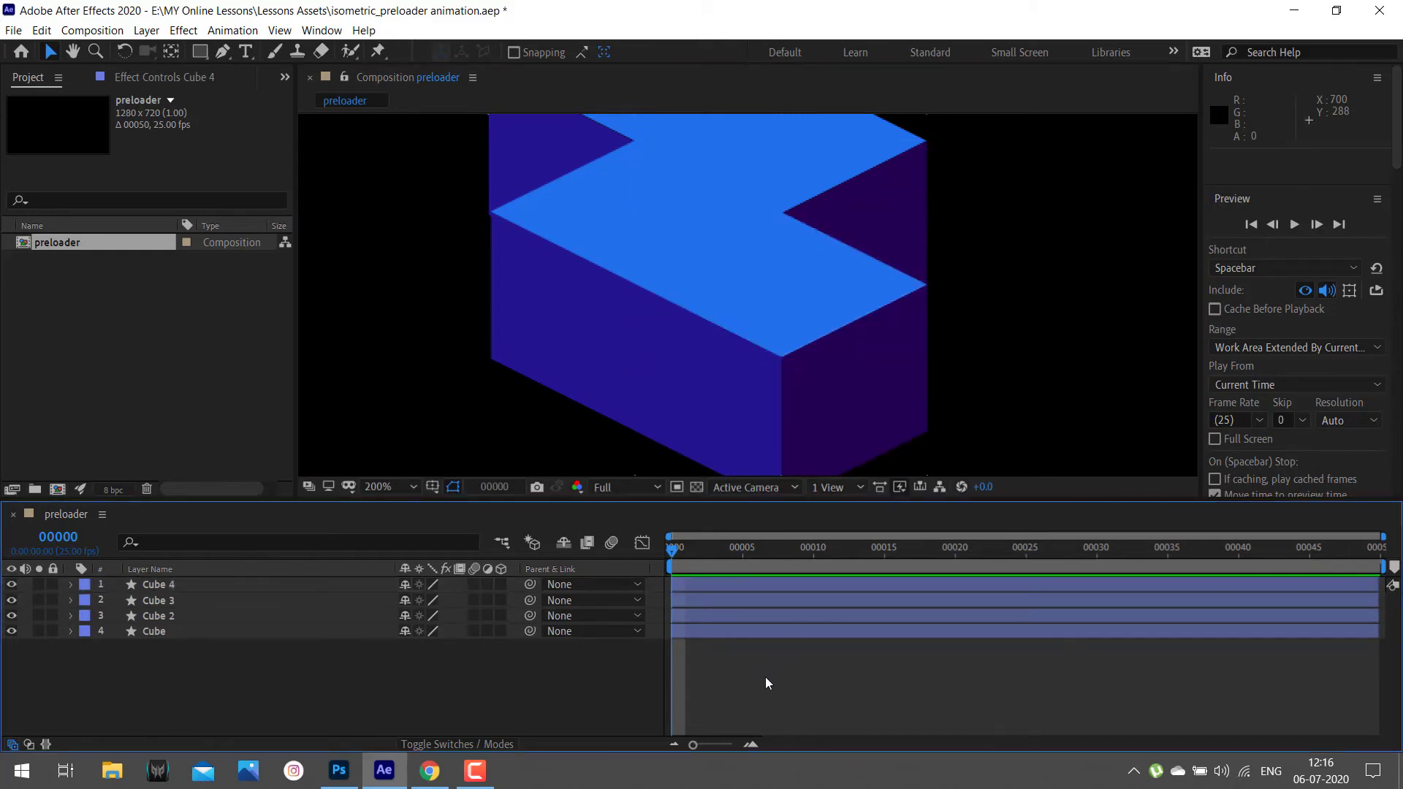
click(394, 485)
click(401, 183)
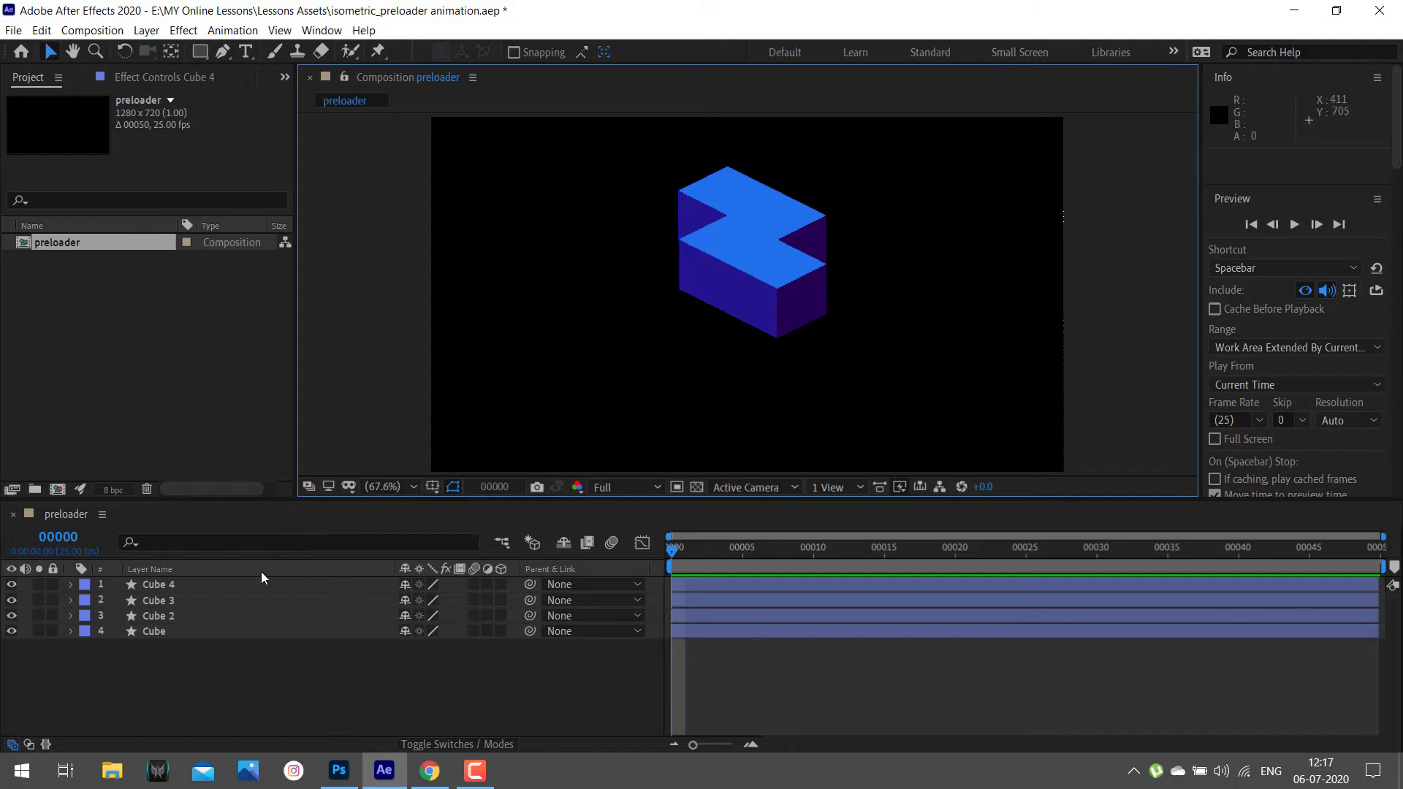
- Select all four cube layers, show Position, and set Position keyframes at frame 0
click(177, 589)
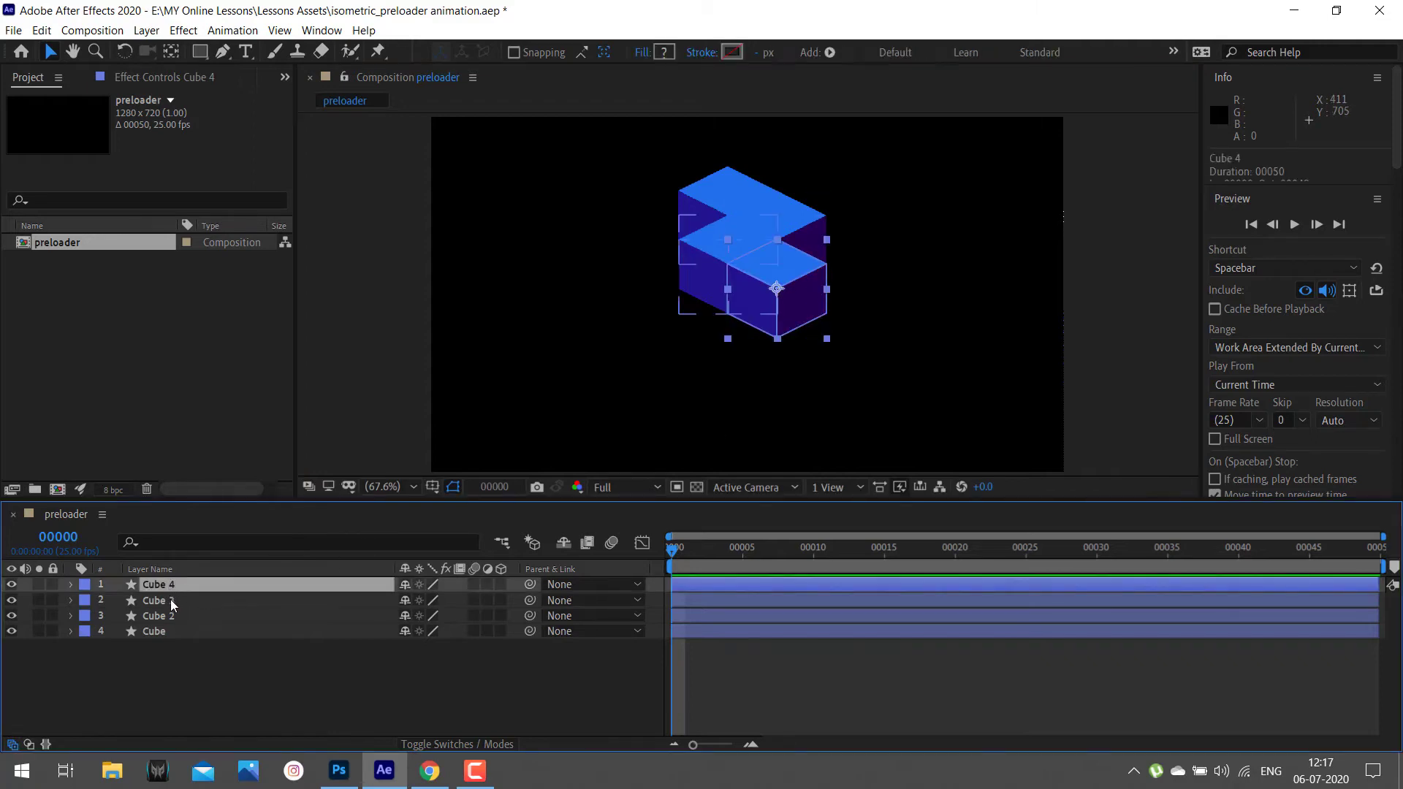
shift+click(165, 633)
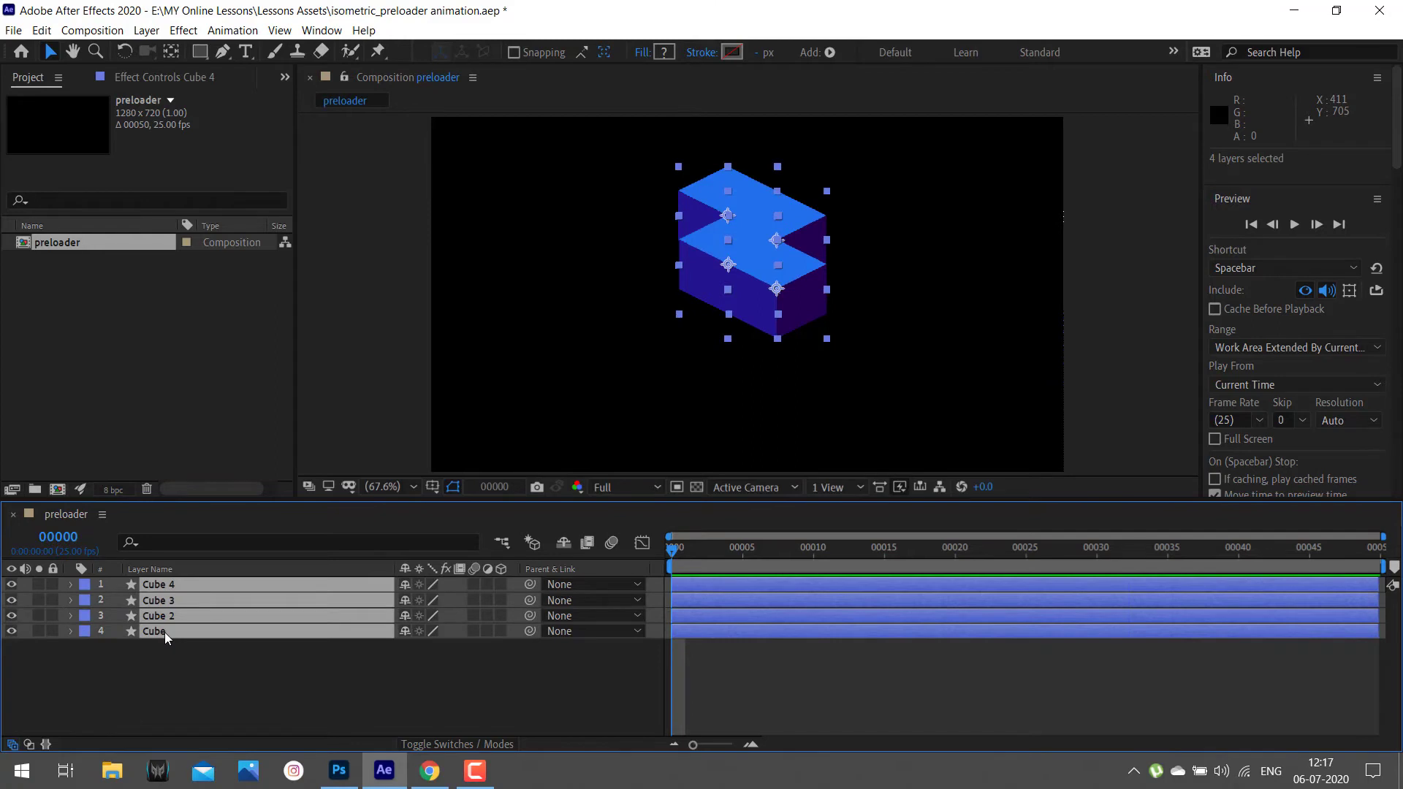
key(p)
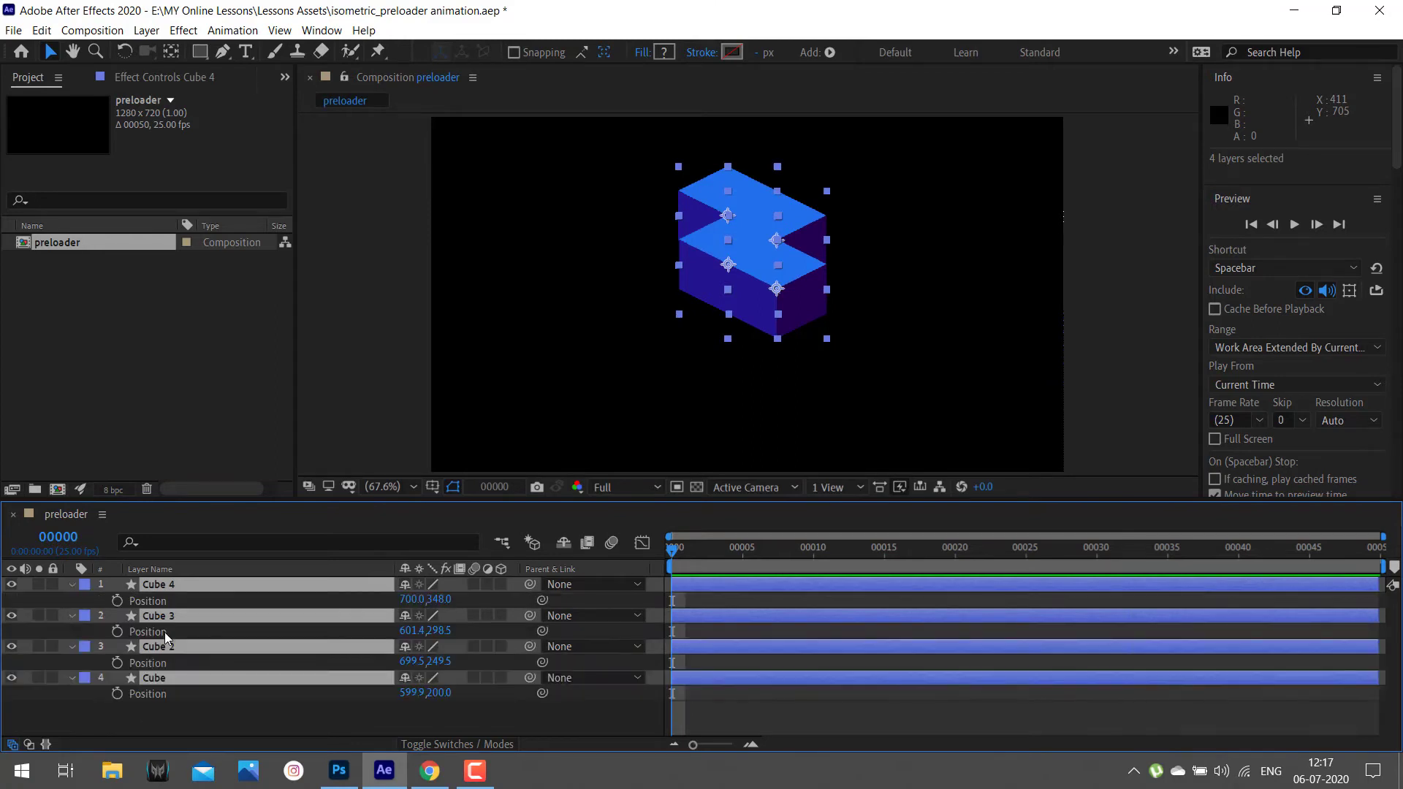
click(117, 602)
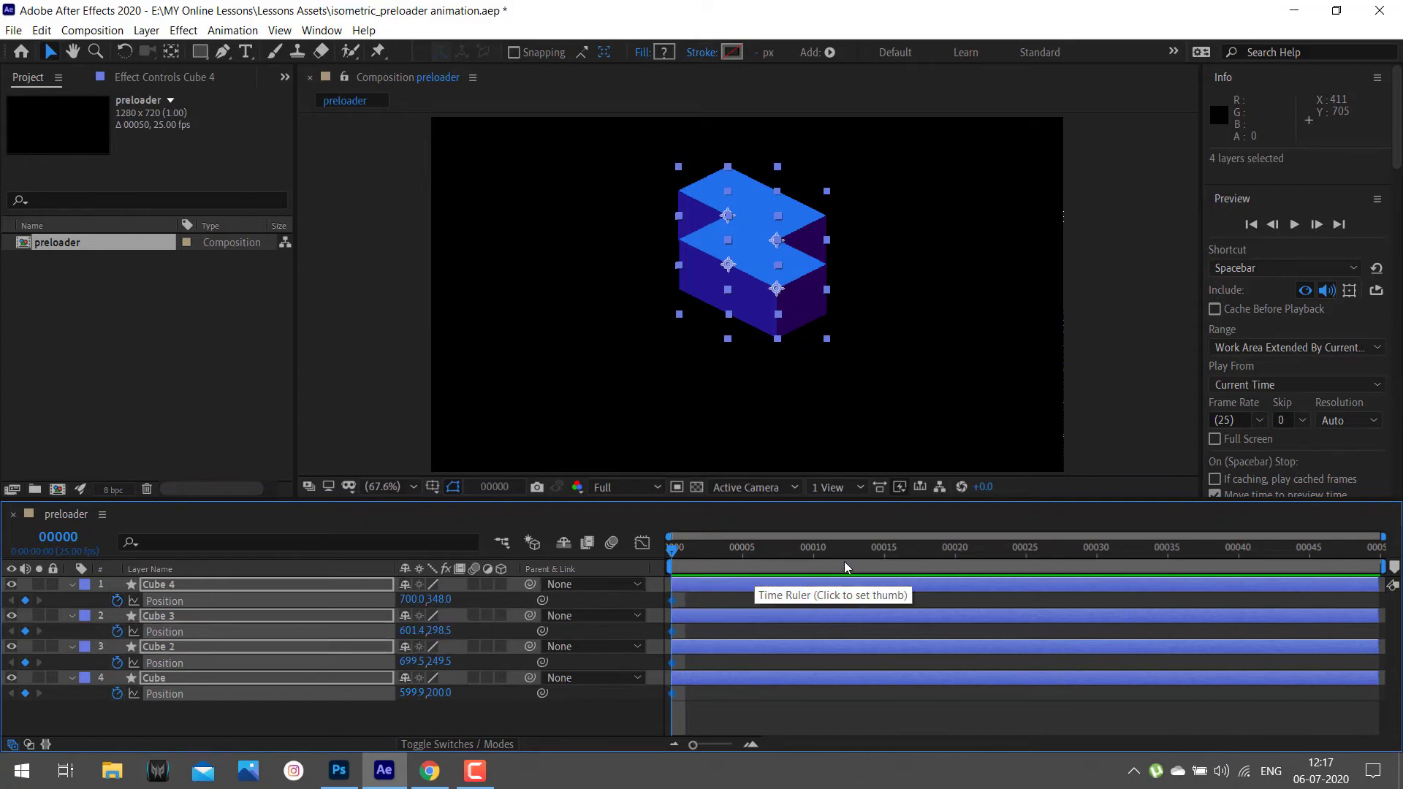
- At frame 10, with the grid on, move Cube and Cube 2 up-right, Cube 2 to 800,300
click(815, 556)
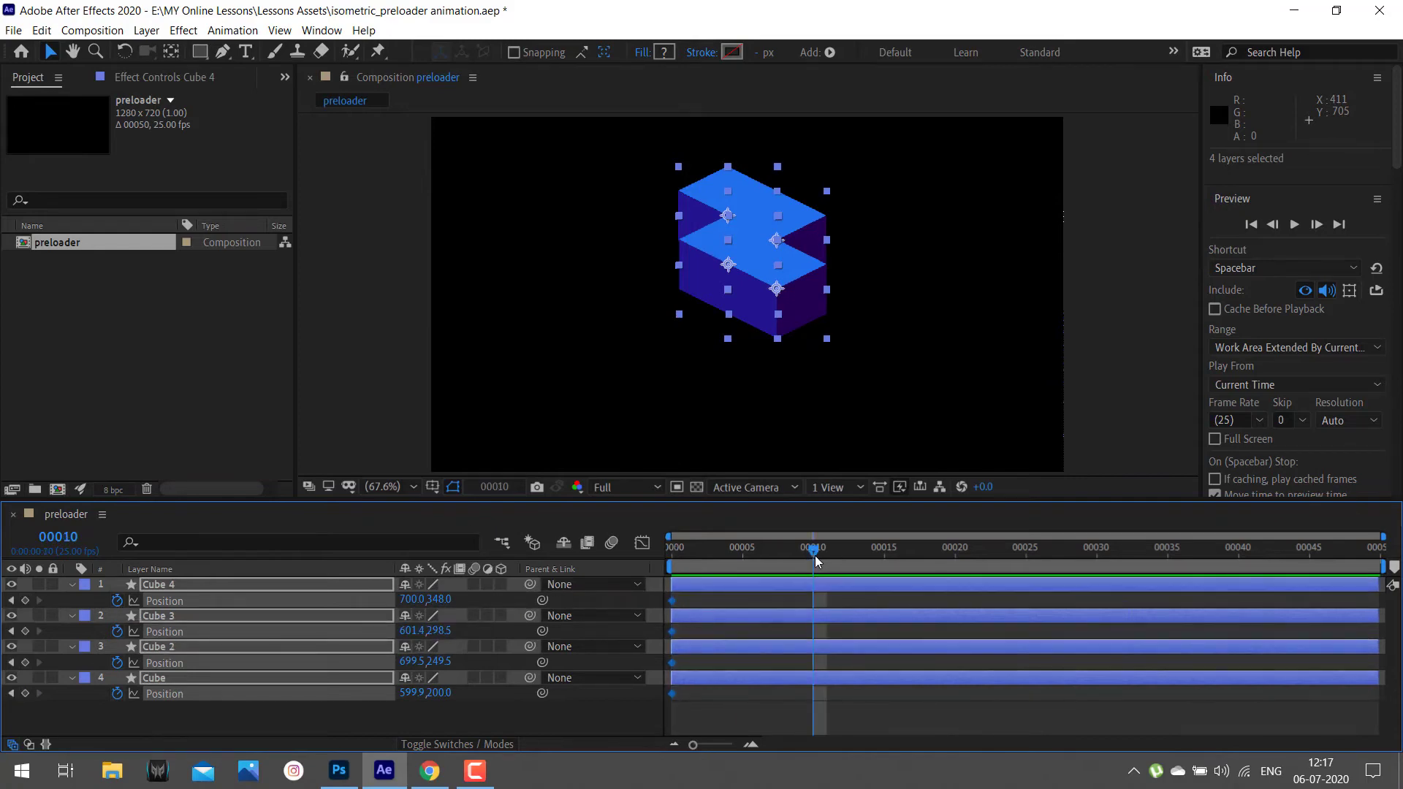
click(842, 597)
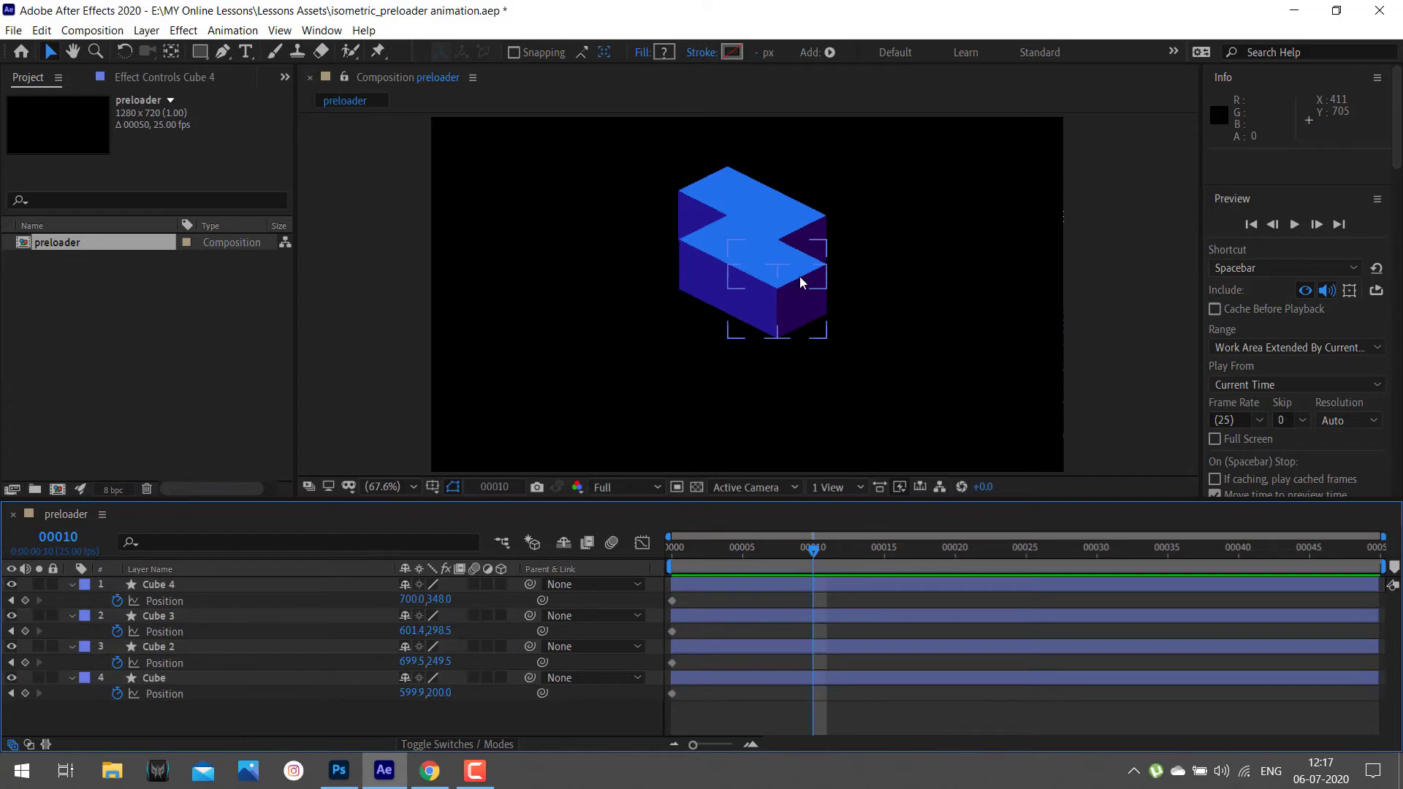
click(716, 190)
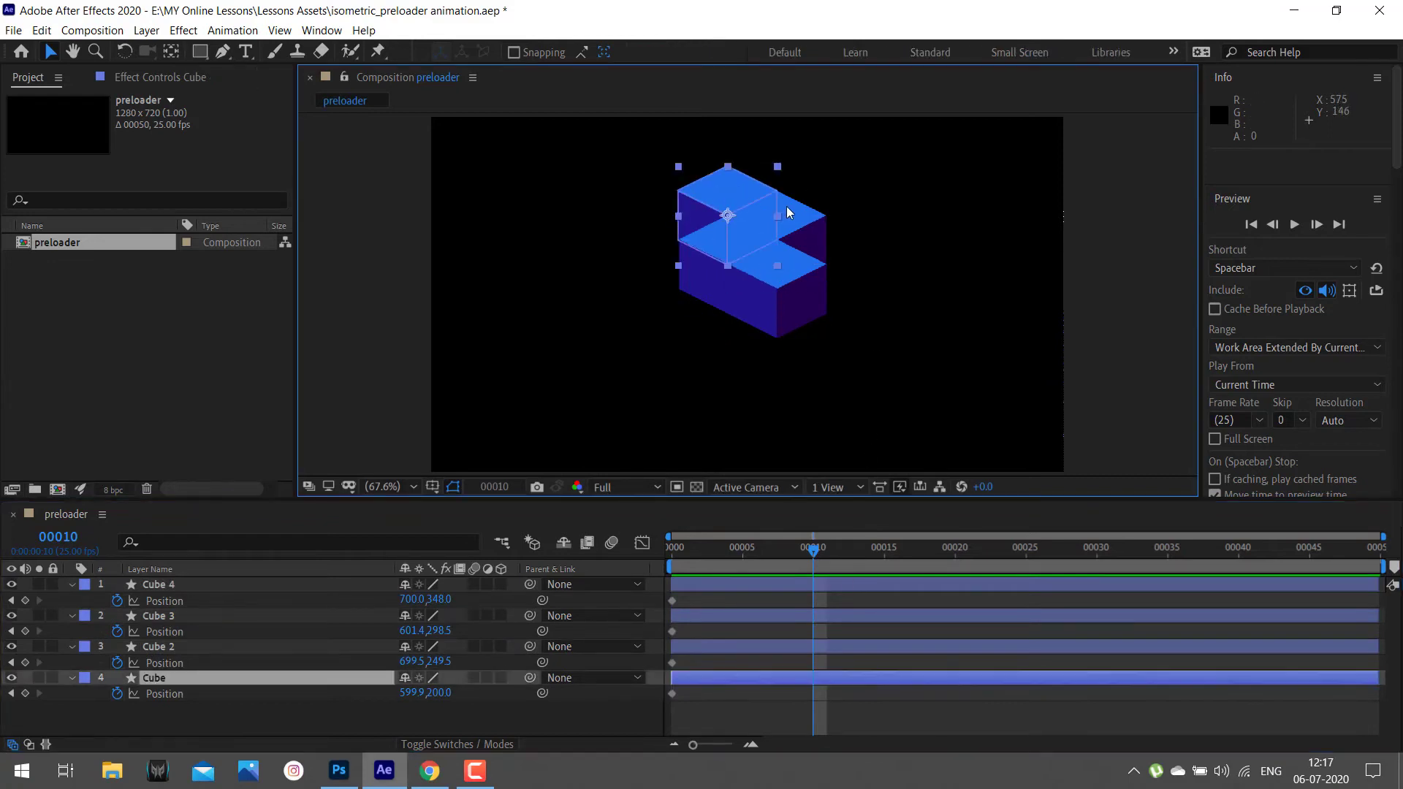
shift+click(796, 223)
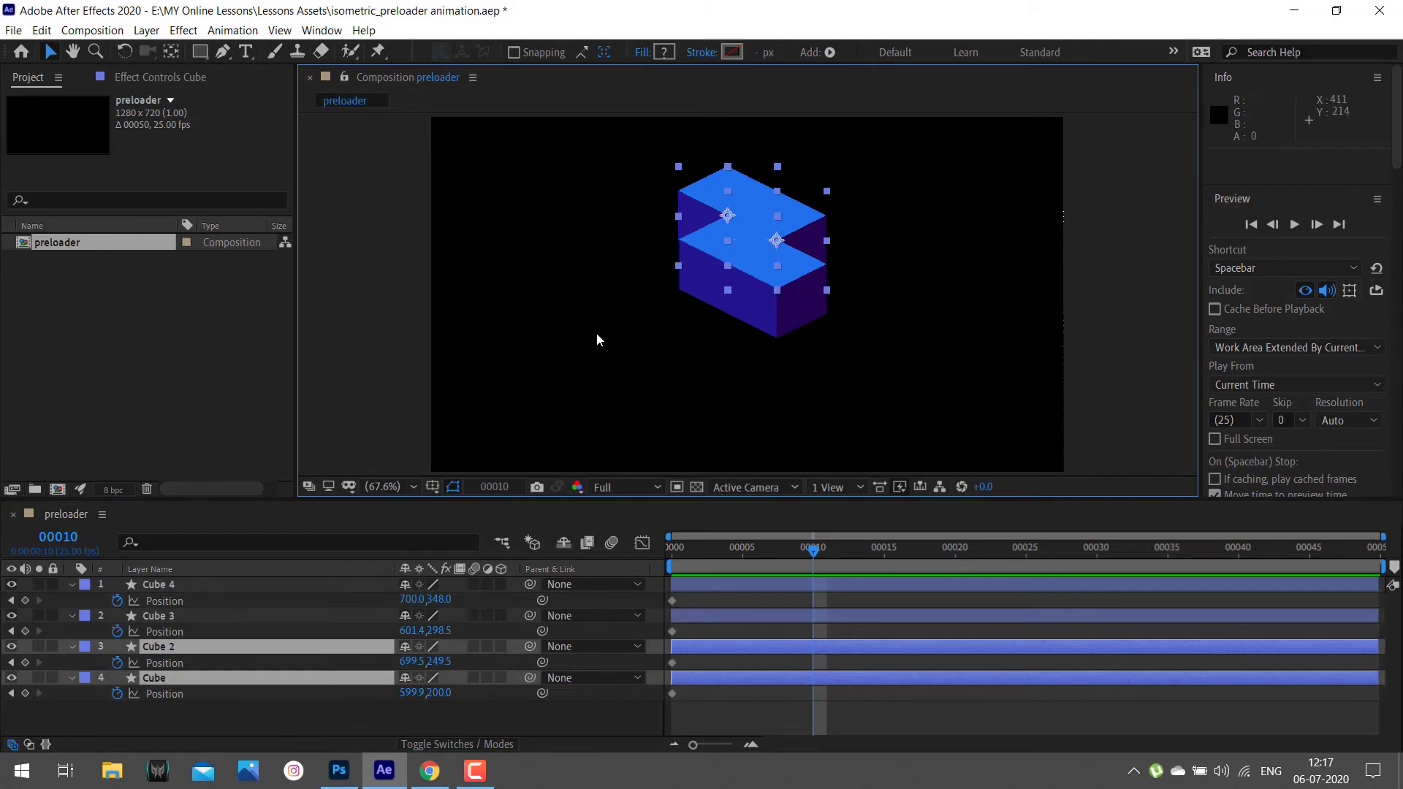
click(432, 488)
click(459, 547)
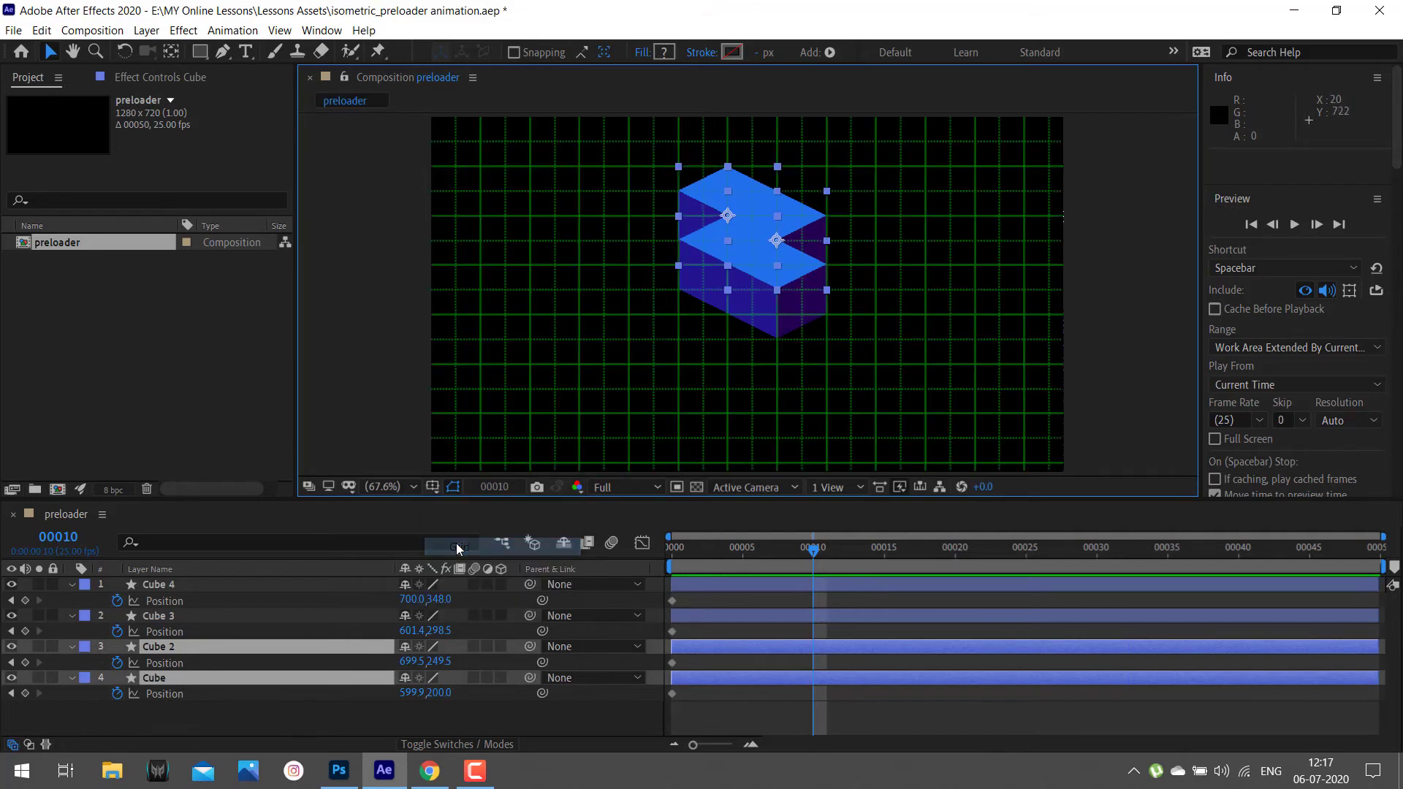
drag(794, 223, 841, 246)
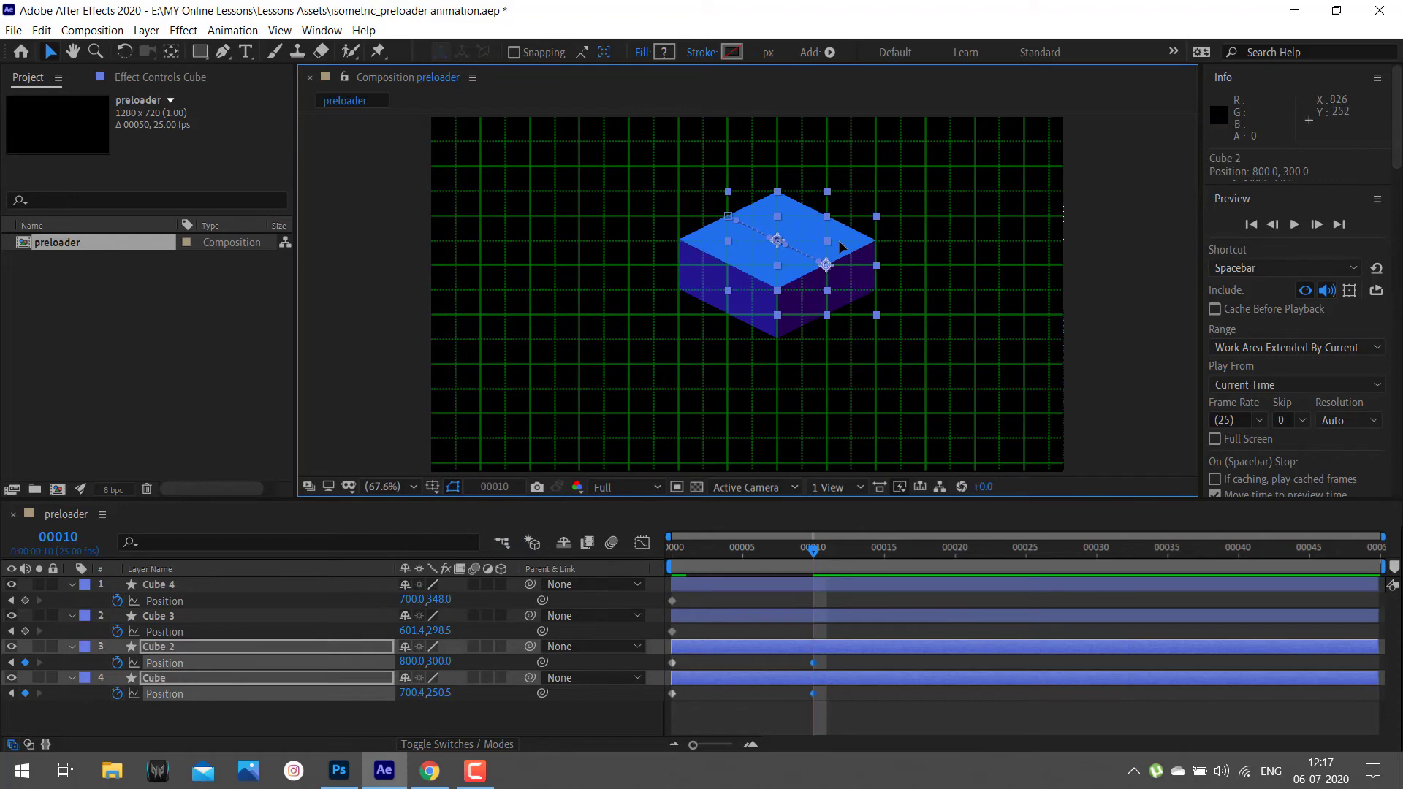
- Move Cube 3 and Cube 4 up-left to form the Z, Cube 4 at 600,300, then hide the grid
click(335, 615)
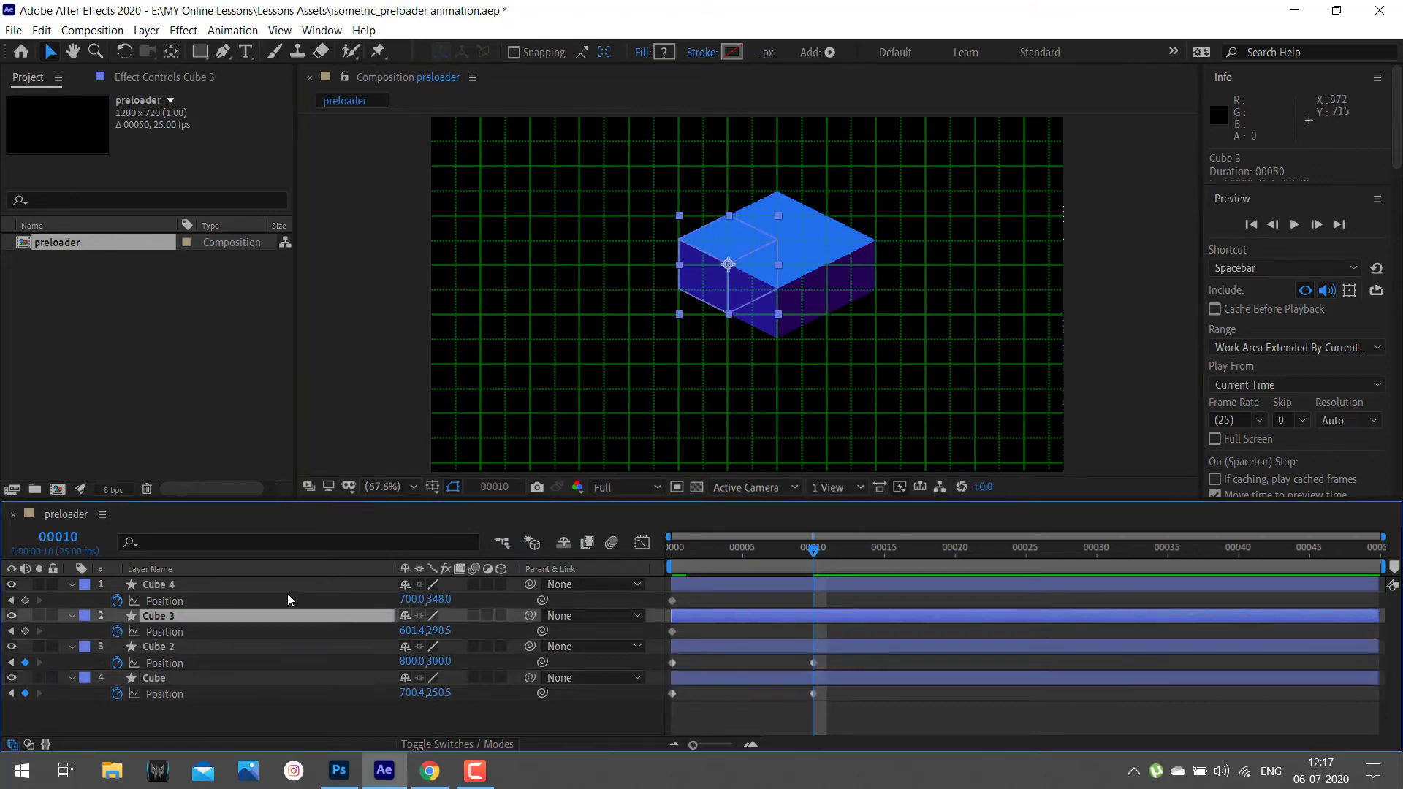
ctrl+click(285, 589)
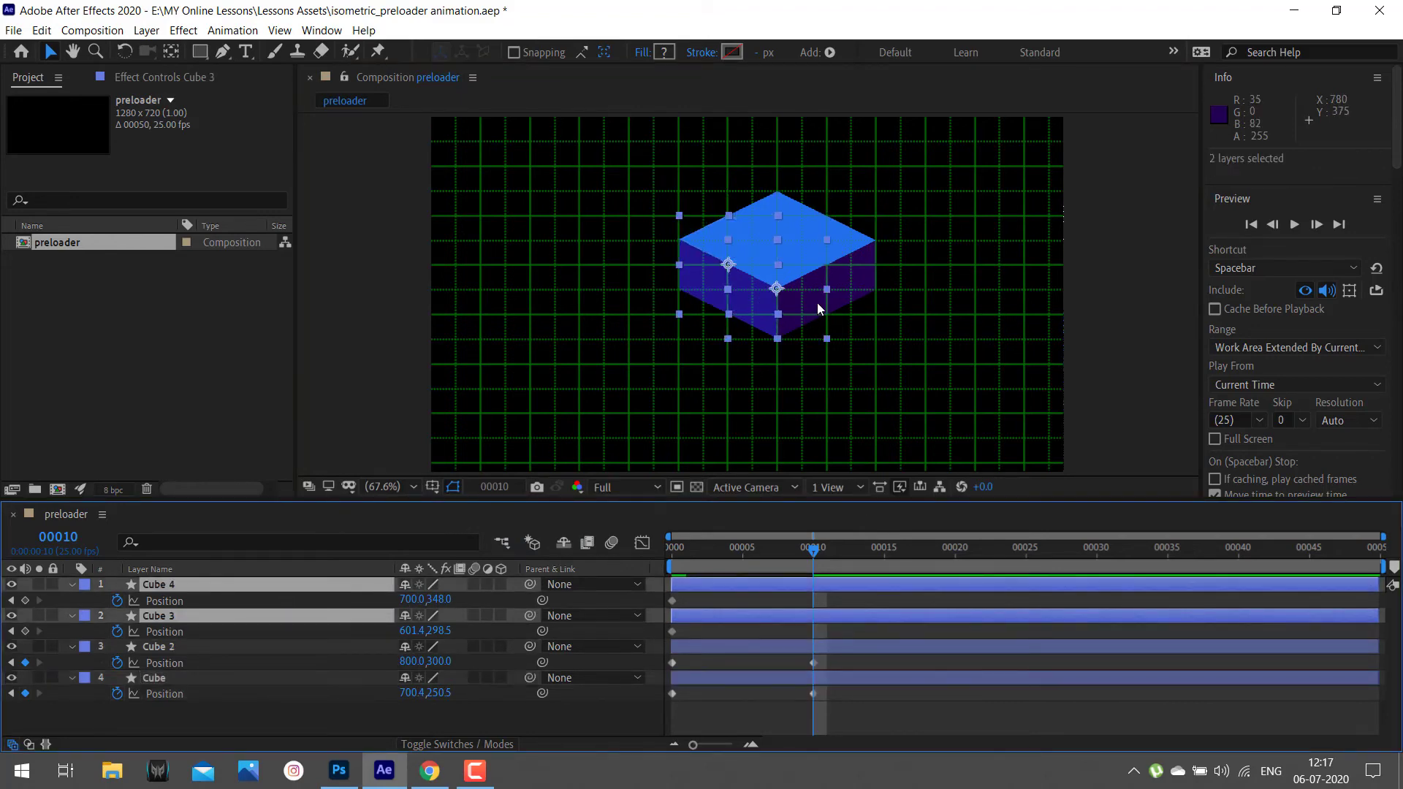
drag(817, 303, 773, 285)
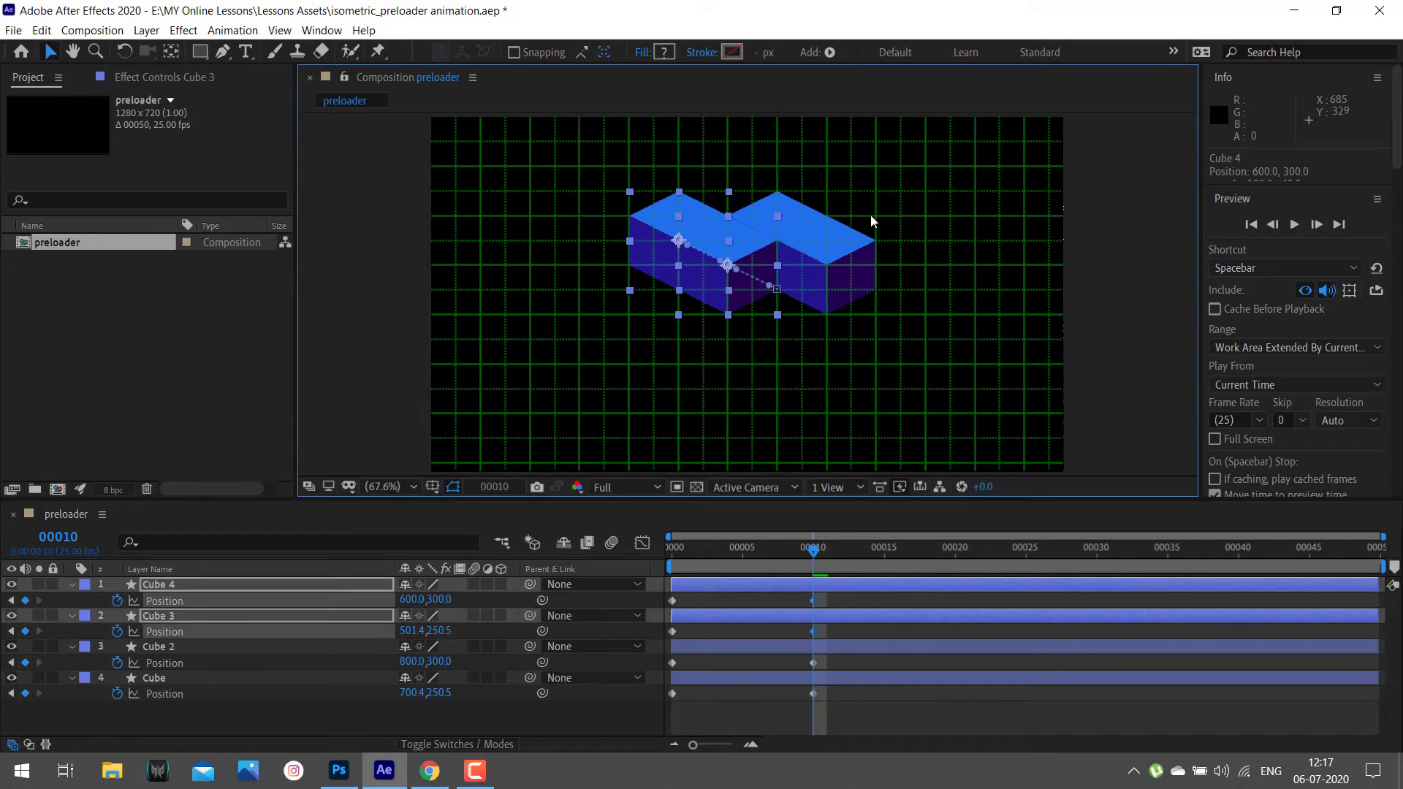
key(z)
click(786, 252)
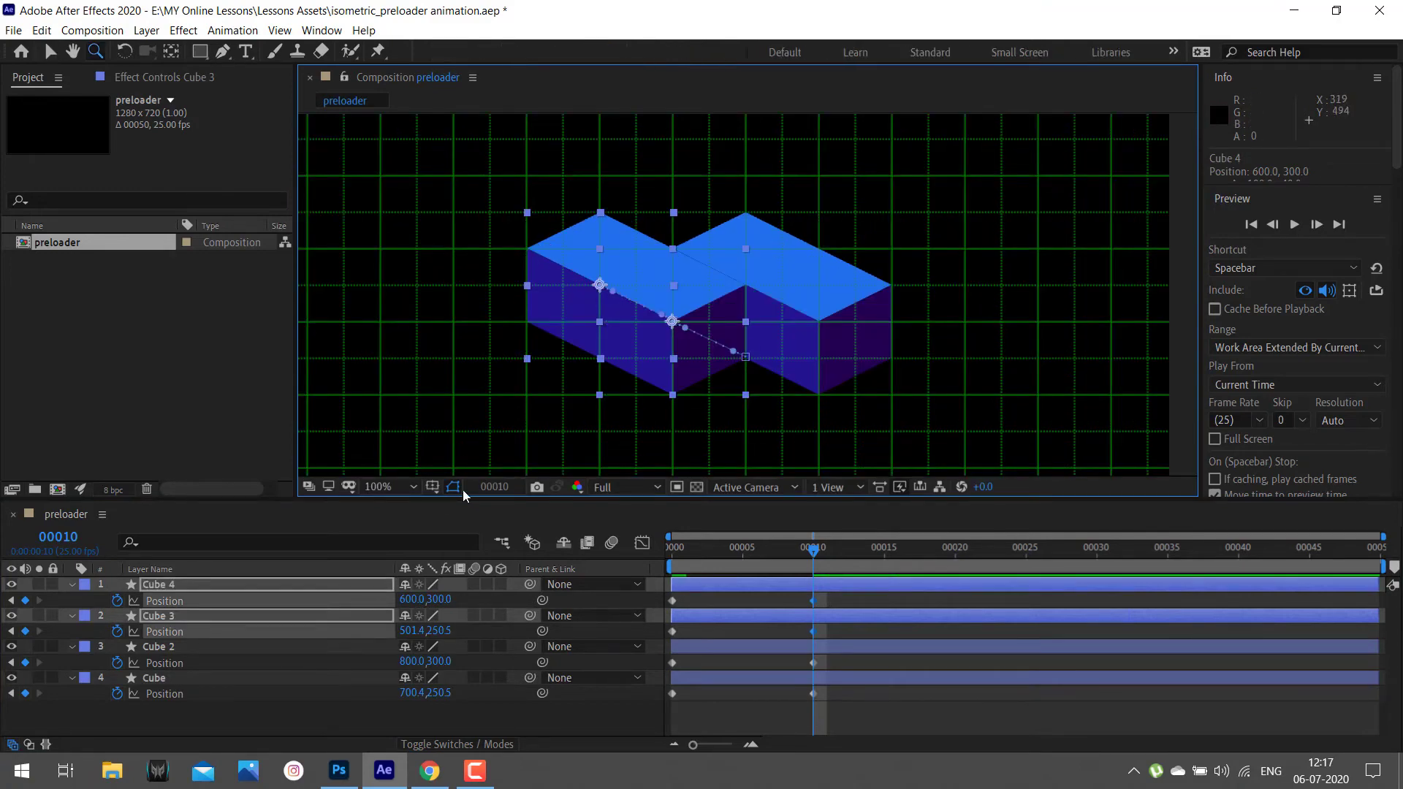
click(433, 487)
click(457, 546)
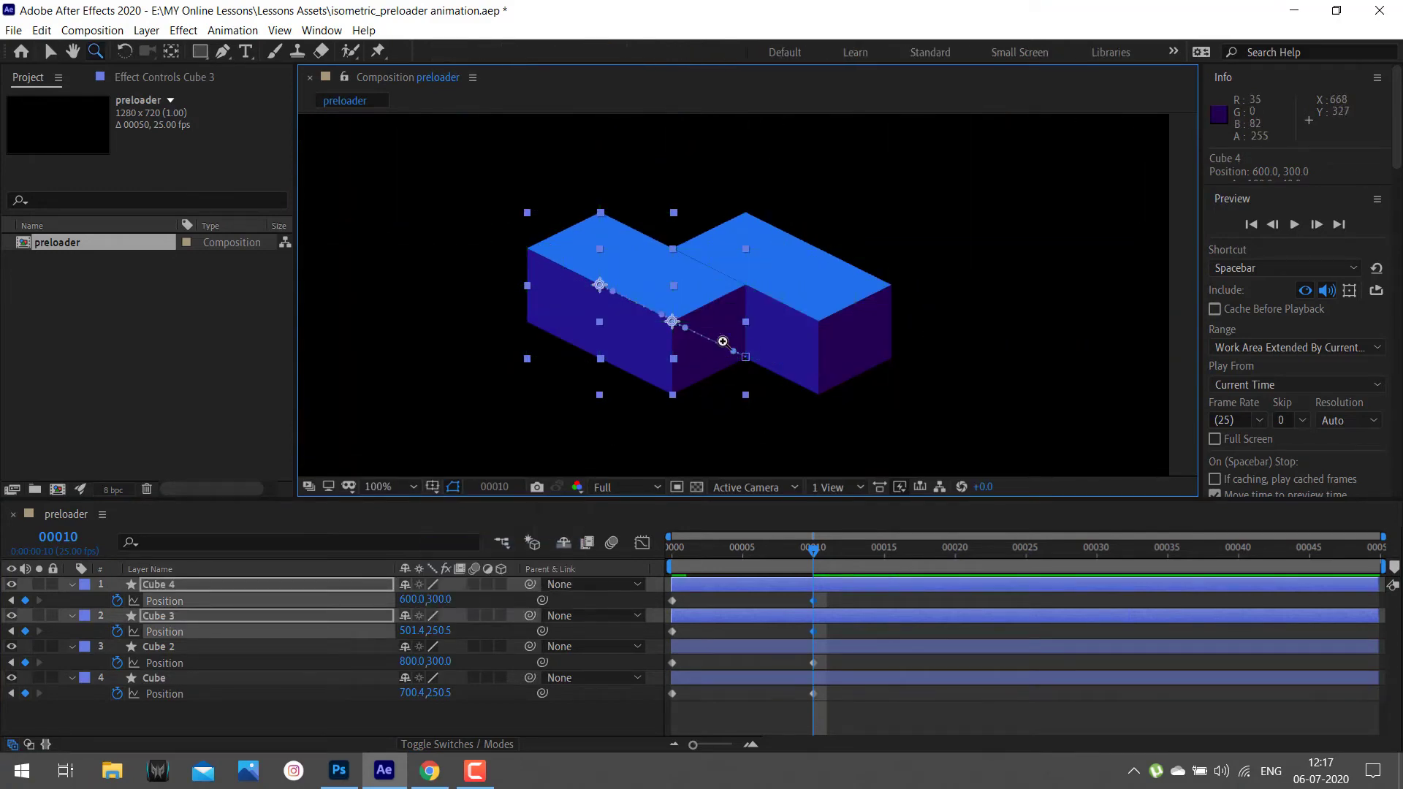
- Inspect Cube 4's and Cube 3's Position keyframes and preview frame 00002 zoomed to 200%
click(365, 716)
click(205, 601)
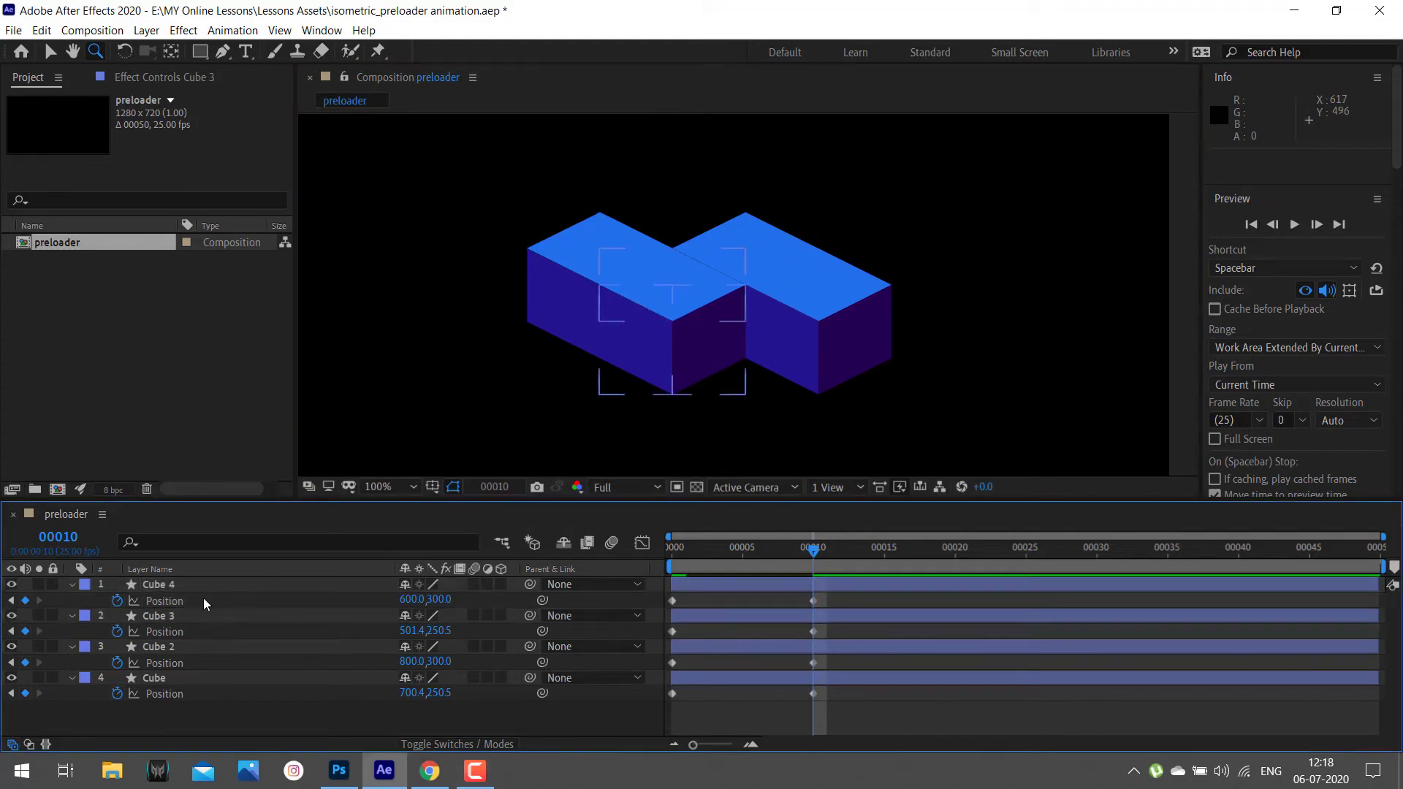
click(179, 591)
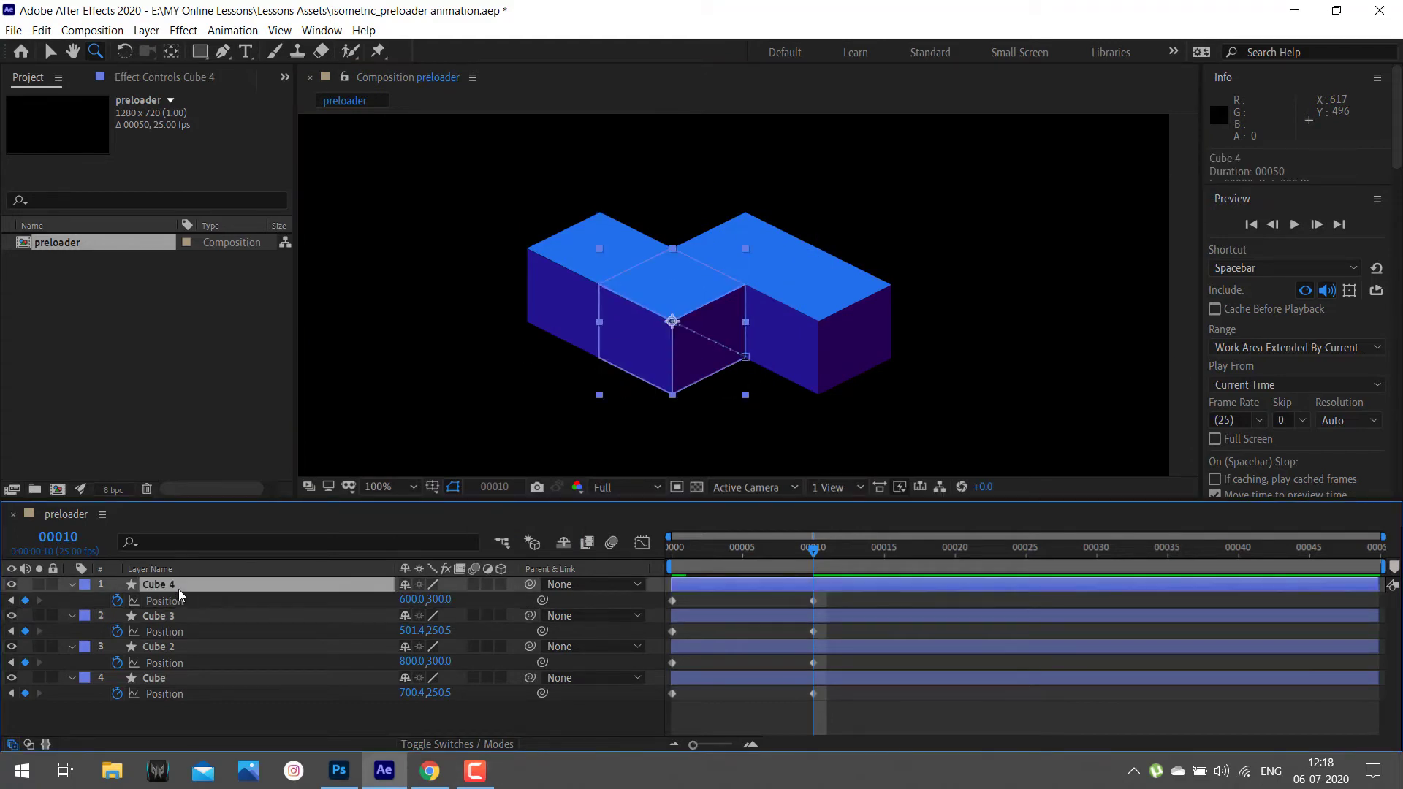
click(51, 50)
click(672, 322)
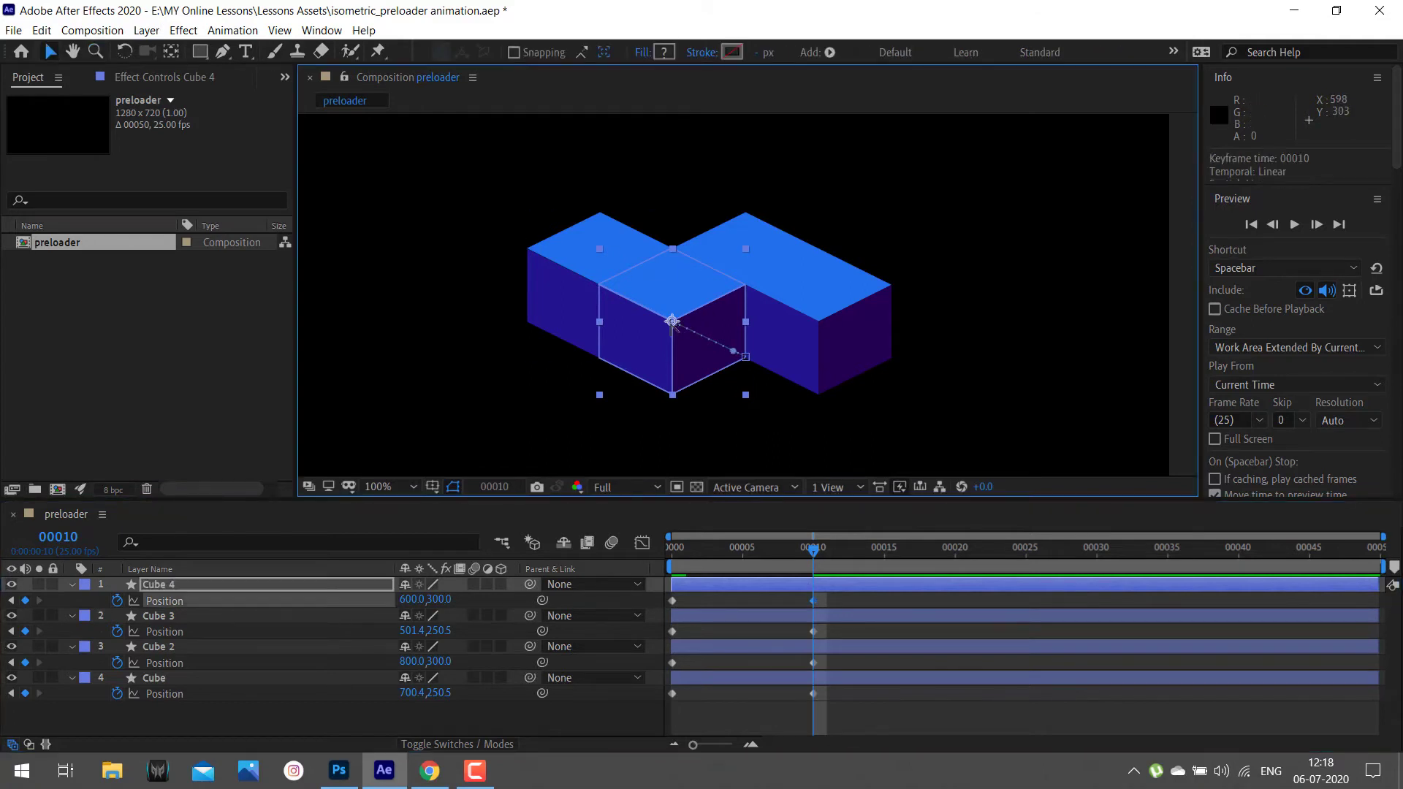
click(745, 356)
click(217, 615)
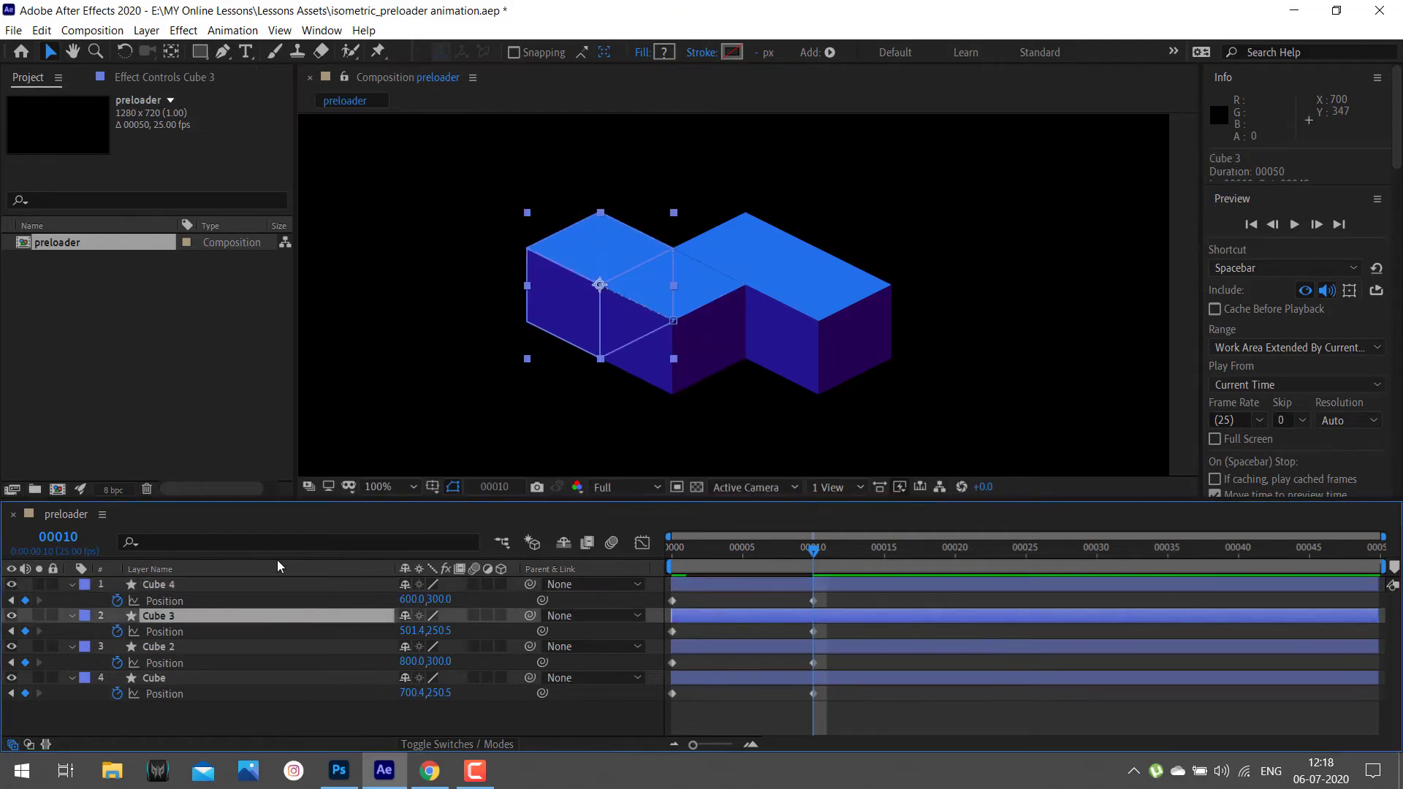
key(shift+slash)
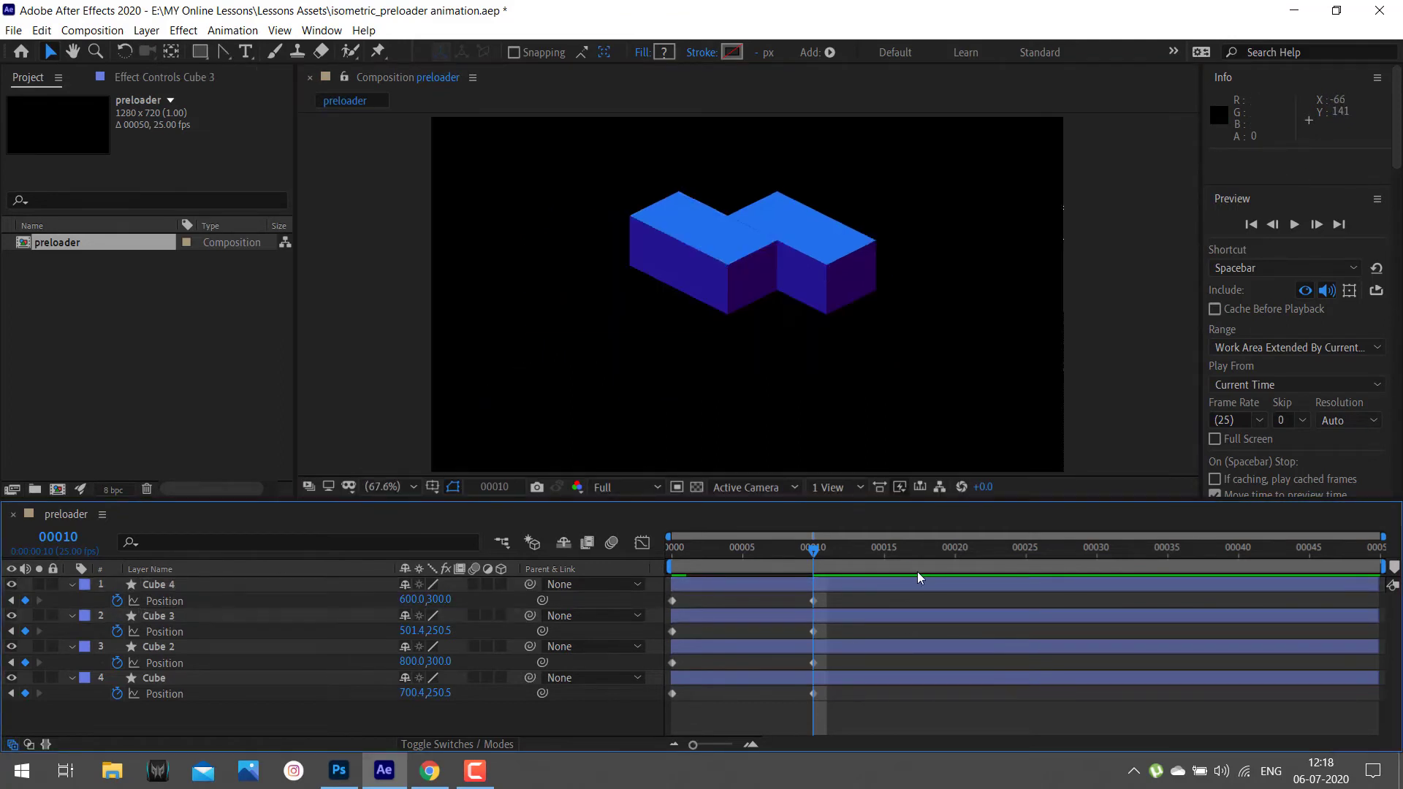
mouse_move(813, 548)
mouse_down()
mouse_move(700, 553)
mouse_move(815, 554)
mouse_up()
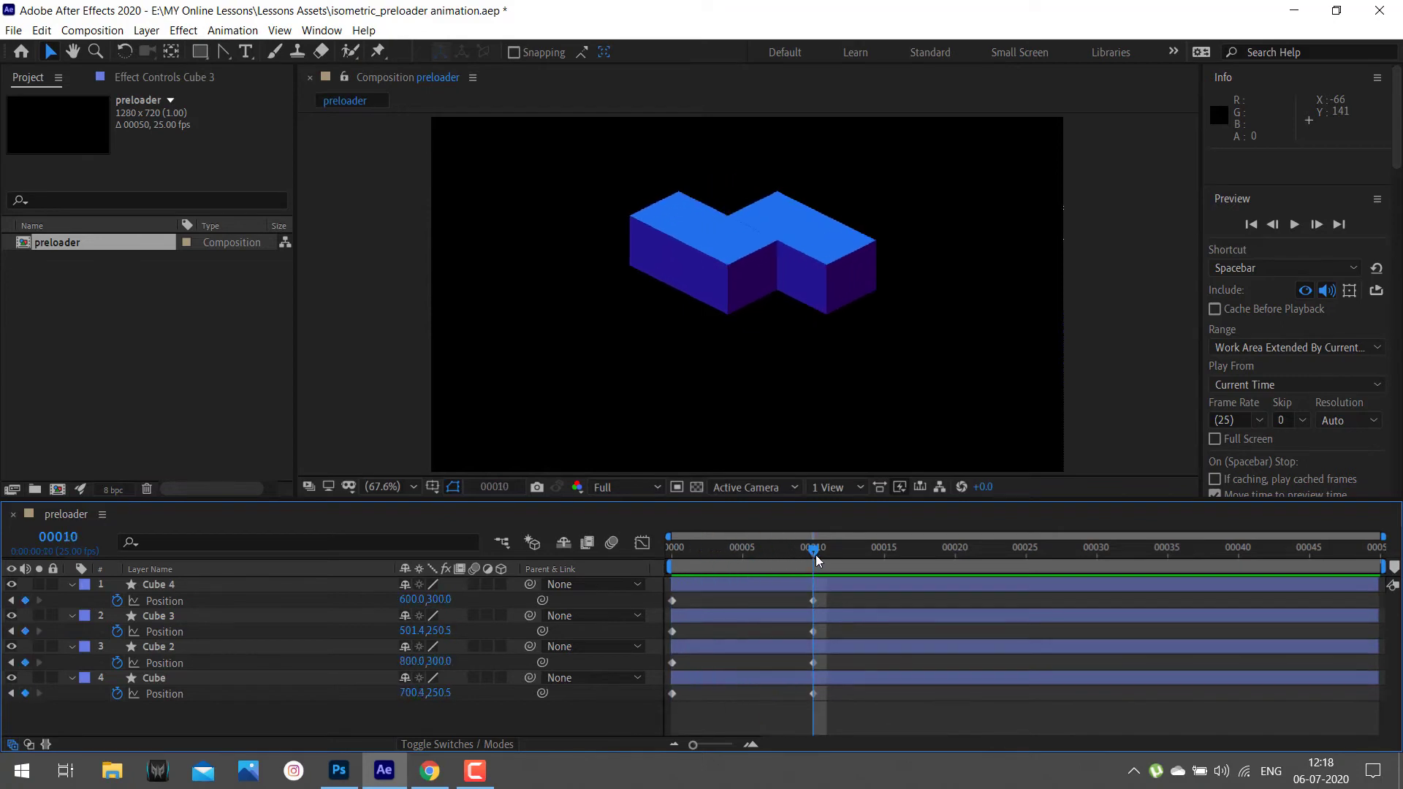
key(z)
click(751, 251)
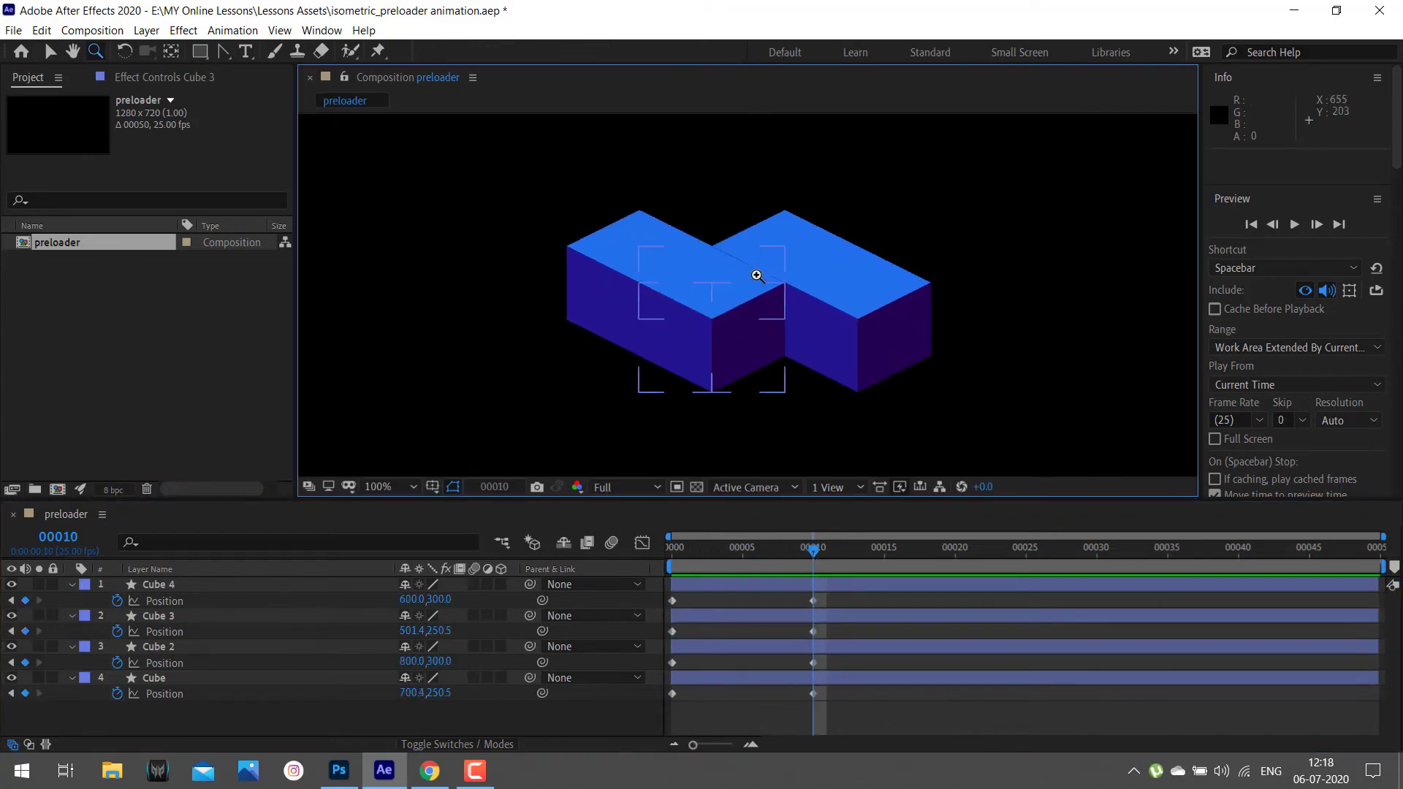
- Nudge Cube 3 and Cube 4's frame-10 keyframes 1px right to 502.4,250.5 and 601.5,300, then fit the view
key(v)
click(669, 370)
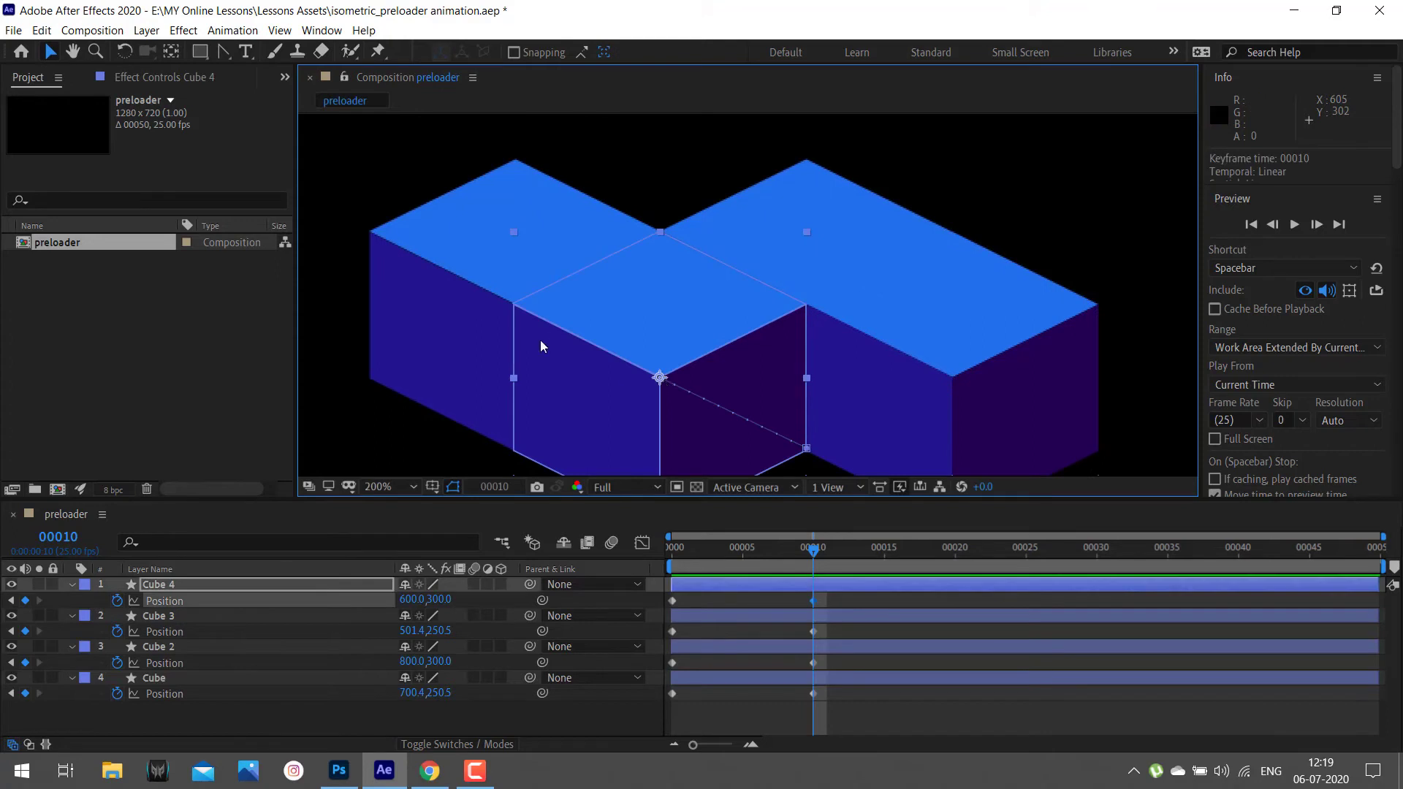
shift+click(431, 306)
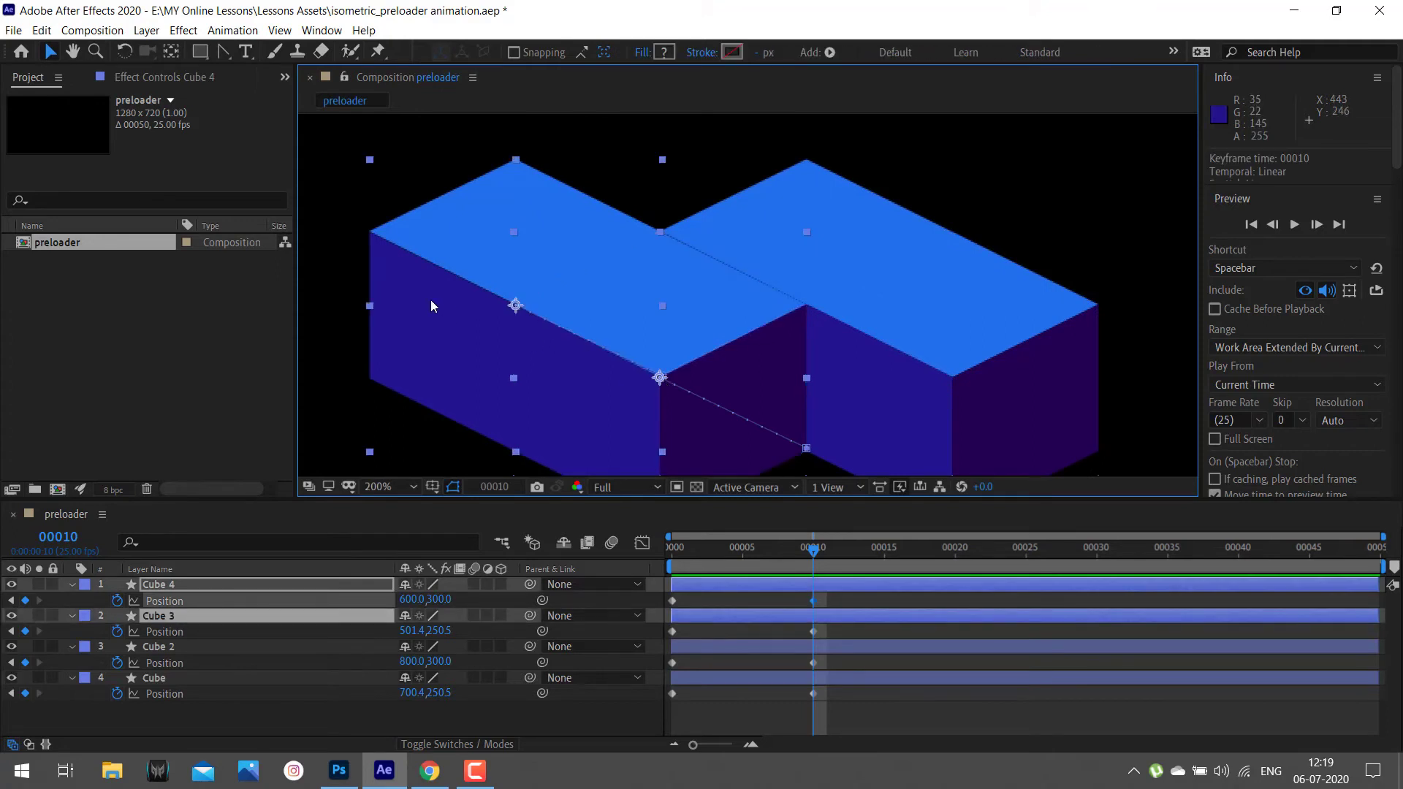
key(Right)
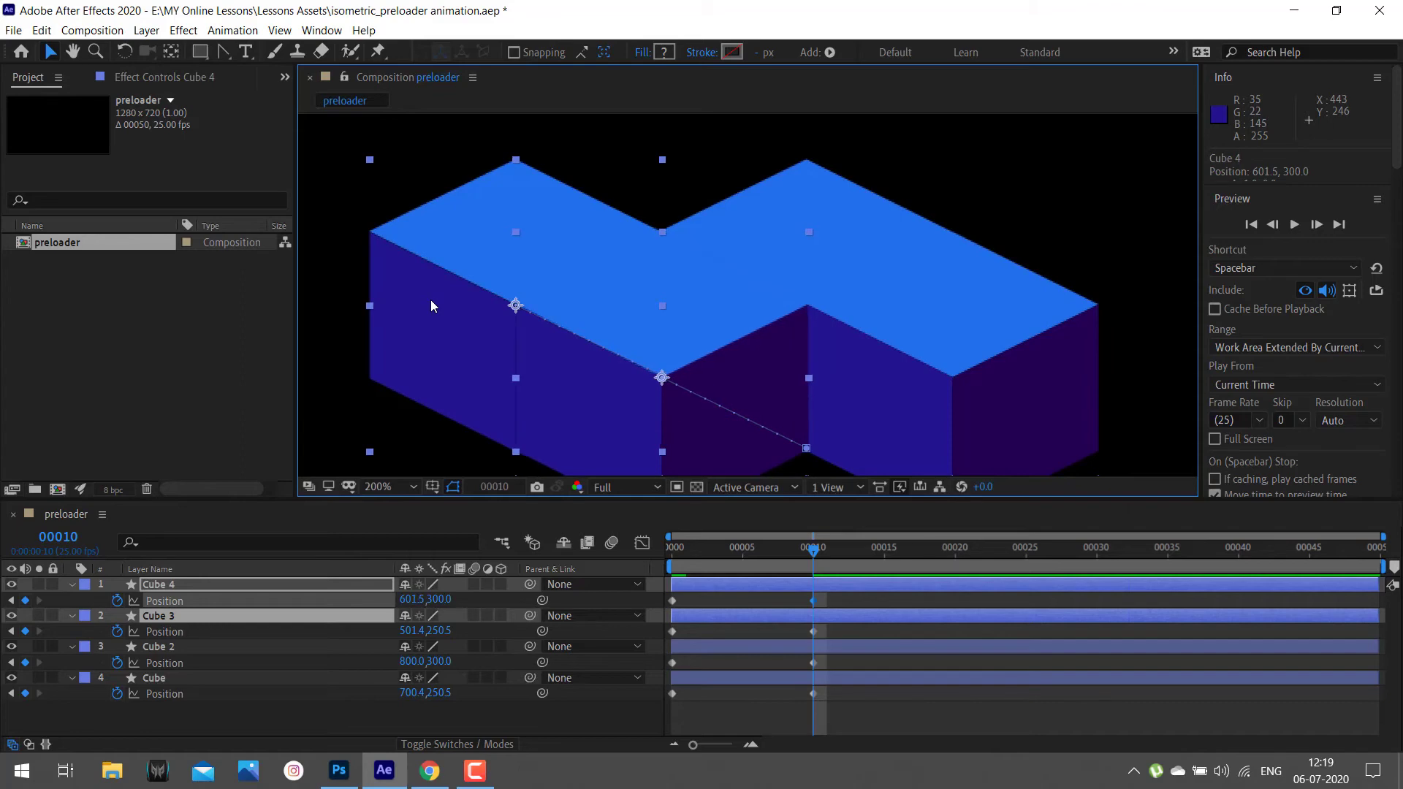
key(Left)
shift+click(815, 635)
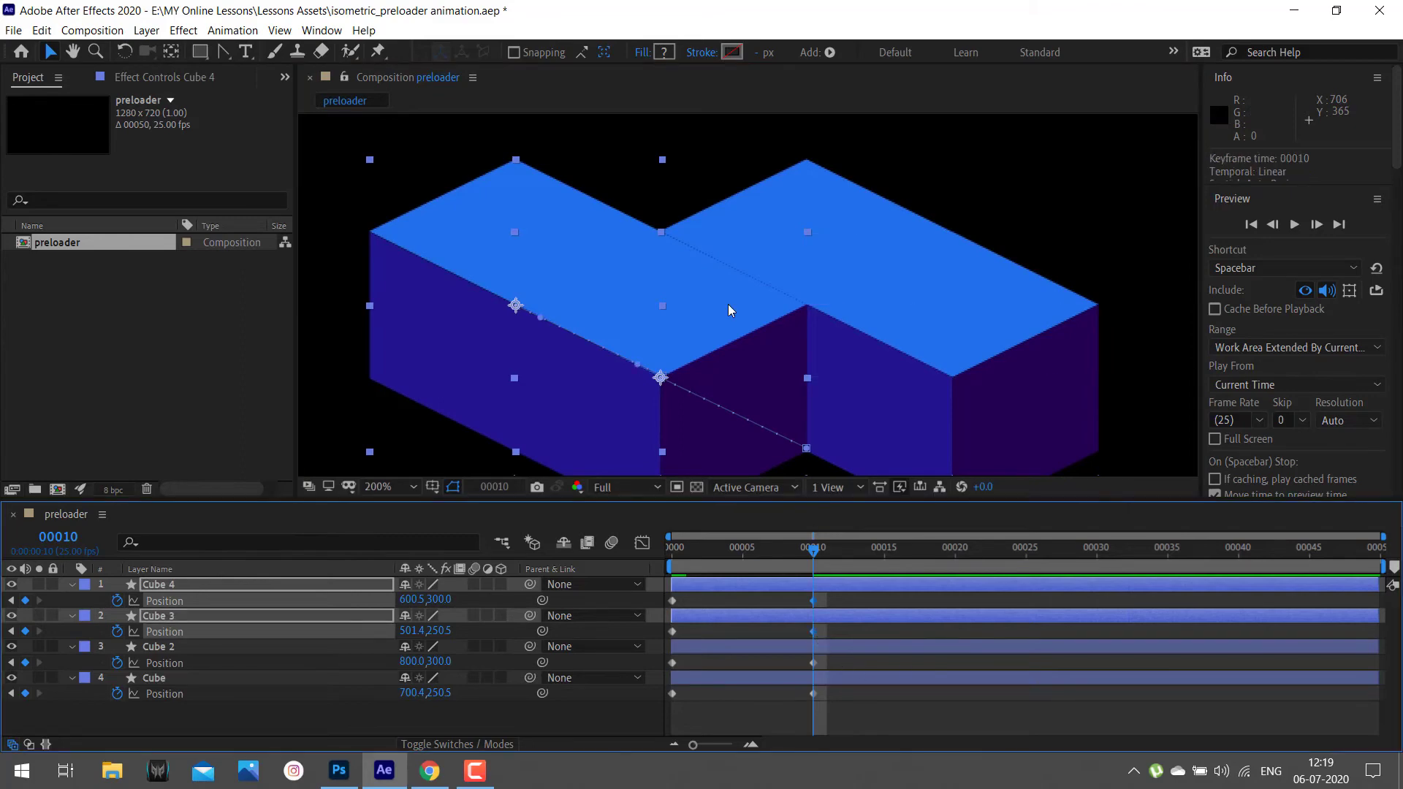
key(Right)
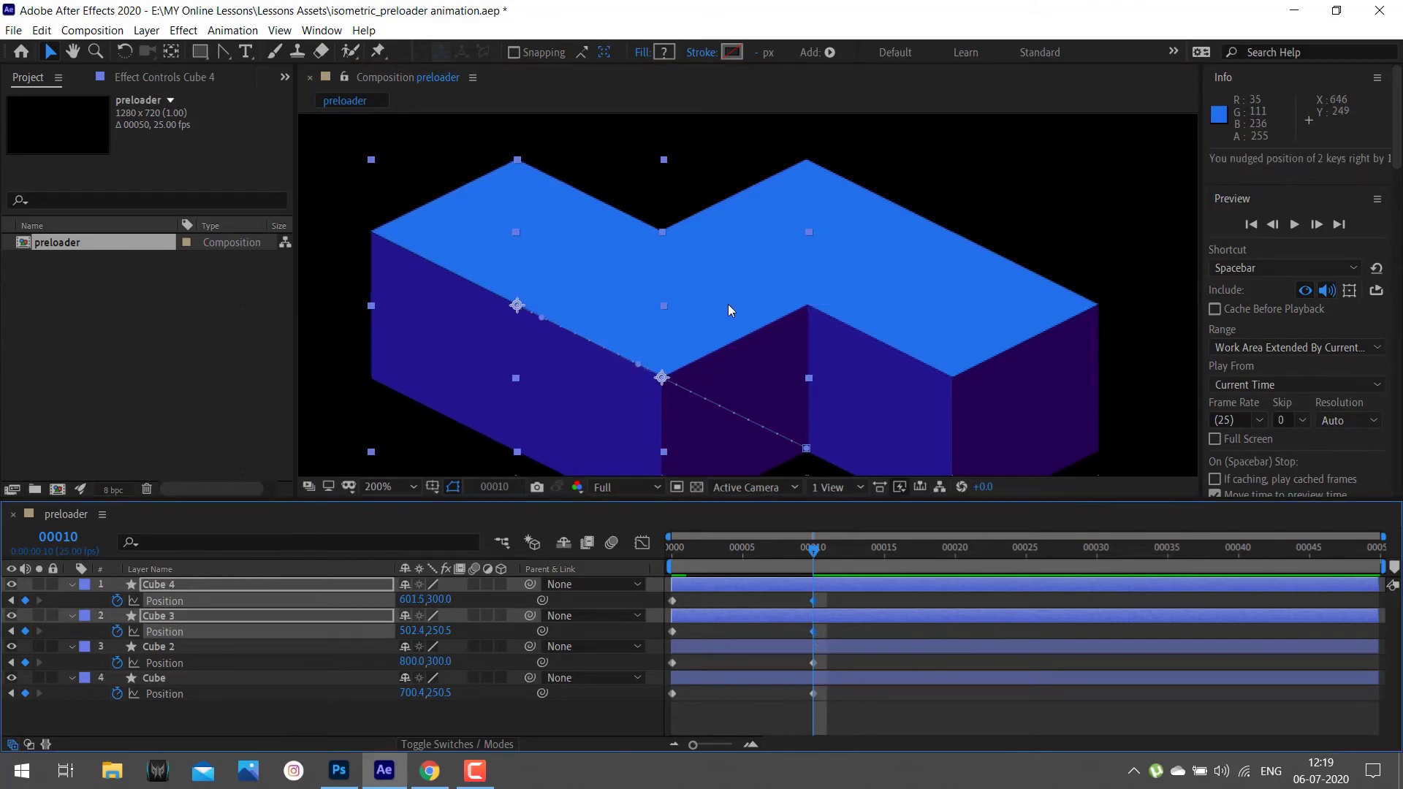
click(391, 486)
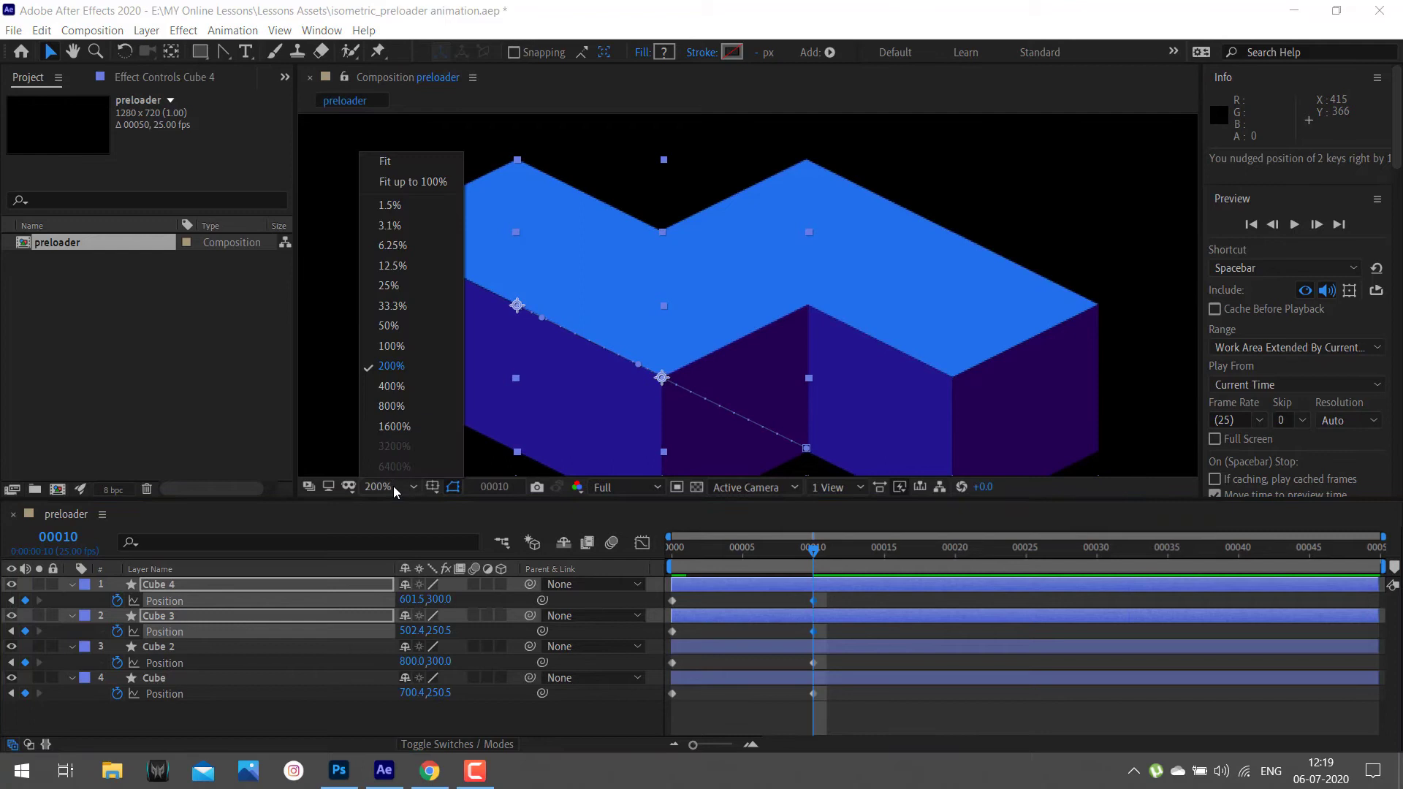
click(399, 178)
- Undo a trial move of Cube 2 so it stays at 800.0,300.0, and reselect the Cube 2 layer
click(902, 704)
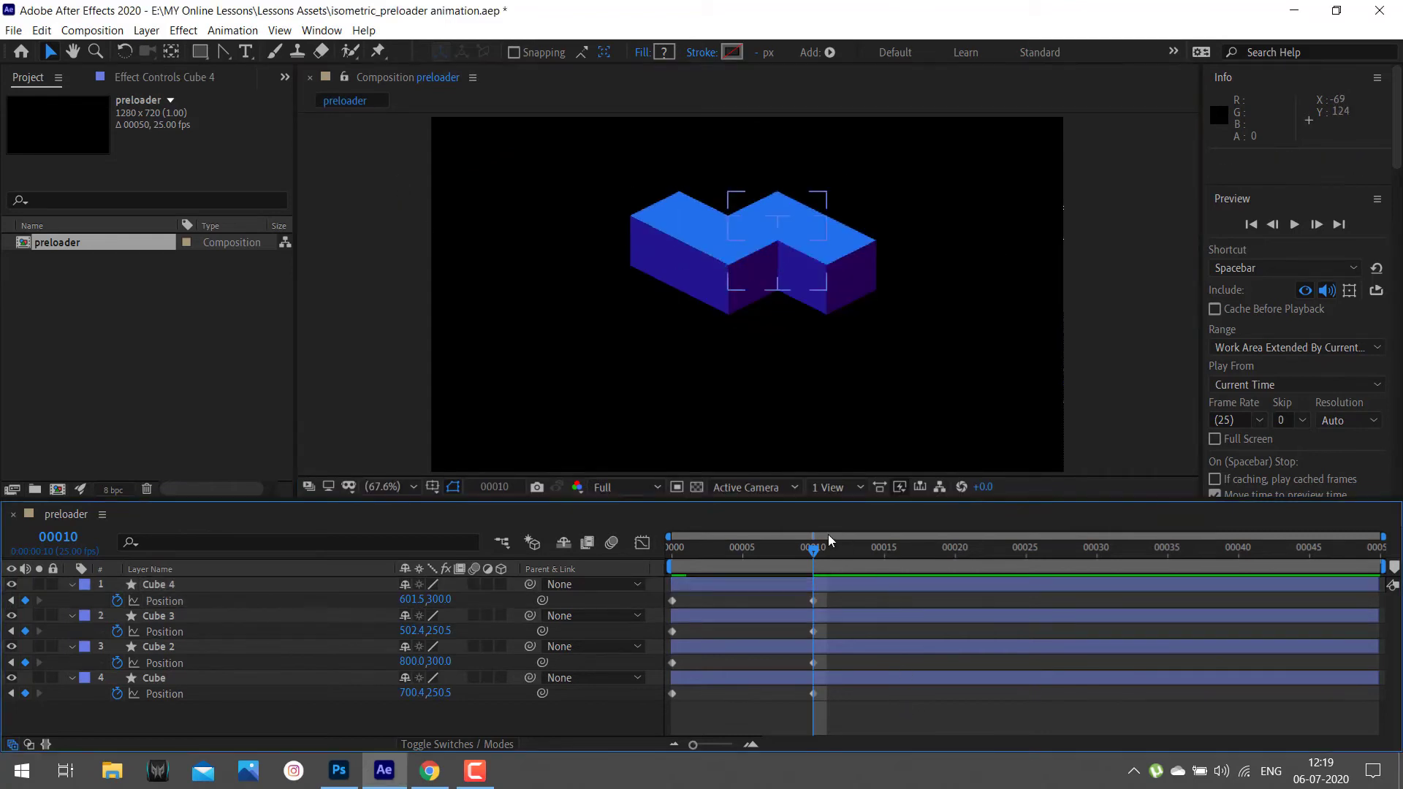
mouse_move(827, 540)
mouse_down()
mouse_move(721, 567)
mouse_move(817, 560)
mouse_up()
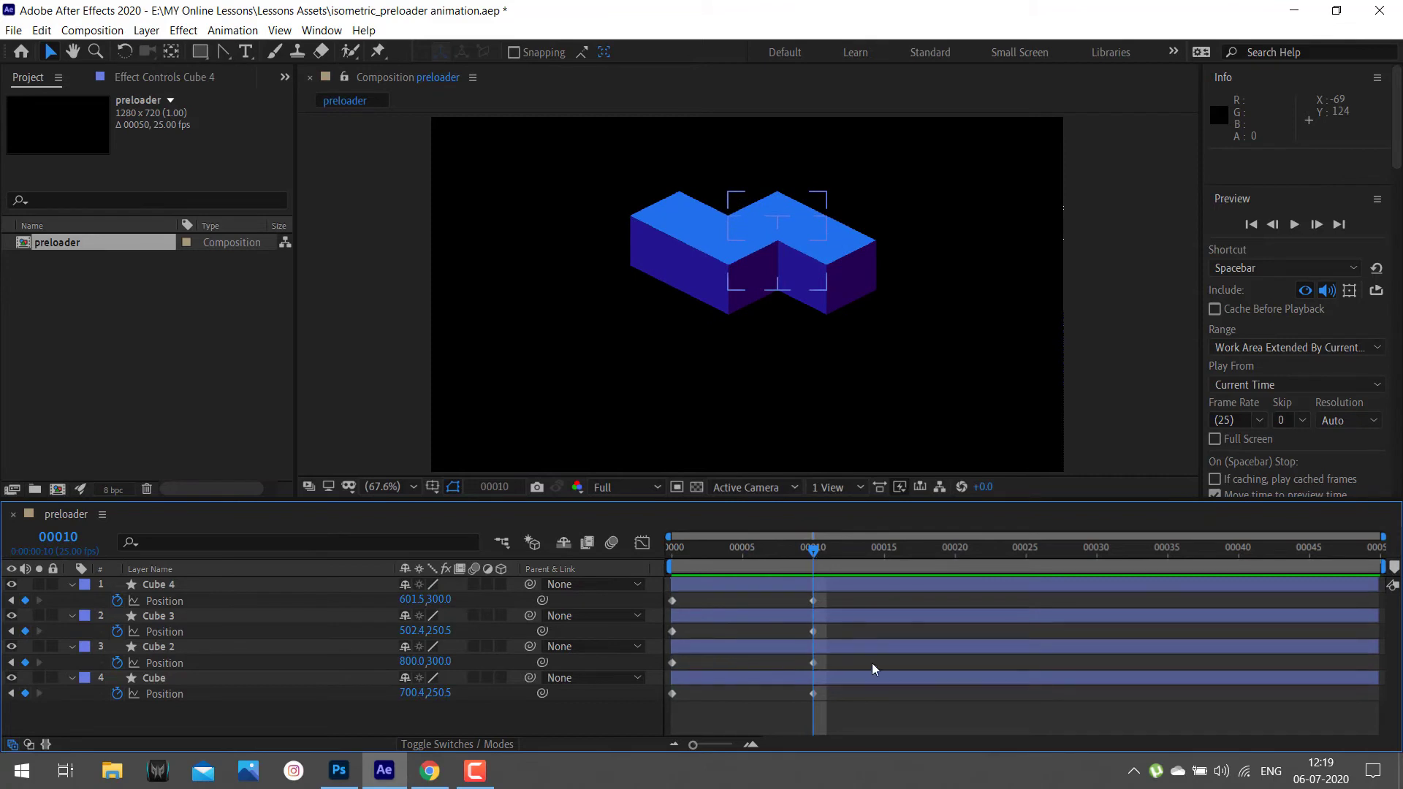
click(836, 282)
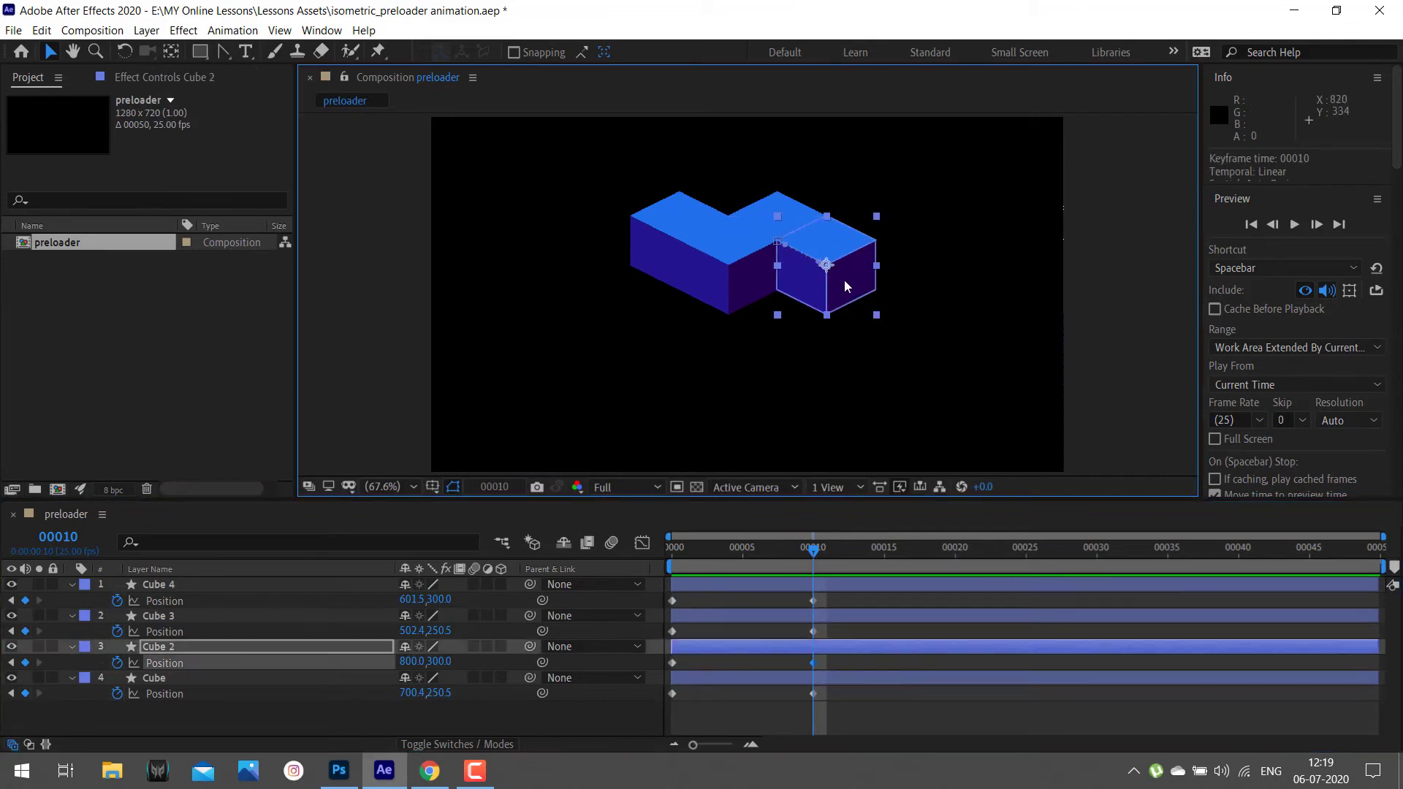
drag(840, 290, 796, 300)
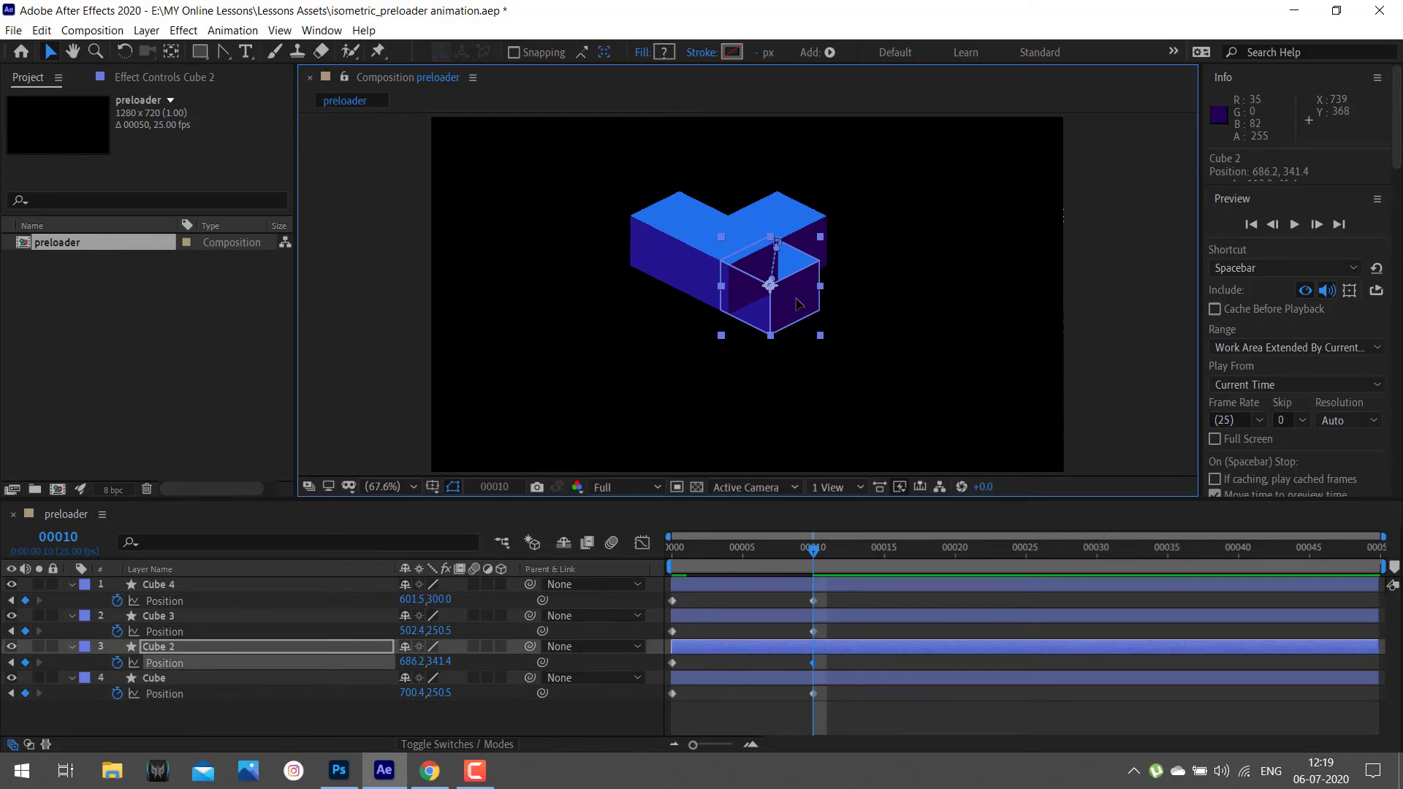
key(ctrl+z)
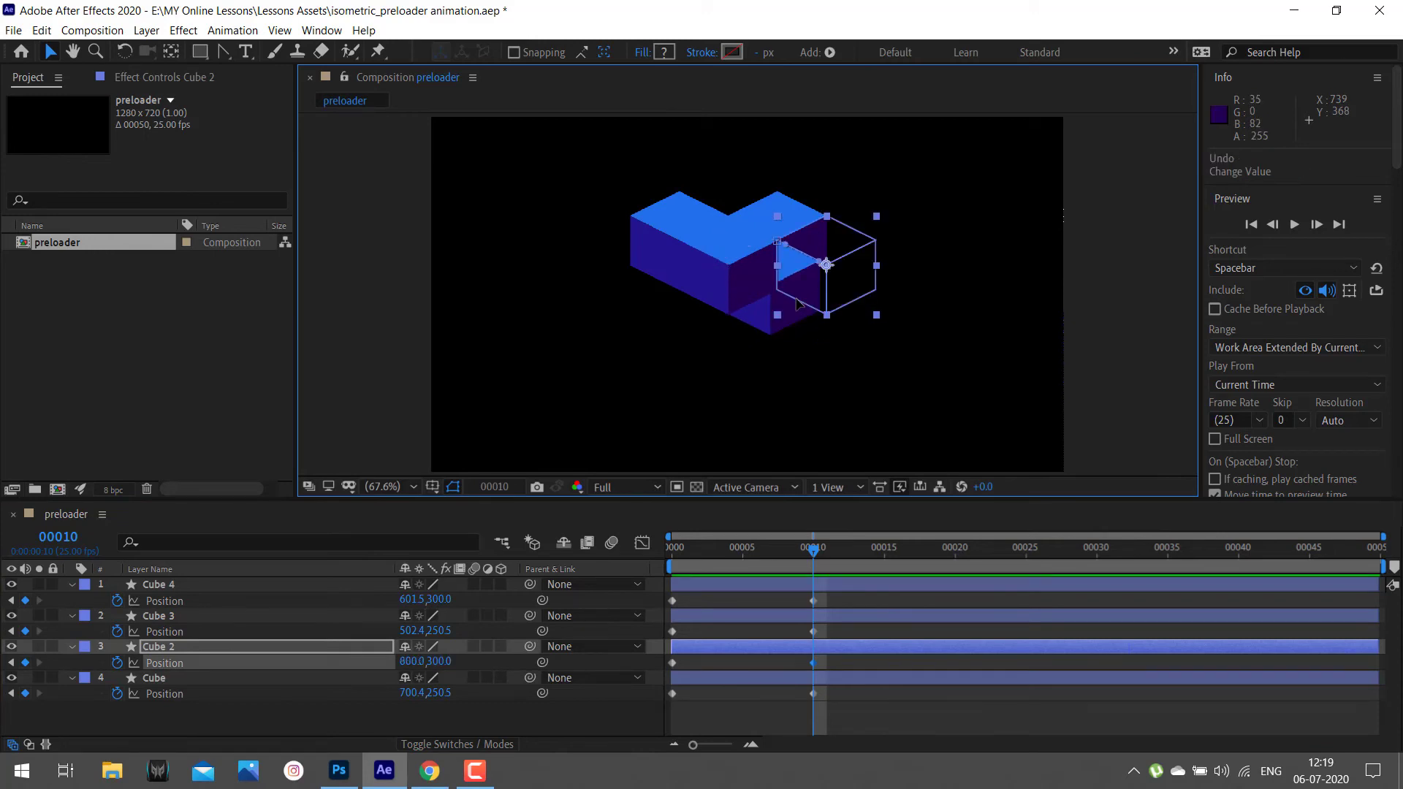
click(844, 653)
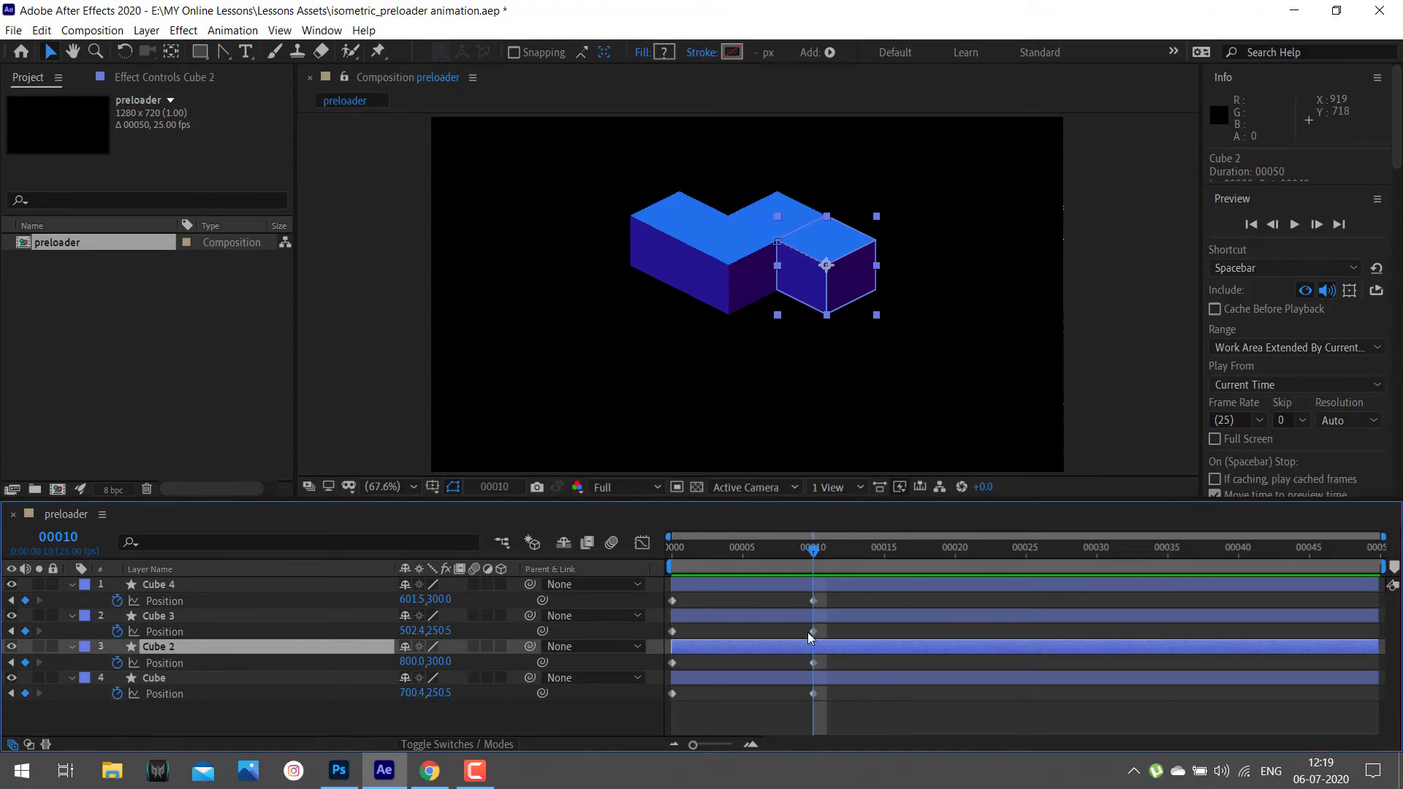
click(33, 34)
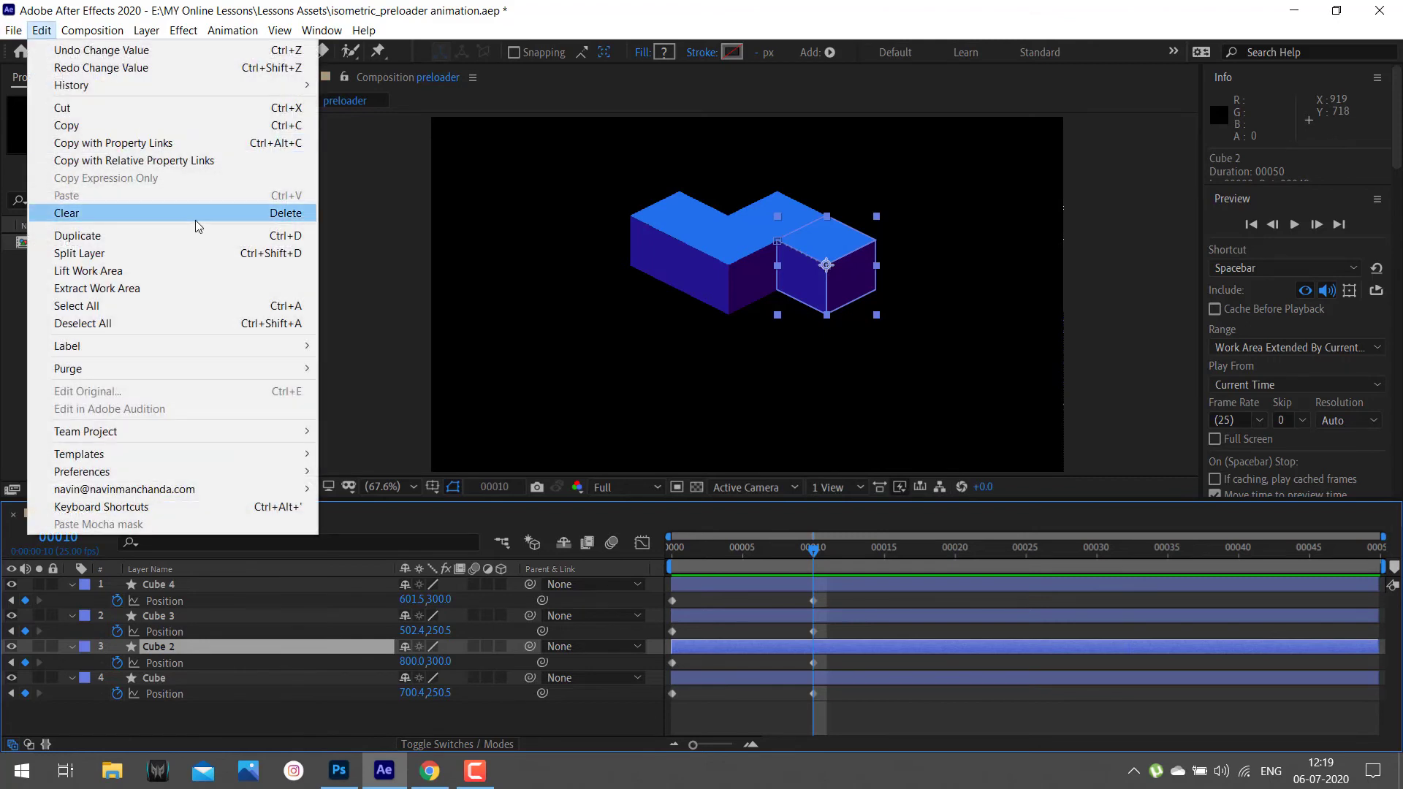
- Split Cube 2 at frame 00010 into Cube 5, move it above Cube 4, and show its Position
click(213, 251)
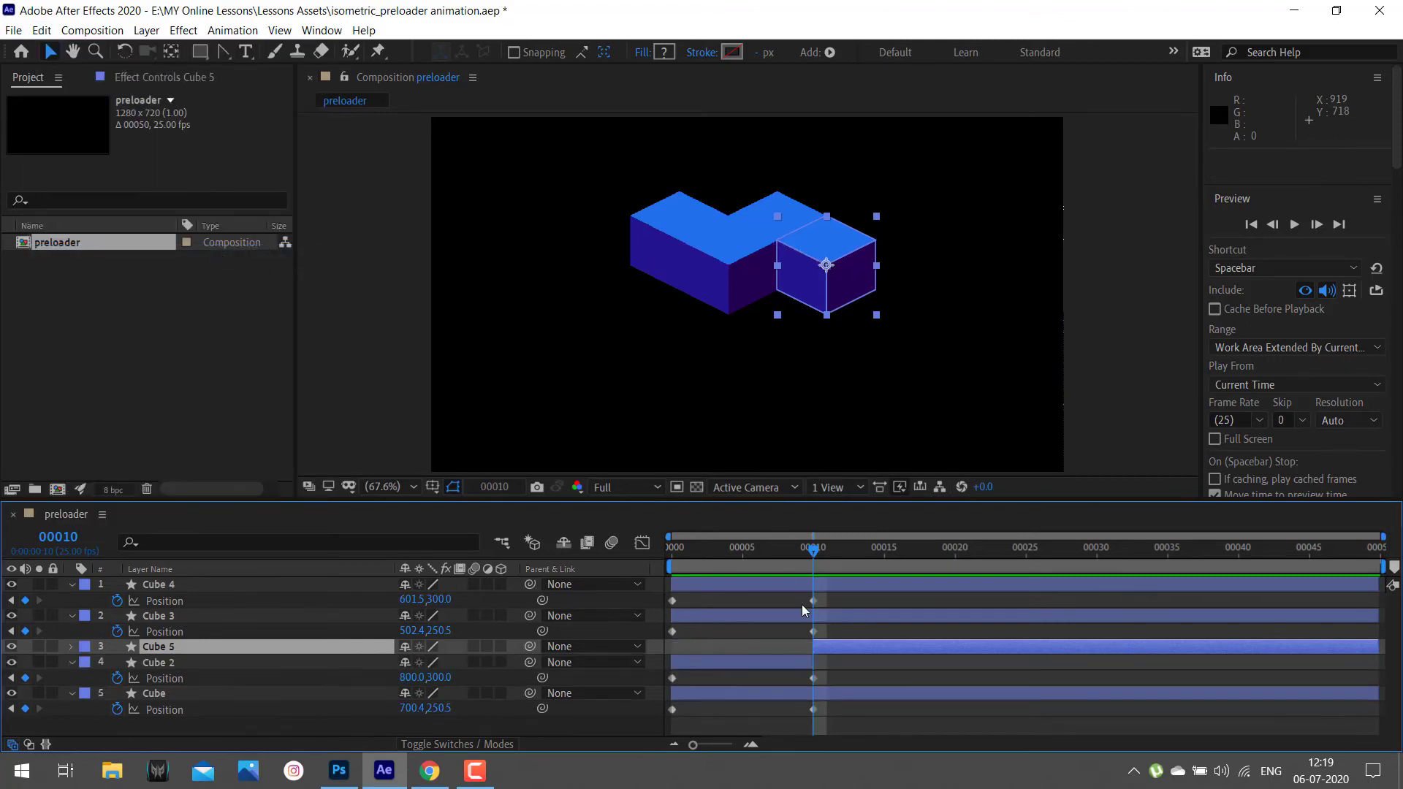
drag(216, 649, 197, 585)
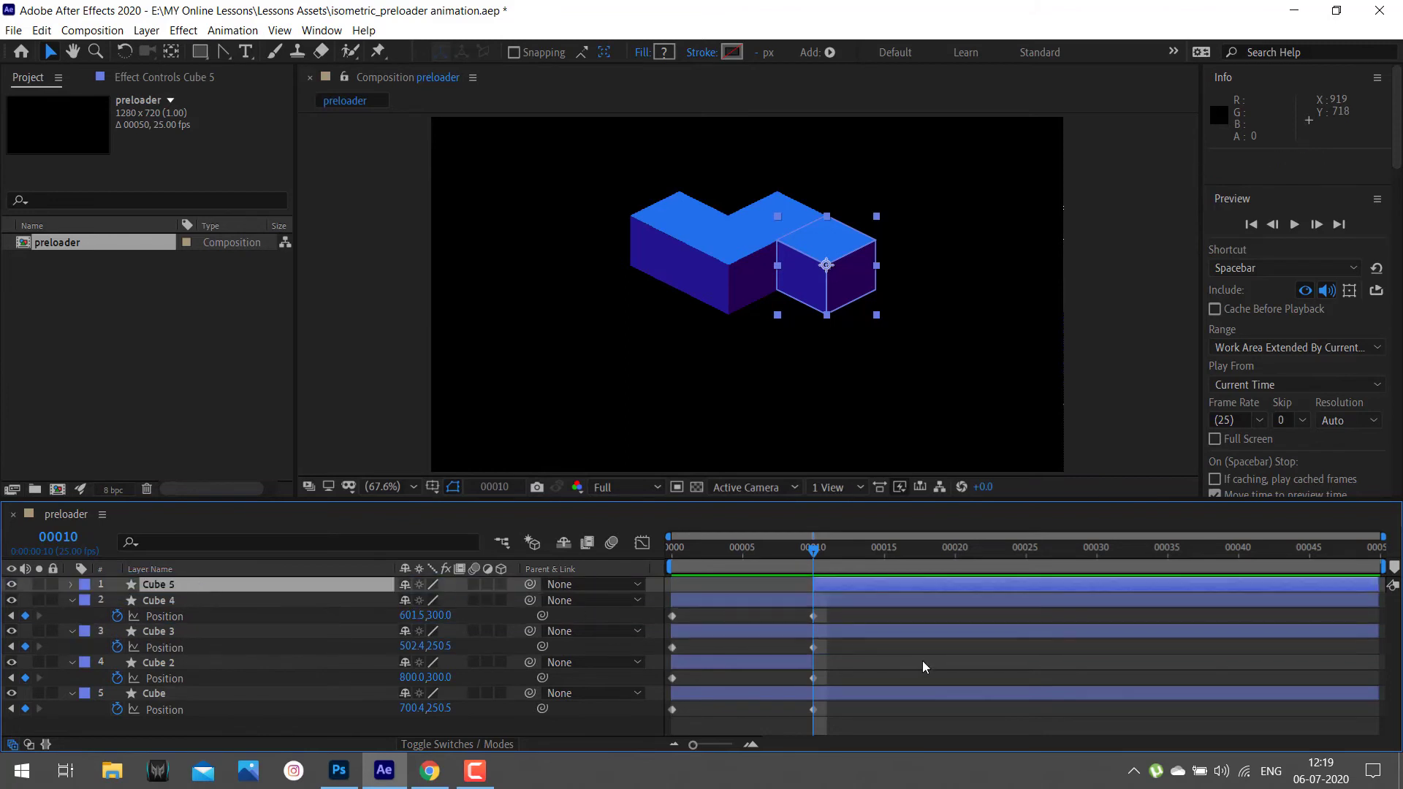
key(p)
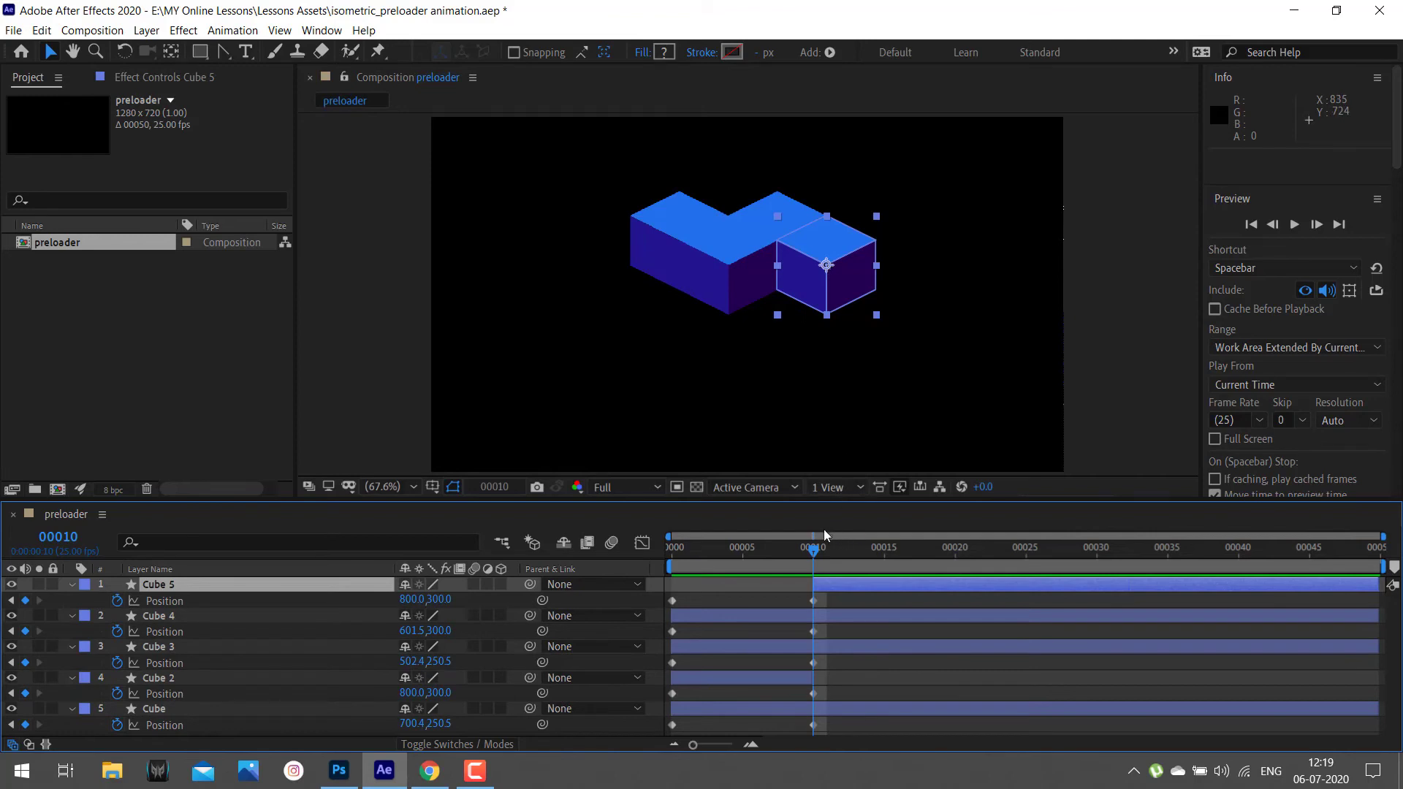
- At frame 20, undo a trial move of Cube 5, keeping it at 800,300
drag(812, 559, 955, 557)
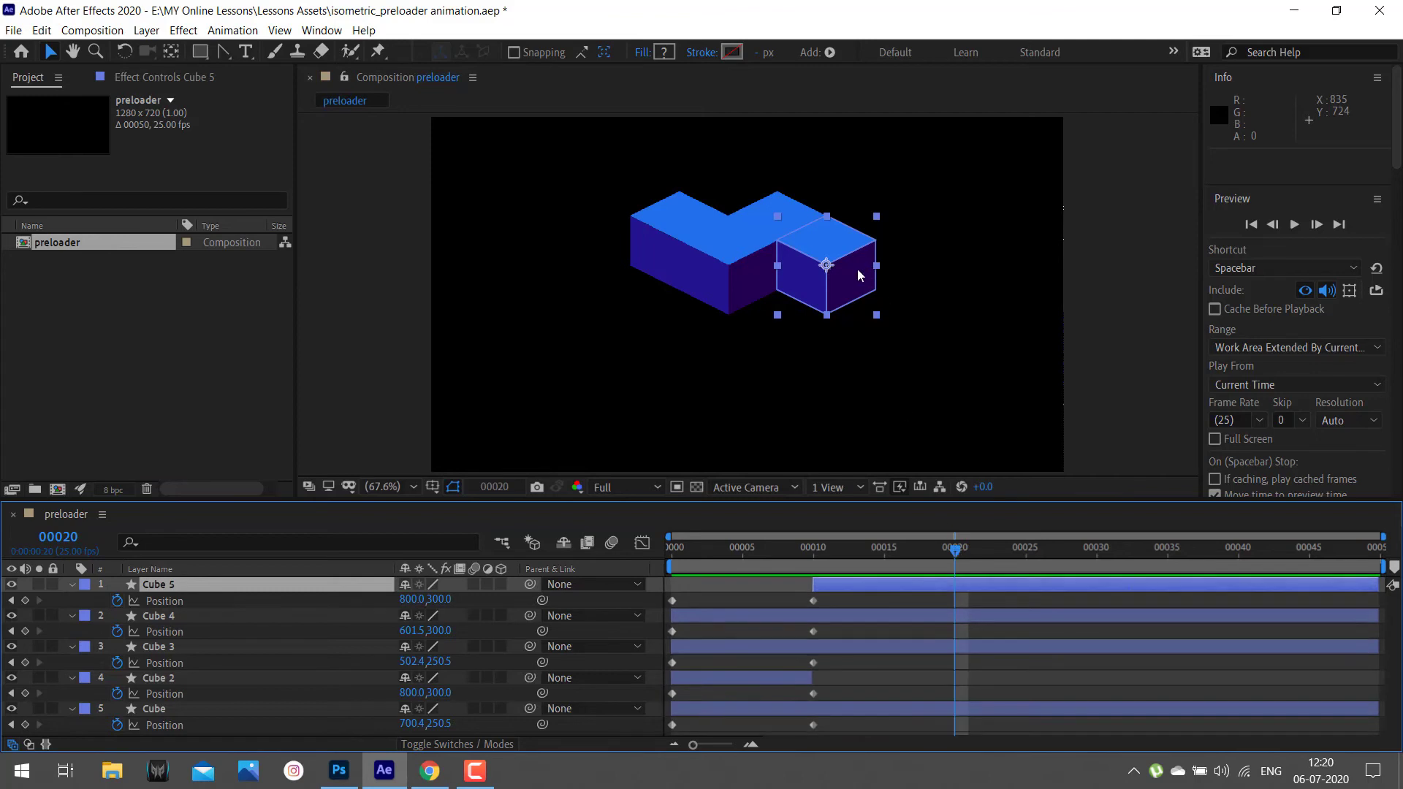
drag(858, 270, 810, 294)
key(ctrl+z)
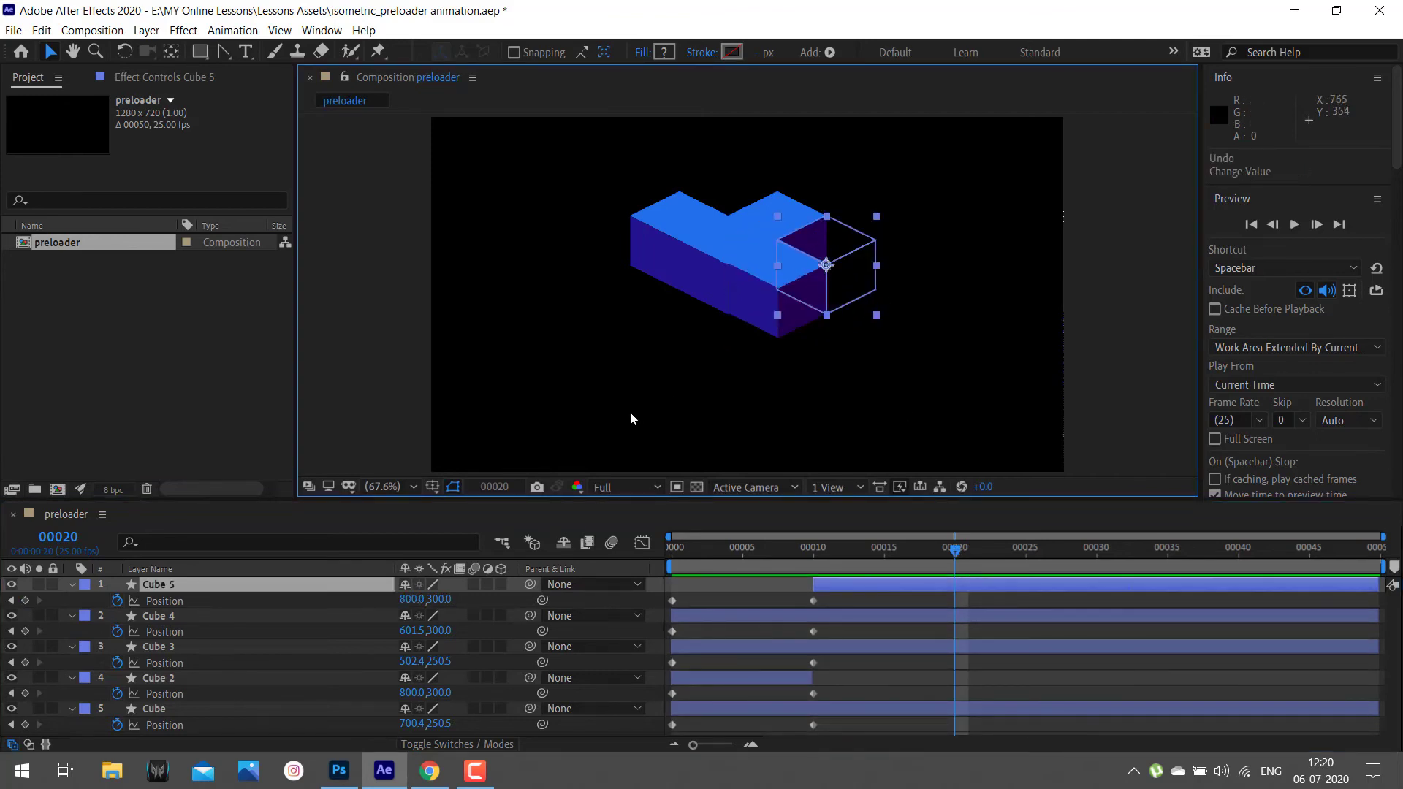
- Show the grid over the composition and move Cube 5 to 700,350 at frame 20
click(431, 487)
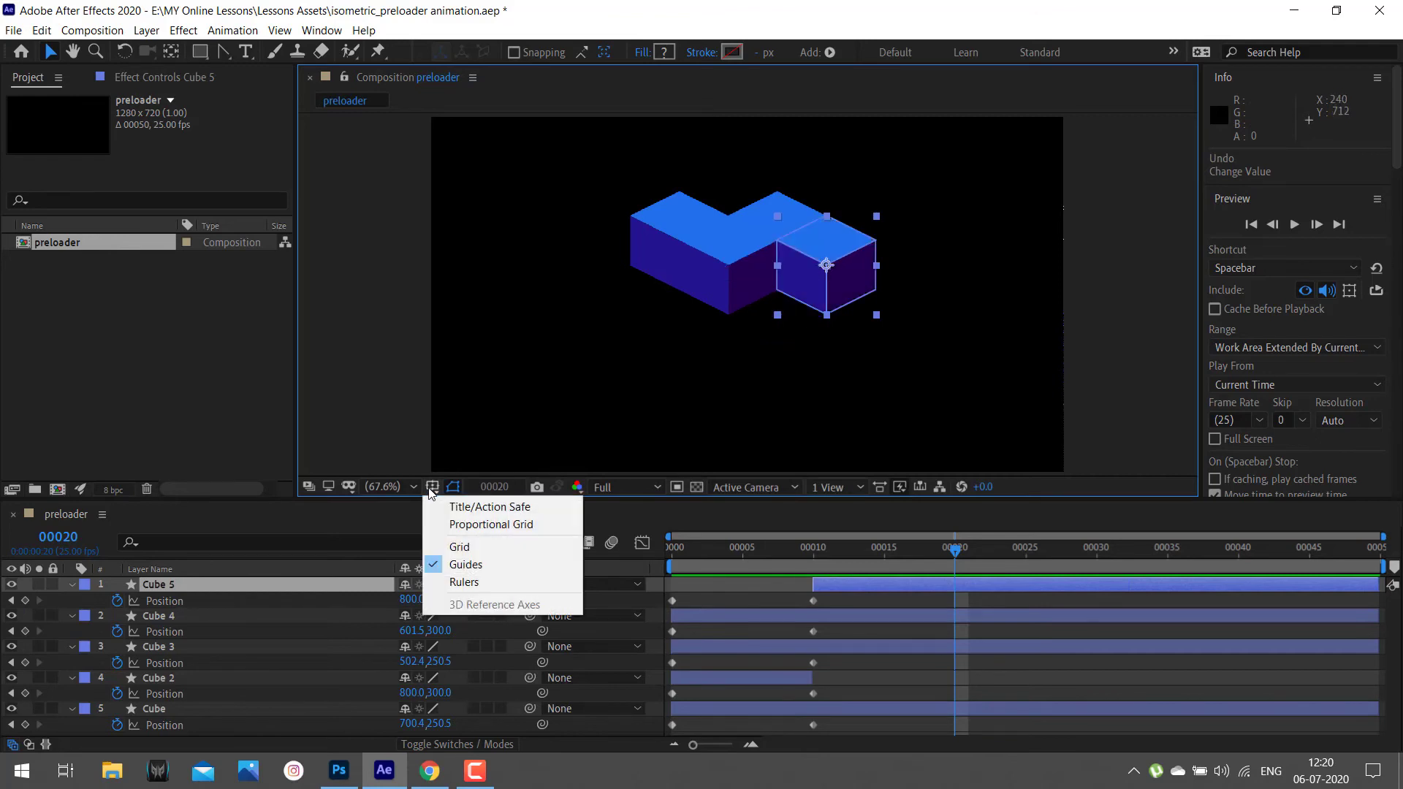
click(474, 546)
drag(874, 255, 816, 280)
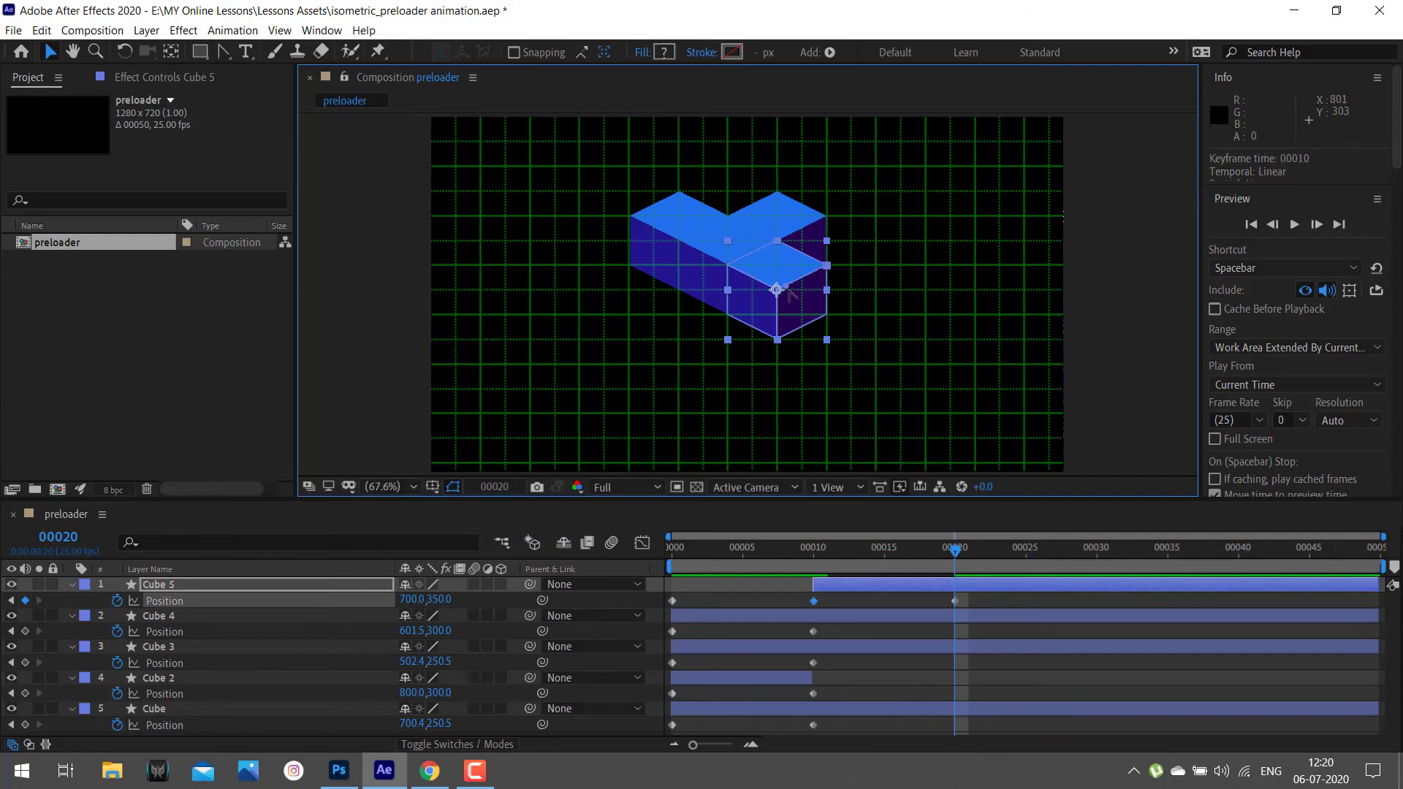
click(777, 290)
click(778, 290)
- Try moving Cube 3 up-right, undo it, and return the time indicator to frame 10
click(661, 236)
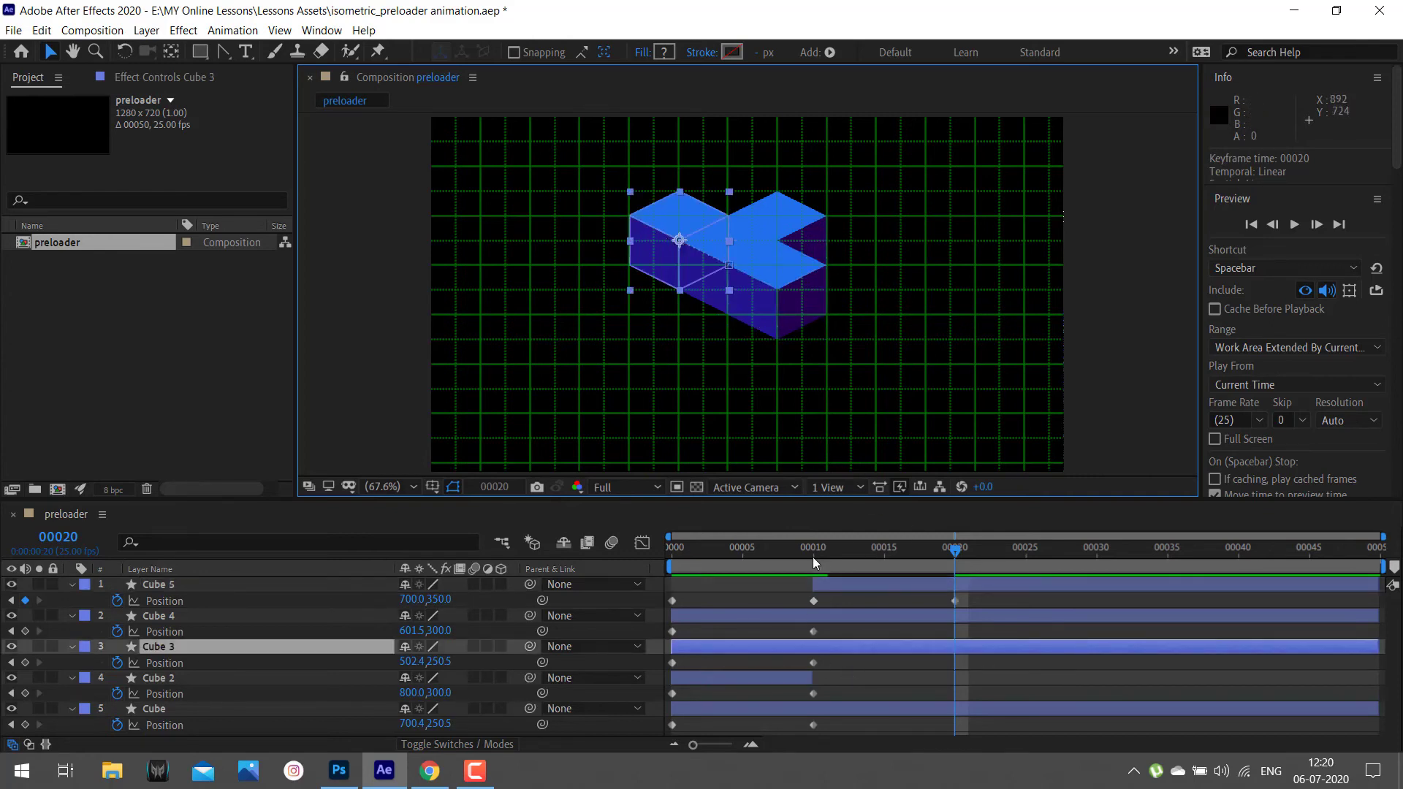
drag(678, 216, 736, 183)
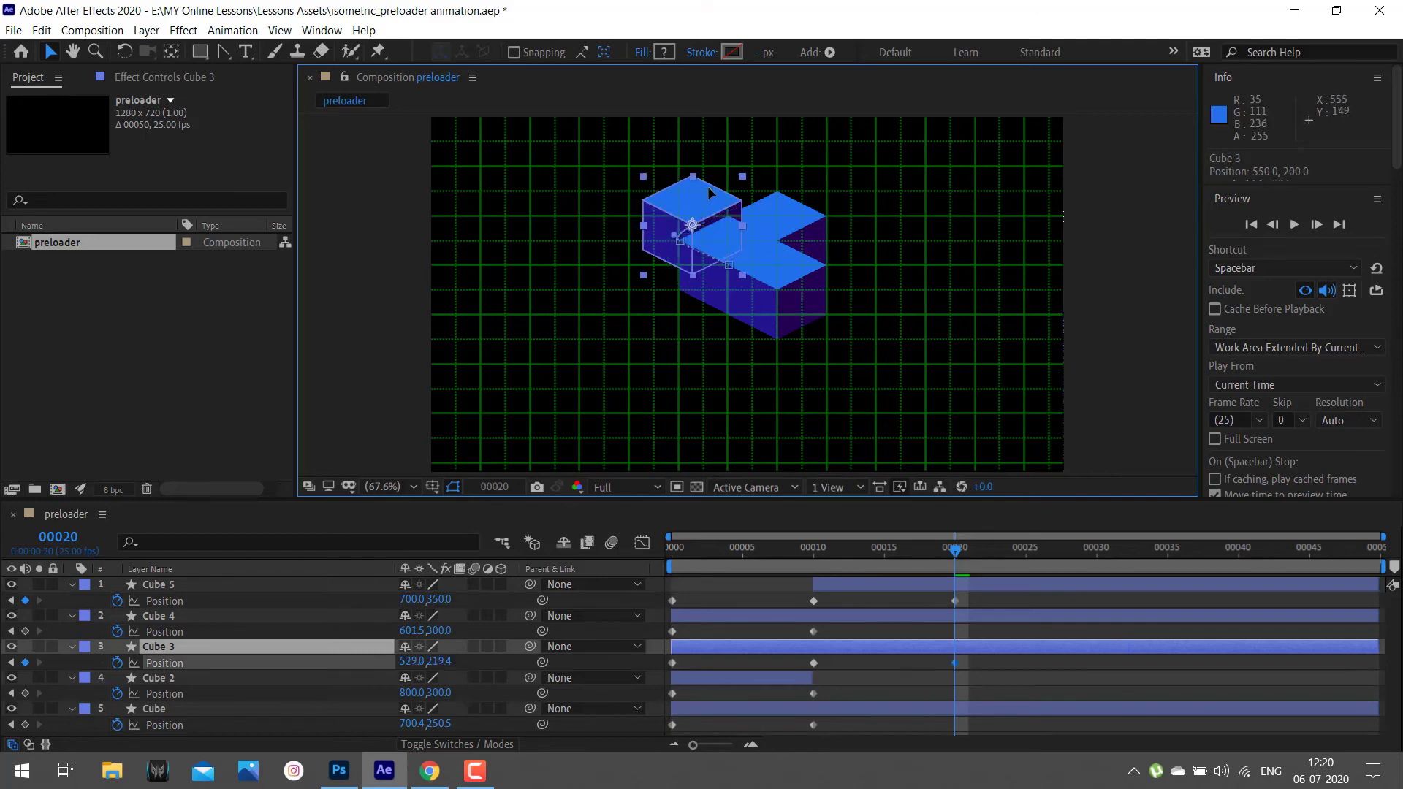
key(Return)
key(ctrl+z)
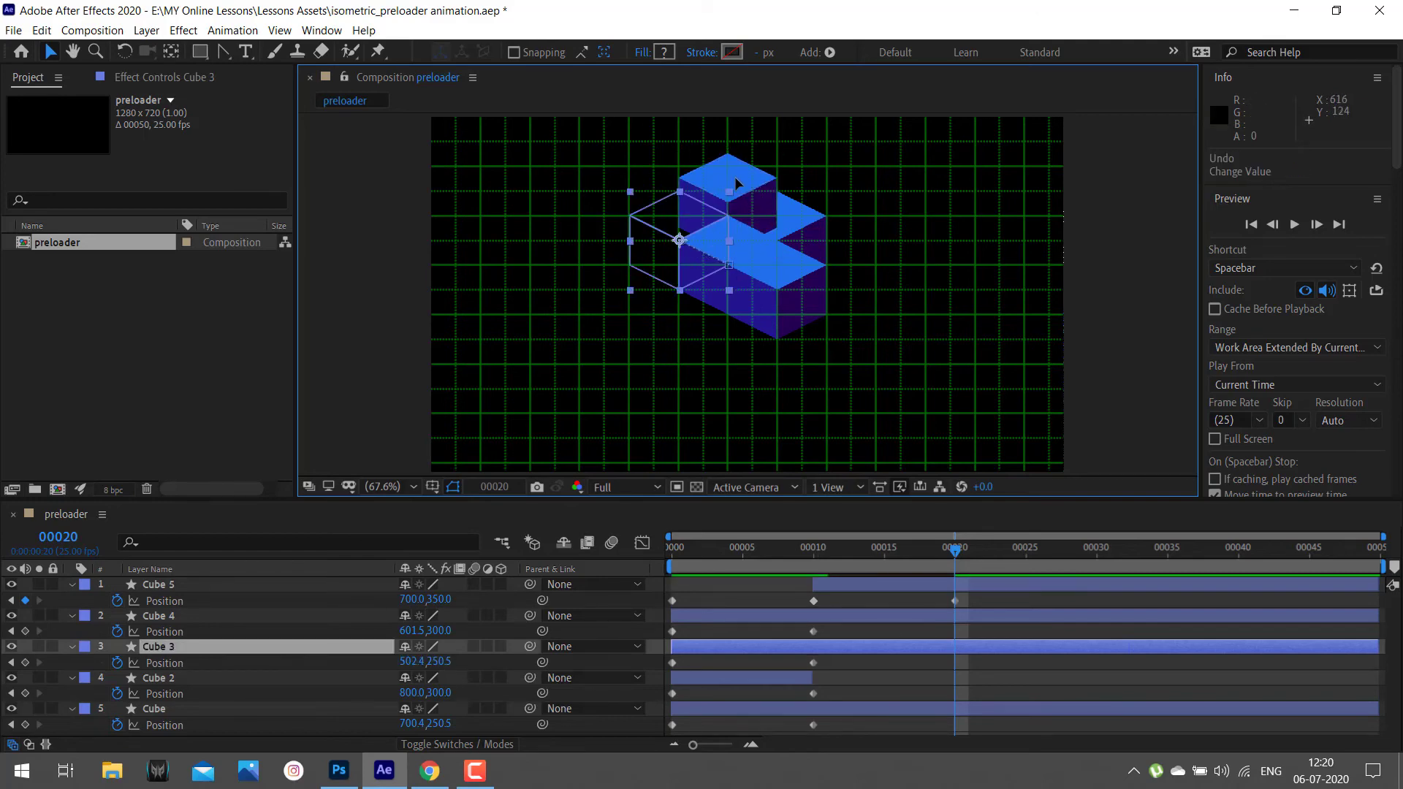
click(814, 550)
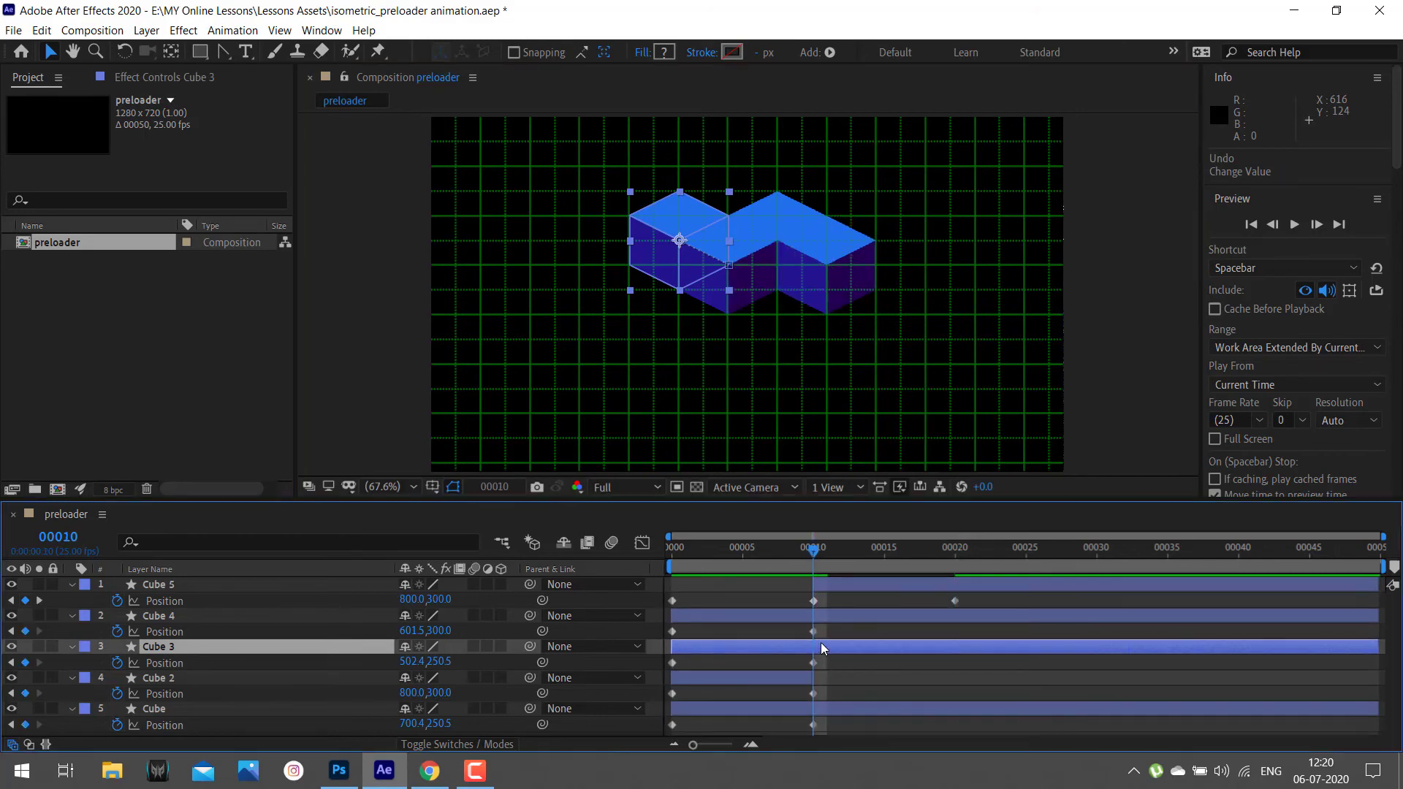
click(45, 29)
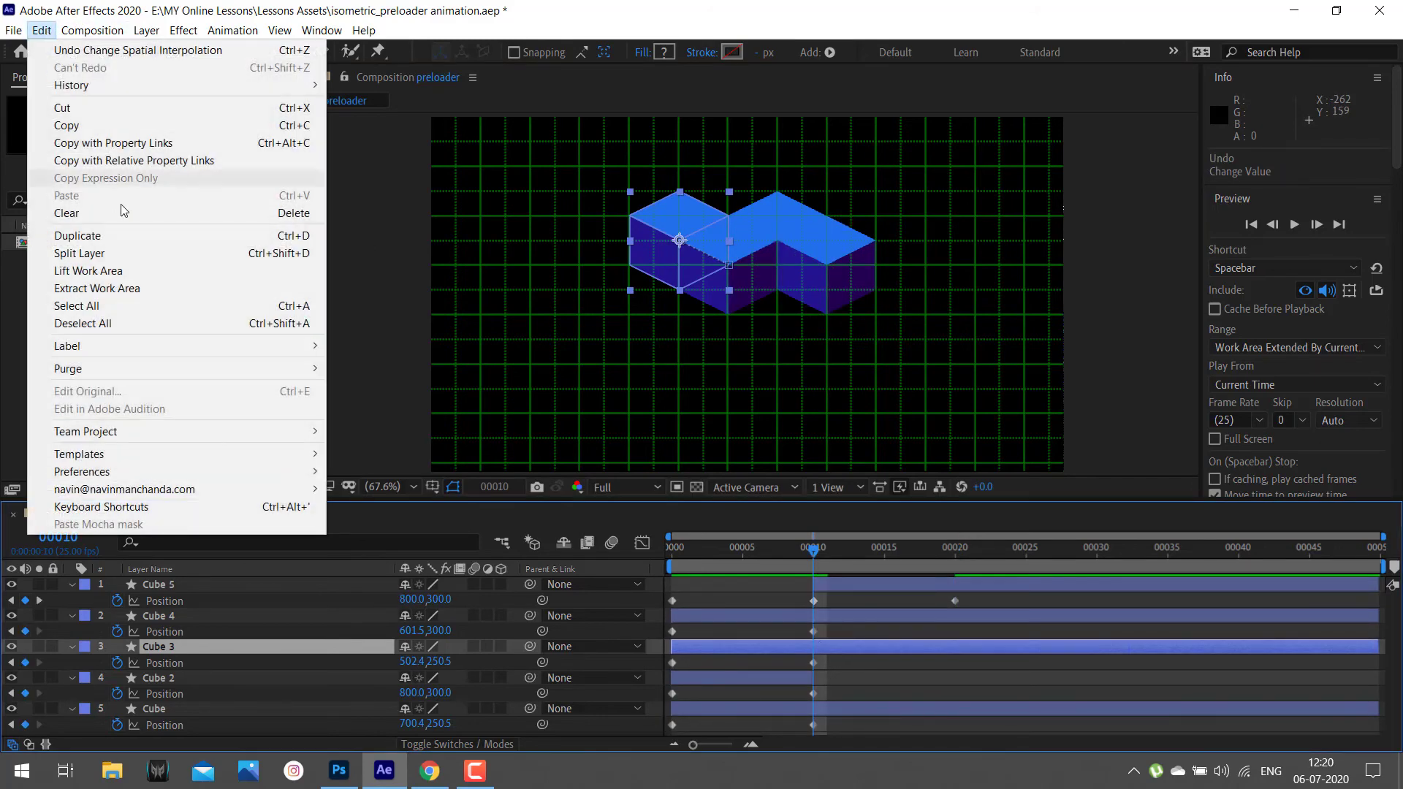
- Split Cube 3 at frame 10 into a new Cube 6 layer and collapse all layers
click(147, 252)
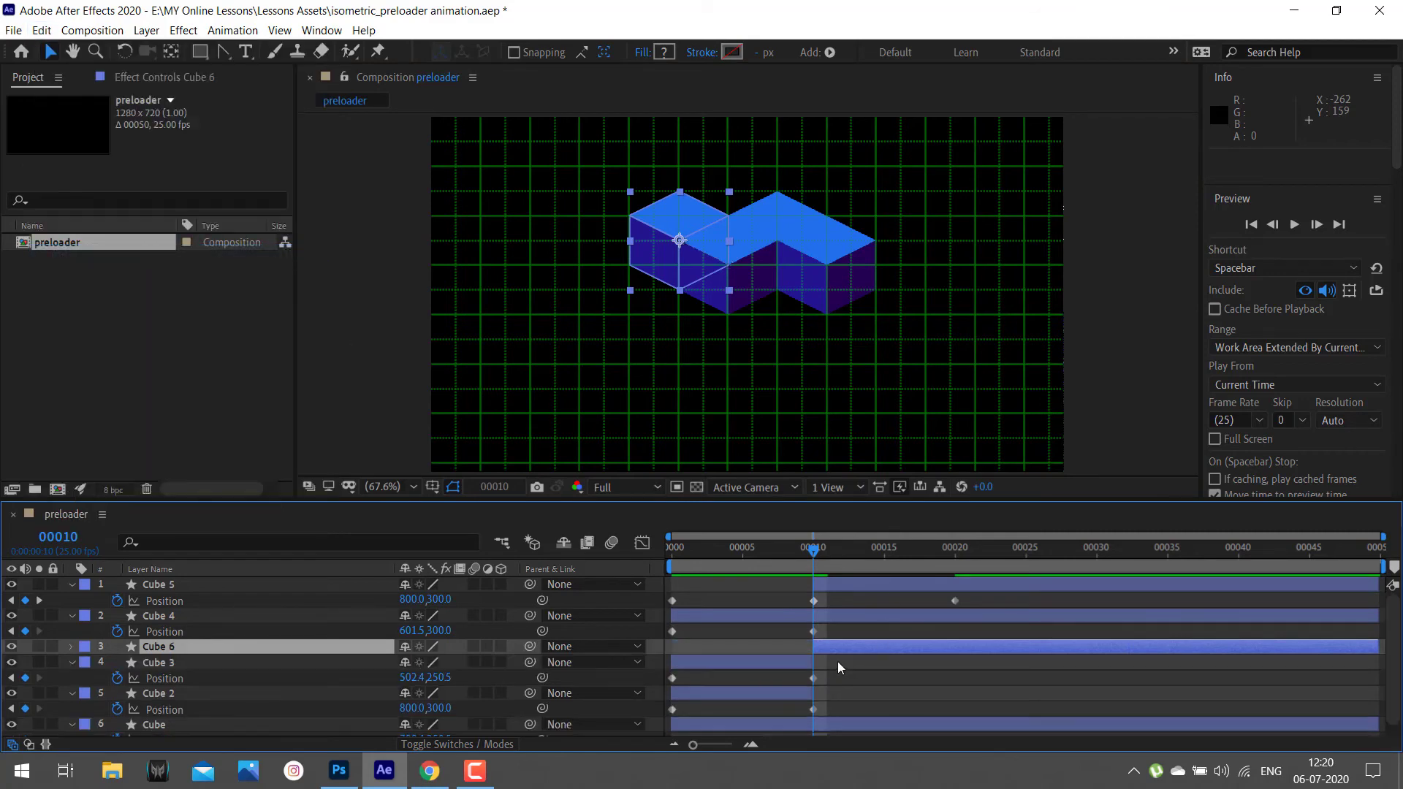
key(ctrl+a)
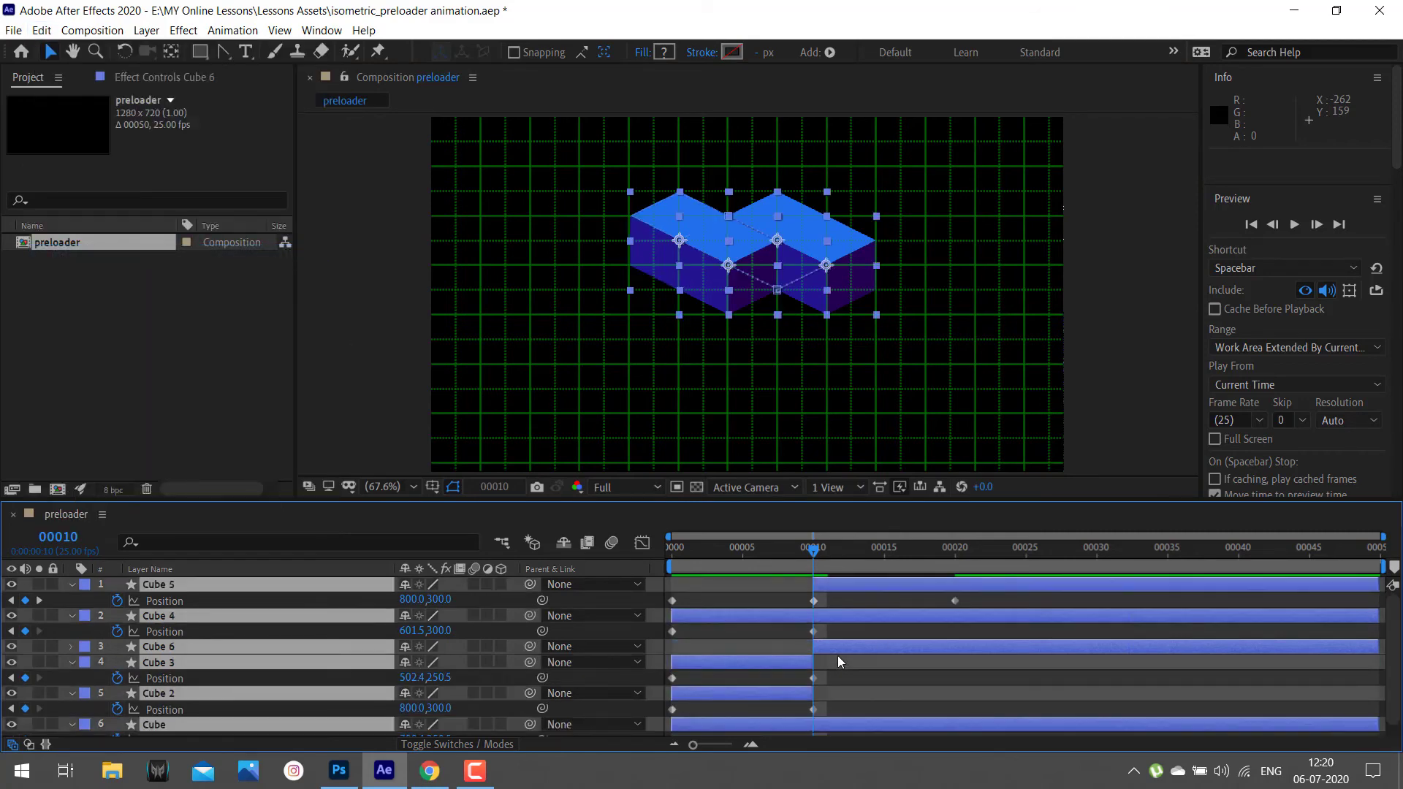
key(u)
click(851, 708)
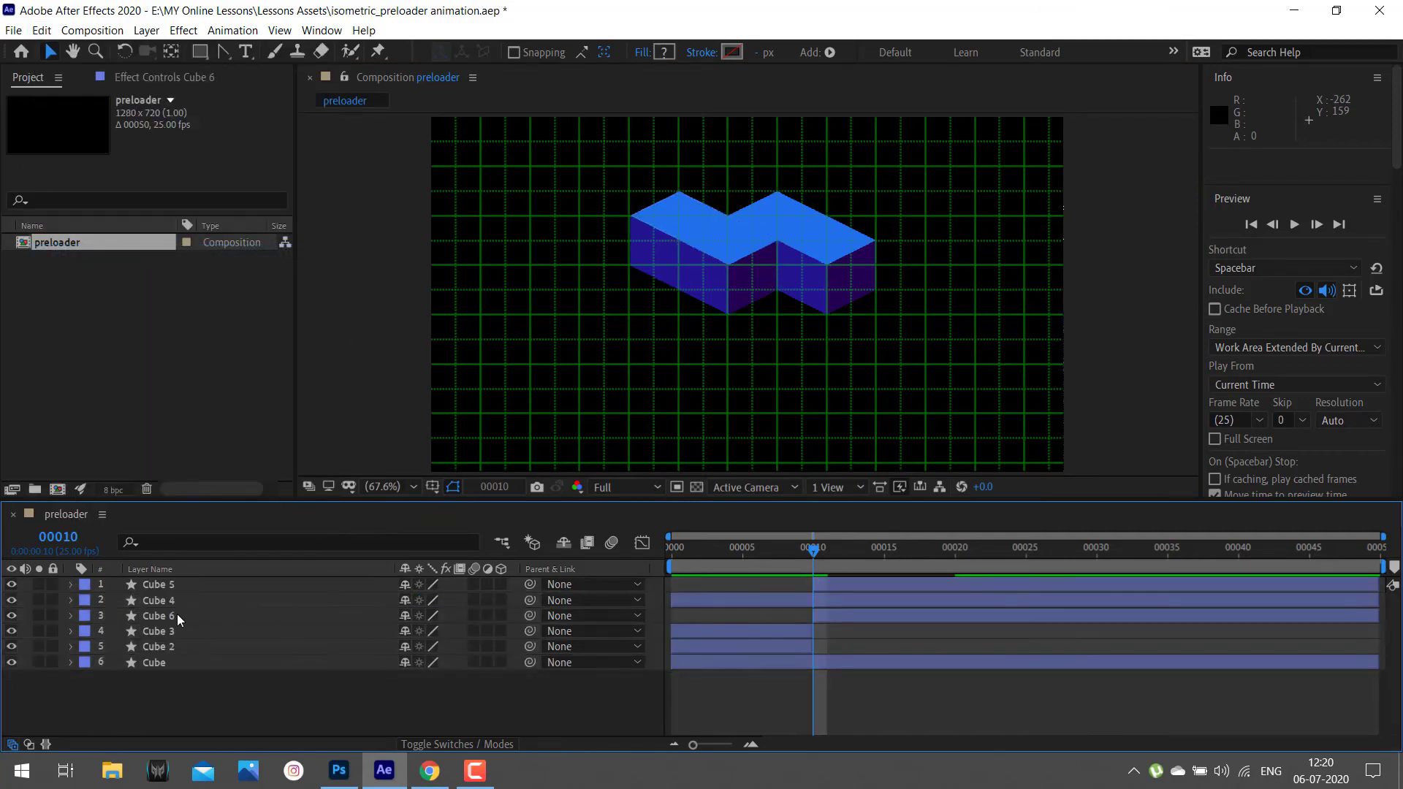
- Move Cube 6 to the bottom of the layer stack and drag it toward 600,200
drag(172, 615, 168, 670)
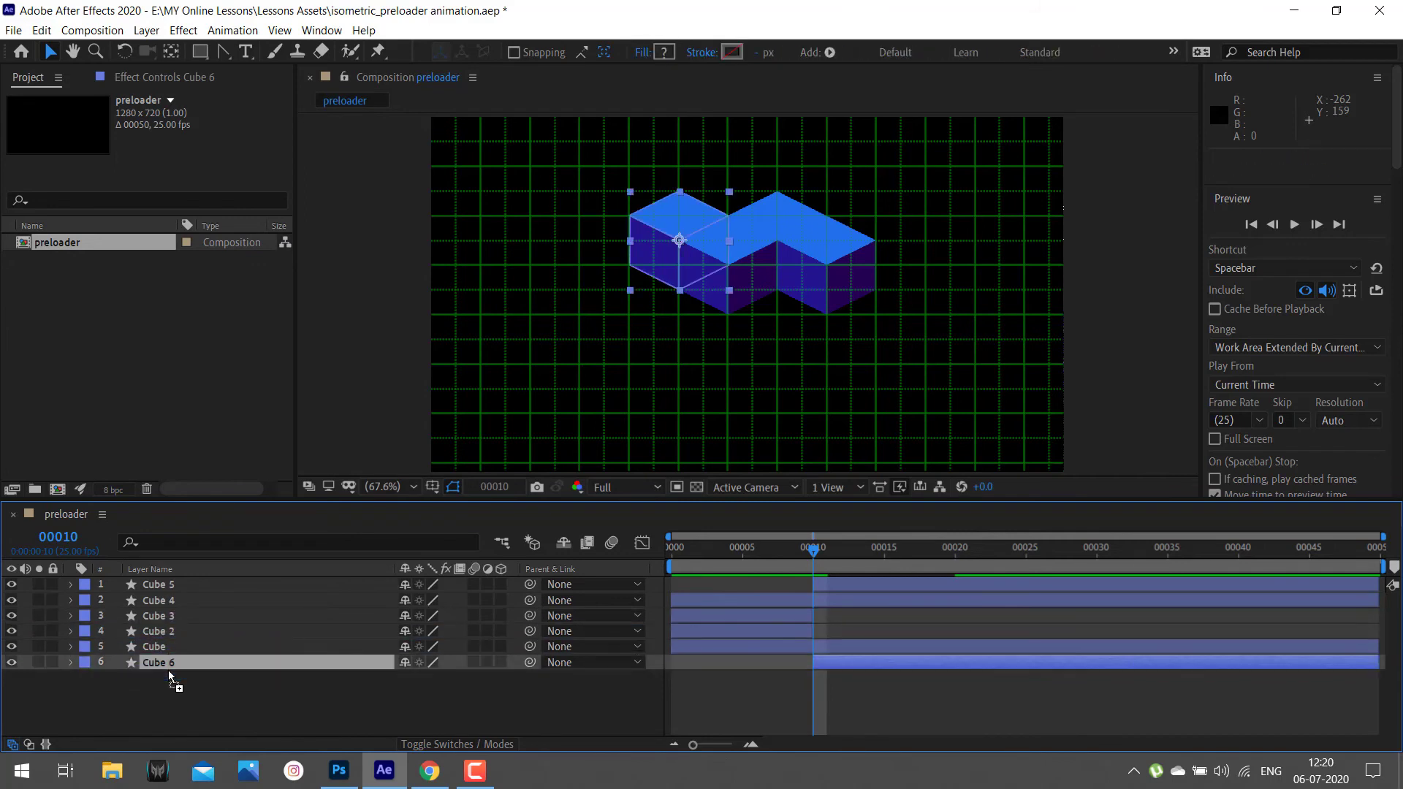
key(p)
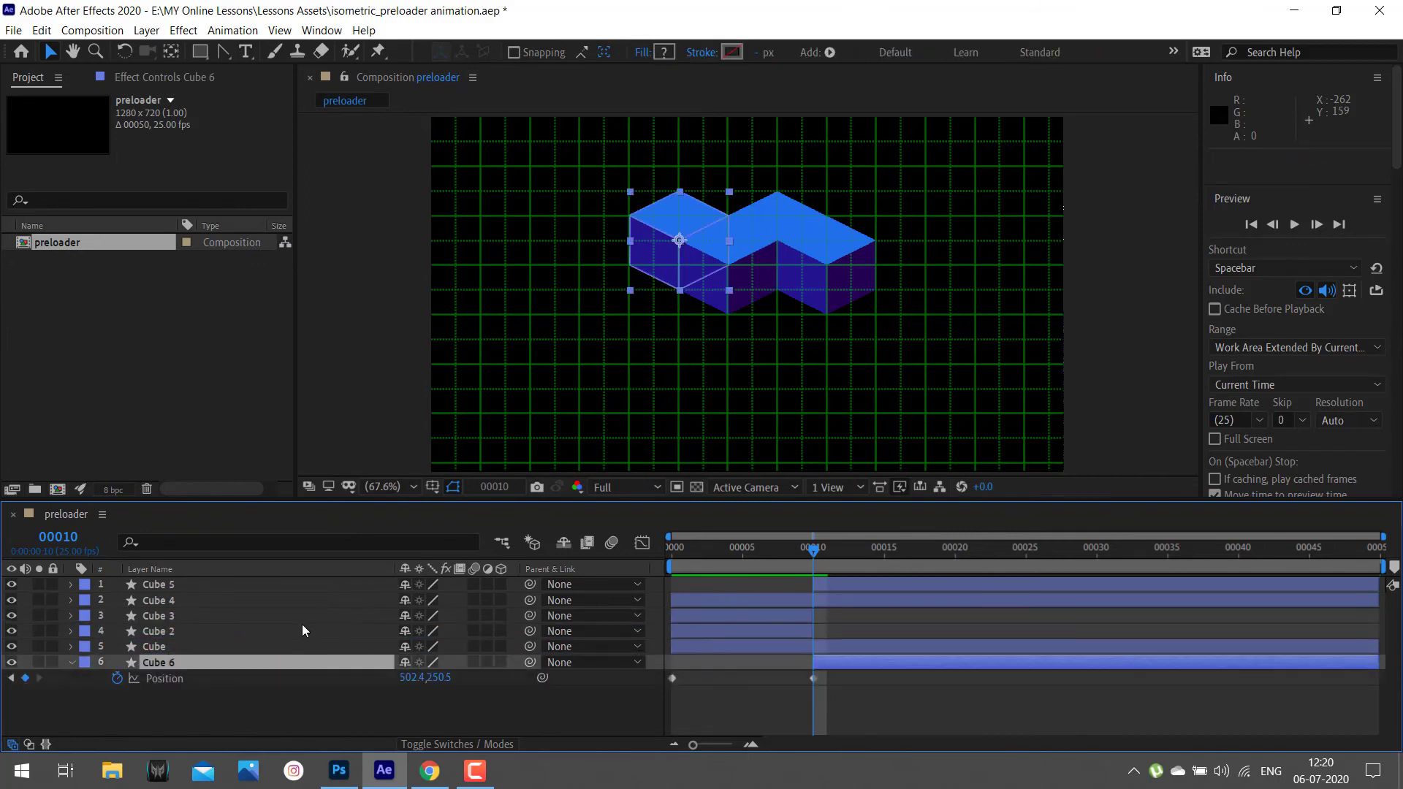
drag(681, 214, 730, 183)
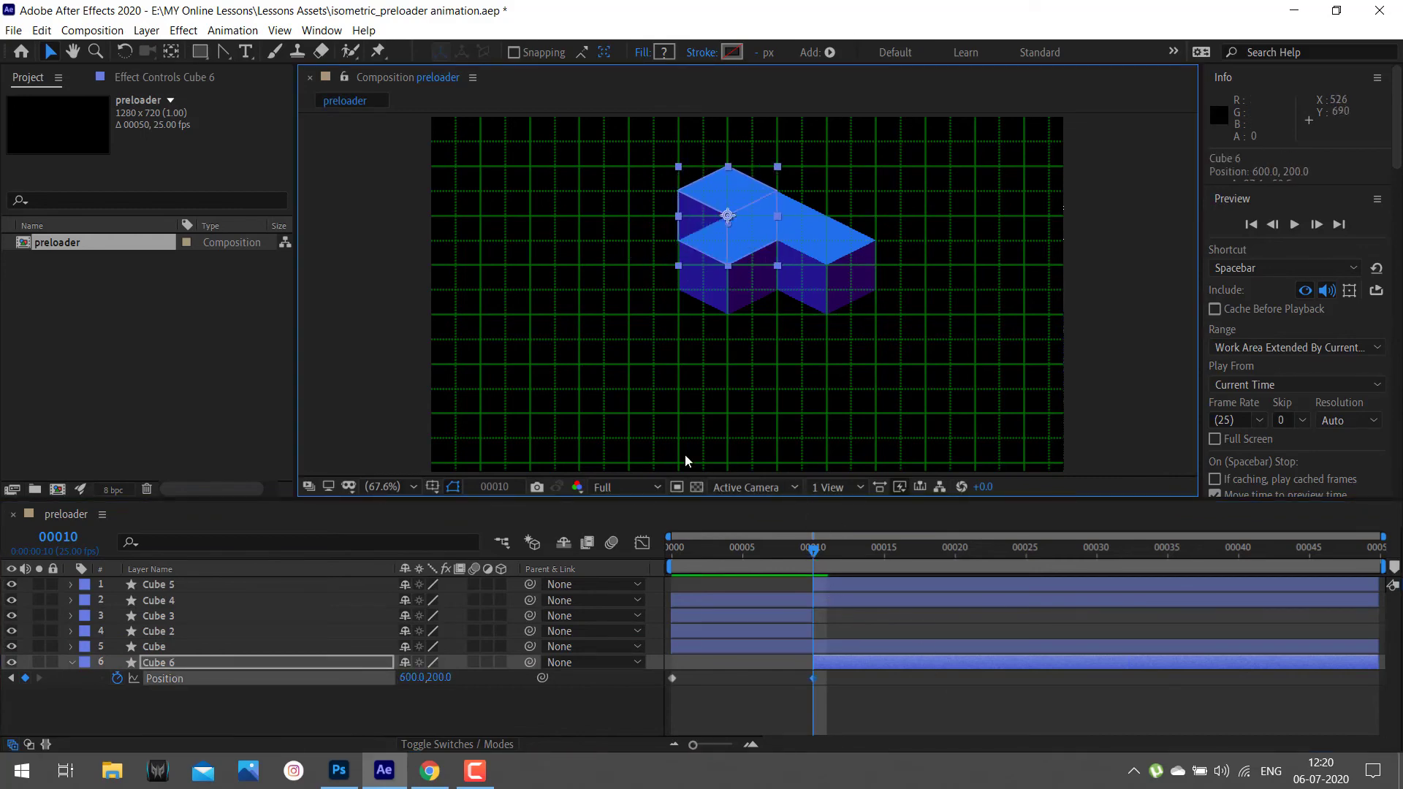
- Undo the trial move and give Cube 6 a frame-20 Position keyframe at 600,200
key(ctrl+z)
click(813, 680)
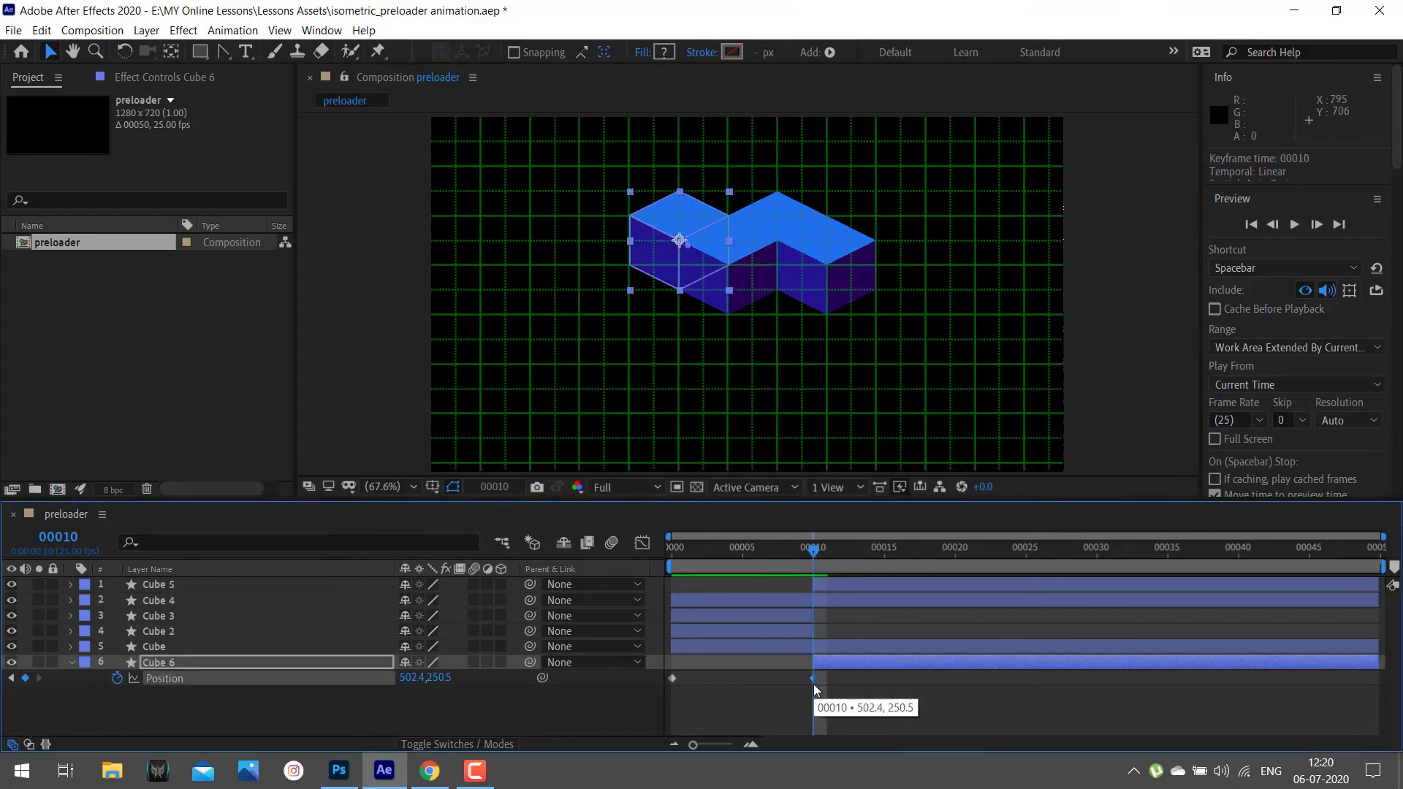
drag(815, 554, 959, 555)
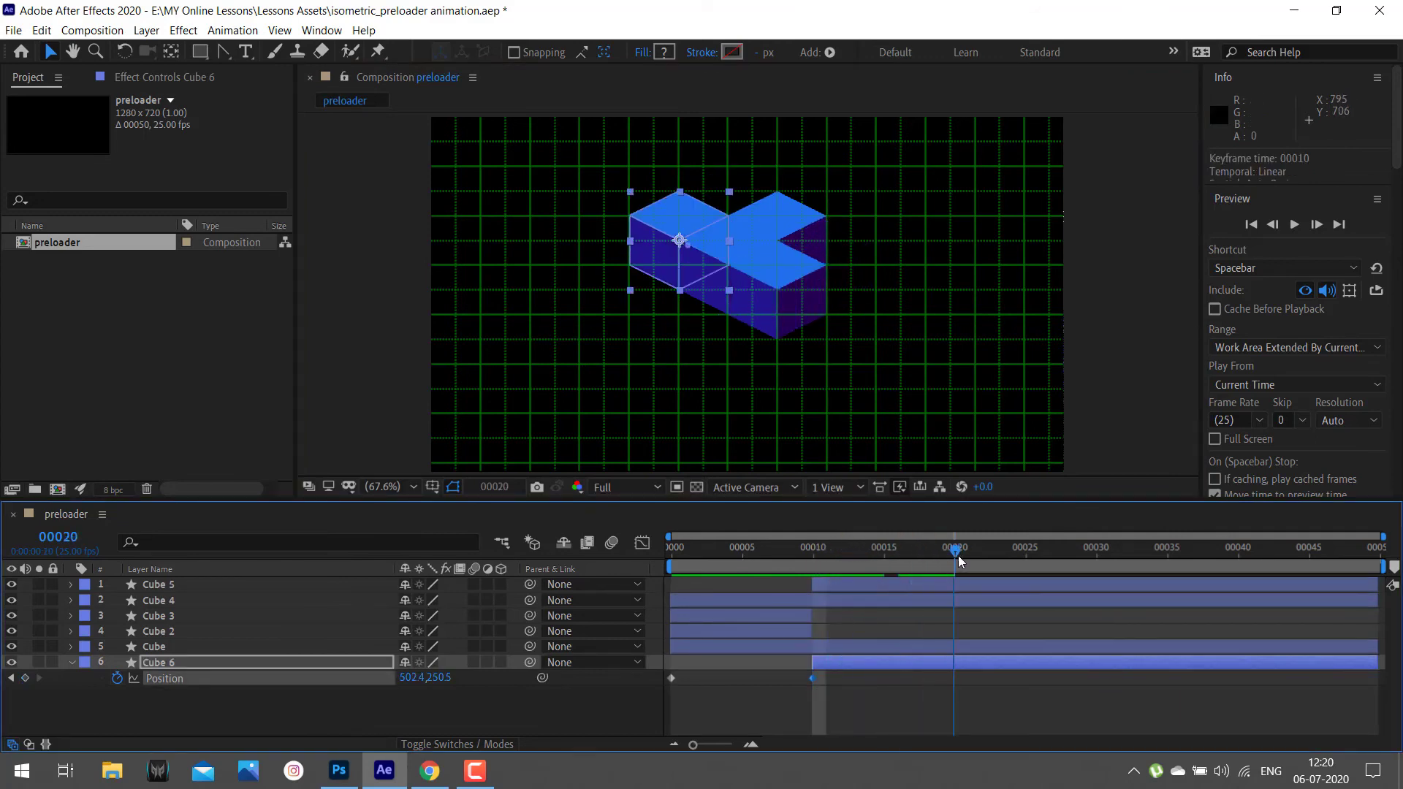
drag(691, 227, 726, 185)
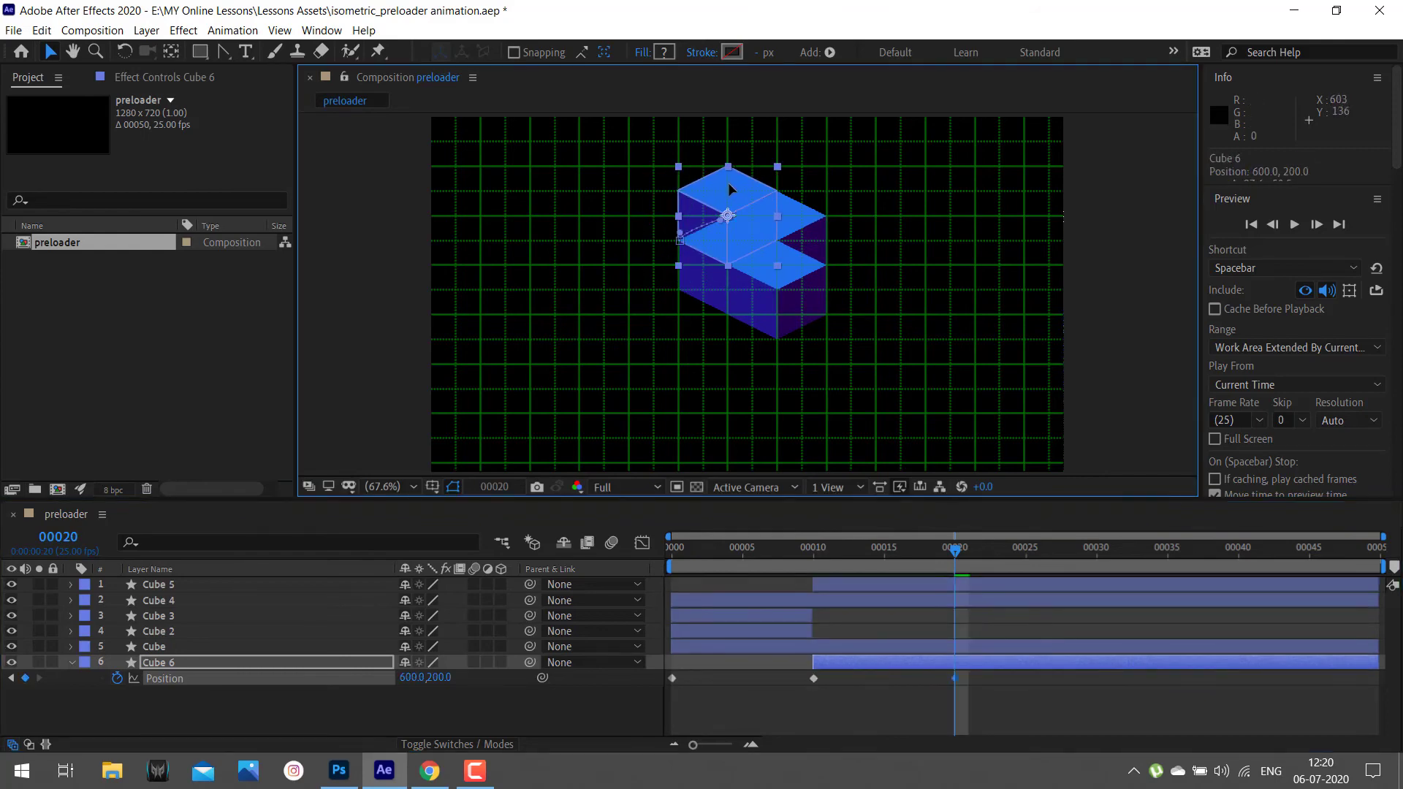
click(679, 239)
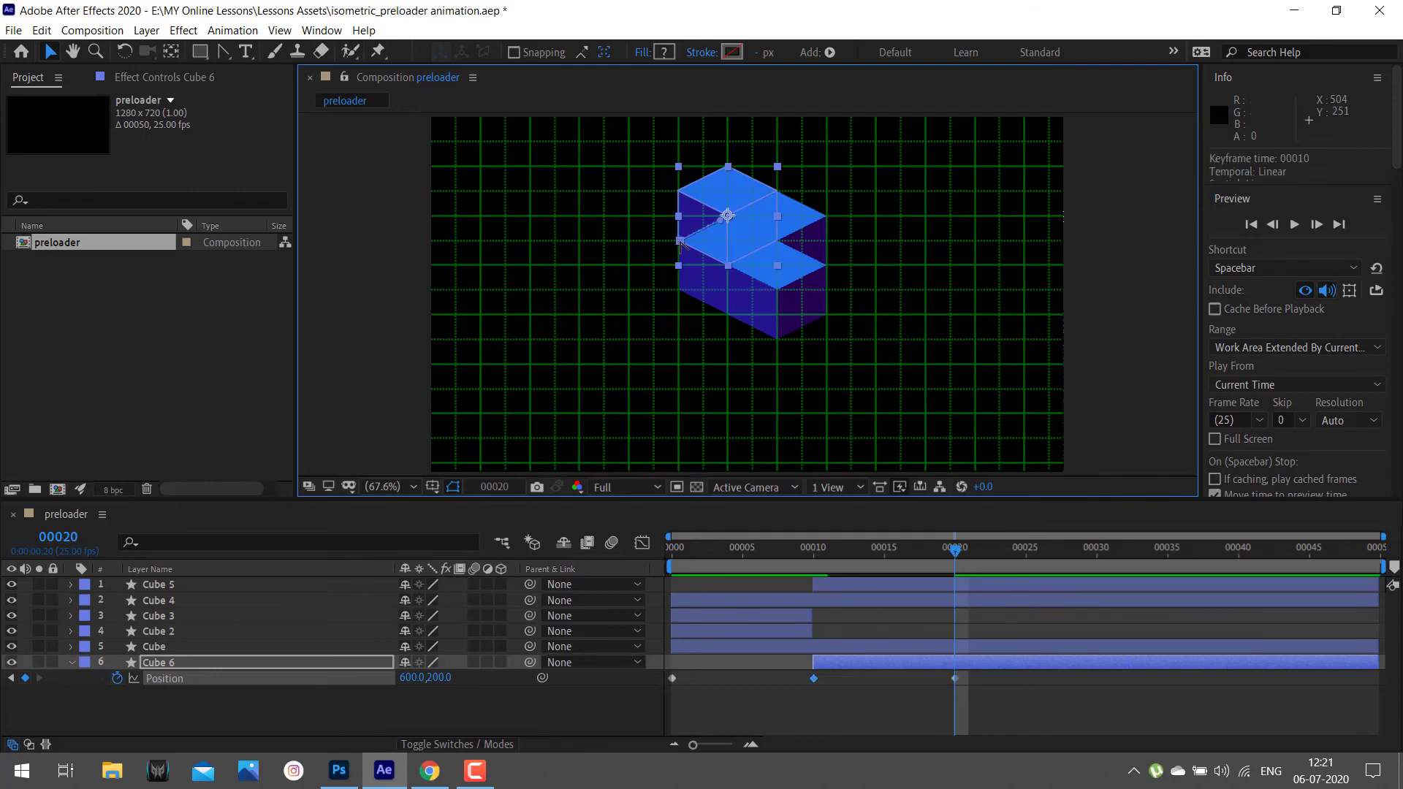
click(727, 218)
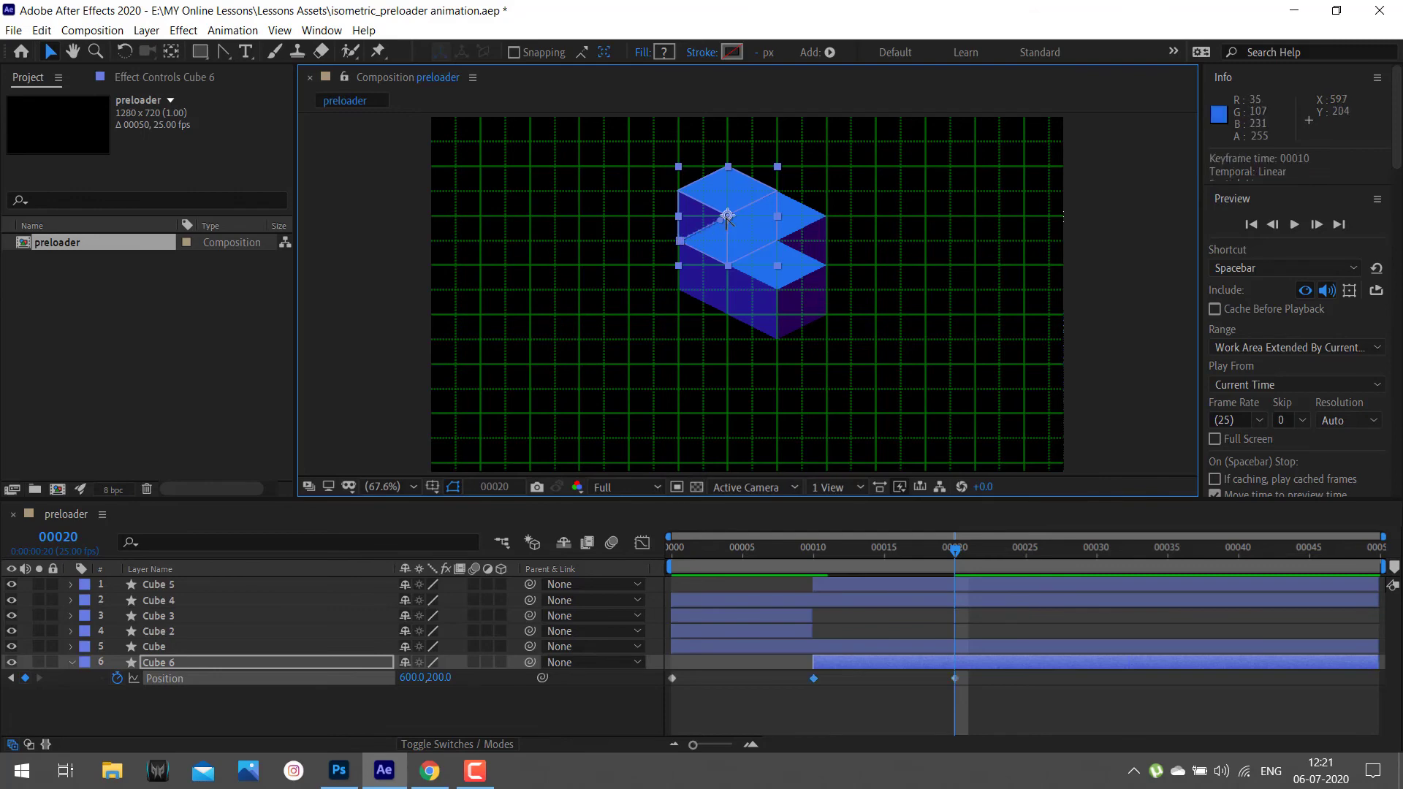
click(831, 726)
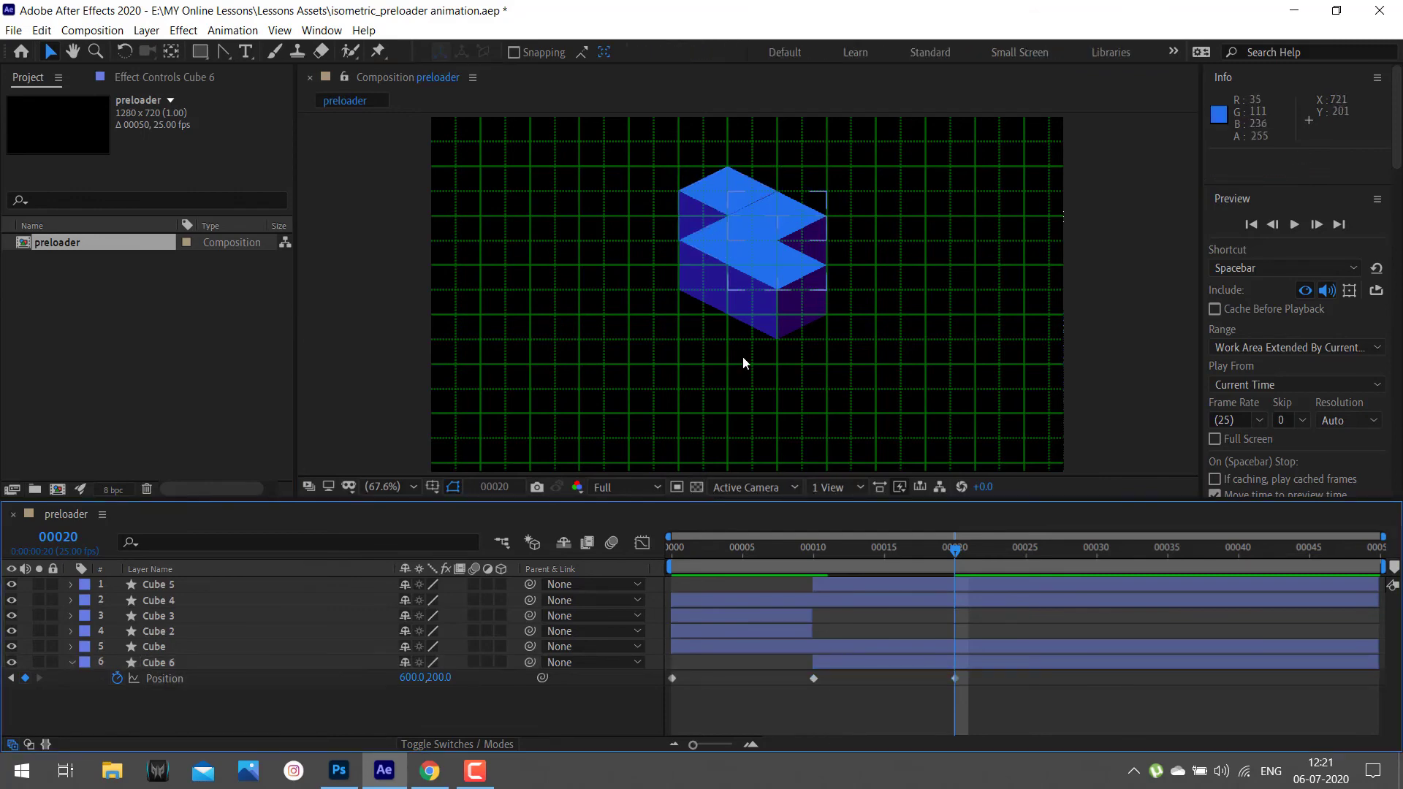
- Hide the grid and magnify the composition view to 100%
click(432, 488)
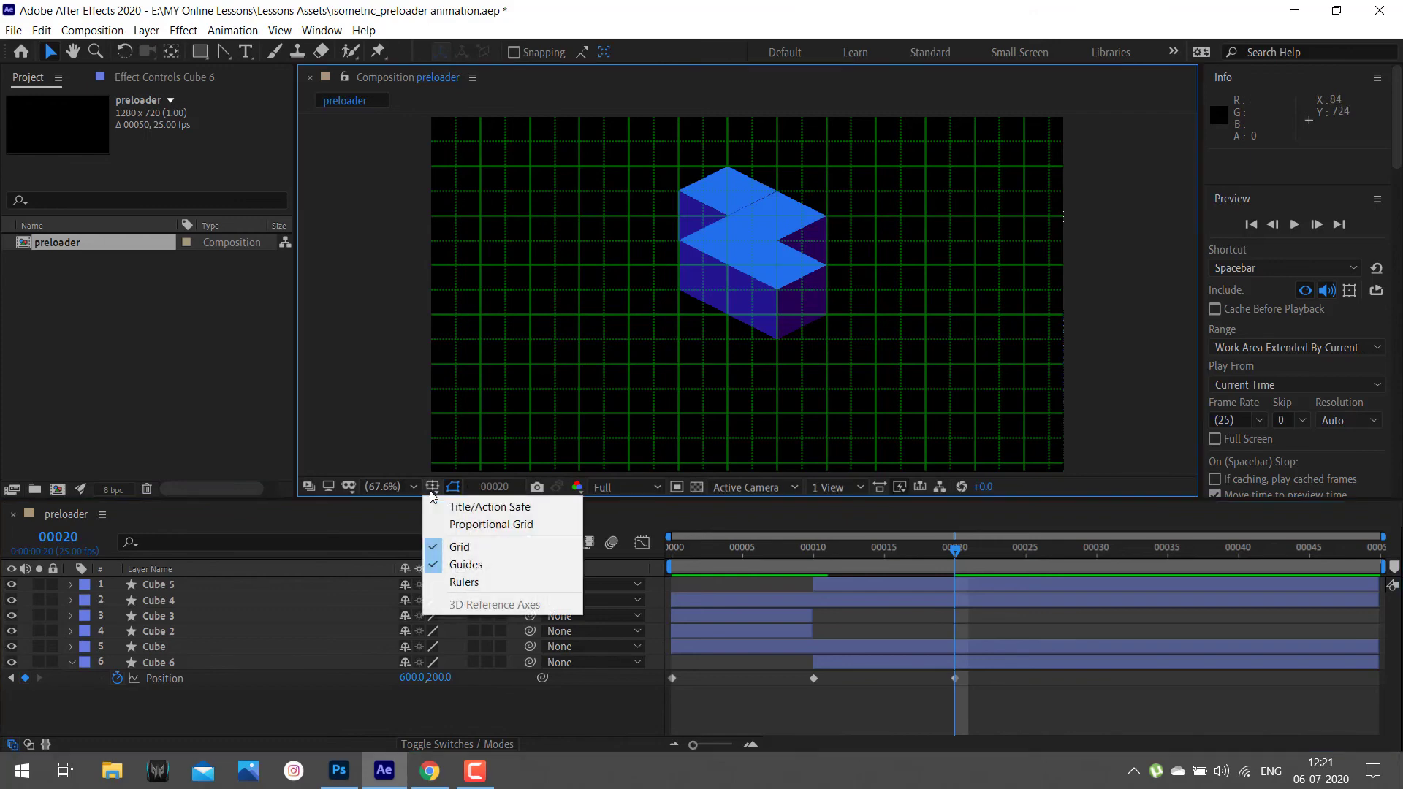
click(462, 544)
key(z)
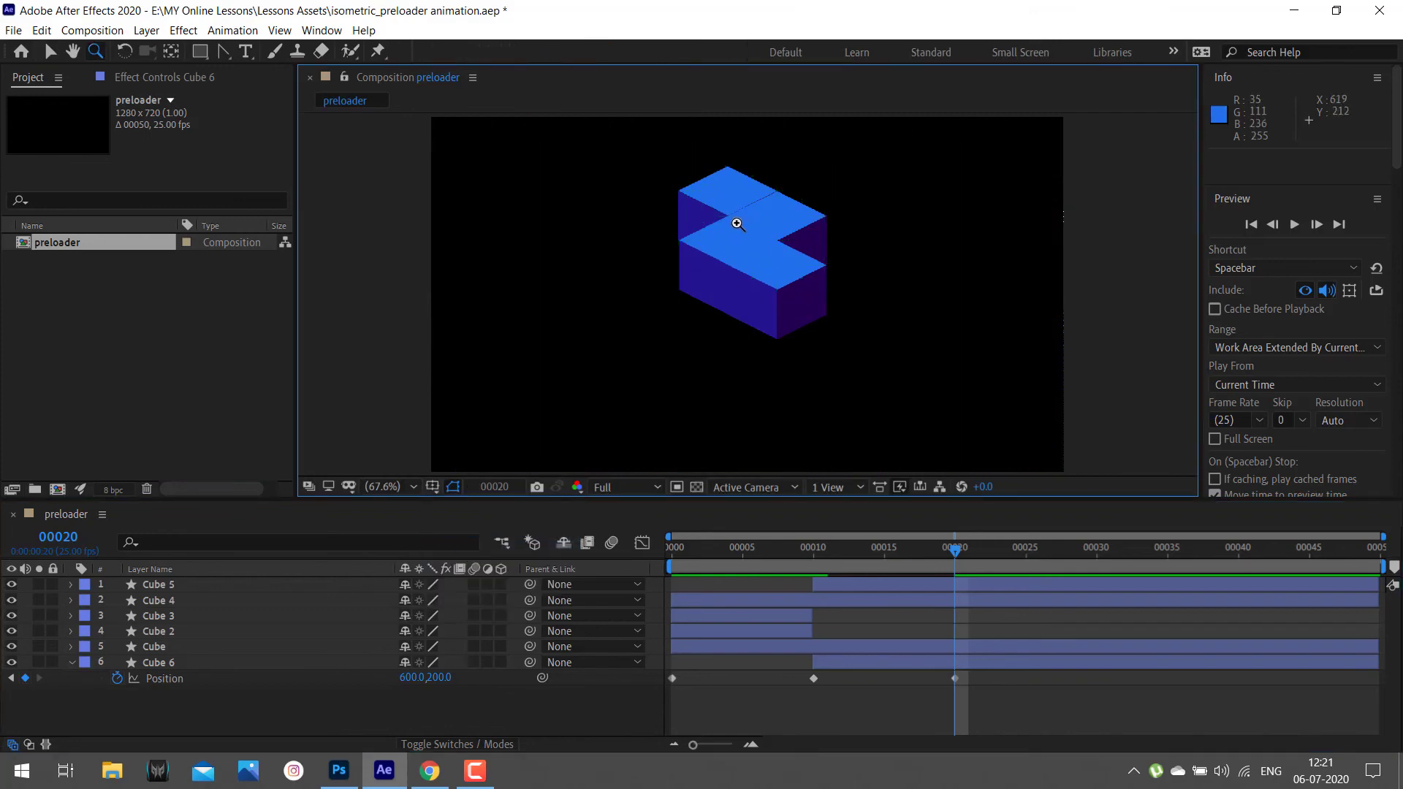
click(735, 224)
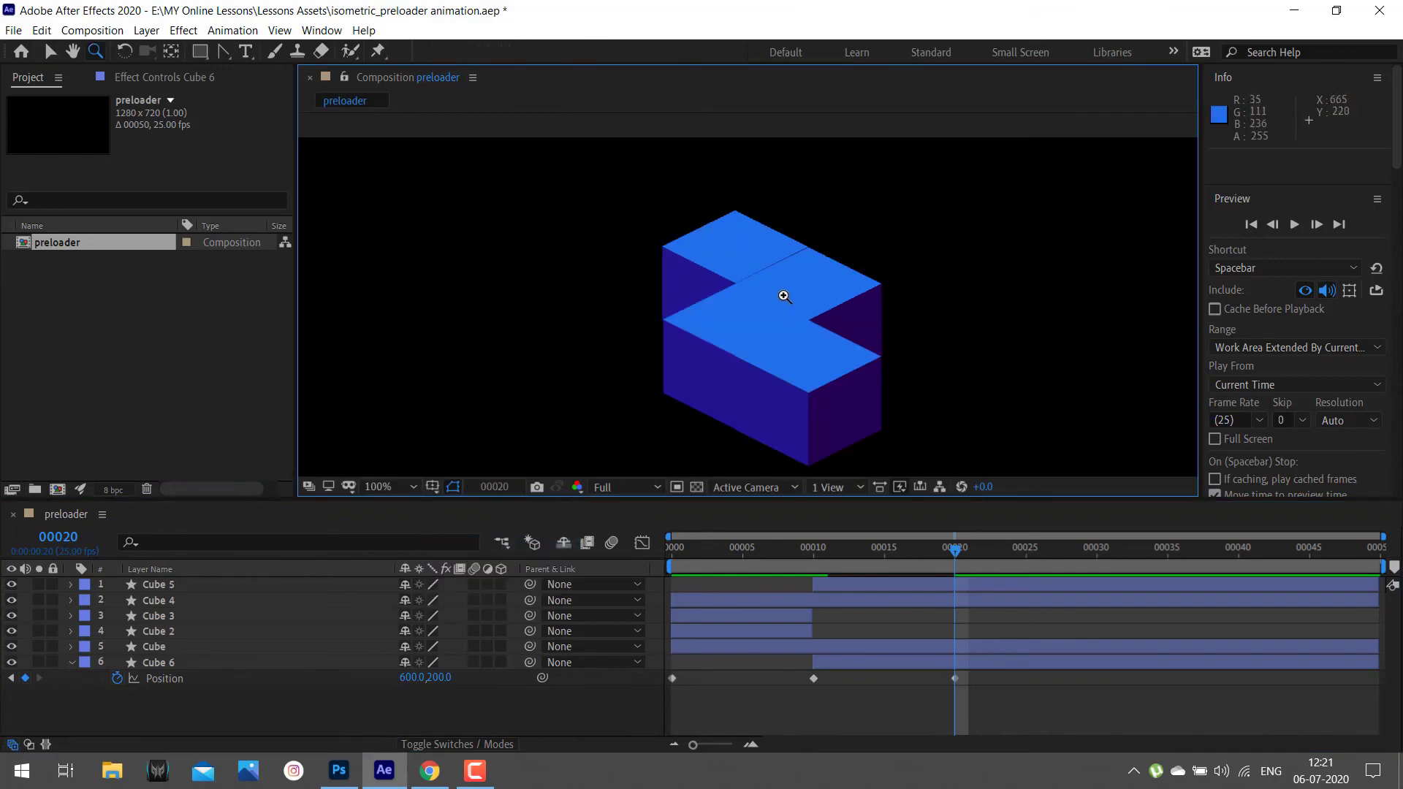
key(v)
- Nudge Cube 6 one pixel right and down to 601,201, then fit the composition in view
click(723, 245)
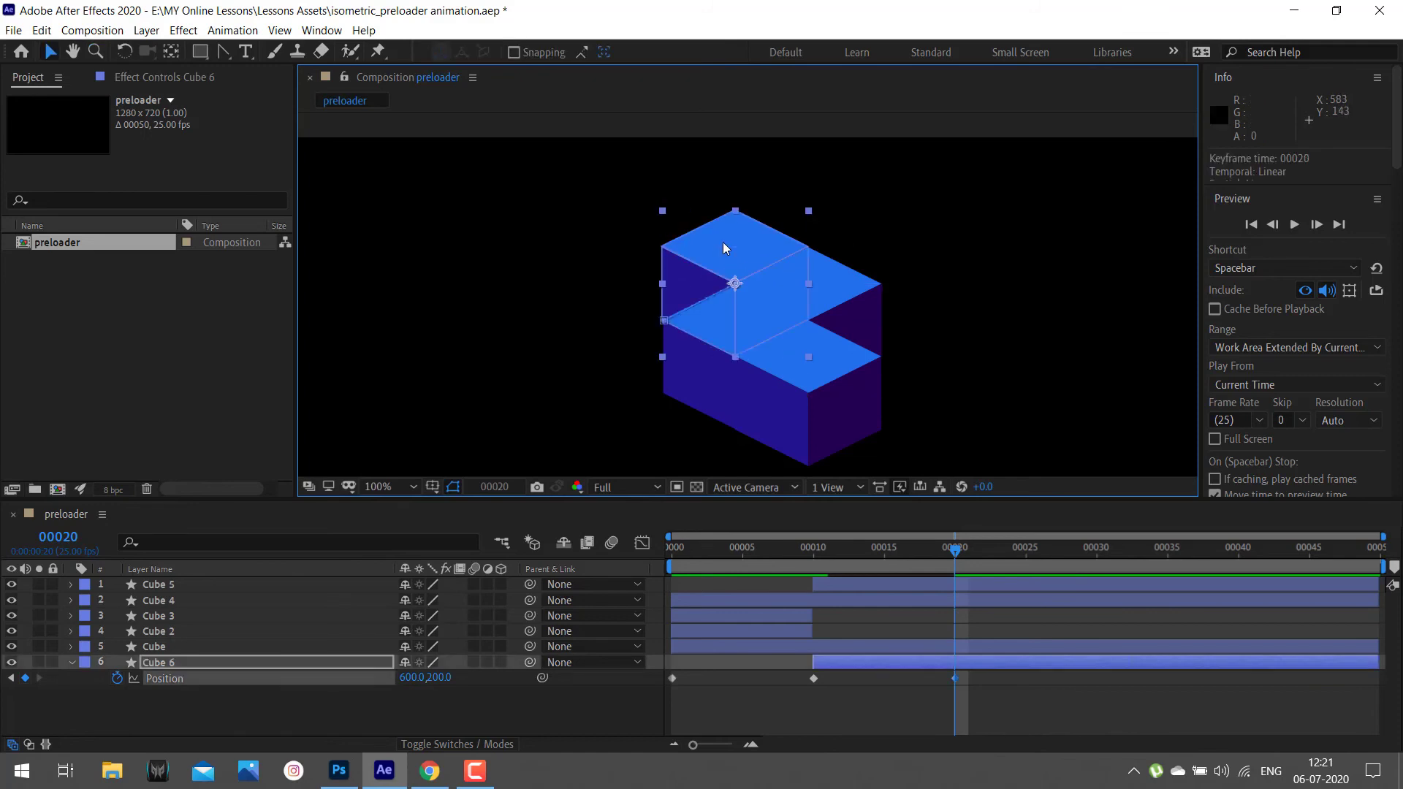
key(Right)
key(Down)
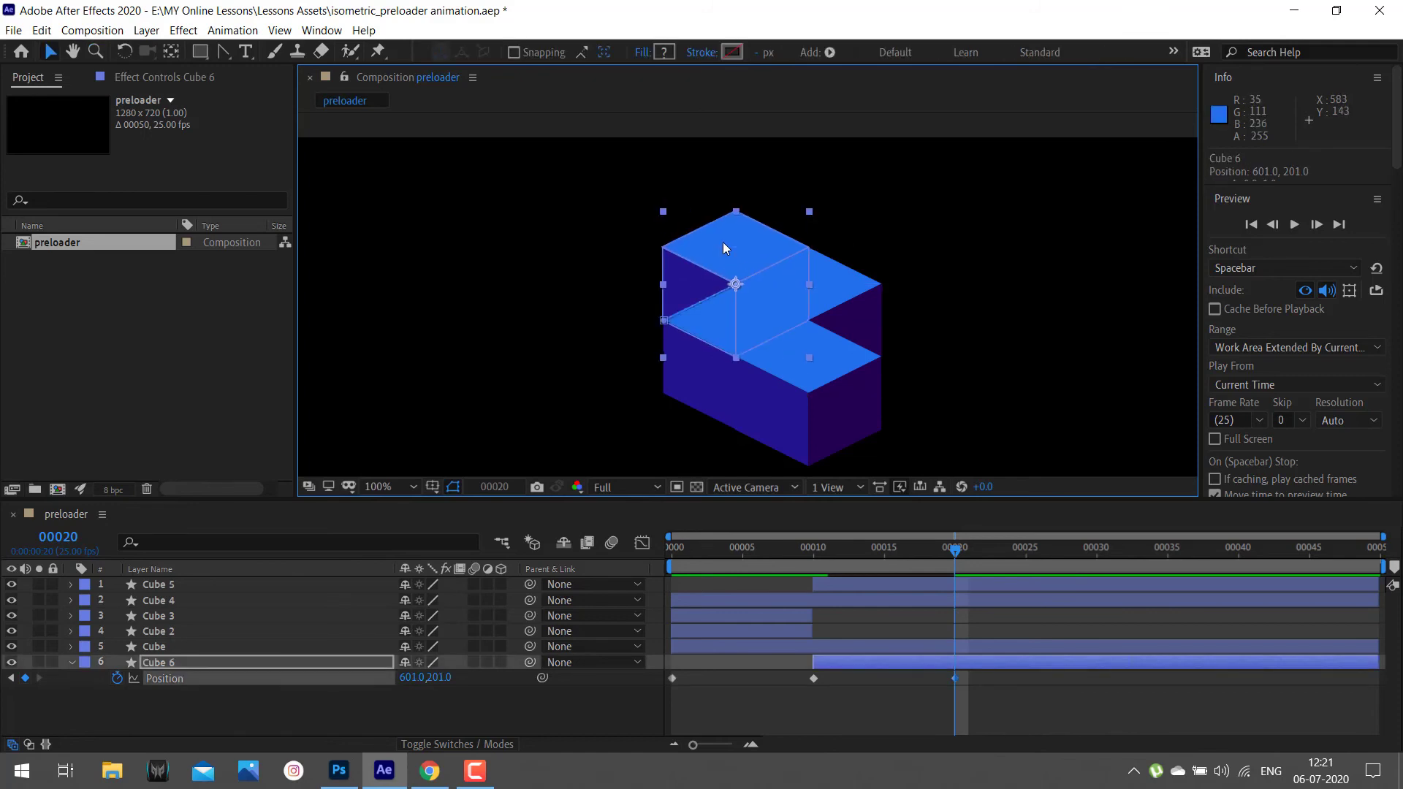
click(775, 714)
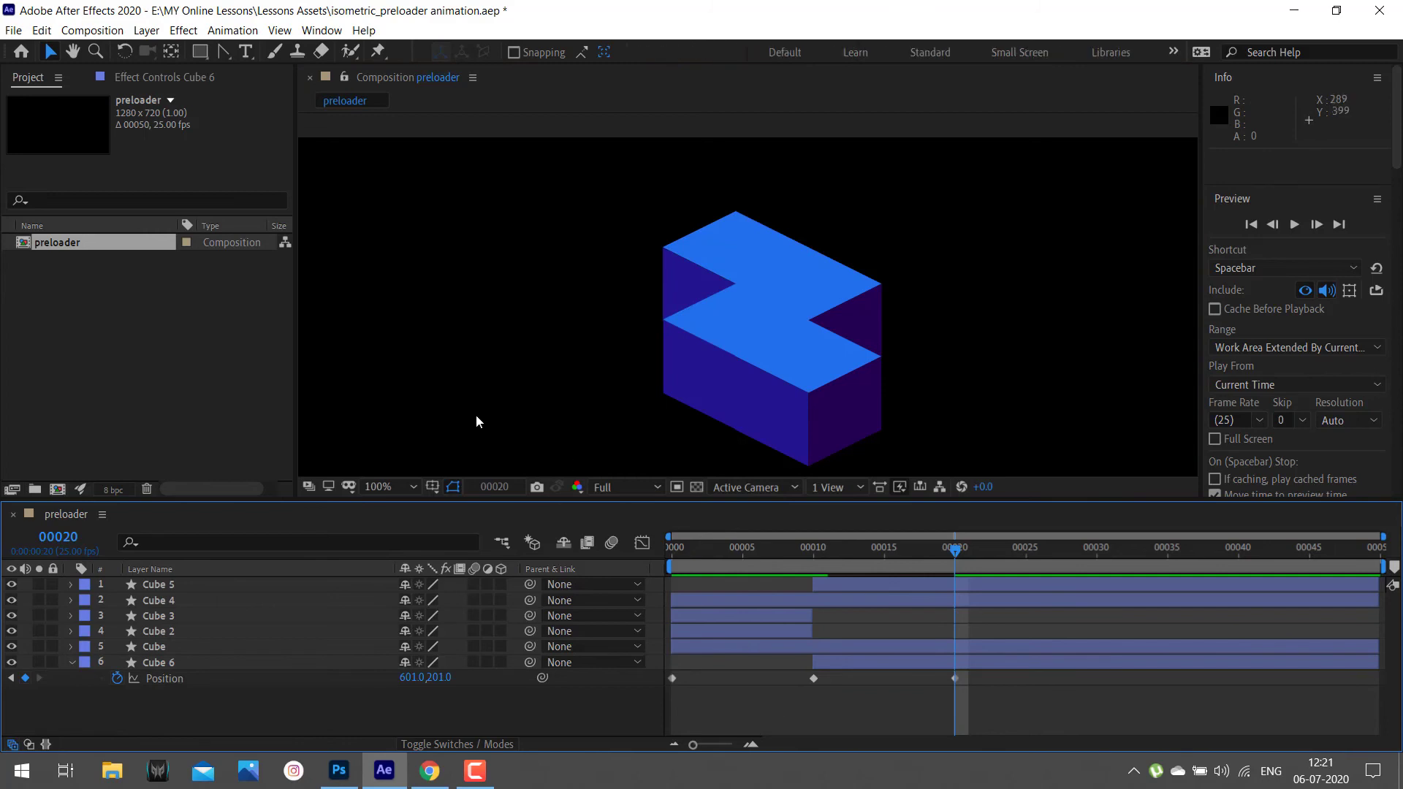
click(404, 488)
click(403, 178)
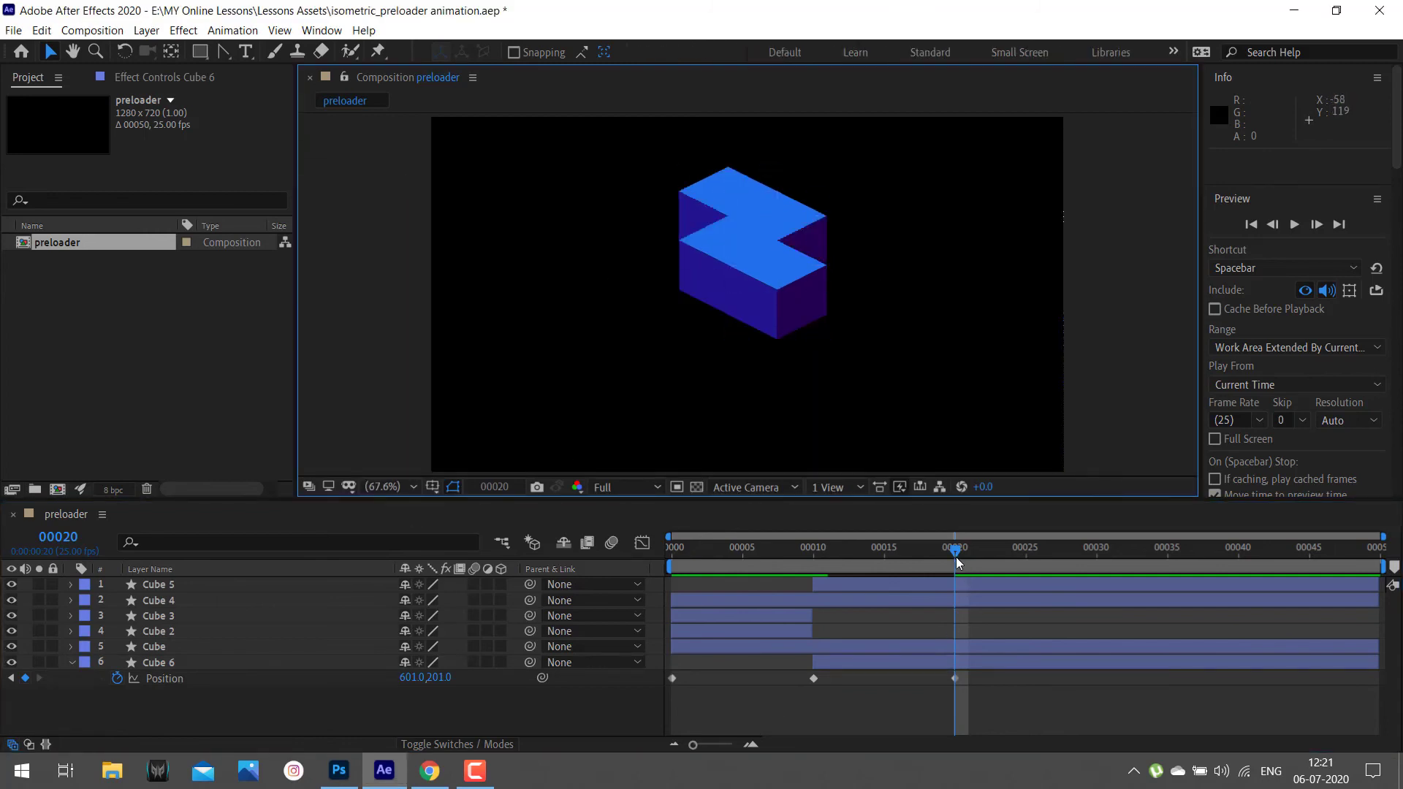
- End the work area at frame 20, preview the animation stopping at frame 15, and select all cube layers
key(n)
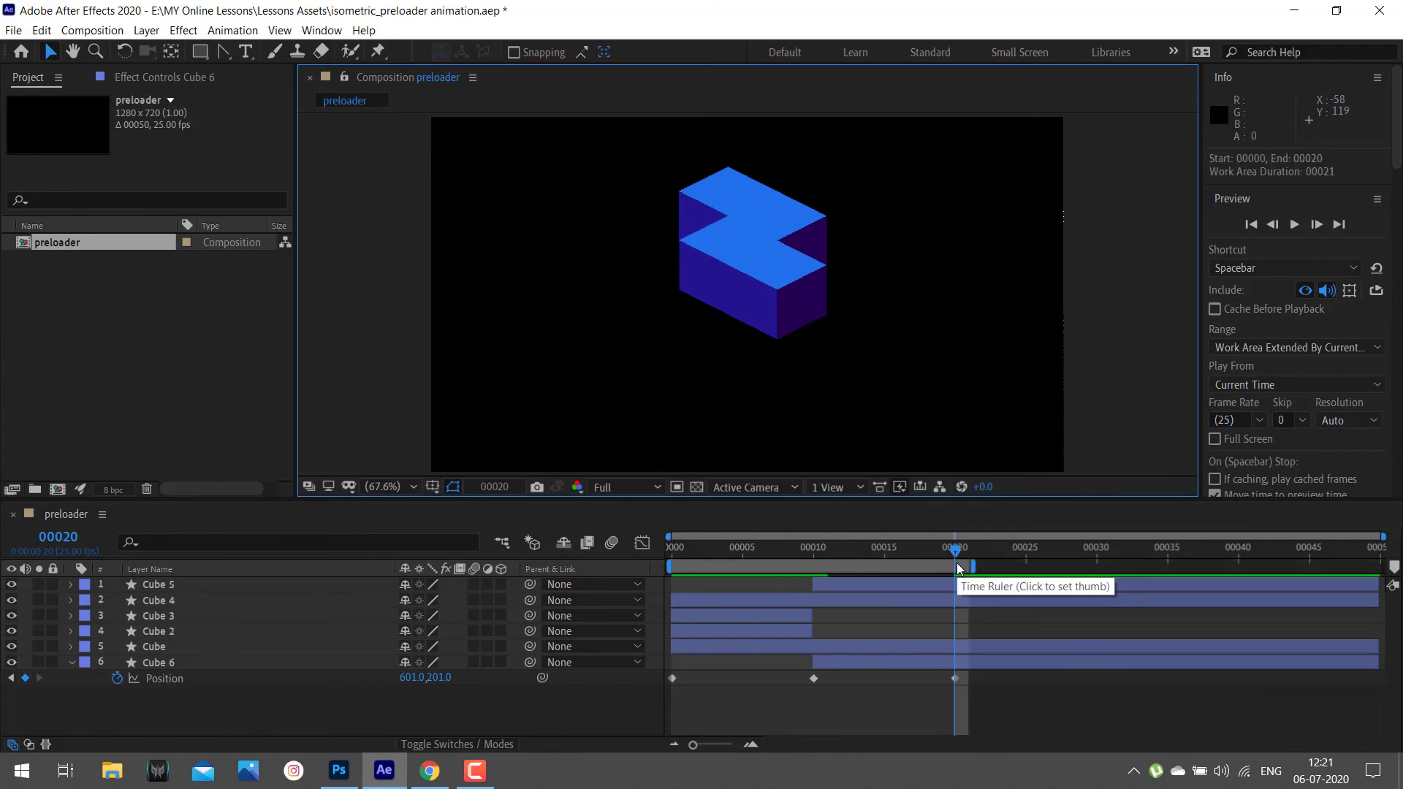
key(Page_Up)
key(Page_Up)
key(space)
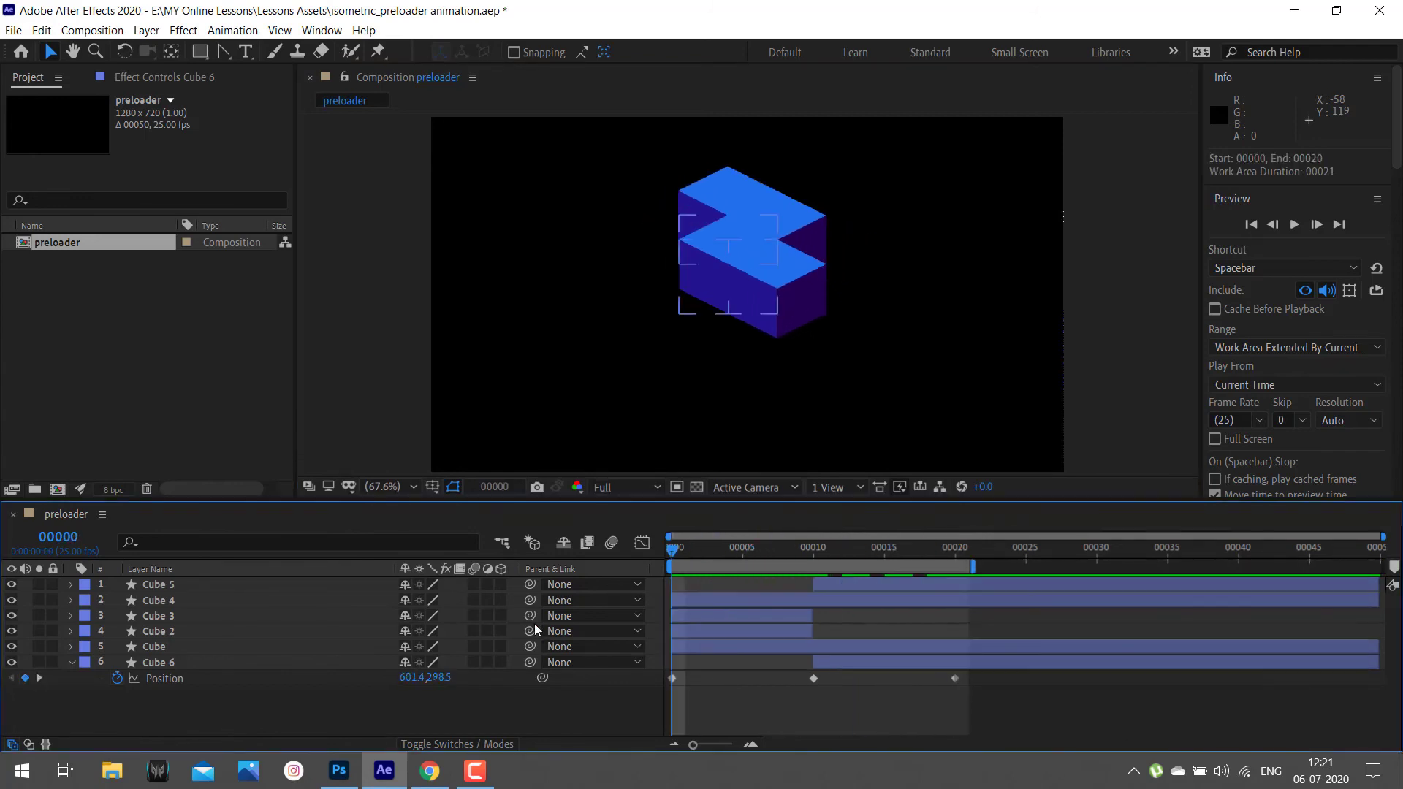
click(874, 556)
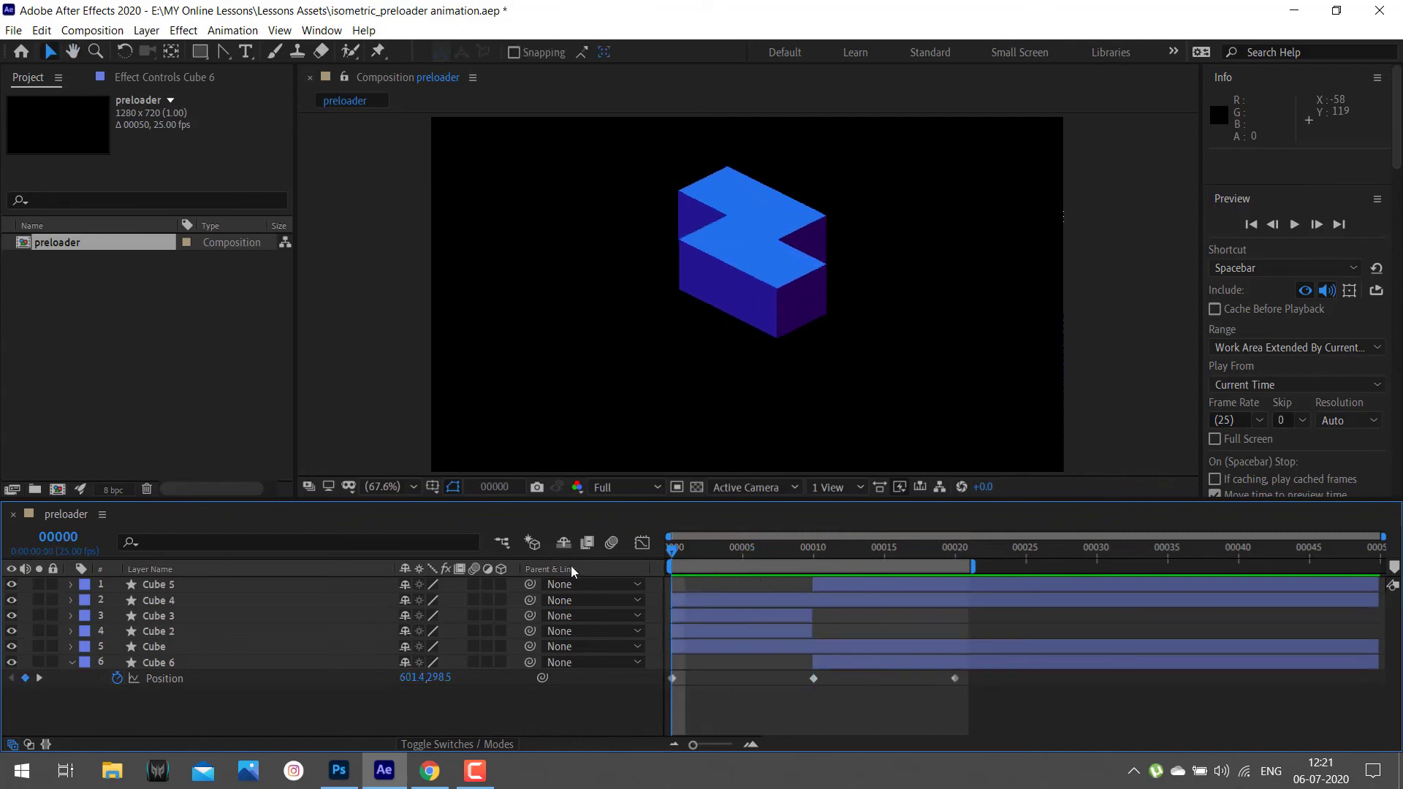
key(space)
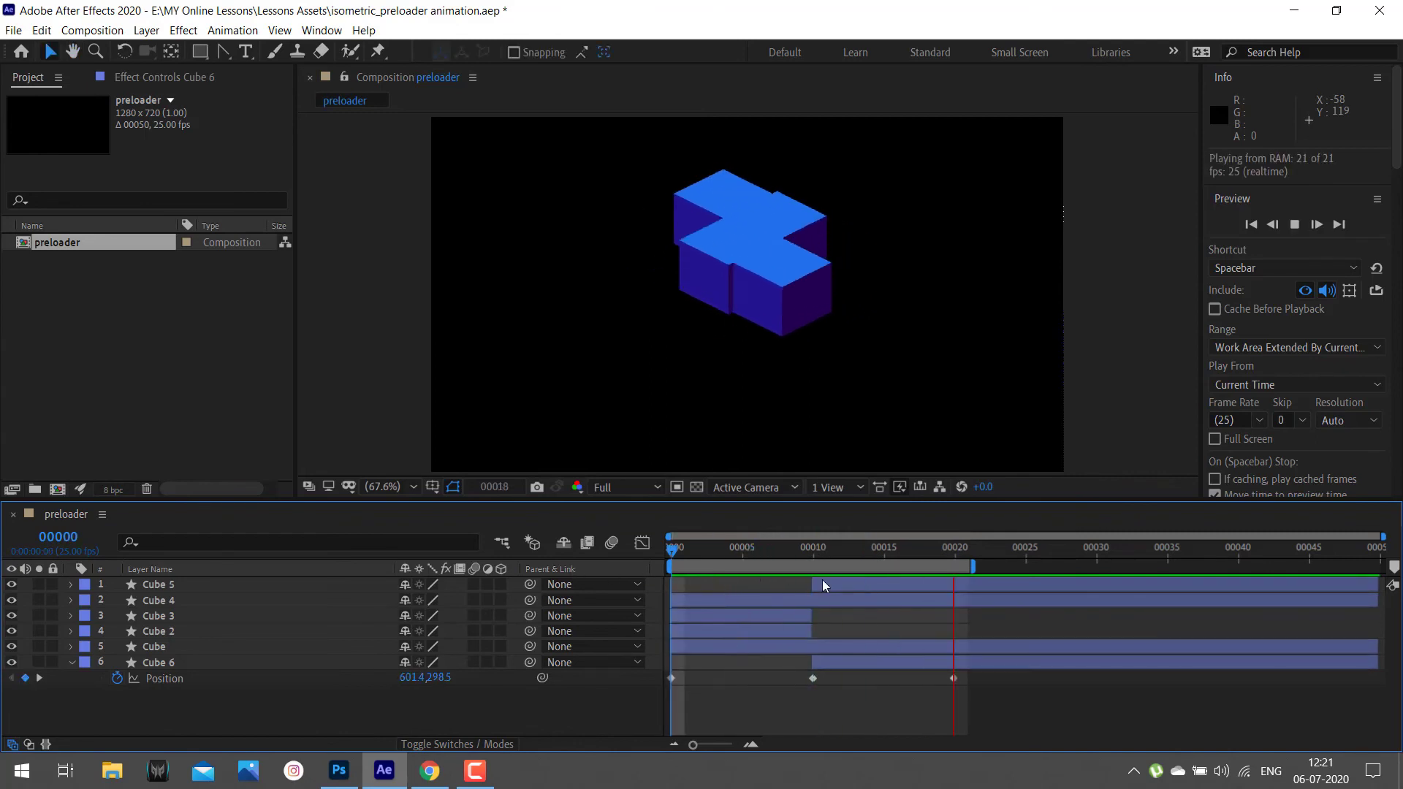
key(space)
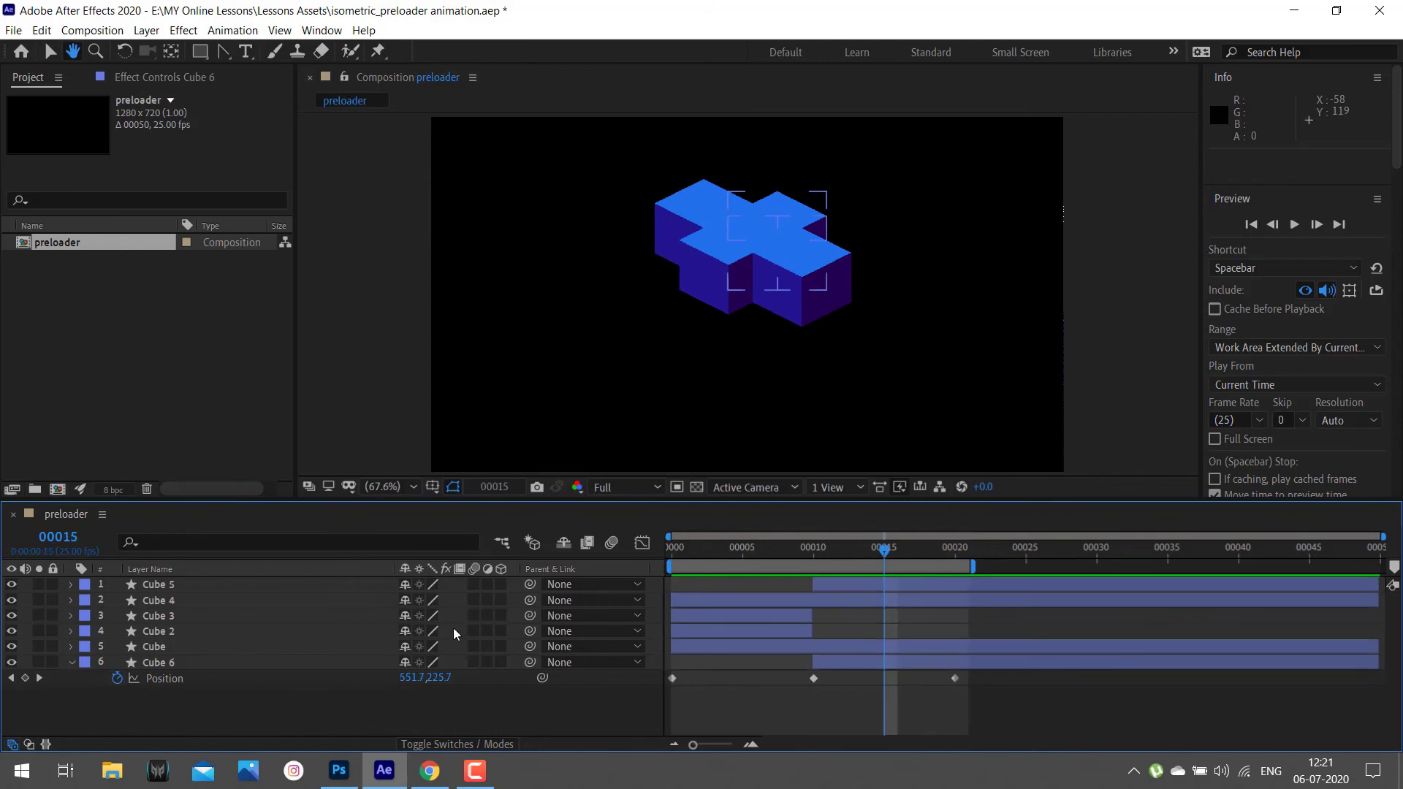
click(192, 604)
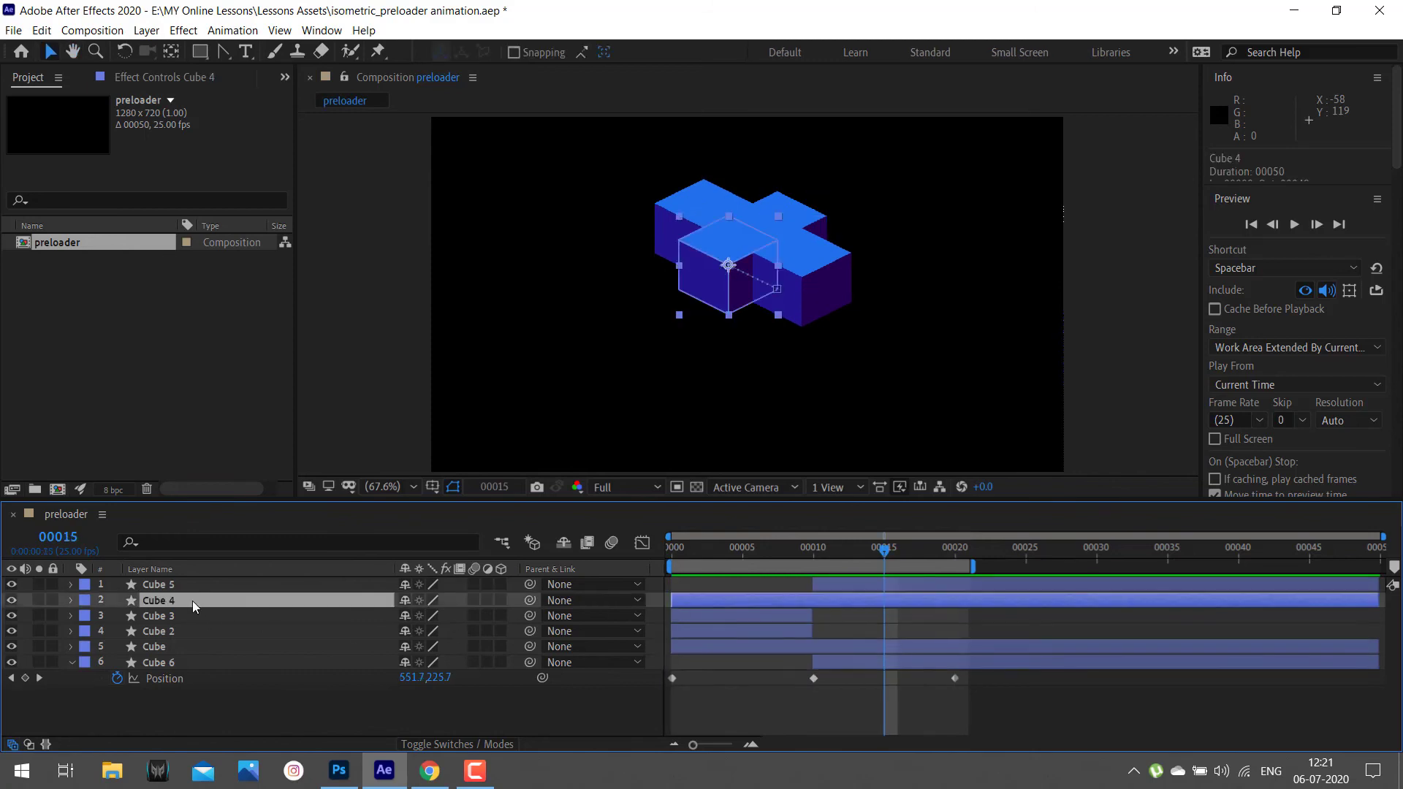
key(ctrl+a)
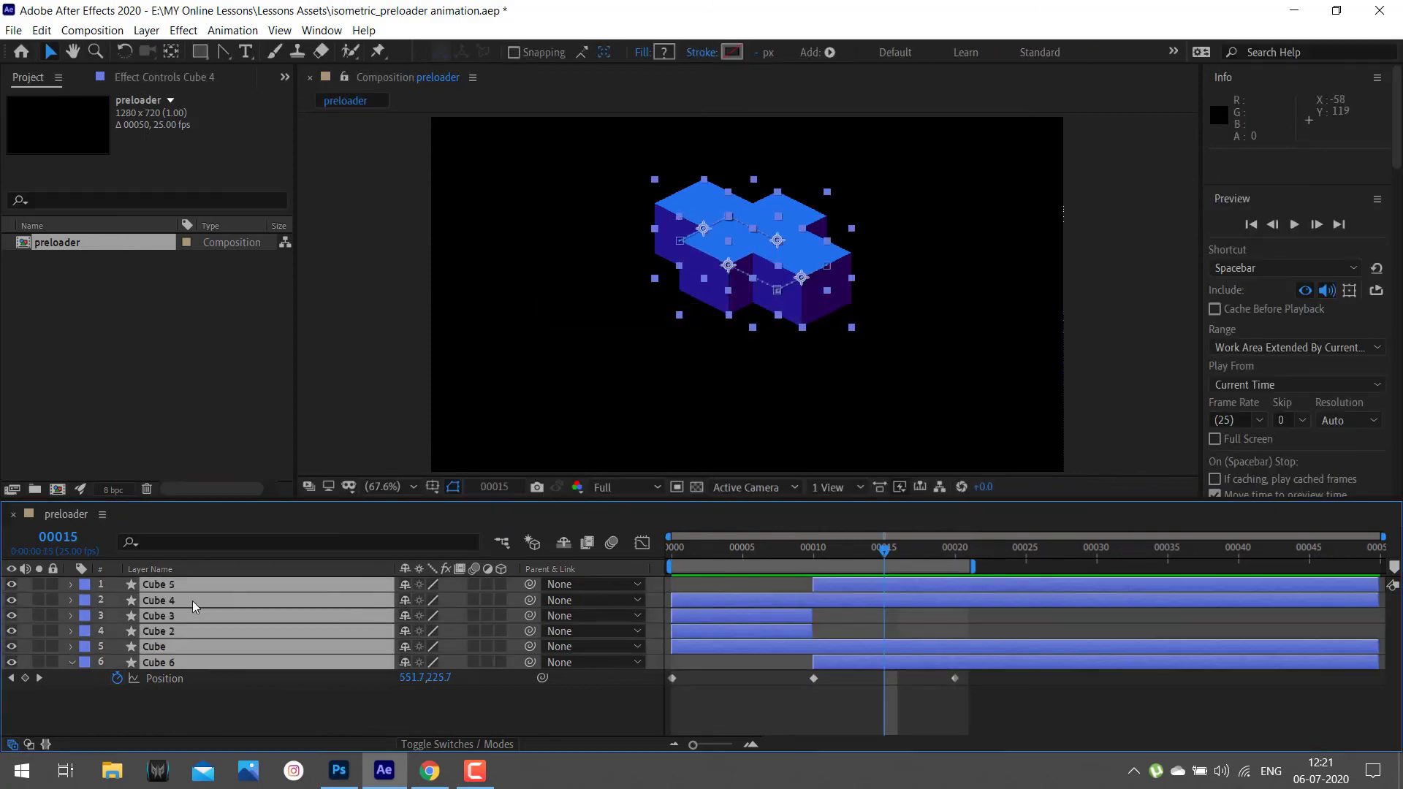
- Reveal every cube's Position and apply Easy Ease to Cube 5's and Cube 4's keyframes
key(p)
click(922, 674)
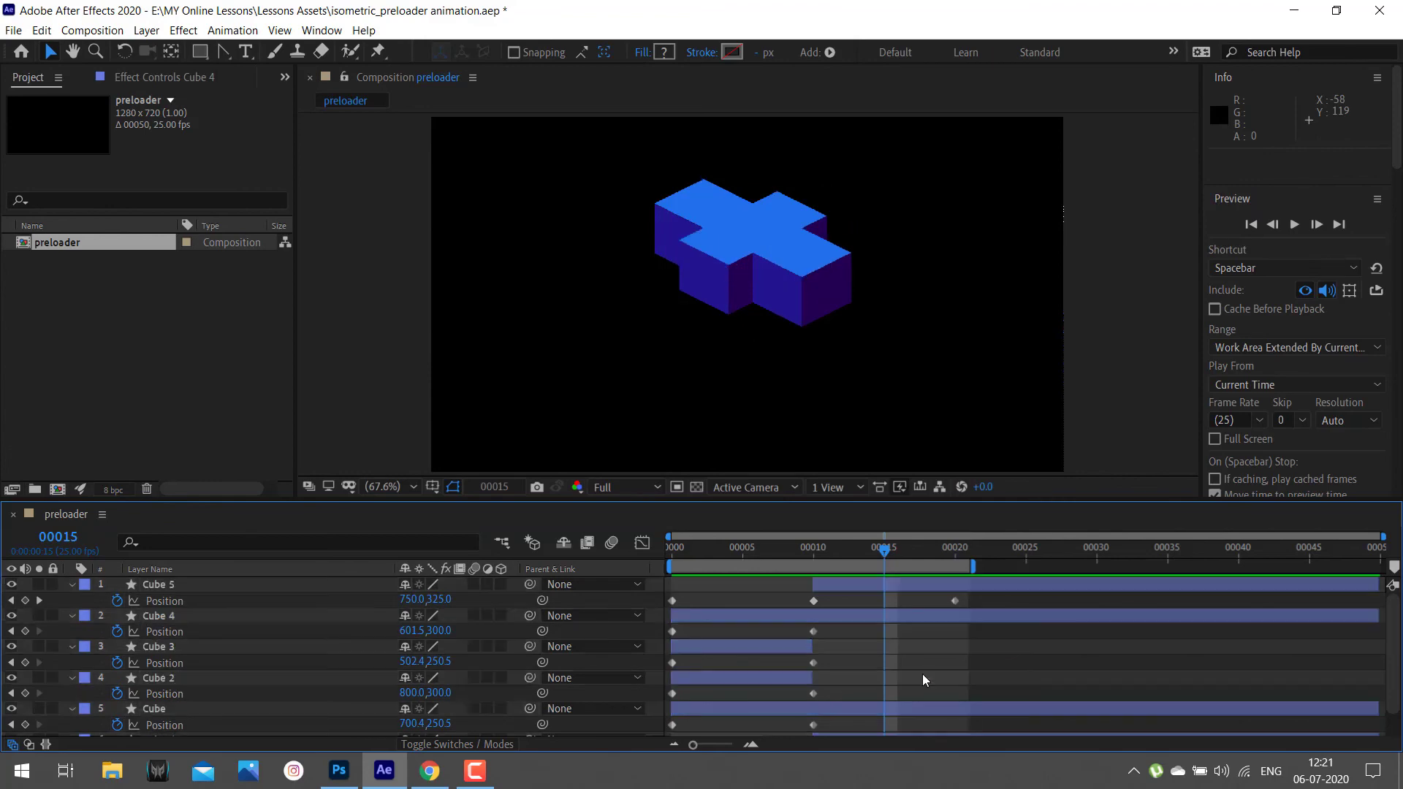
click(160, 599)
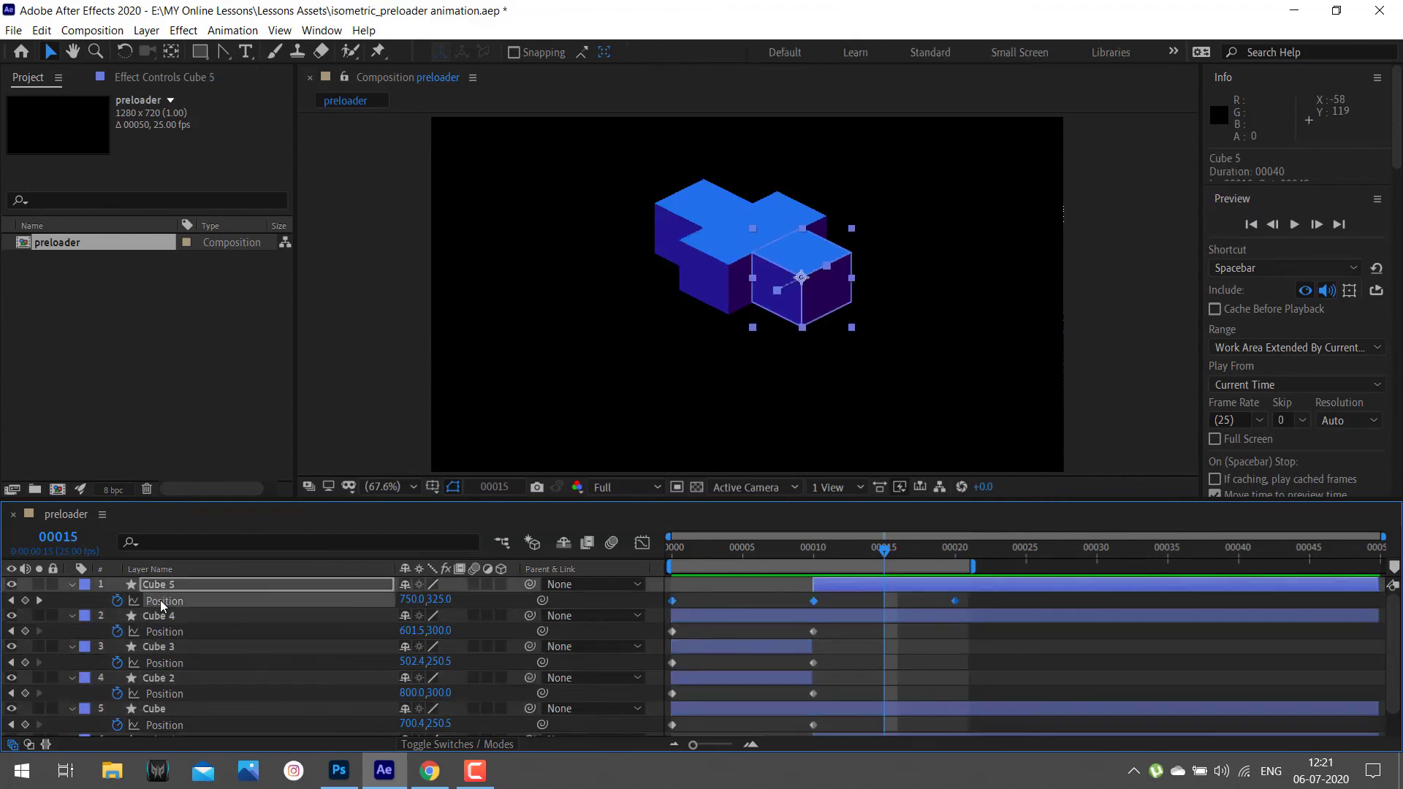
right_click(161, 599)
mouse_move(278, 571)
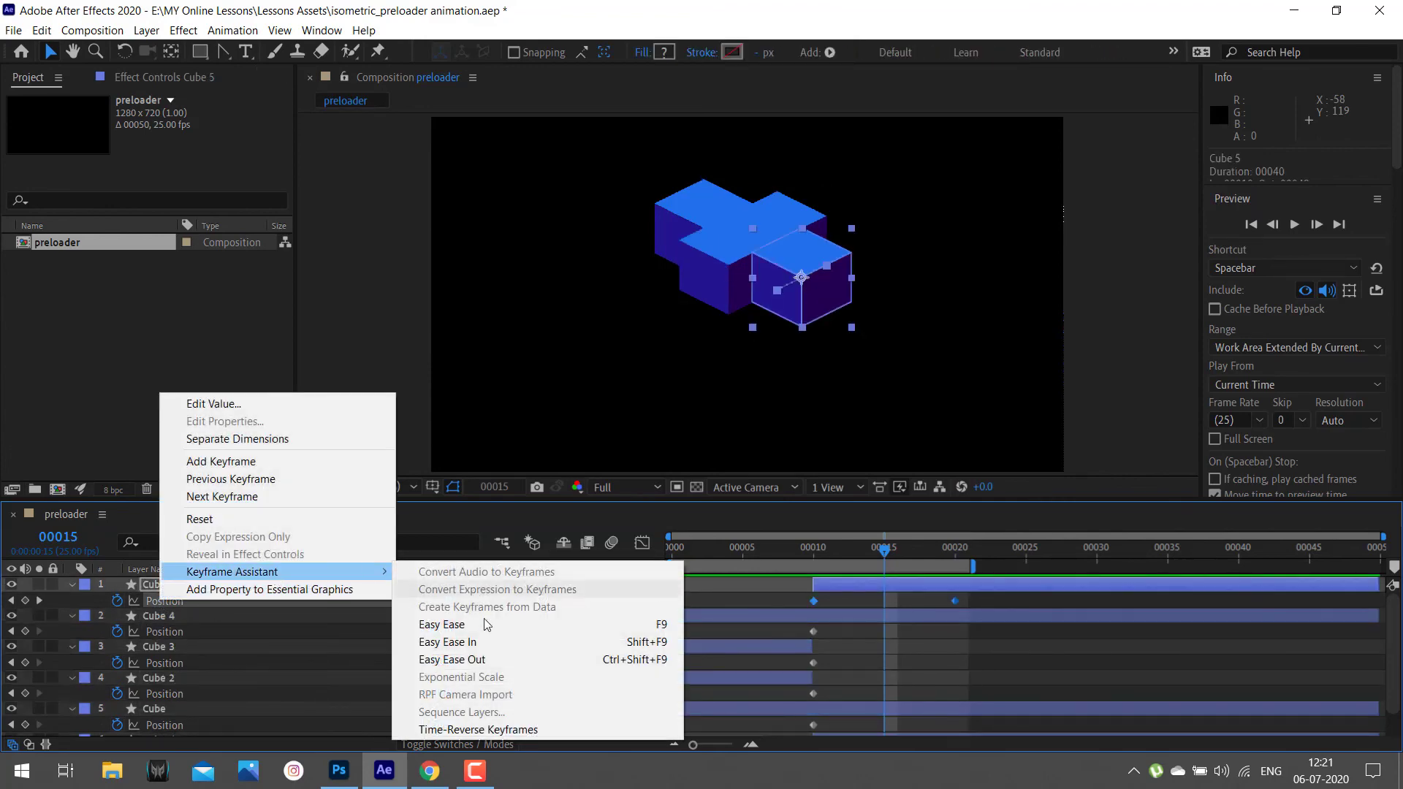
click(487, 624)
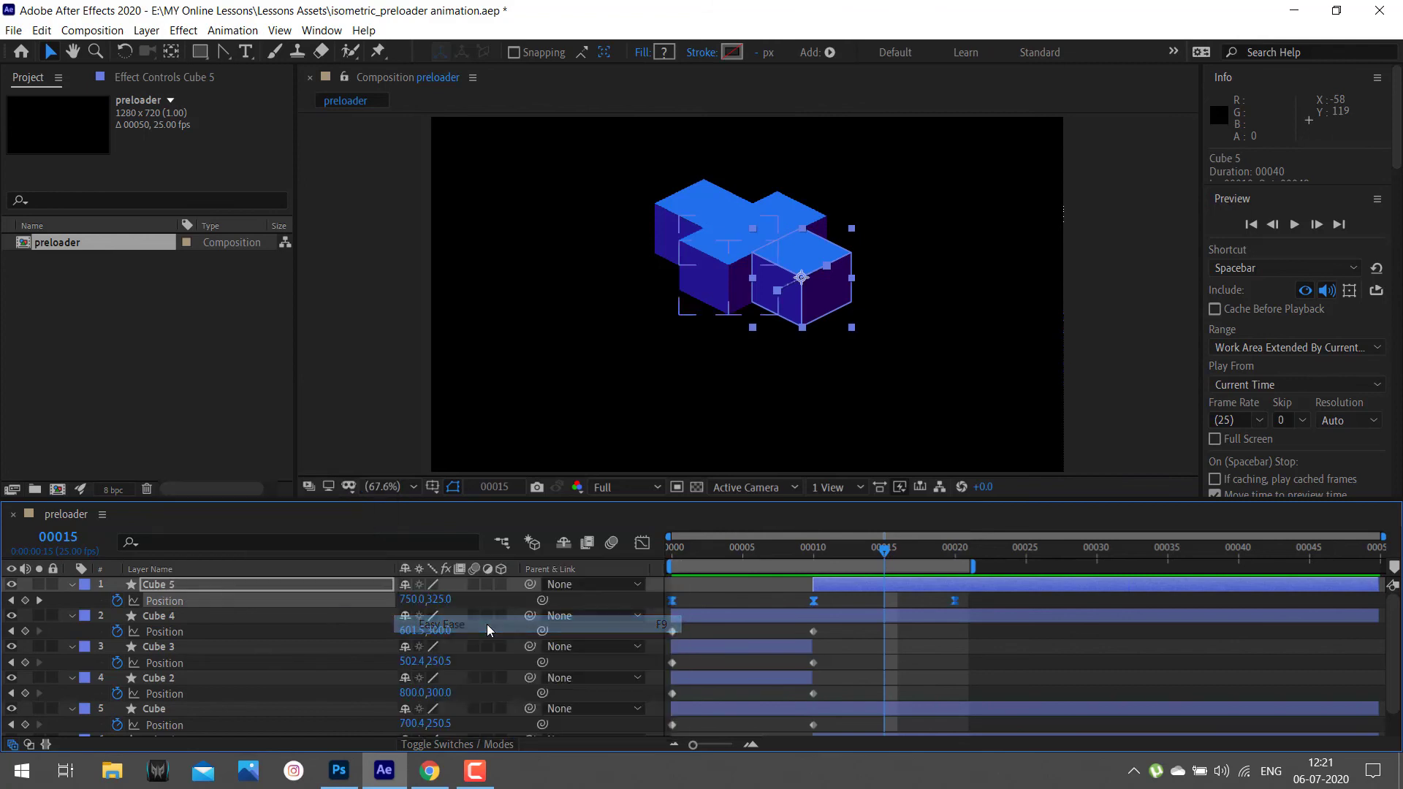
click(176, 632)
right_click(175, 633)
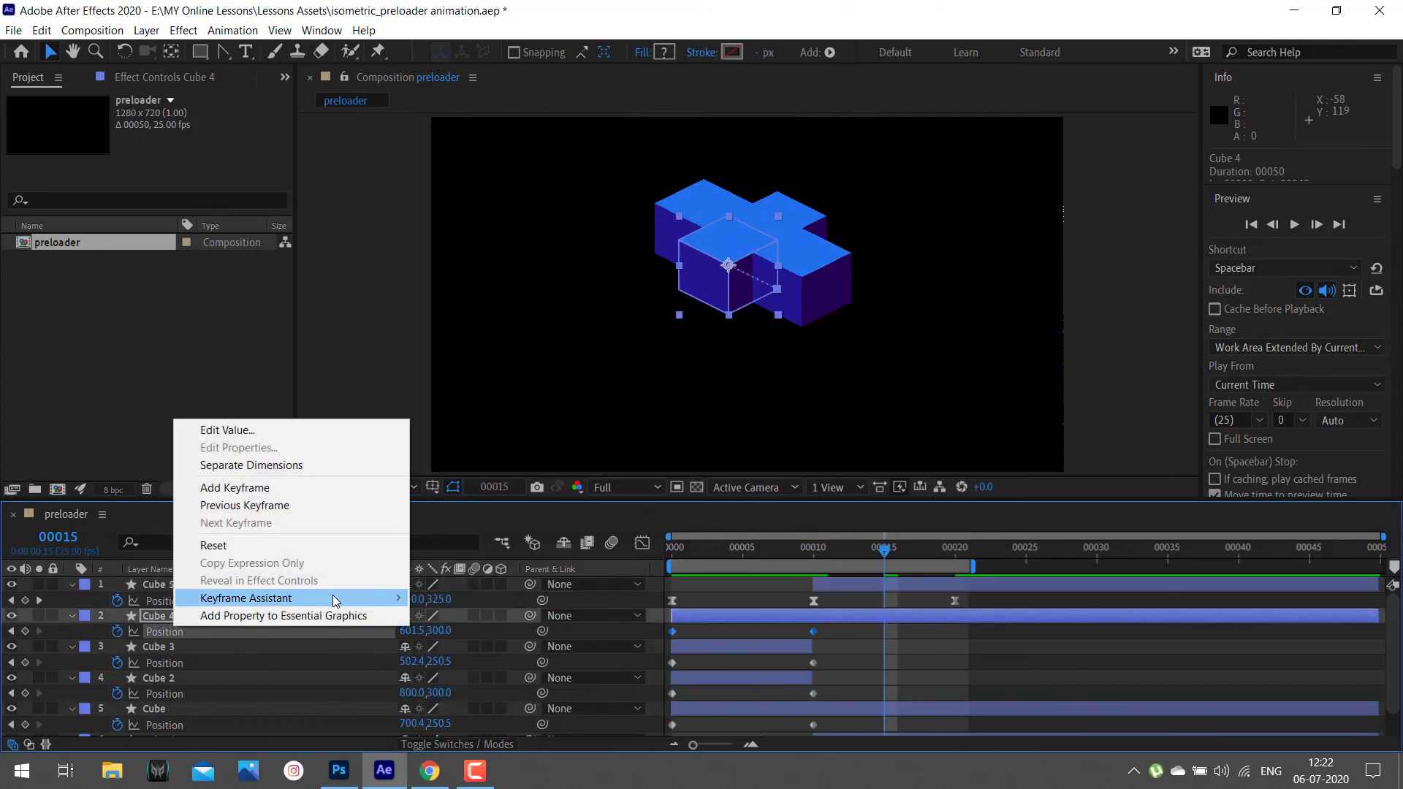
mouse_move(331, 596)
click(599, 649)
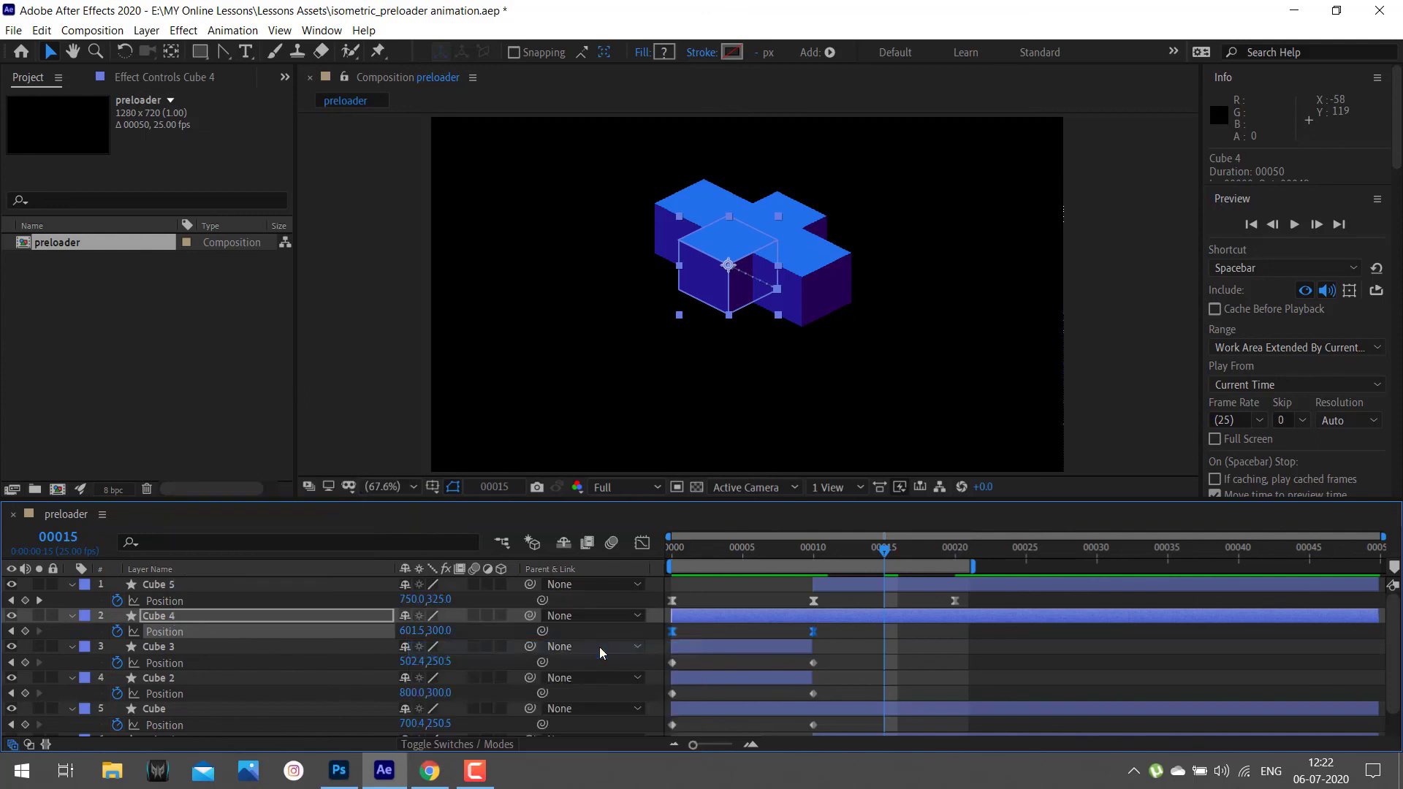
- Apply Easy Ease to Cube 3's and Cube 2's Position keyframes
click(194, 662)
right_click(194, 663)
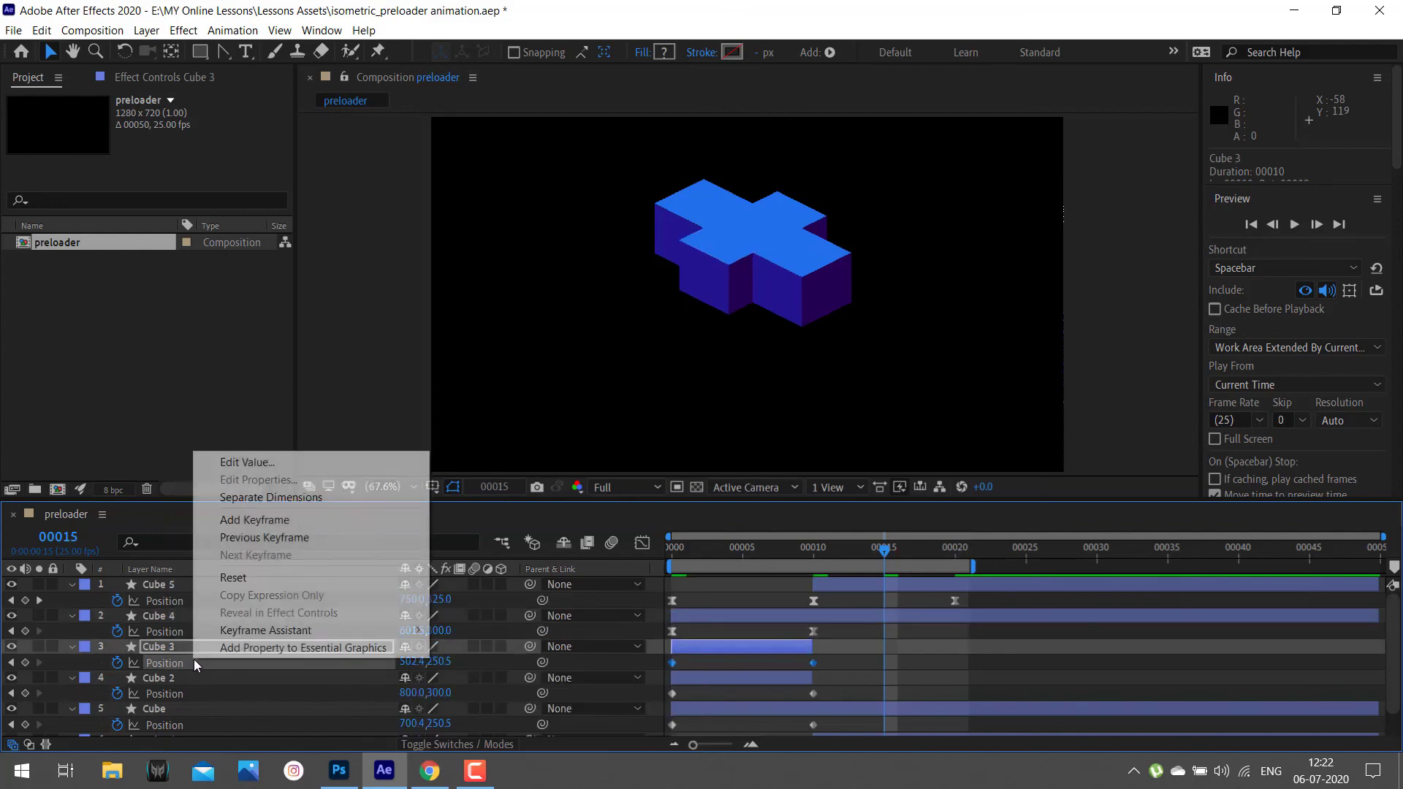
mouse_move(426, 633)
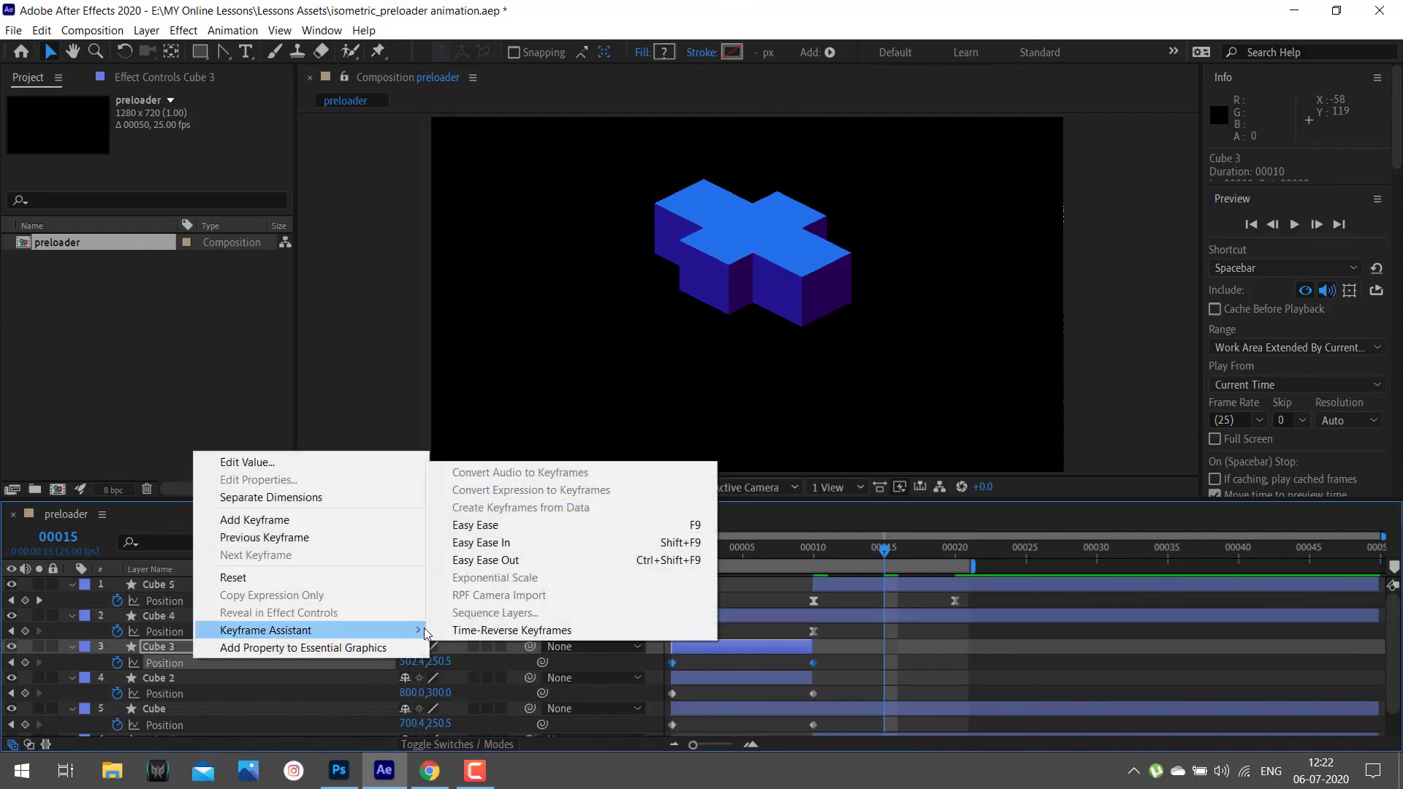
click(557, 523)
click(166, 695)
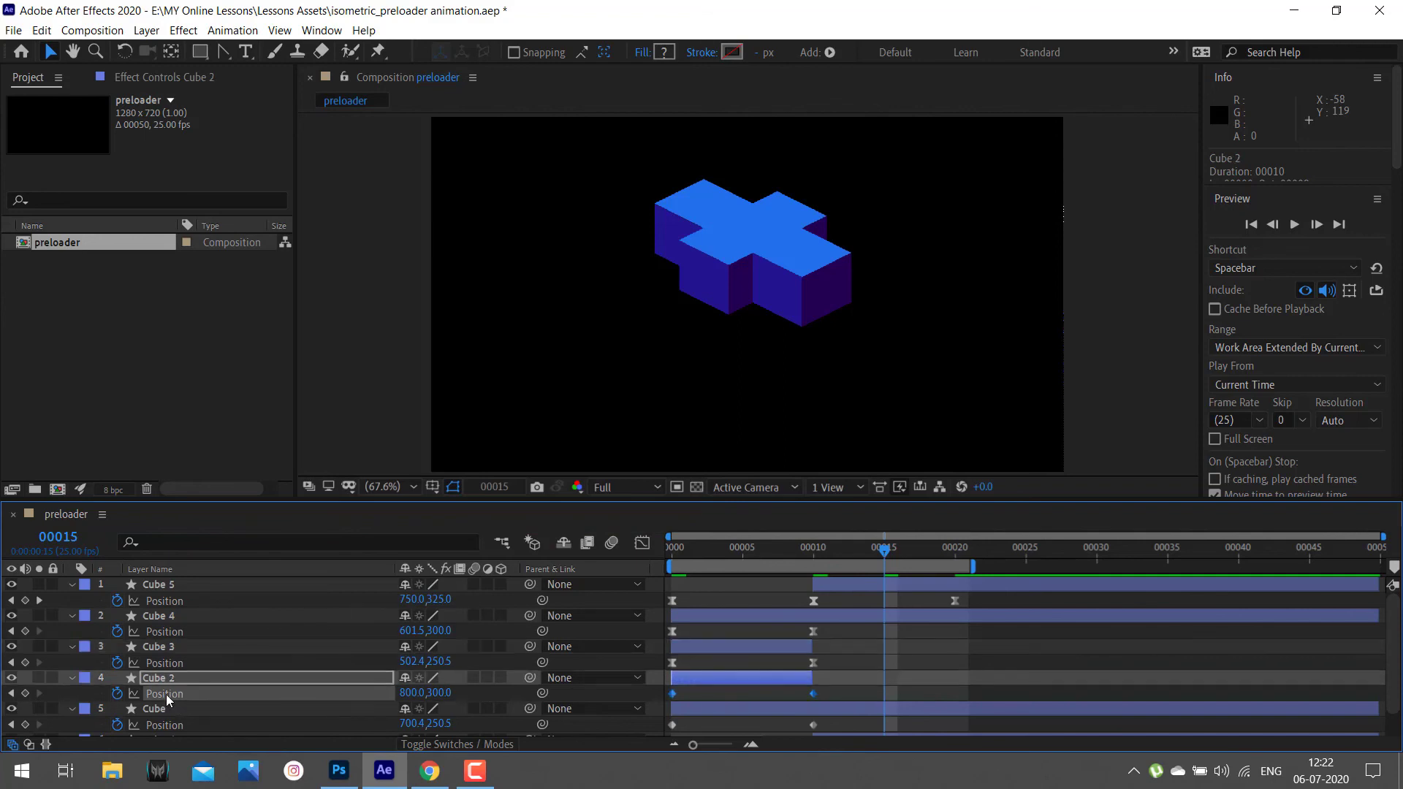
right_click(166, 694)
mouse_move(284, 675)
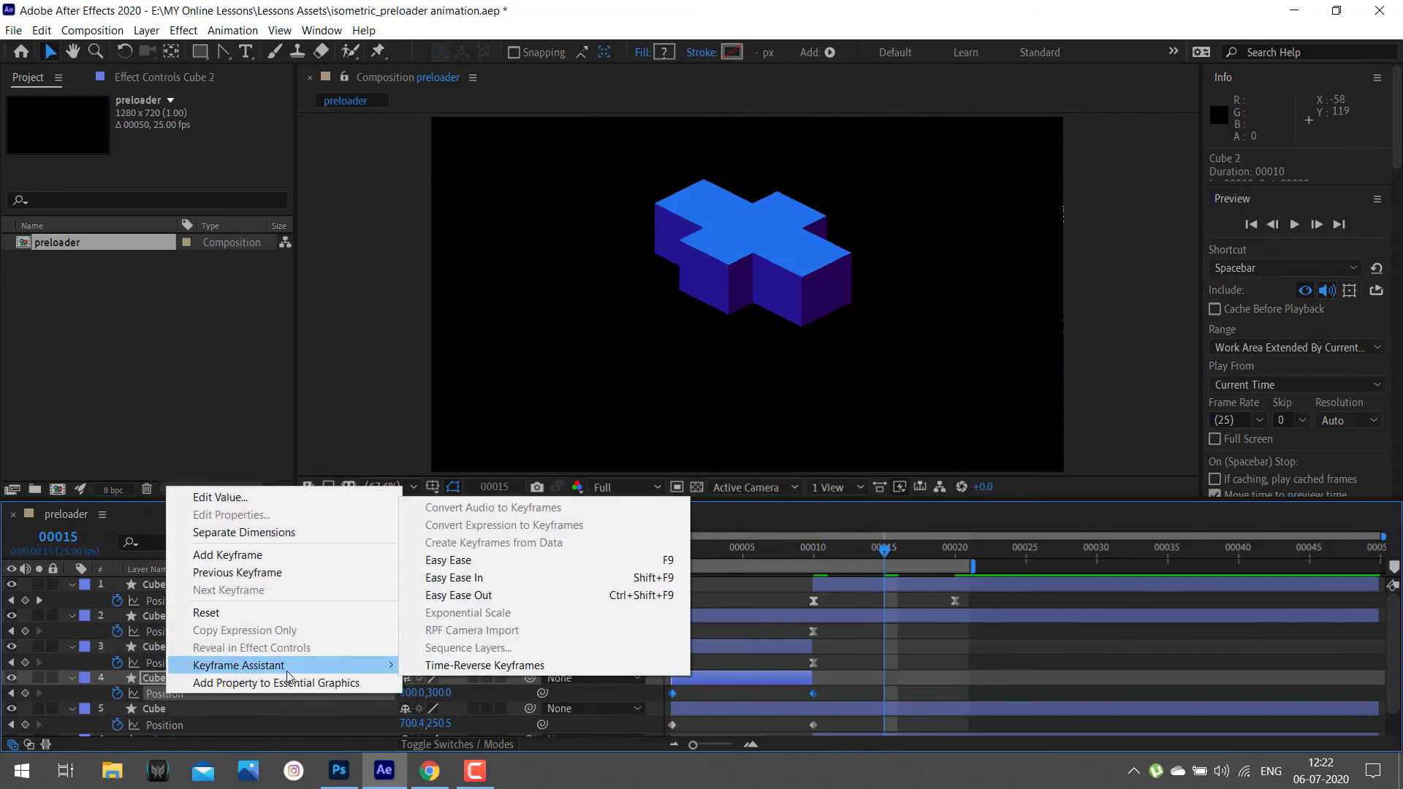
click(516, 558)
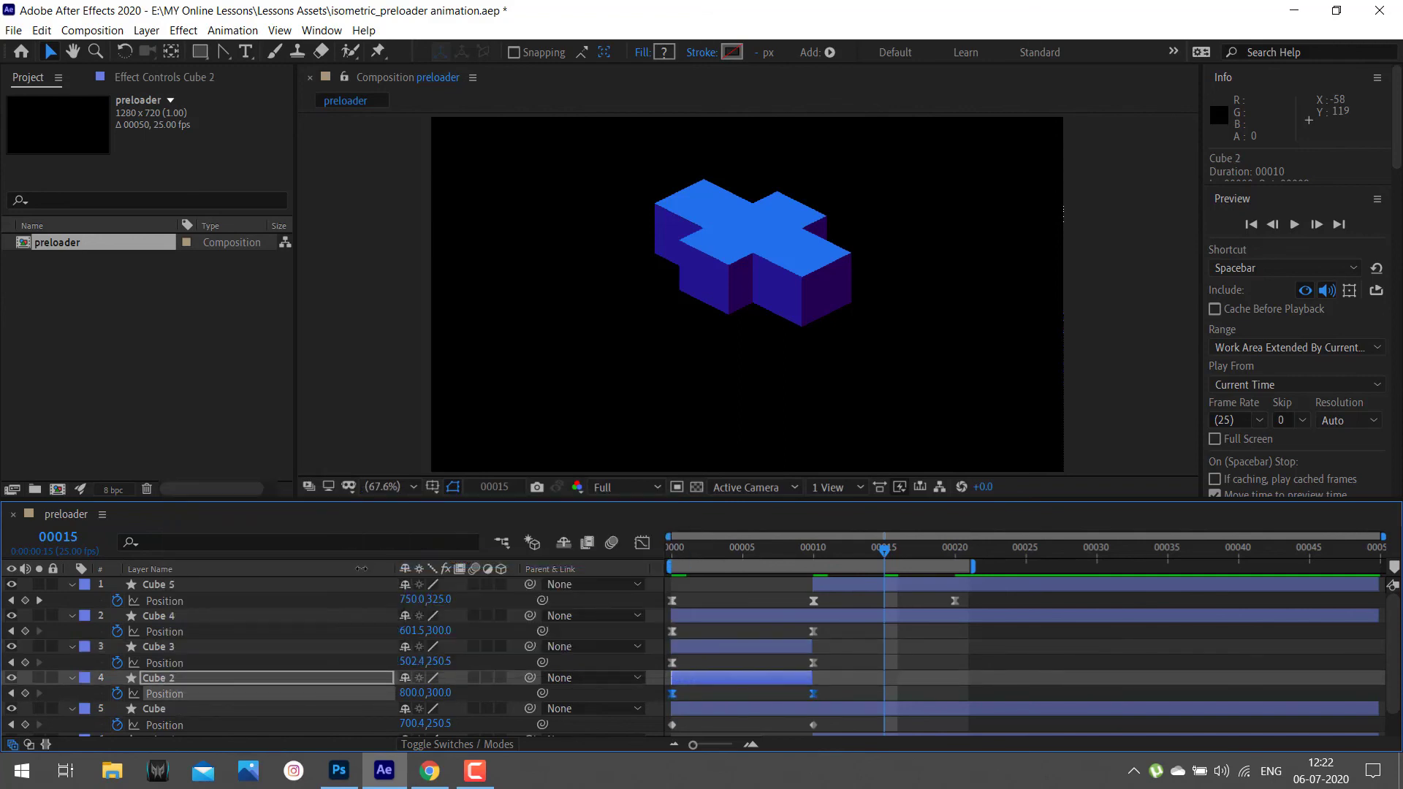
- Apply Easy Ease to the Cube and Cube 6 Position keyframes, then collapse all layers
scroll(200, 704, down, 1)
click(170, 695)
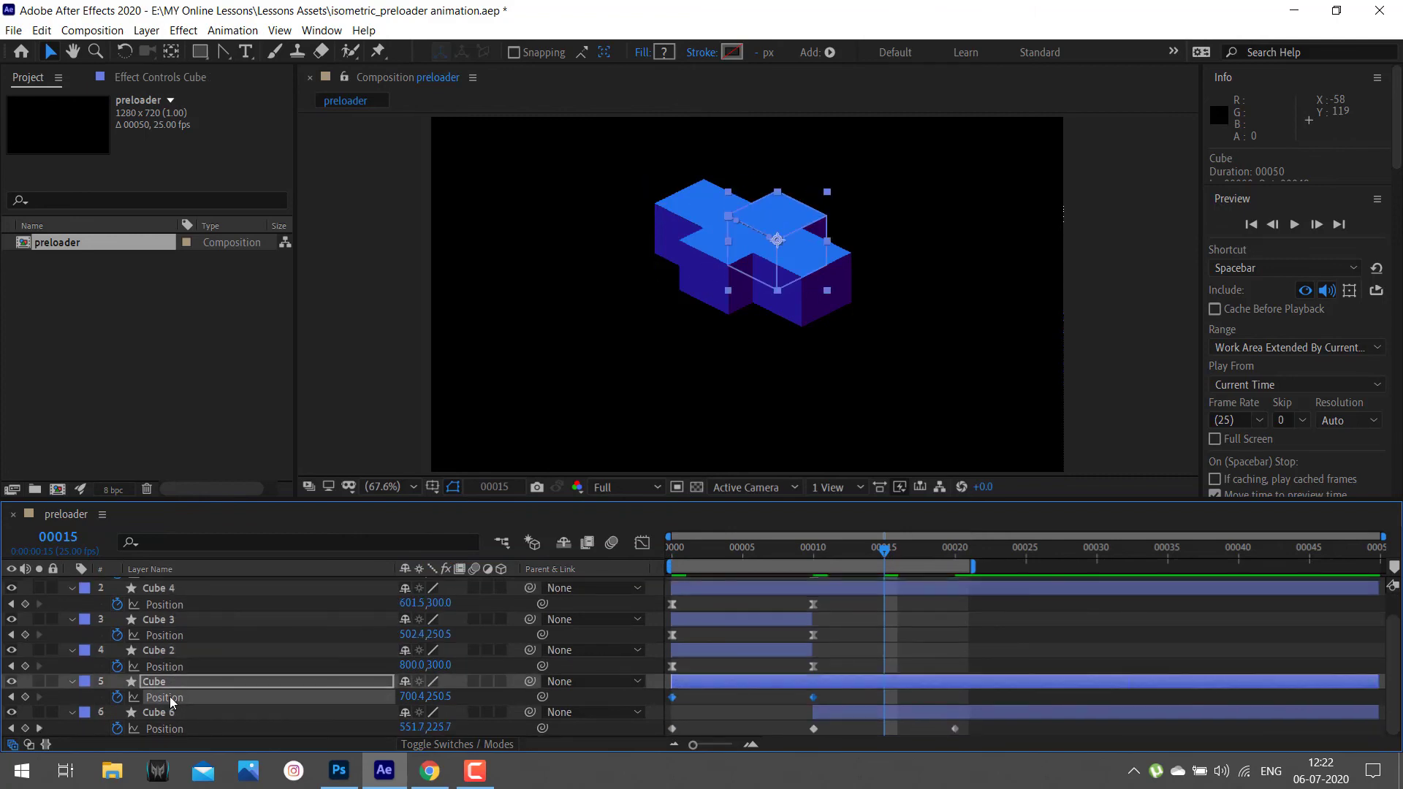
right_click(170, 696)
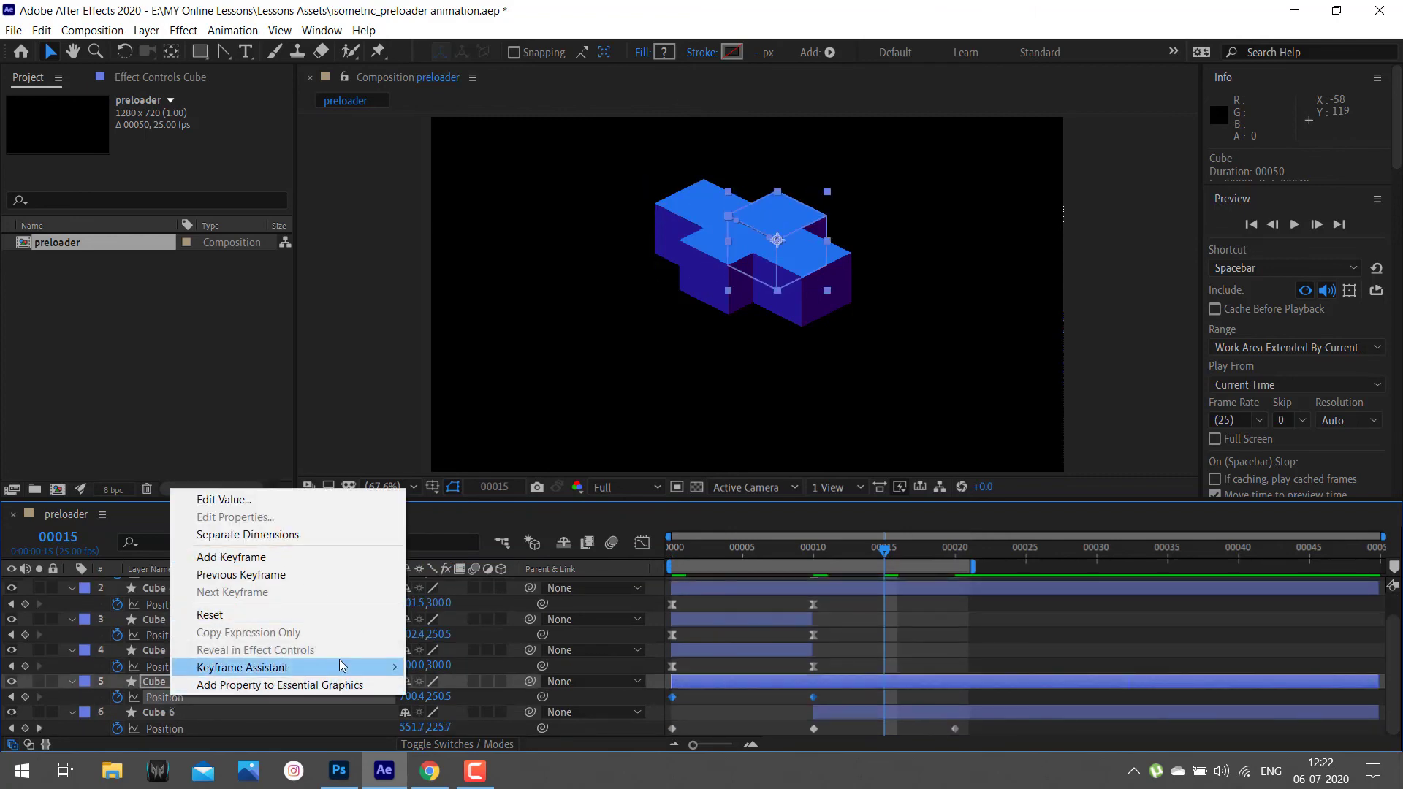
mouse_move(340, 665)
click(572, 559)
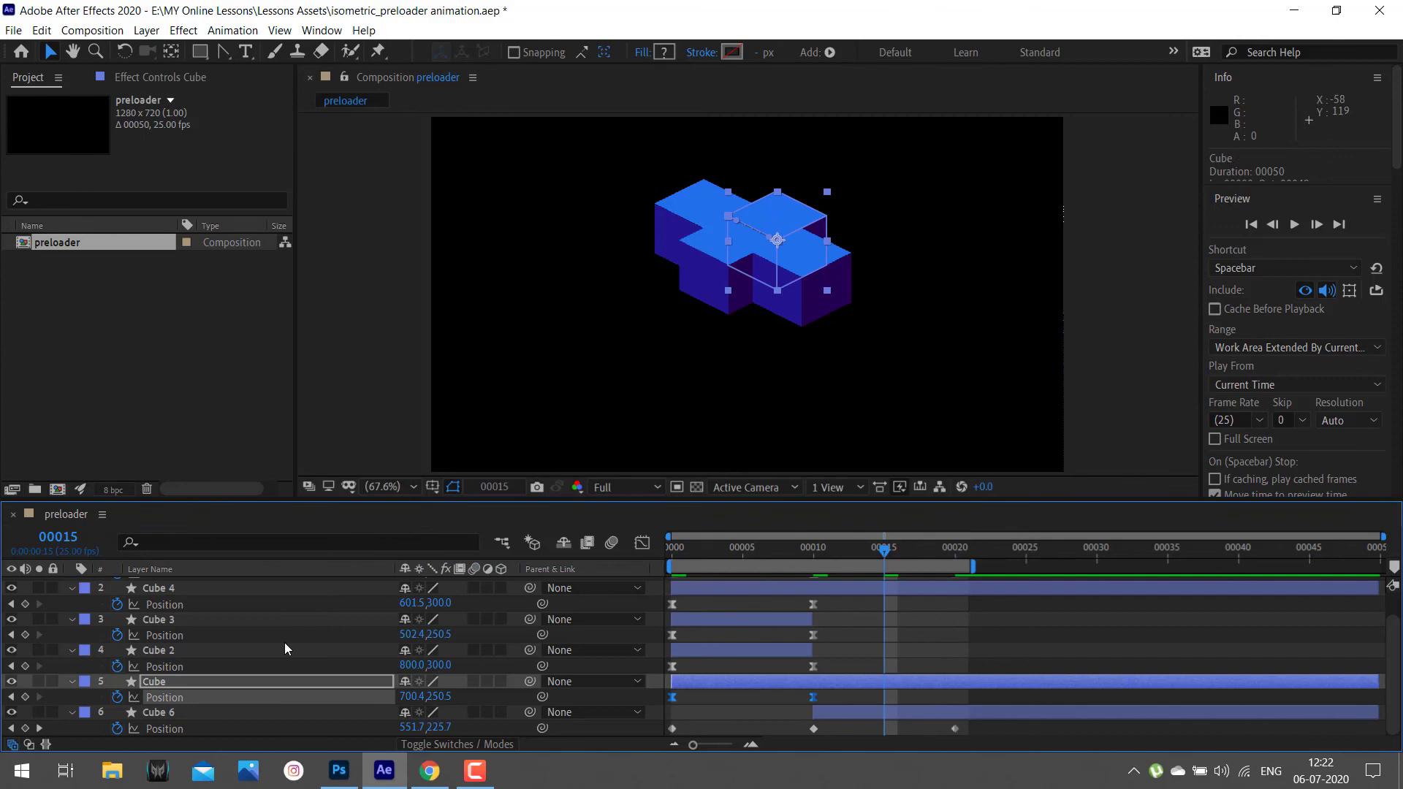
click(169, 728)
right_click(169, 728)
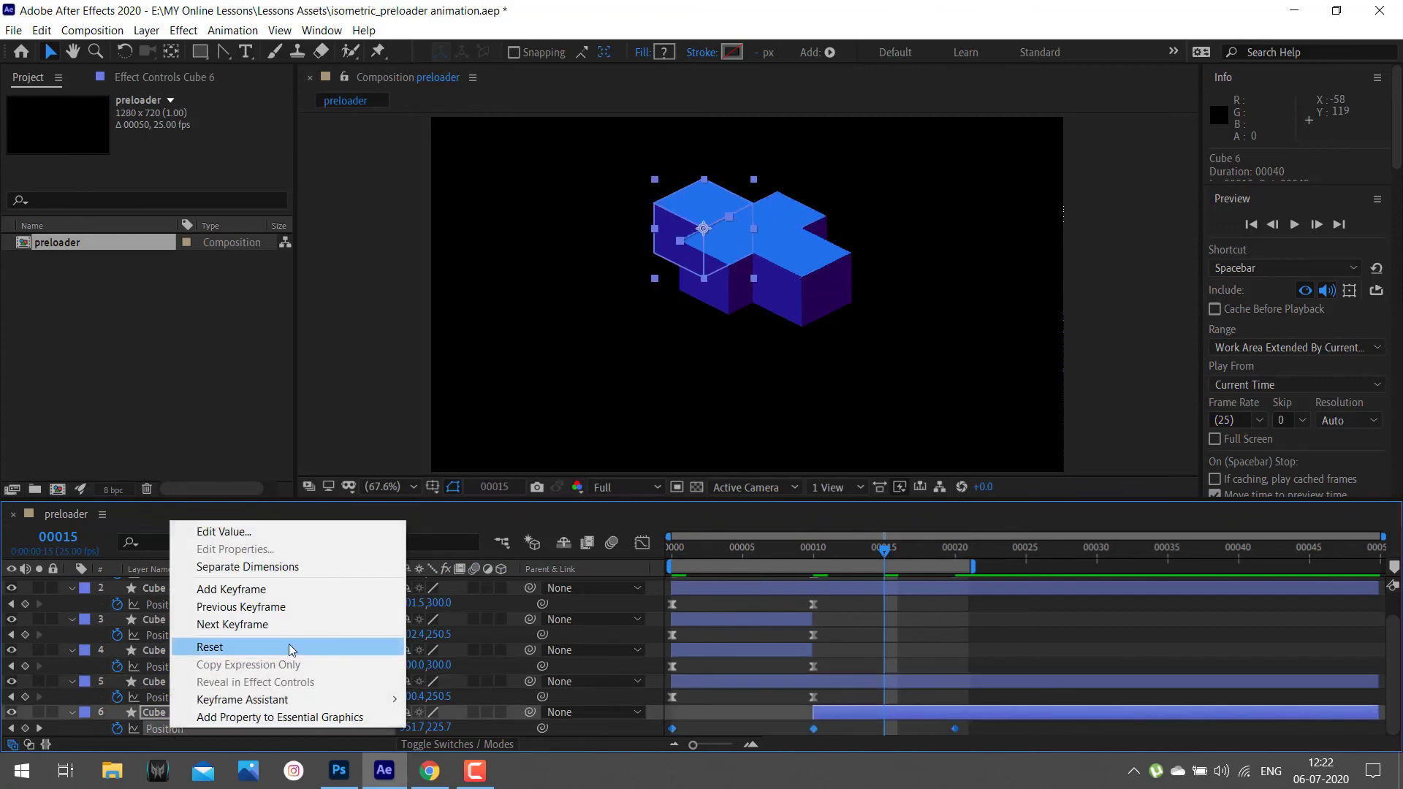
mouse_move(304, 703)
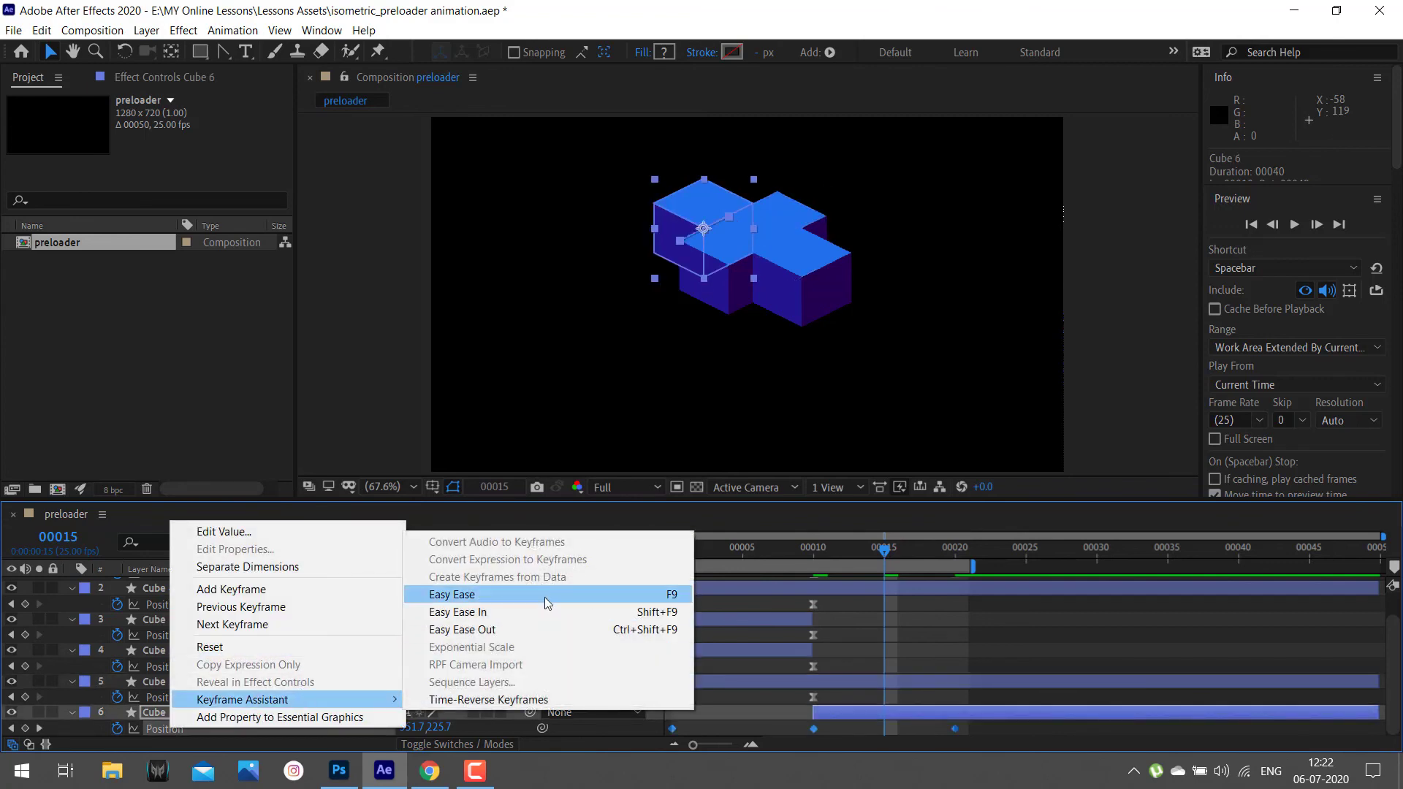
click(545, 598)
key(ctrl+a)
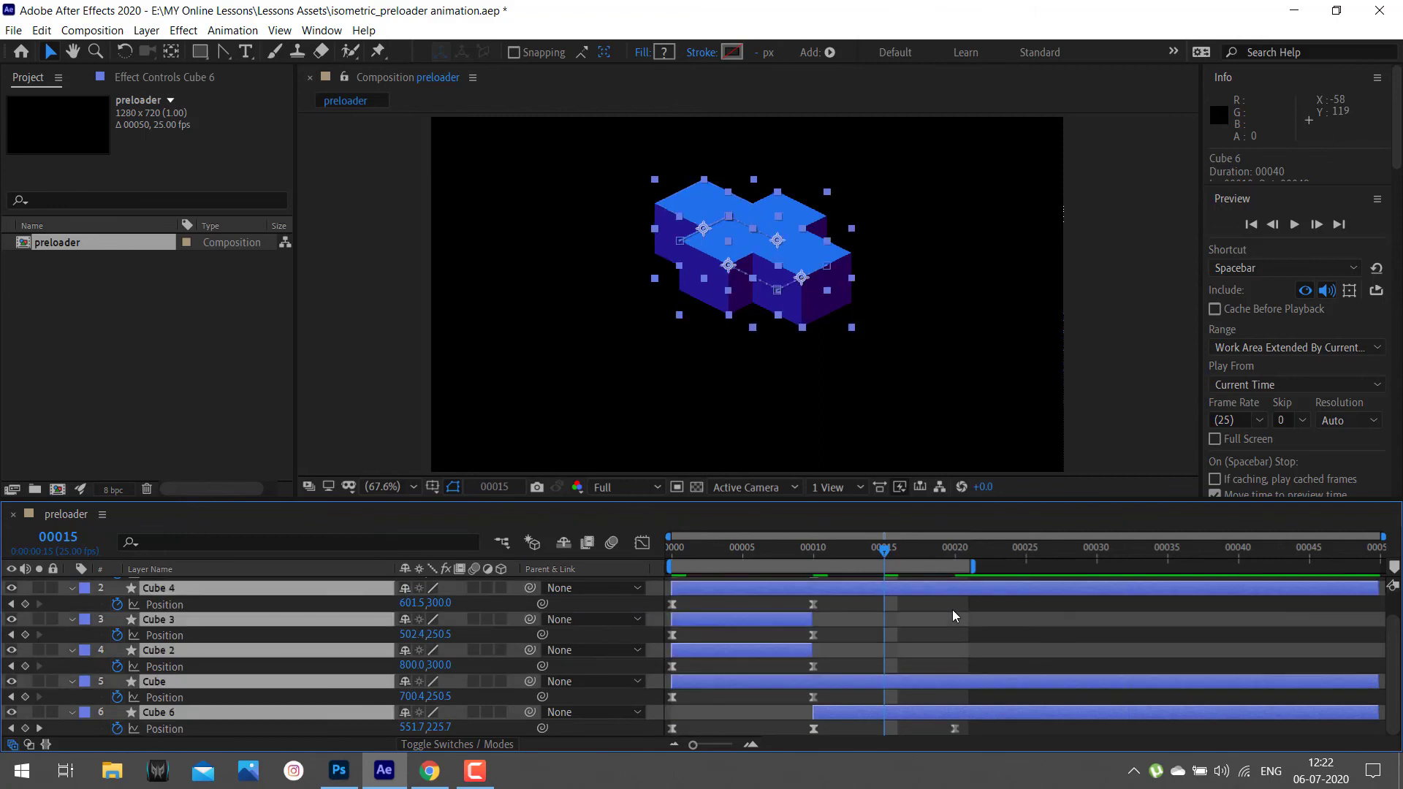
key(u)
drag(878, 541, 605, 589)
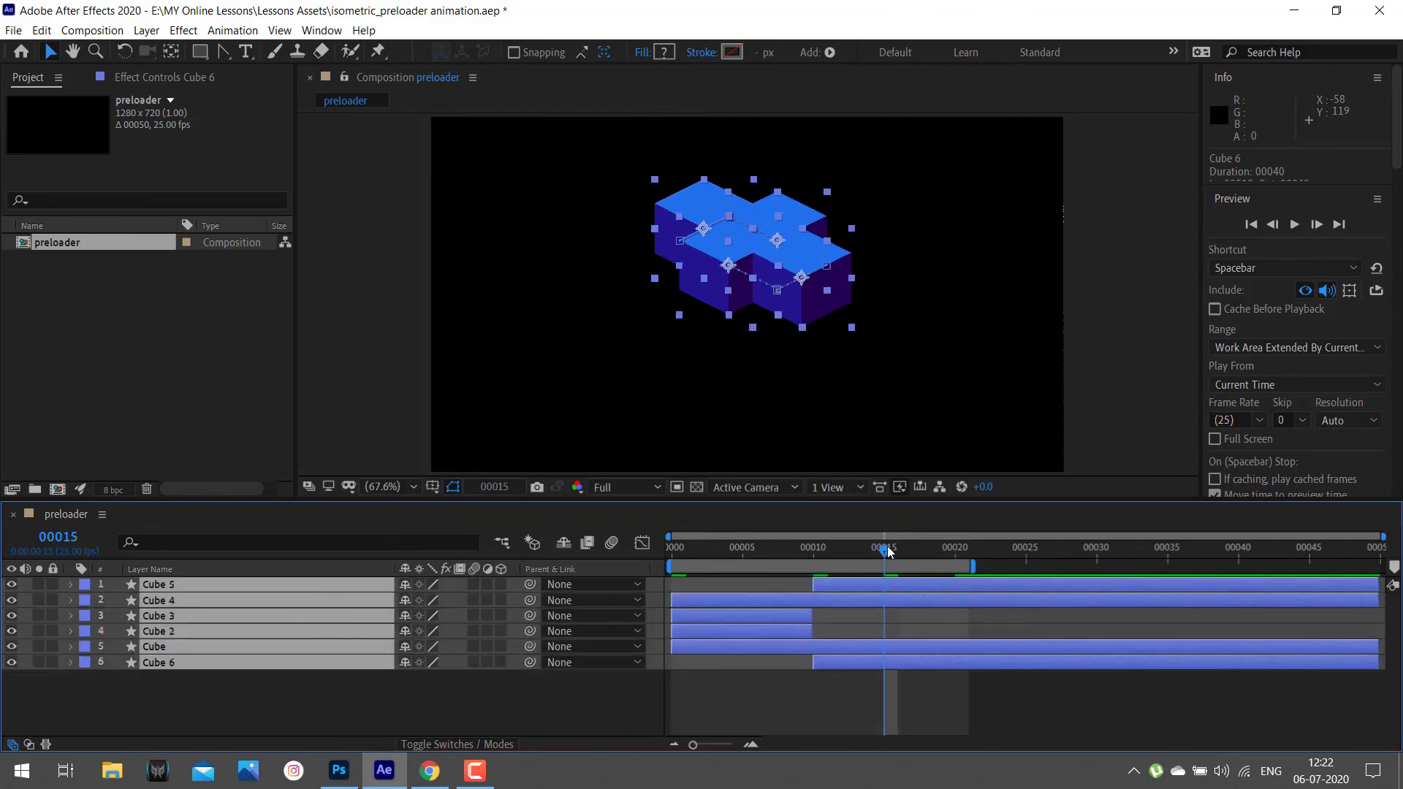
click(752, 705)
key(space)
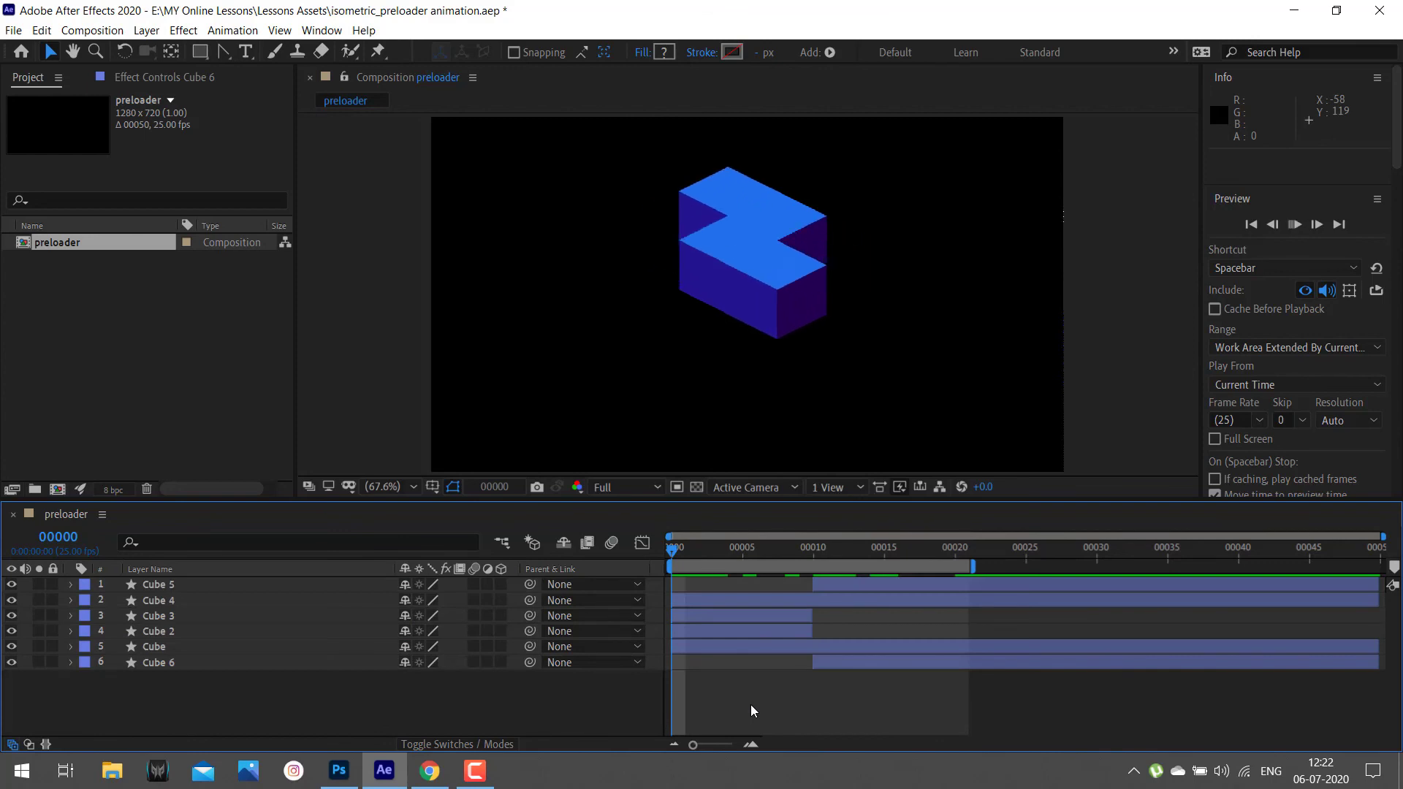